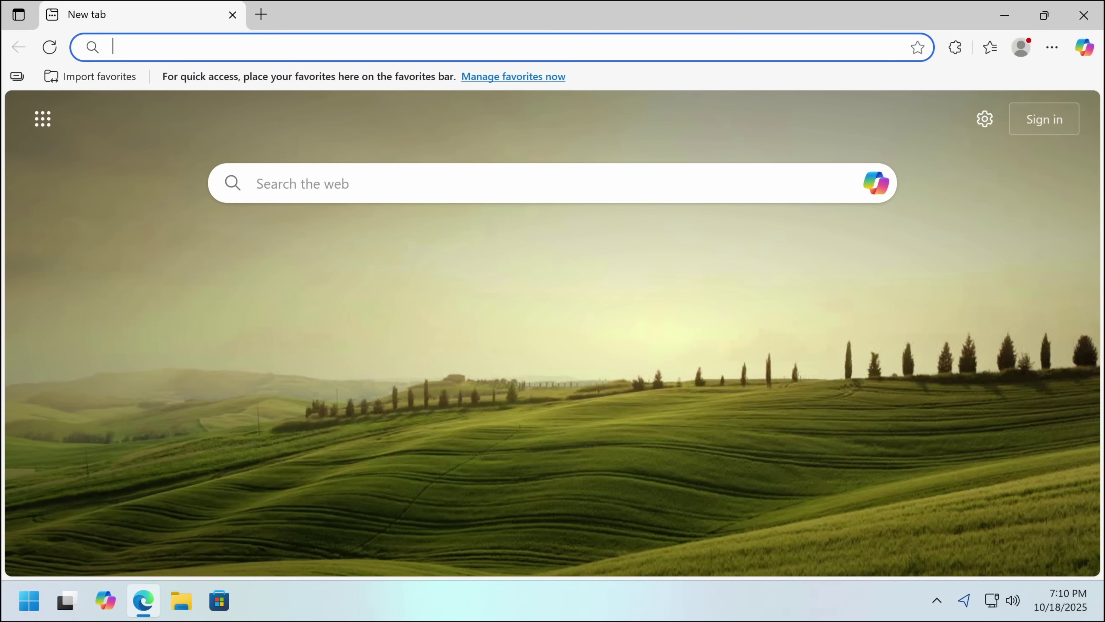
# Search for xubuntu and open the xubuntu.org download page
pyautogui.write('xubuntu')
pyautogui.press('BackSpace')
pyautogui.press('BackSpace')
pyautogui.press('BackSpace')
pyautogui.write('n')
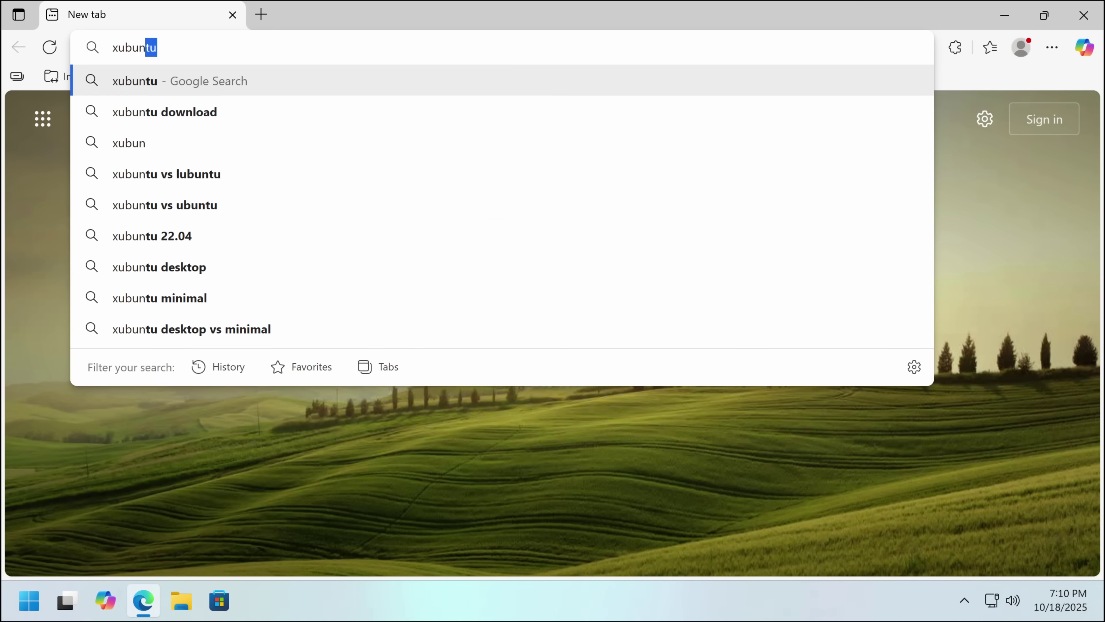
pyautogui.write('tu')
pyautogui.press('Return')
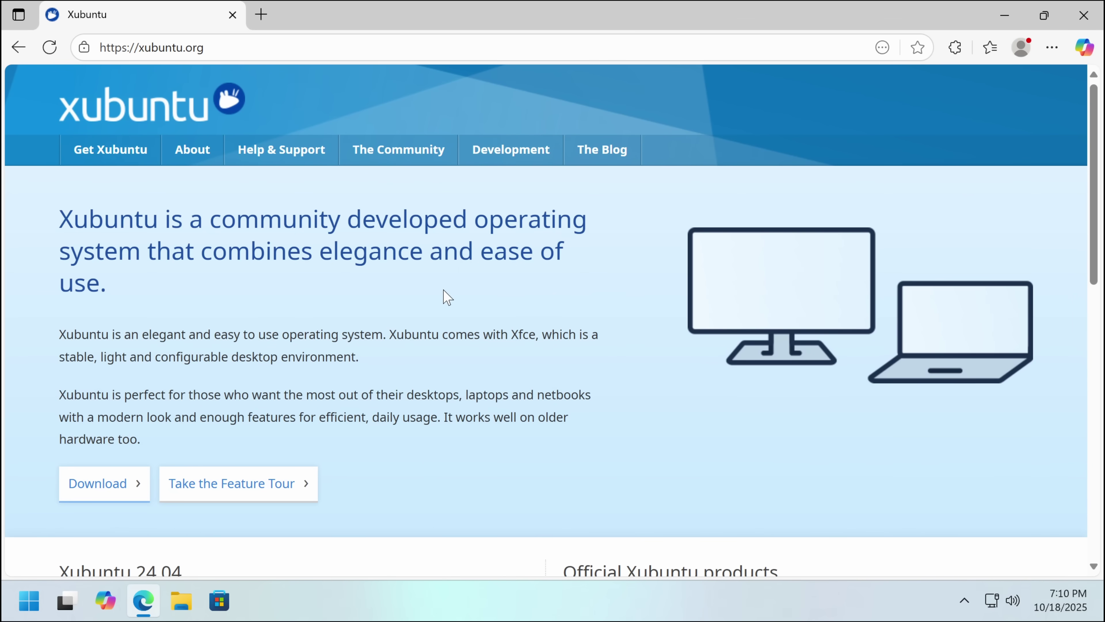
pyautogui.click(131, 491)
# Download the 64-bit Xubuntu Desktop file and open Xubuntu-Safe-Download.zip
pyautogui.scroll(-2, 348, 426)
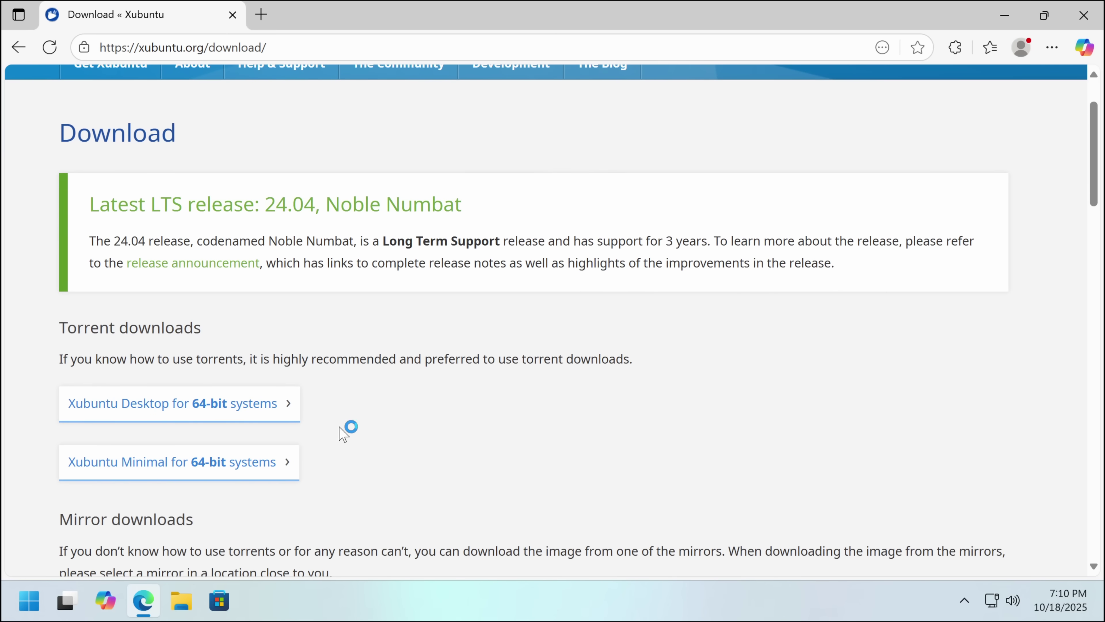
pyautogui.click(220, 418)
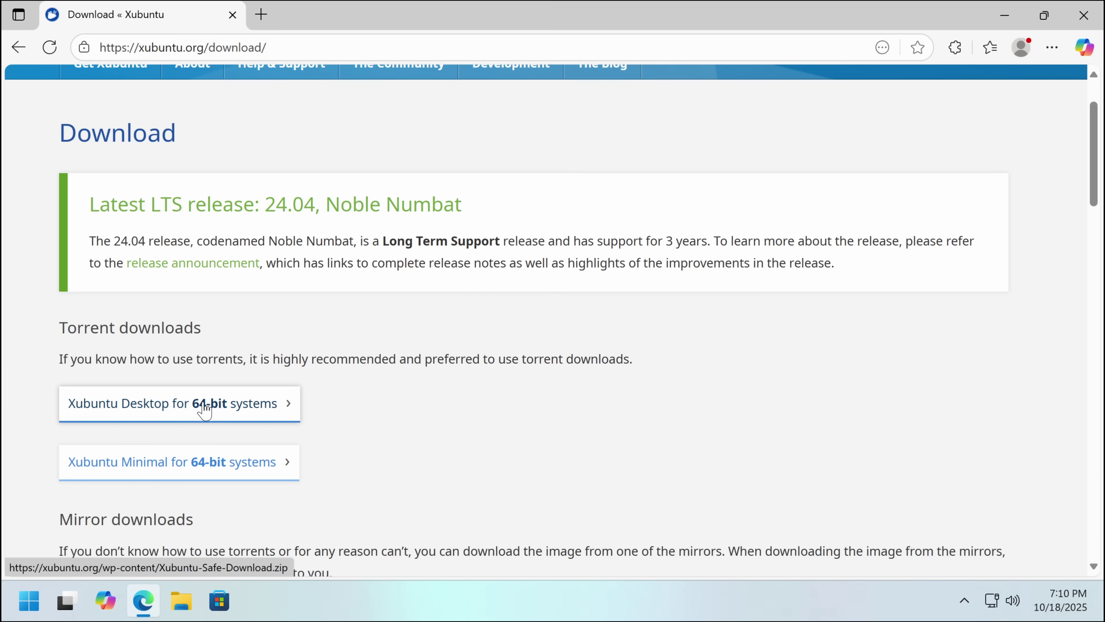
pyautogui.click(804, 130)
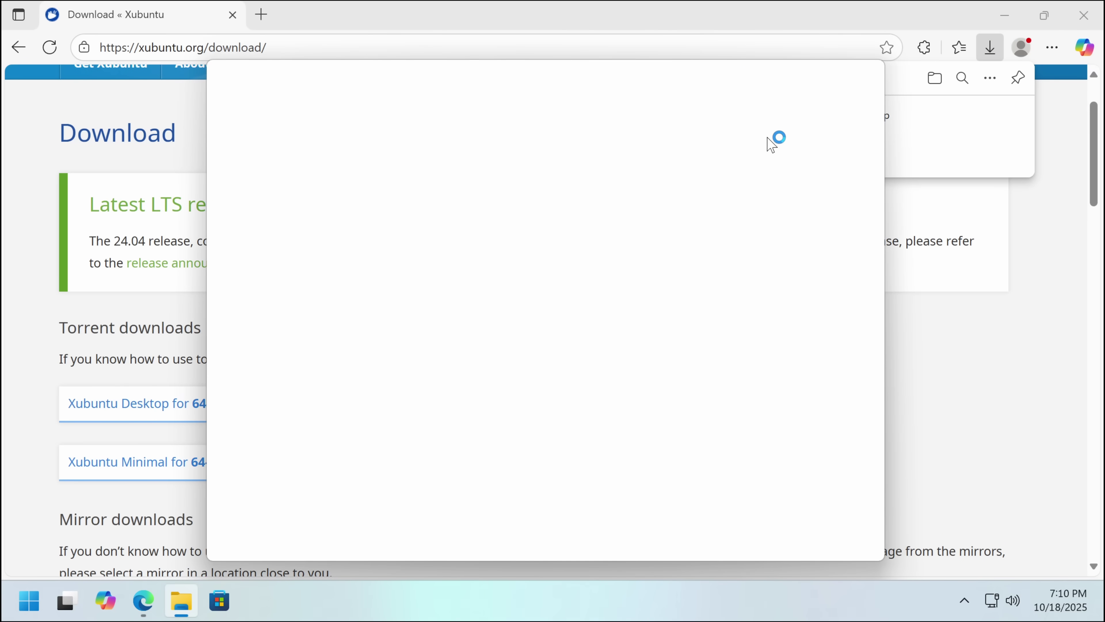
# Close the Downloads flyout and scroll back to the top of the Xubuntu 24.04 download page
pyautogui.click(126, 237)
pyautogui.scroll(2, 130, 217)
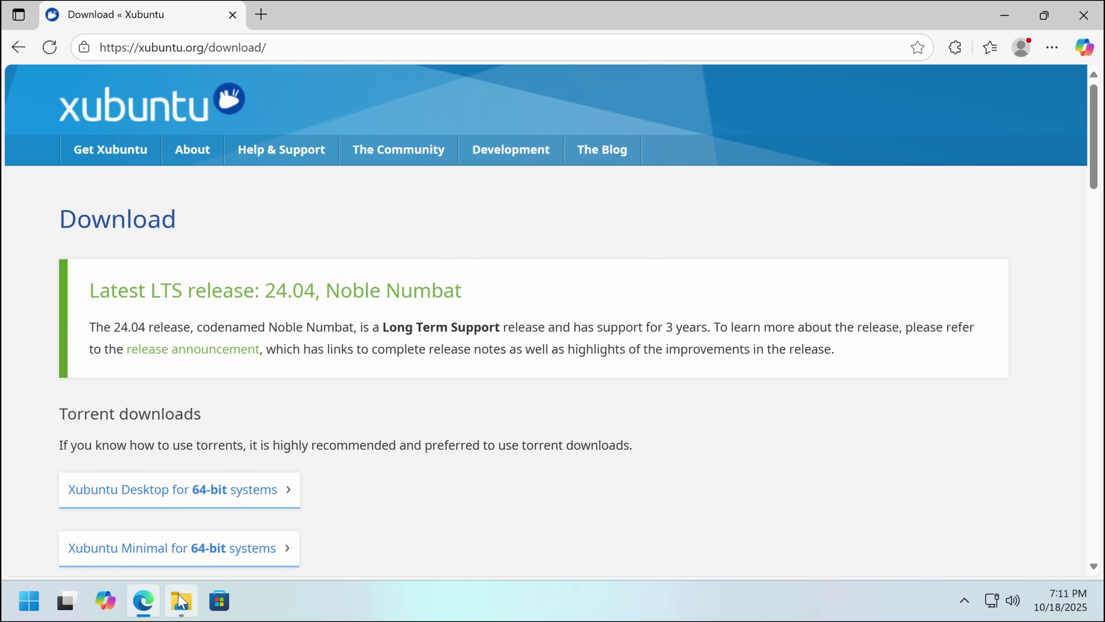
# Open the Xubuntu Safe Download folder in the zip and read tos.txt's MIT License in Notepad
pyautogui.click(182, 600)
pyautogui.doubleClick(553, 215)
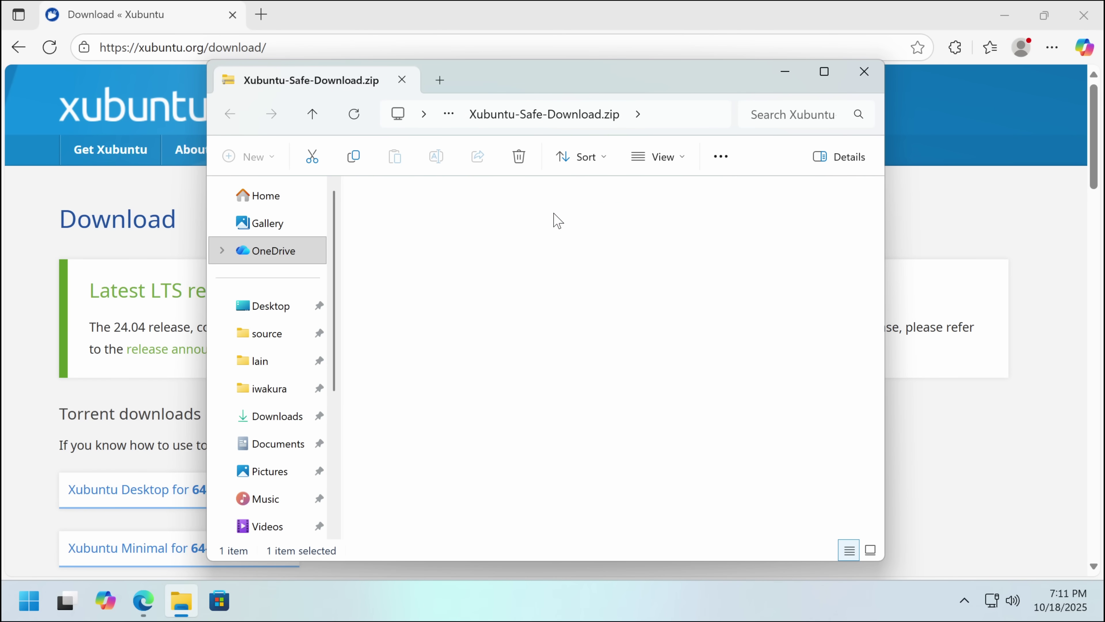
pyautogui.click(513, 214)
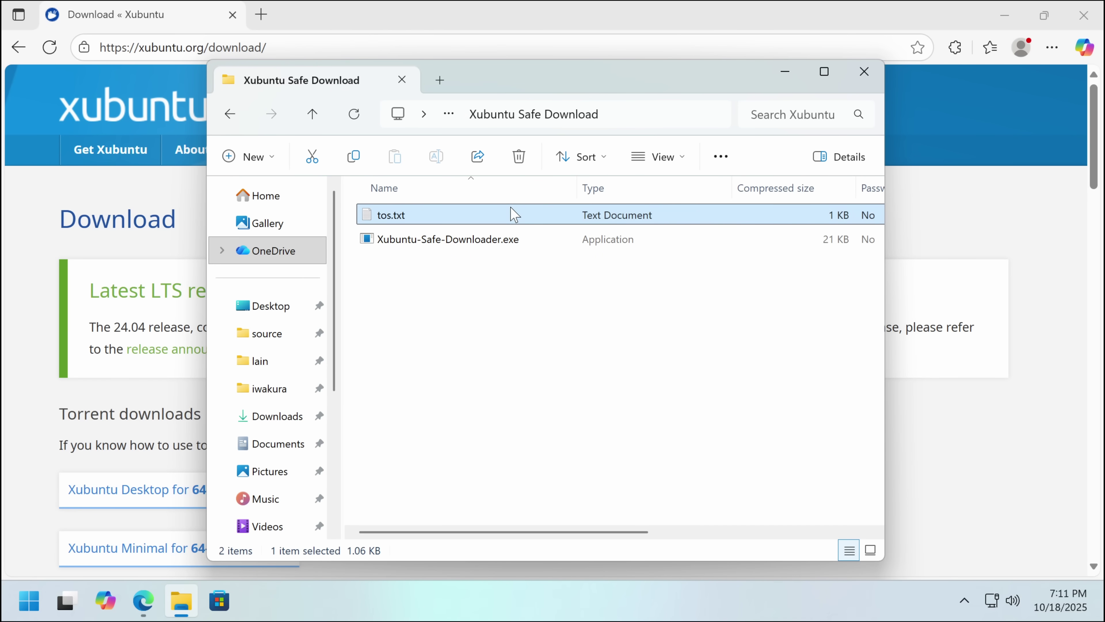
pyautogui.doubleClick(514, 214)
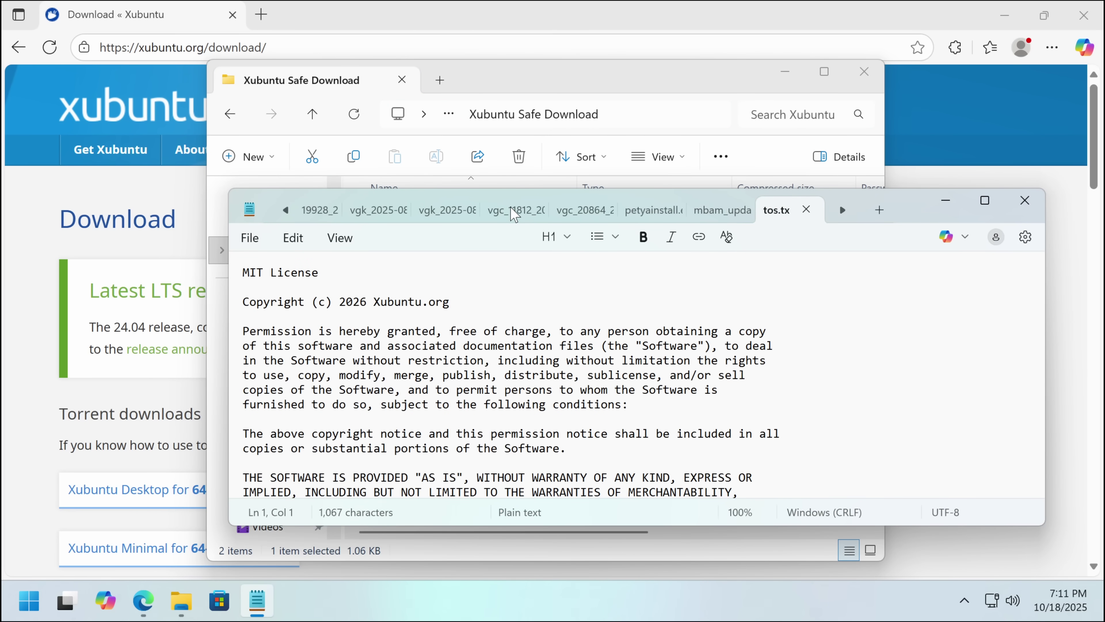
# Extract all files from the Xubuntu-Safe-Download.zip archive
pyautogui.click(653, 97)
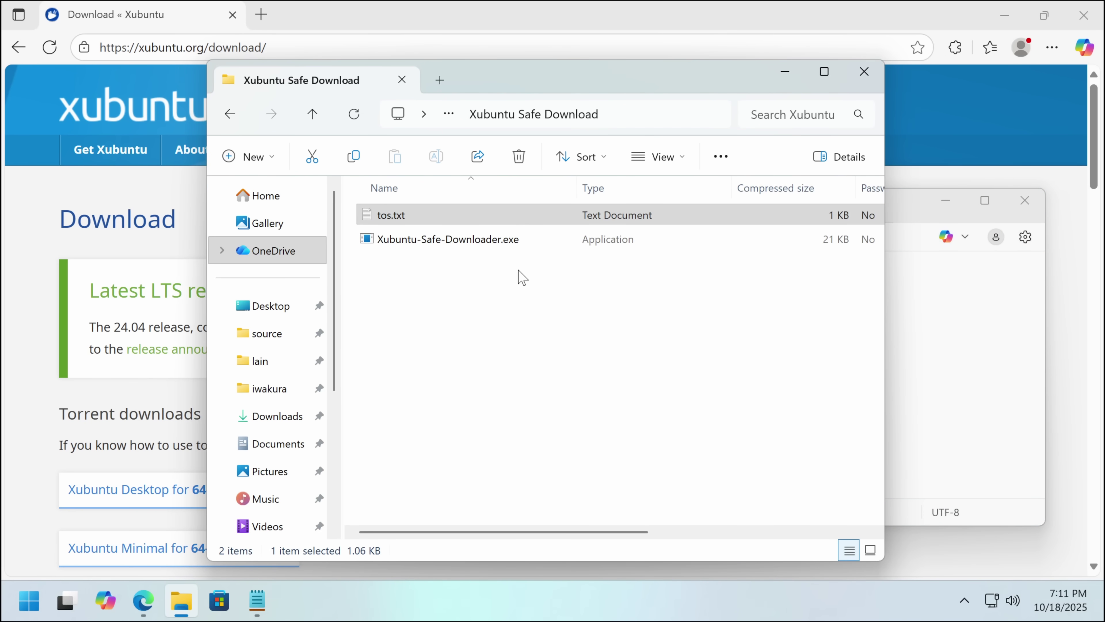
pyautogui.hscroll(3, 523, 272)
pyautogui.hscroll(-3, 523, 272)
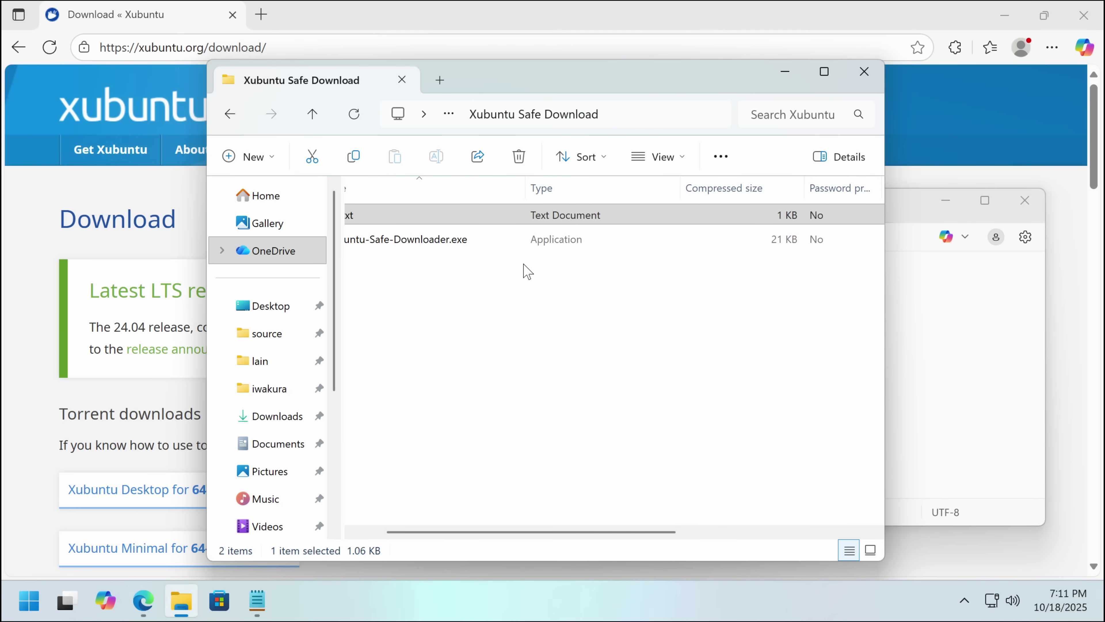
pyautogui.click(486, 296)
pyautogui.rightClick(533, 414)
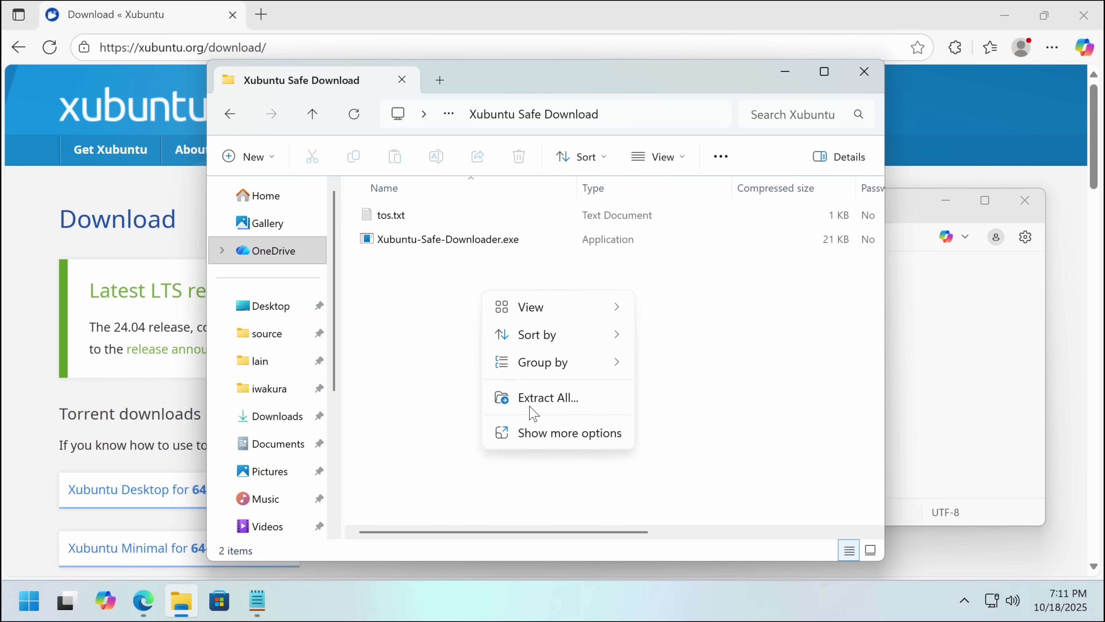
pyautogui.click(546, 397)
pyautogui.click(678, 471)
pyautogui.click(101, 256)
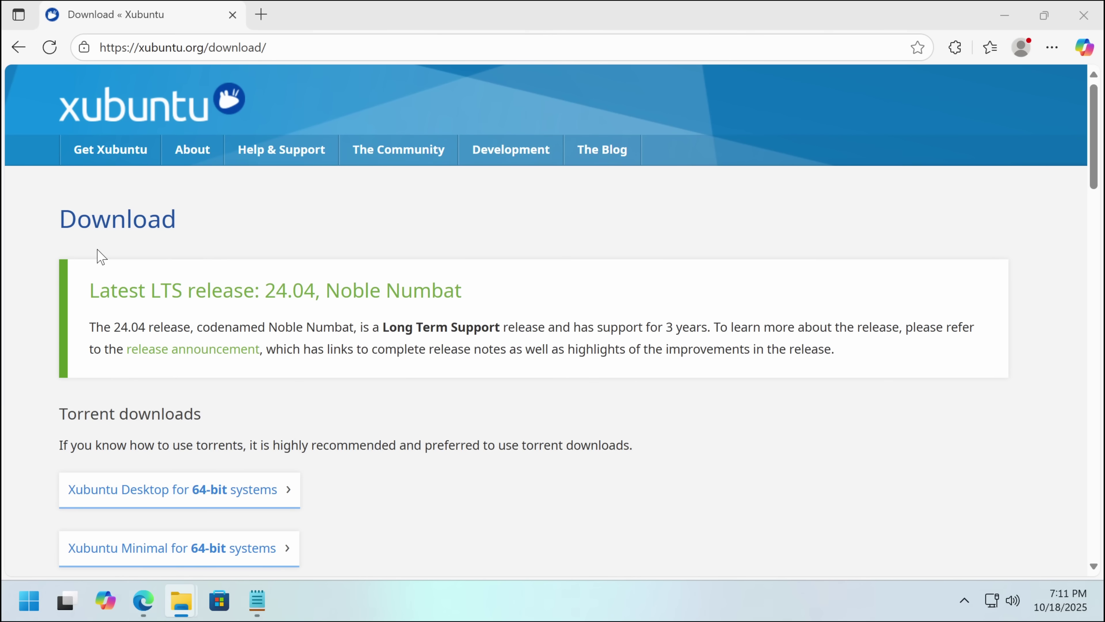
pyautogui.scroll(-3, 122, 249)
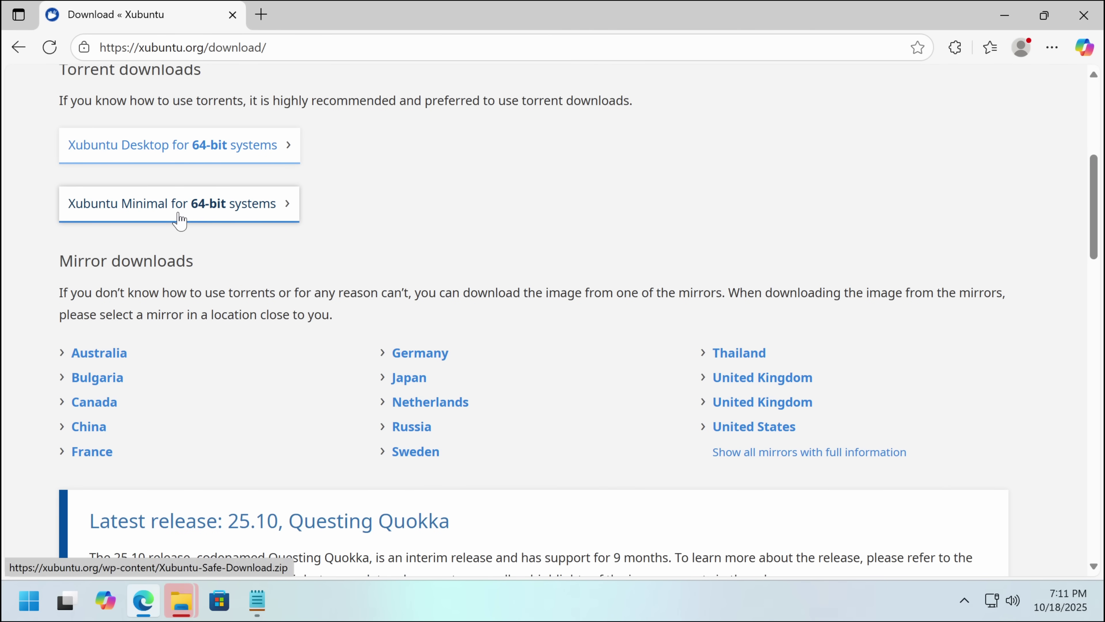
pyautogui.scroll(-2, 179, 220)
pyautogui.scroll(-3, 180, 217)
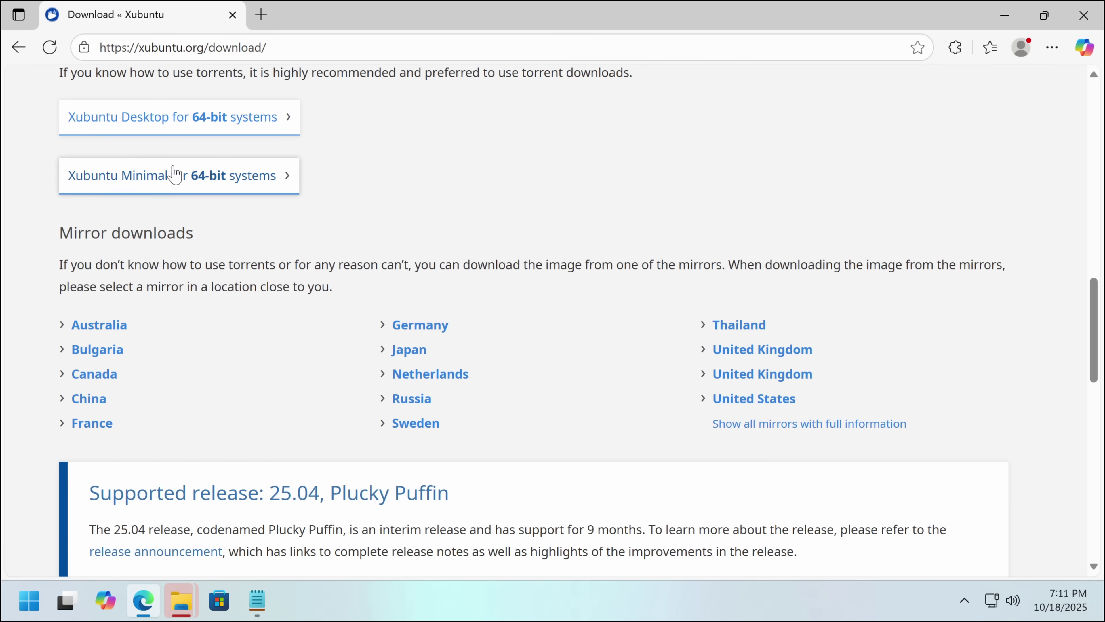
pyautogui.scroll(-5, 178, 141)
pyautogui.scroll(1, 192, 241)
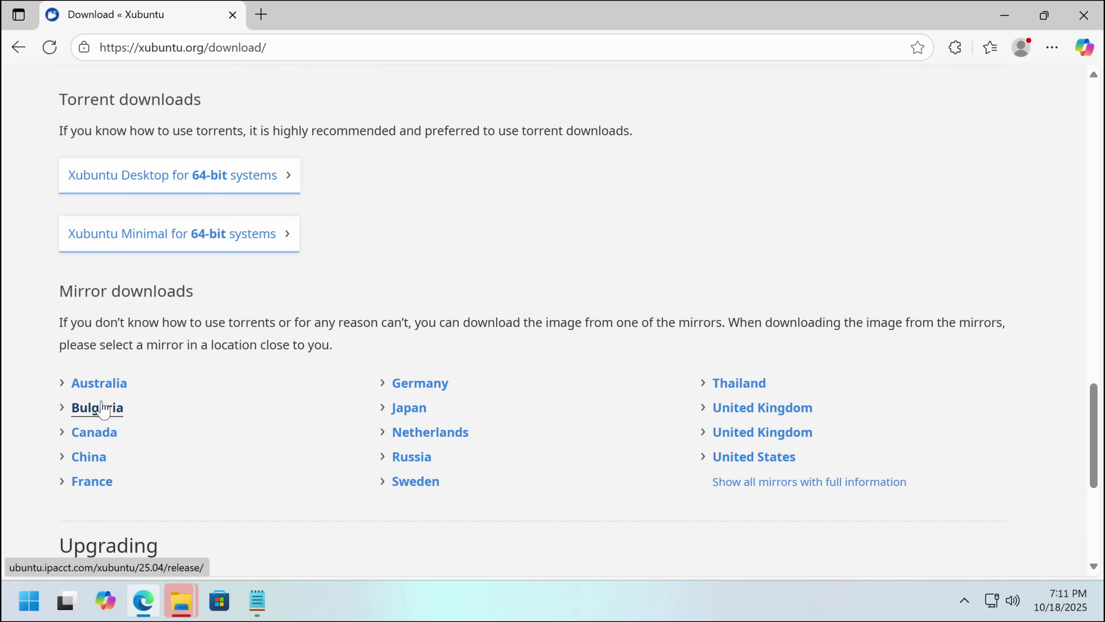
pyautogui.click(93, 434)
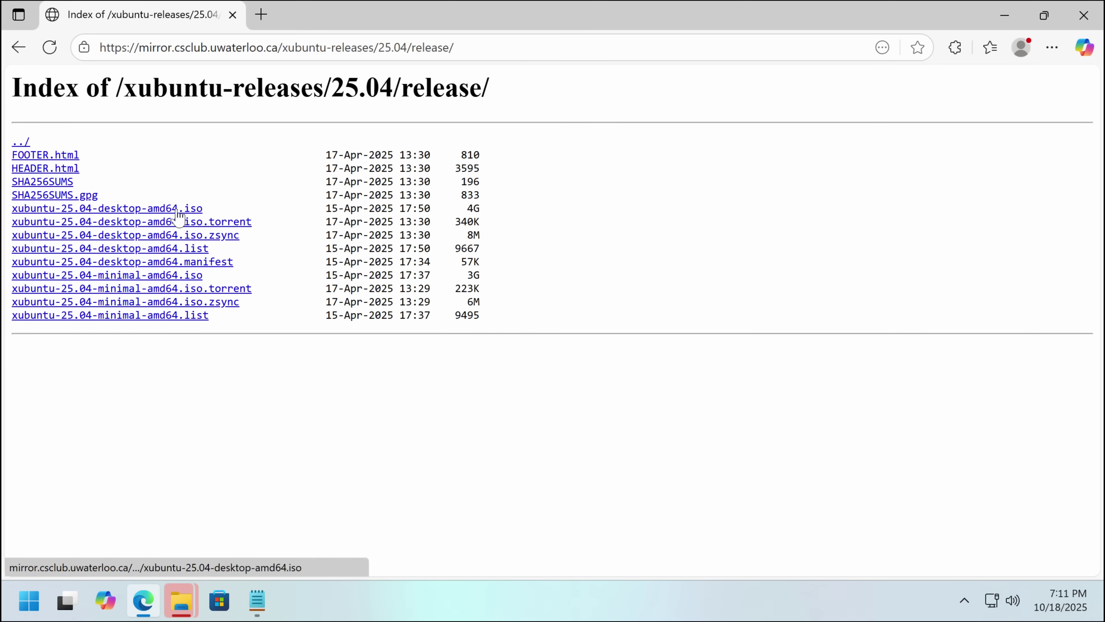
pyautogui.hotkey('alt', 'Left')
pyautogui.scroll(-3, 144, 241)
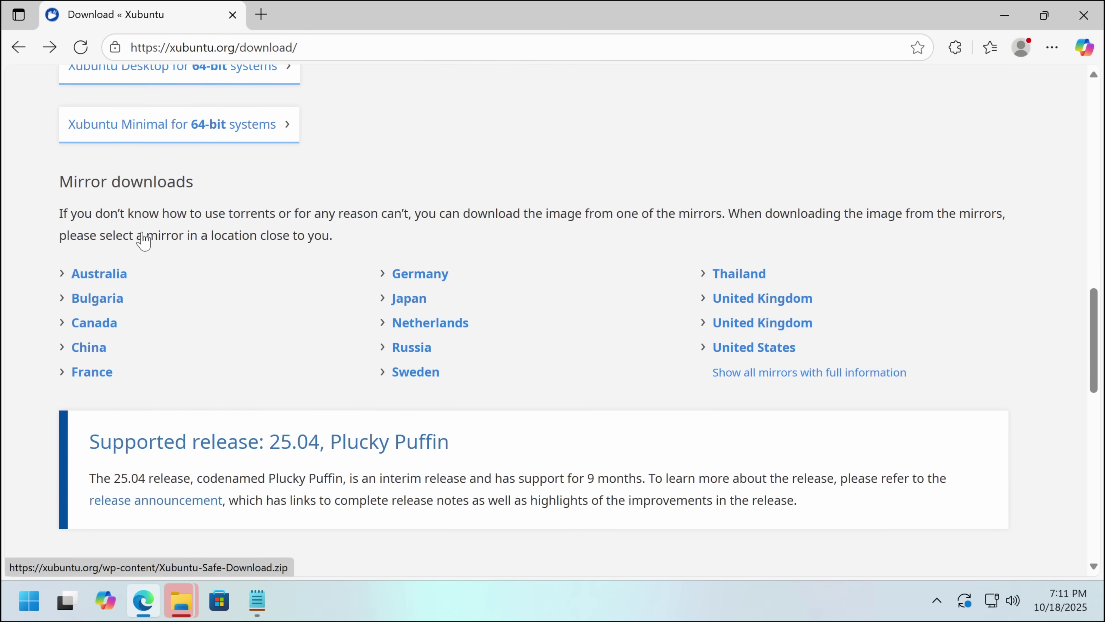
pyautogui.scroll(4, 145, 240)
pyautogui.scroll(6, 161, 278)
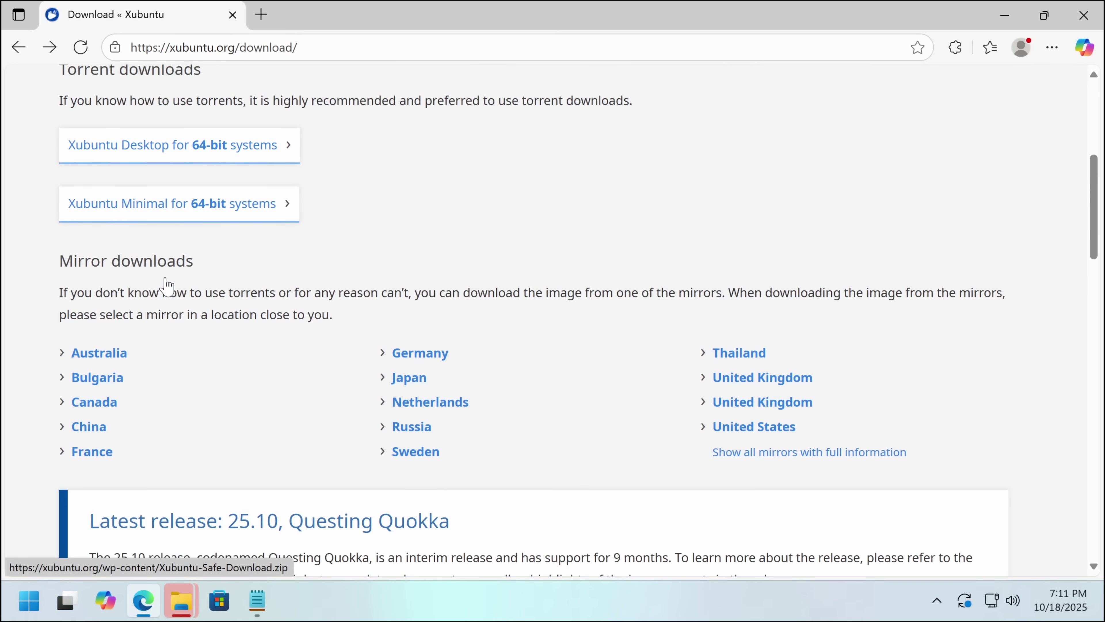
pyautogui.scroll(3, 170, 285)
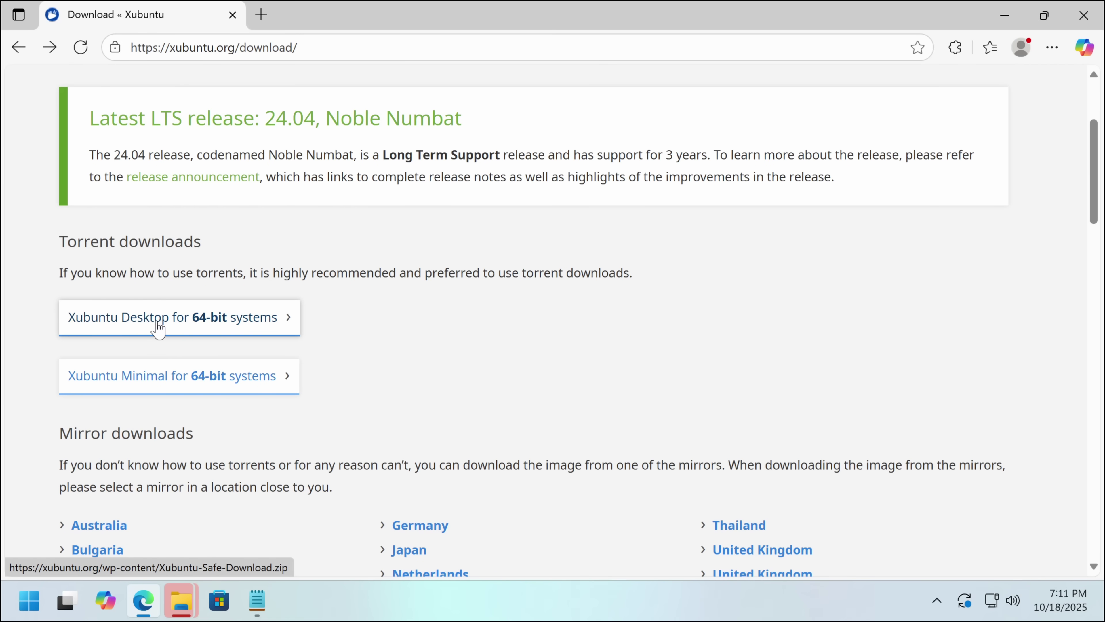
pyautogui.scroll(3, 157, 328)
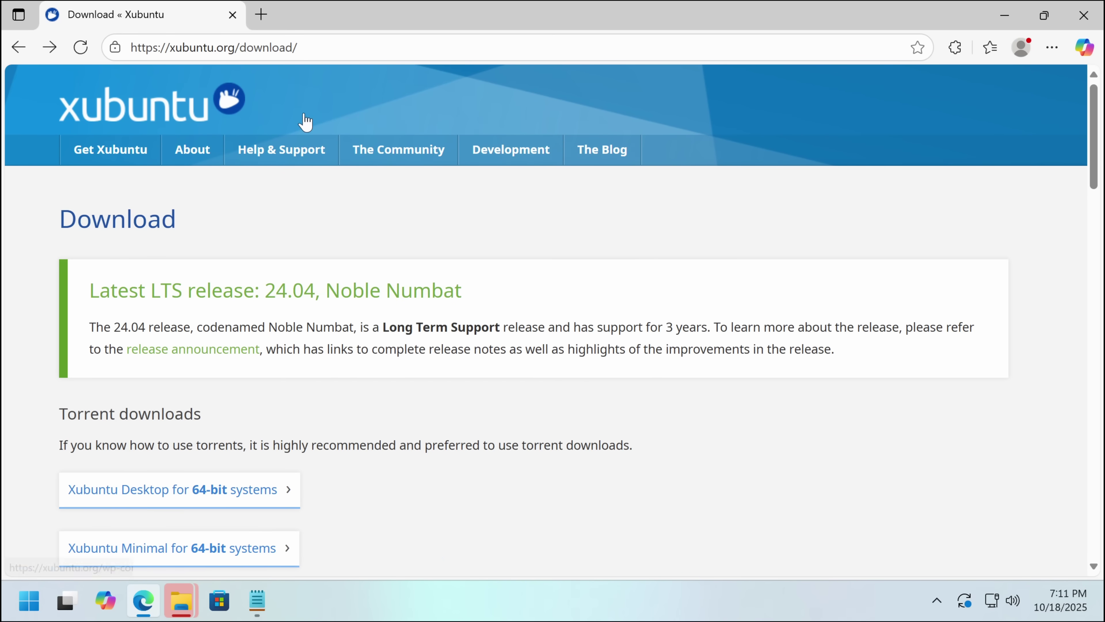
pyautogui.click(326, 38)
pyautogui.write('we')
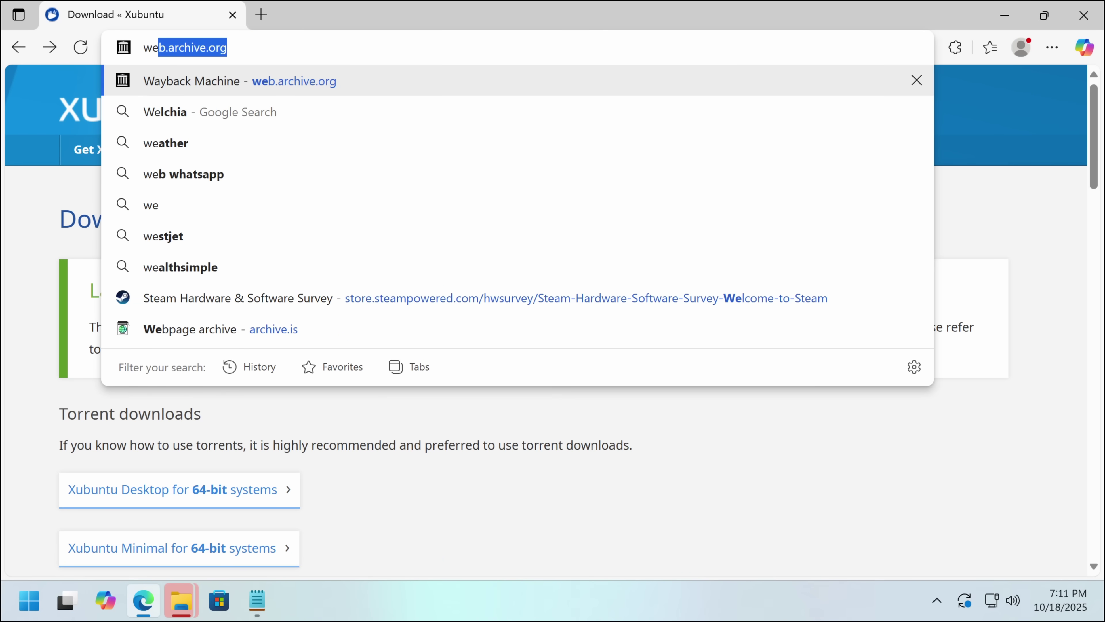
pyautogui.press('Return')
pyautogui.write('https://xubuntu.org/download/')
pyautogui.press('Return')
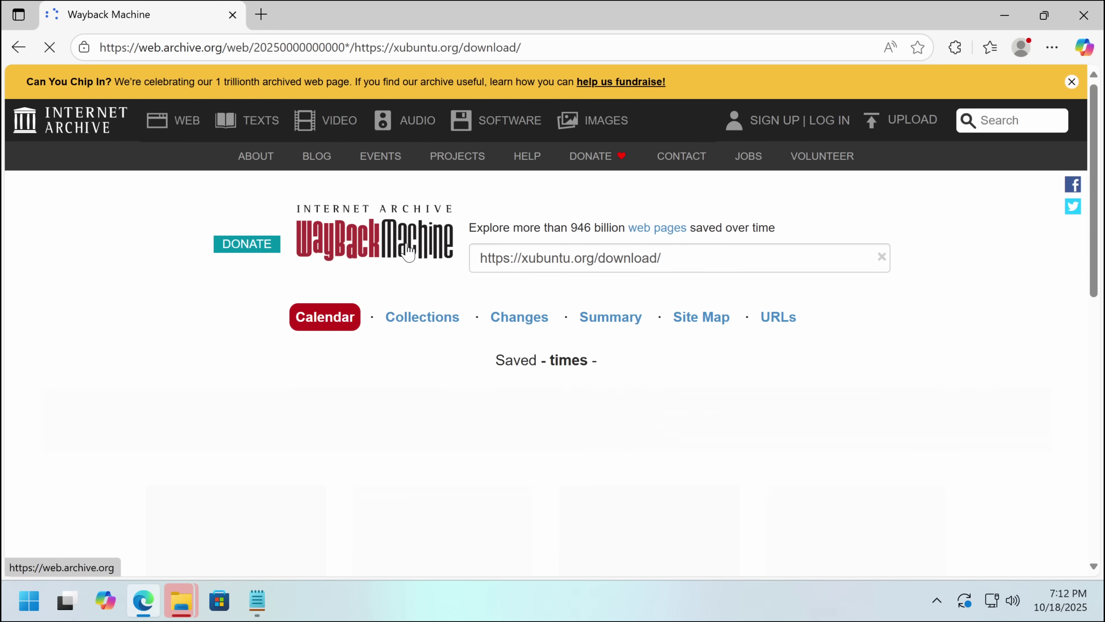
# View the September 20, 2025 03:13:12 snapshot of the Xubuntu download page
pyautogui.scroll(-6, 583, 360)
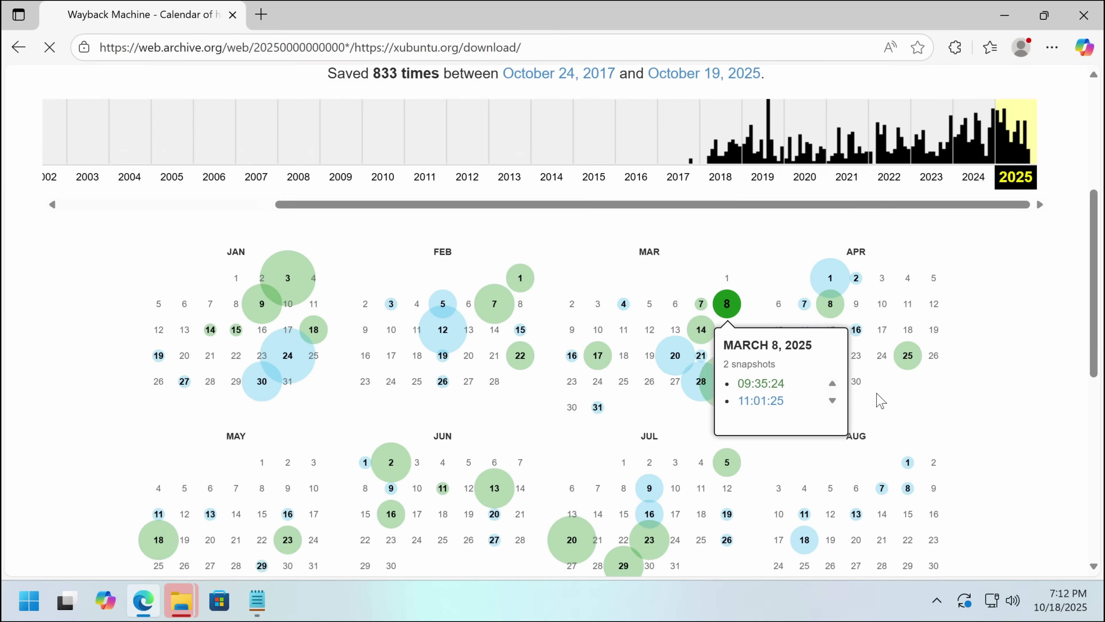
pyautogui.scroll(-8, 777, 333)
pyautogui.scroll(3, 338, 432)
pyautogui.moveTo(313, 382)
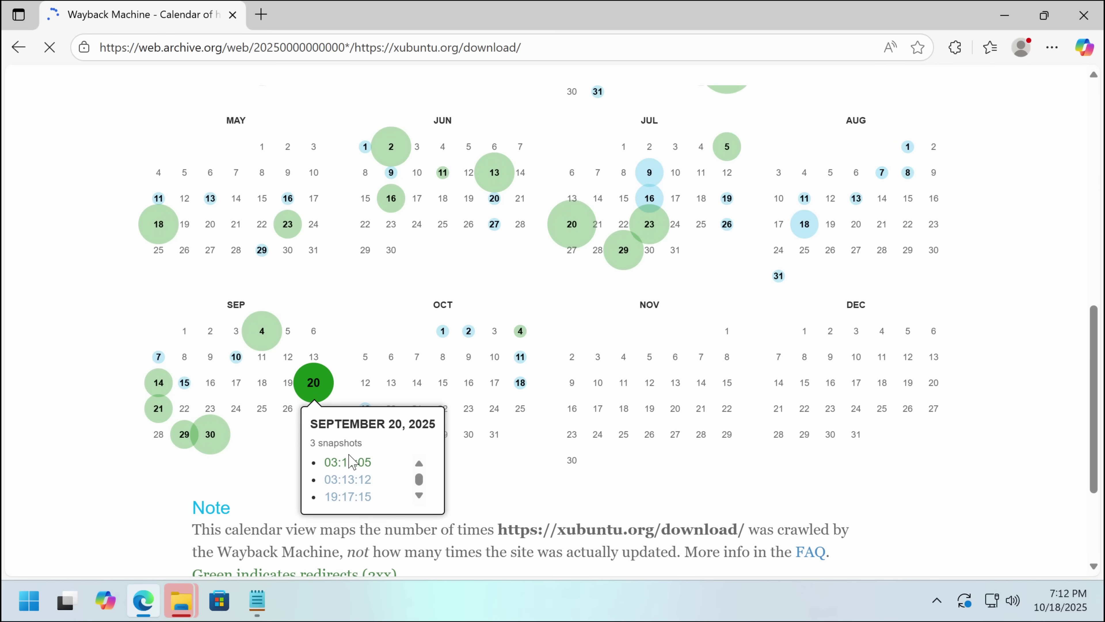
pyautogui.click(346, 479)
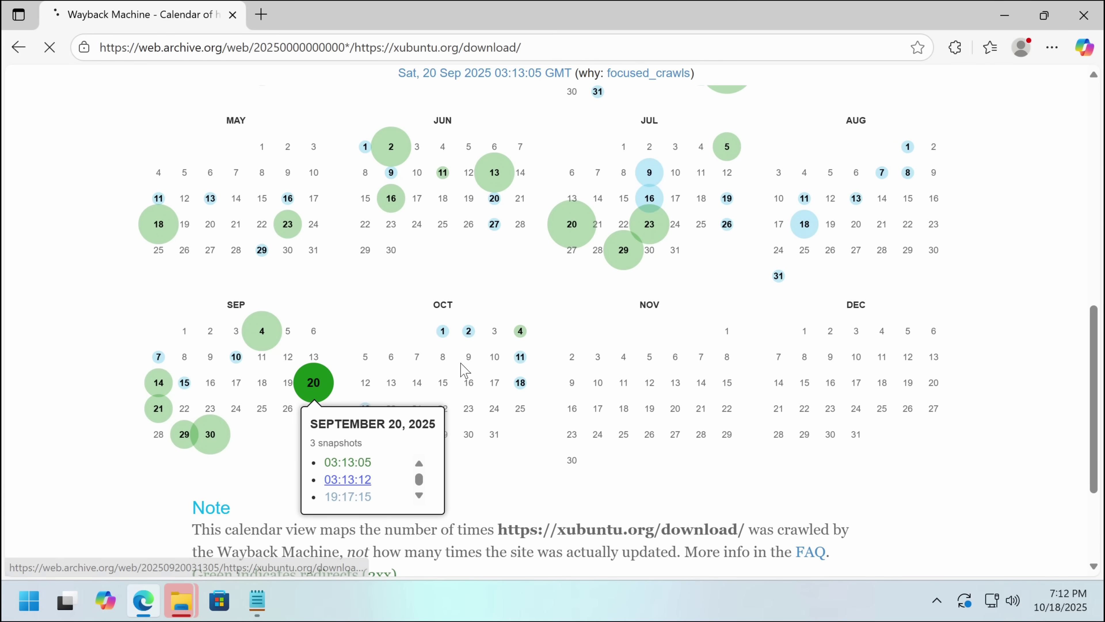
pyautogui.scroll(2, 181, 205)
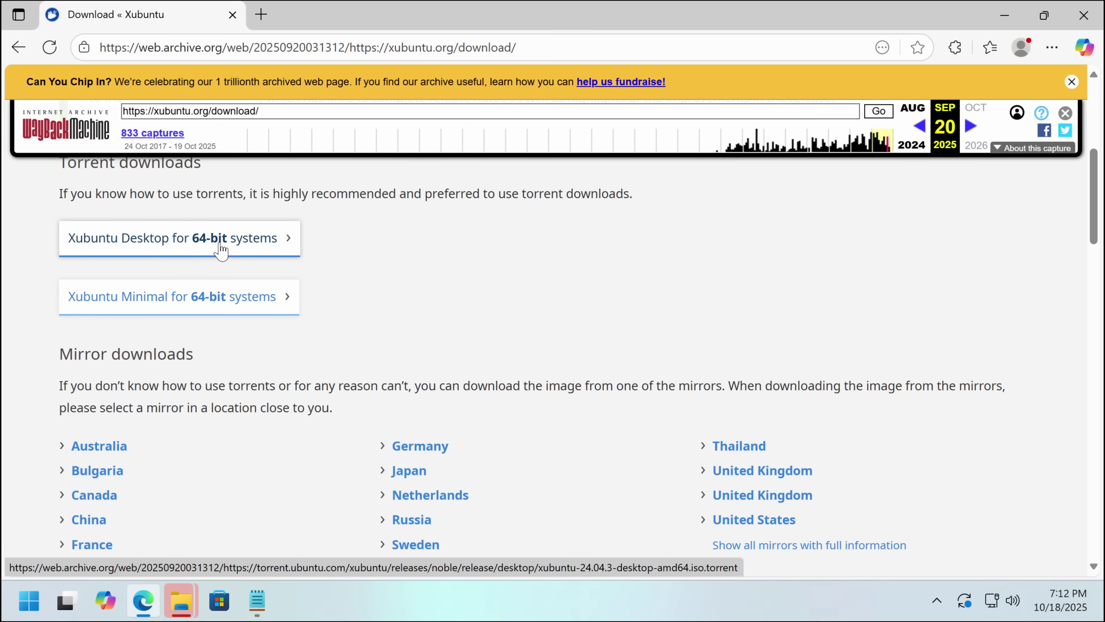
pyautogui.scroll(8, 220, 250)
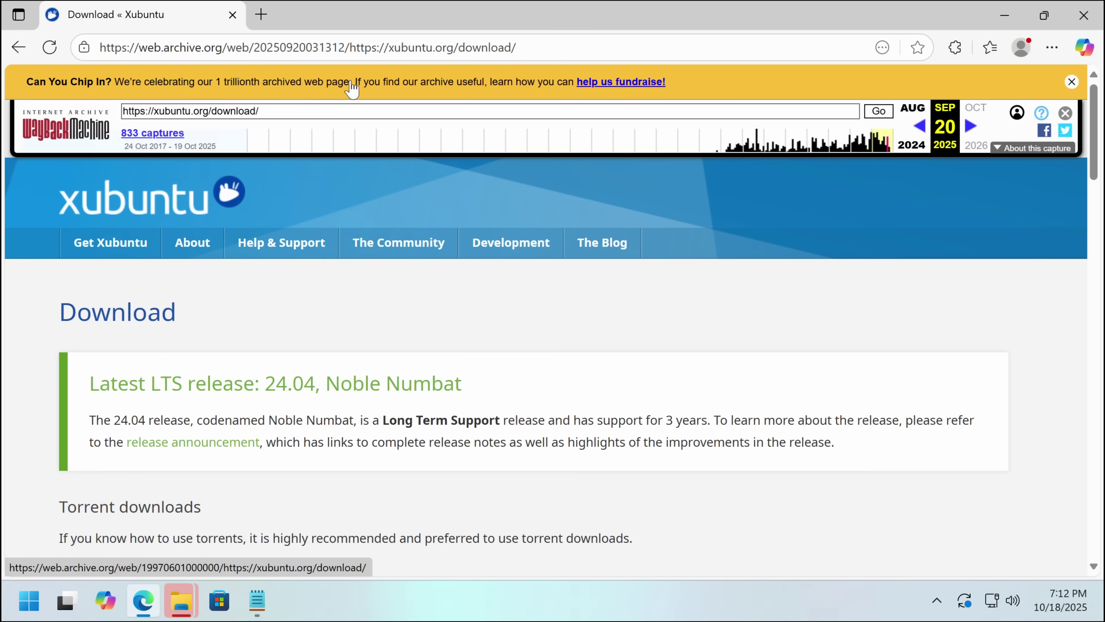
# Navigate the browser to app.any.run
pyautogui.click(379, 44)
pyautogui.write('ap')
pyautogui.press('Return')
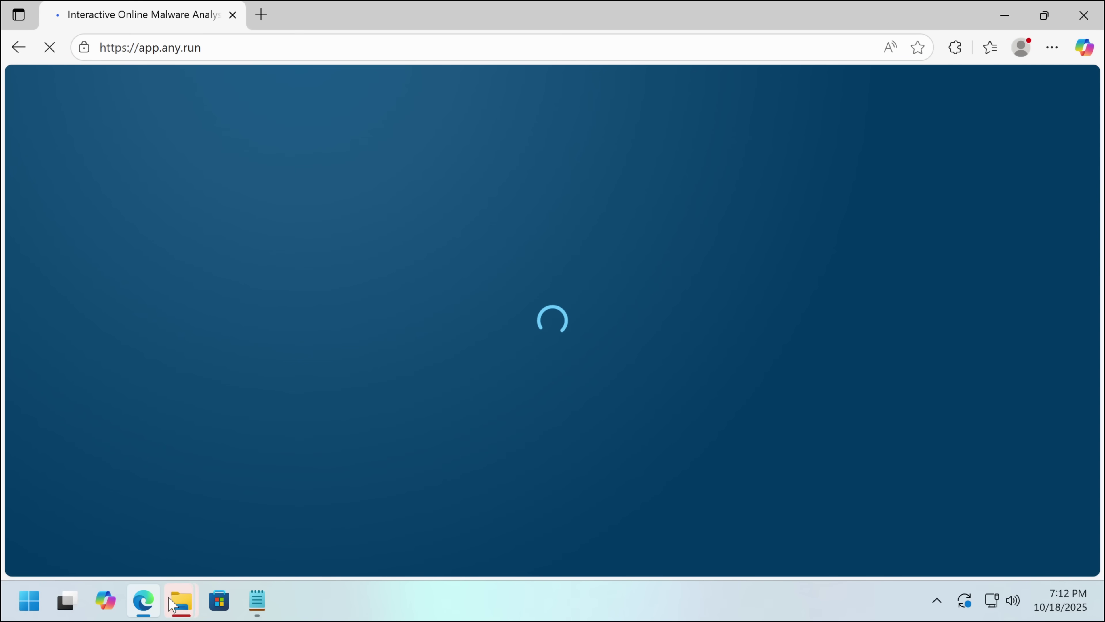
# Reopen the extracted Xubuntu Safe Download folder and select the downloader executable
pyautogui.moveTo(181, 590)
pyautogui.click(239, 548)
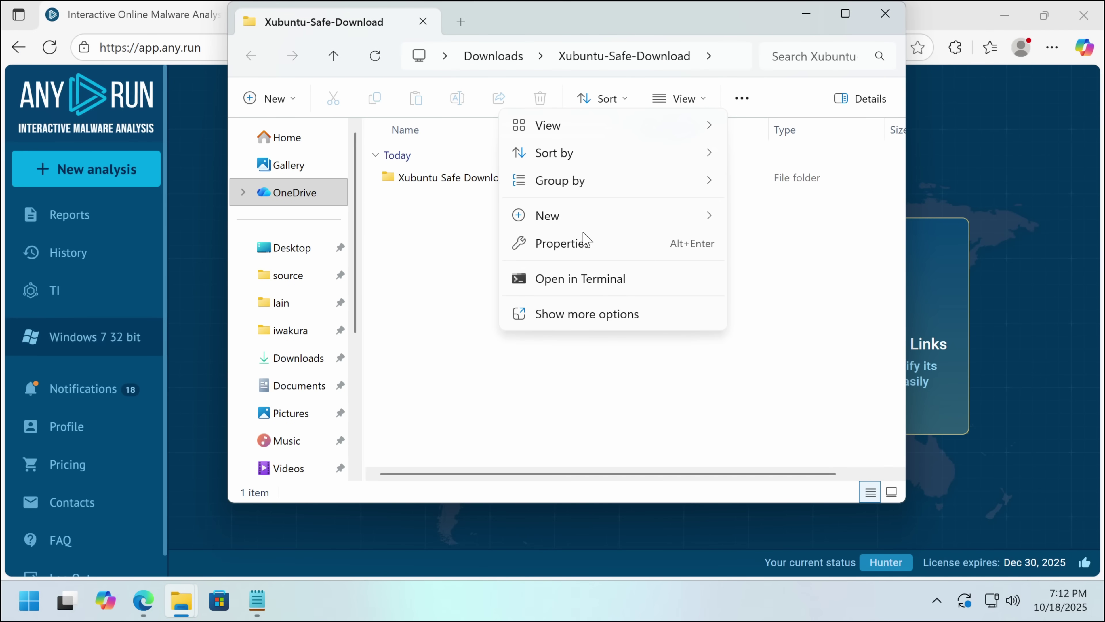
pyautogui.click(579, 314)
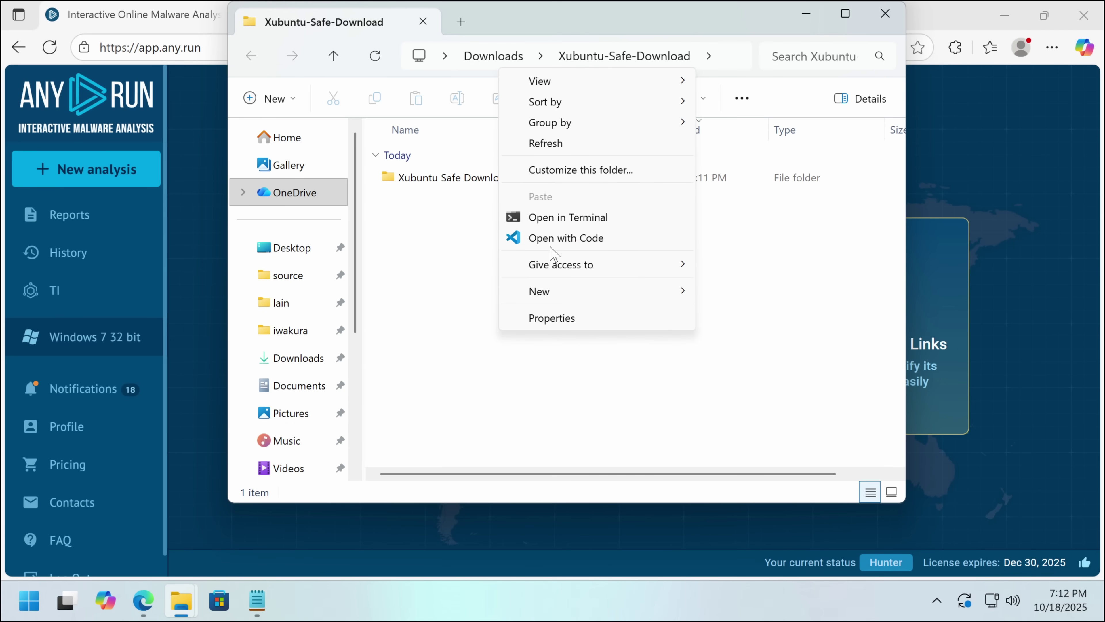
pyautogui.click(414, 255)
pyautogui.doubleClick(505, 187)
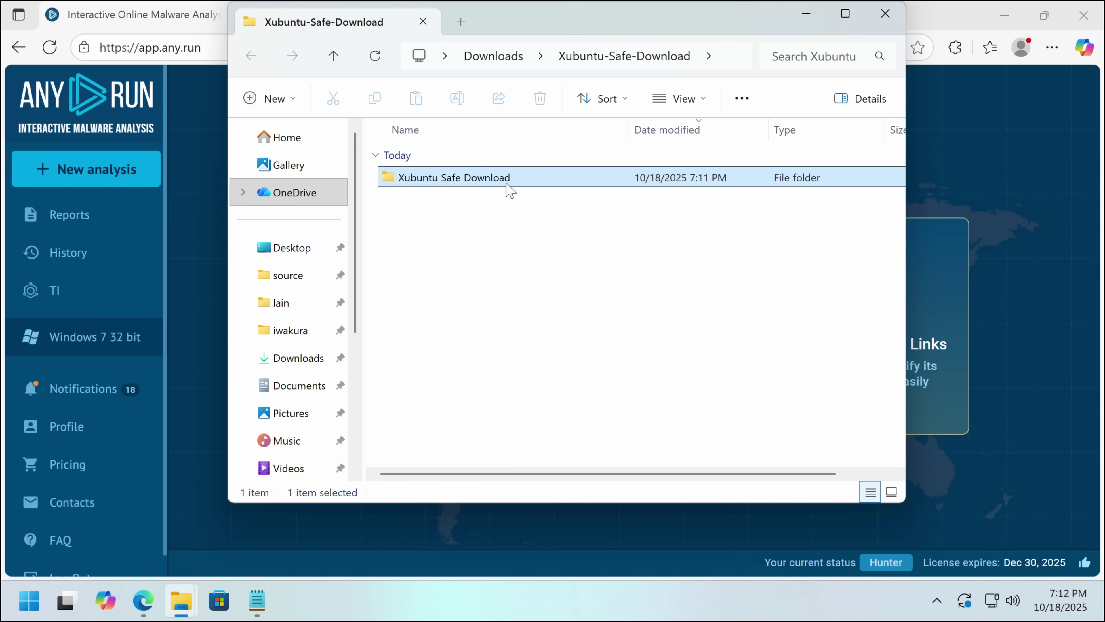
pyautogui.click(1014, 287)
# Submit Xubuntu-Safe-Downloader.exe from Downloads\Xubuntu-Safe-Download\Xubuntu Safe Download to ANY.RUN
pyautogui.click(377, 384)
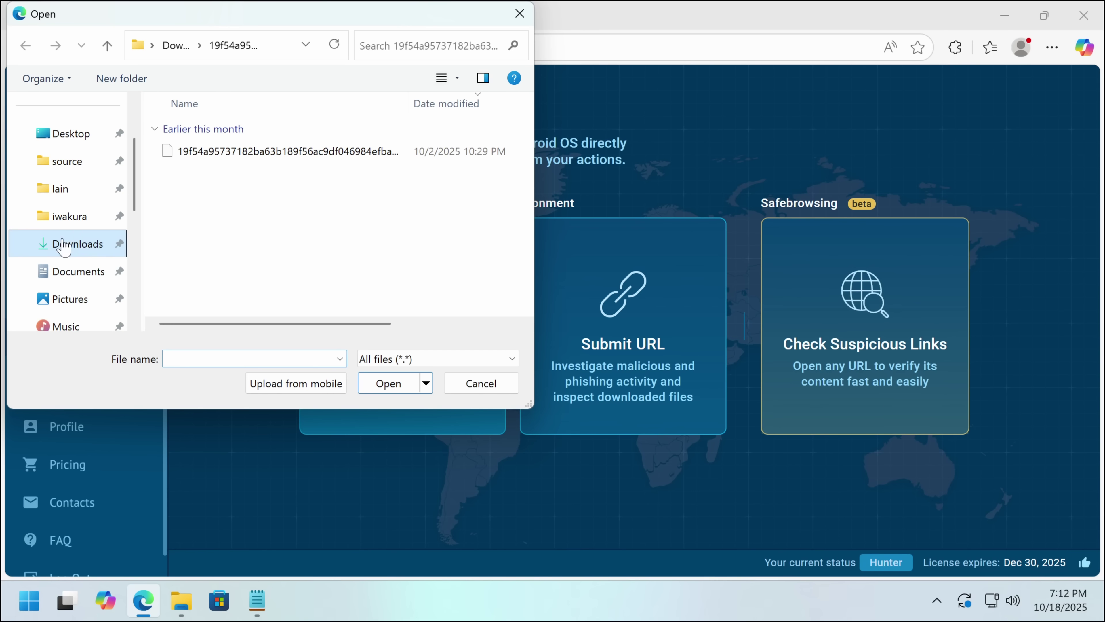
pyautogui.click(66, 245)
pyautogui.click(204, 174)
pyautogui.doubleClick(205, 174)
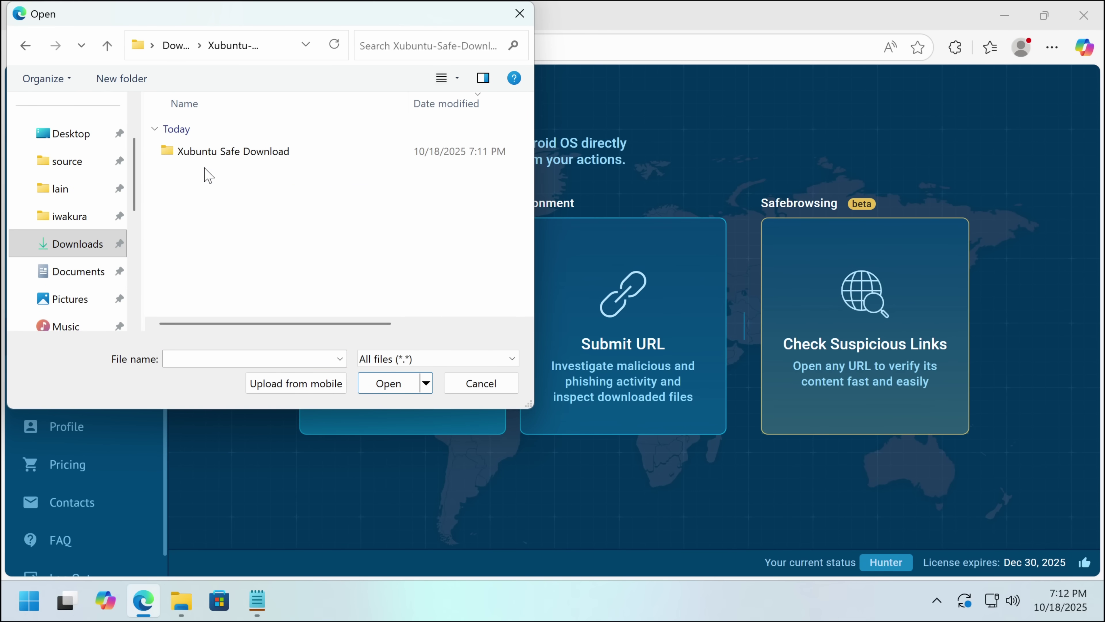
pyautogui.doubleClick(213, 154)
pyautogui.click(209, 176)
pyautogui.doubleClick(208, 177)
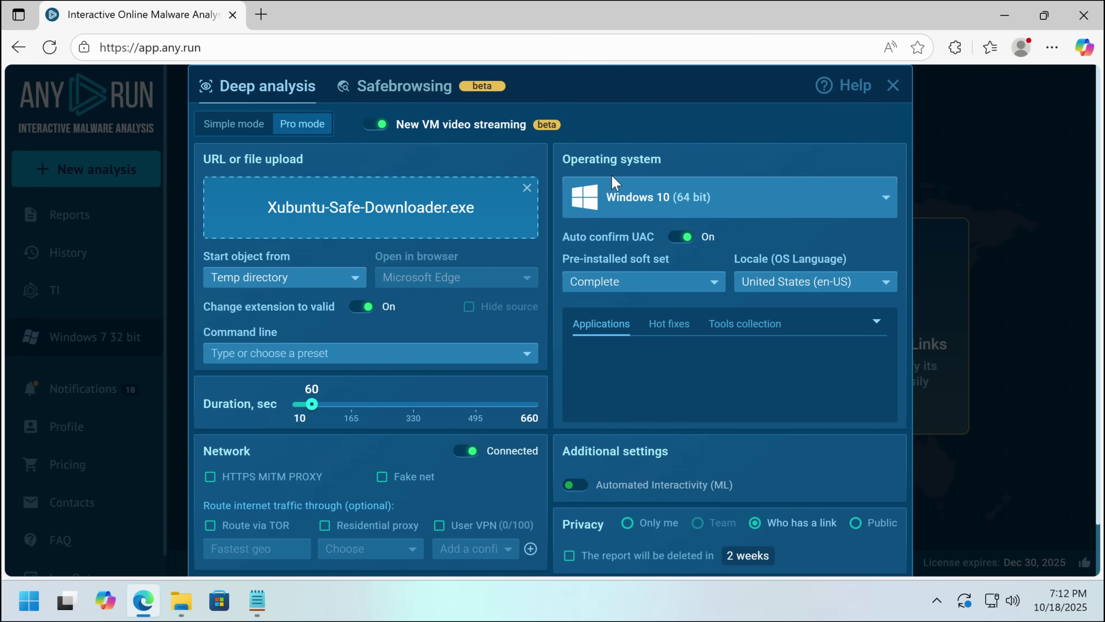
# Go full screen, set the analysis duration to 112 seconds, and start the analysis
pyautogui.press('F11')
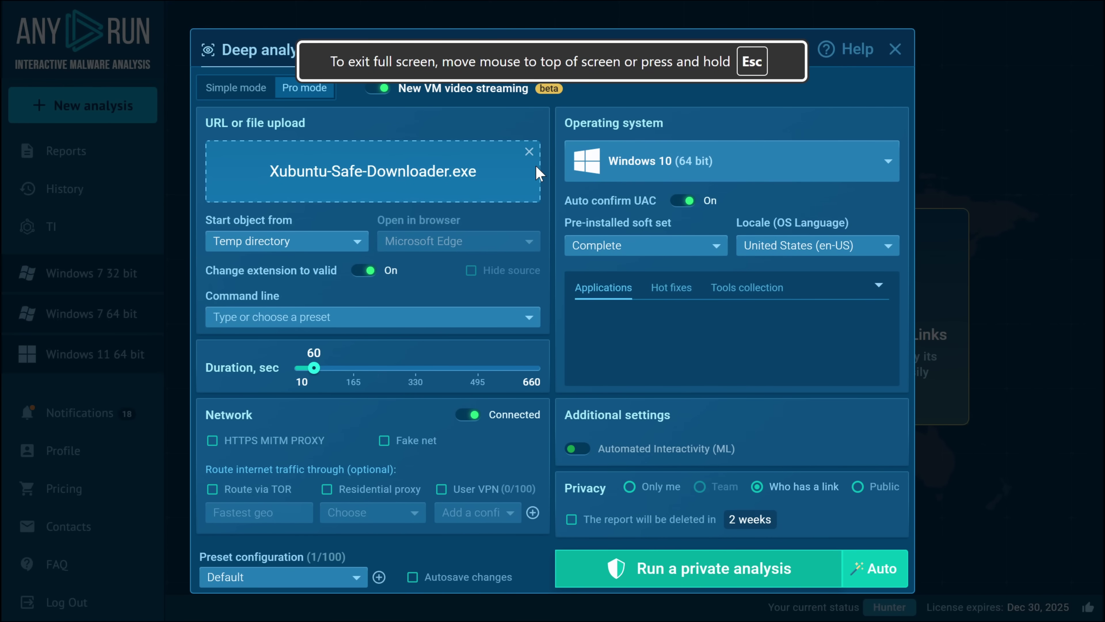
pyautogui.moveTo(312, 368); pyautogui.dragTo(333, 368)
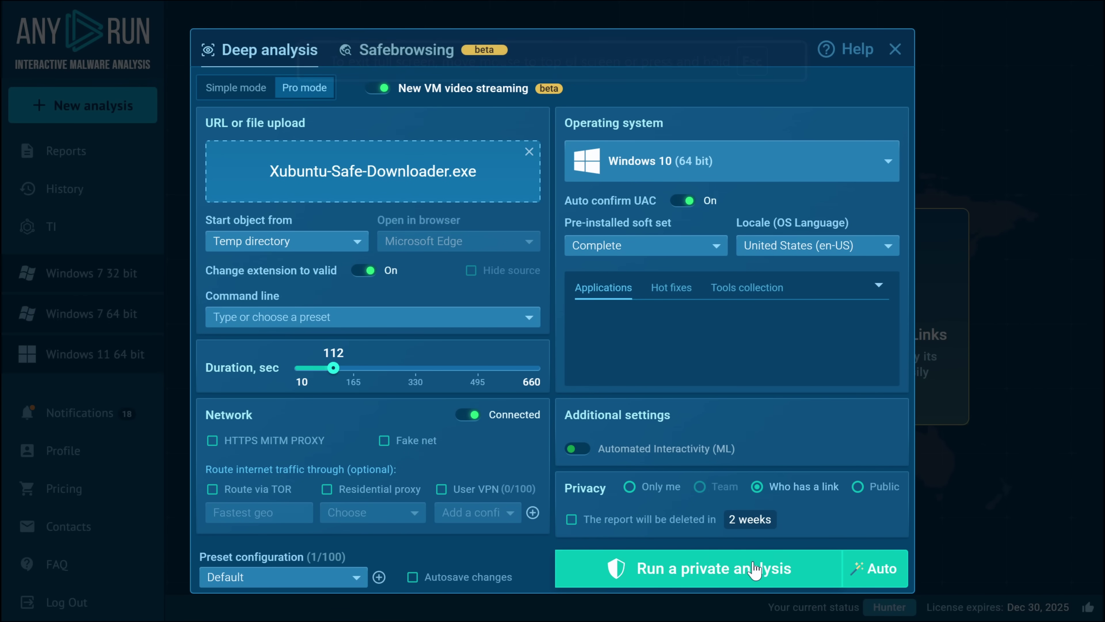
pyautogui.click(857, 486)
# Generate the Ubuntu download link in the installer and view the elzvcf.exe process details
pyautogui.click(709, 568)
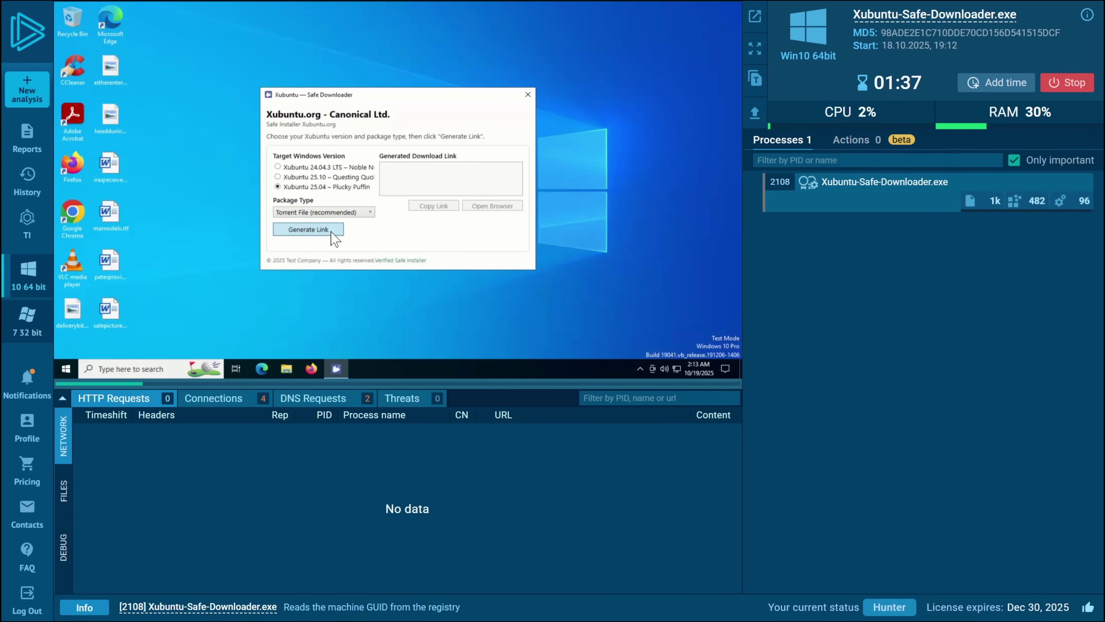
pyautogui.click(309, 230)
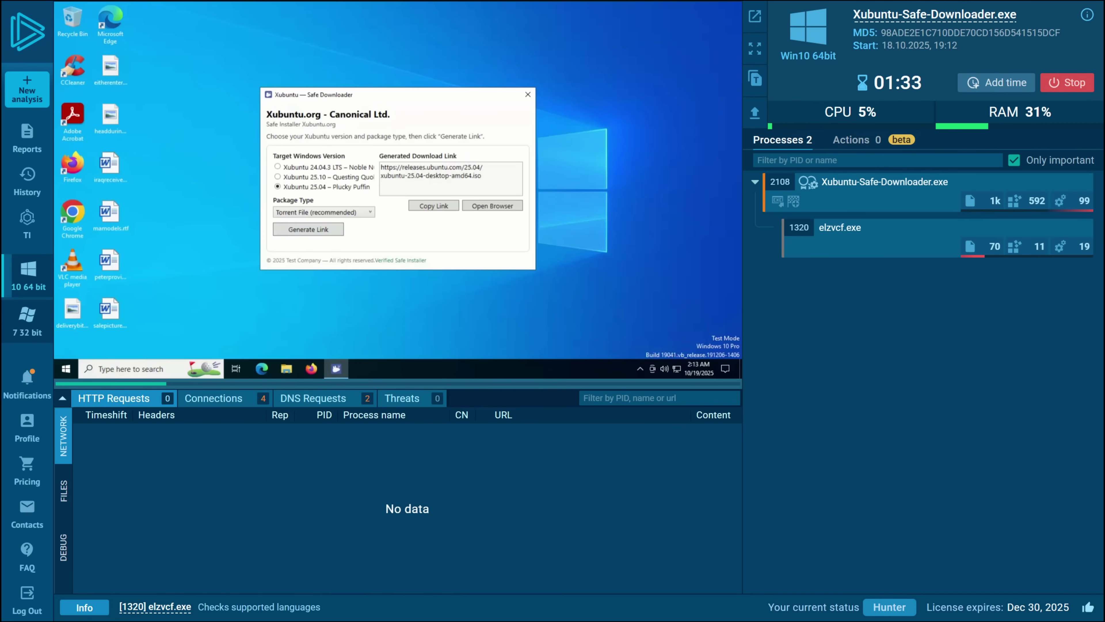
pyautogui.click(840, 231)
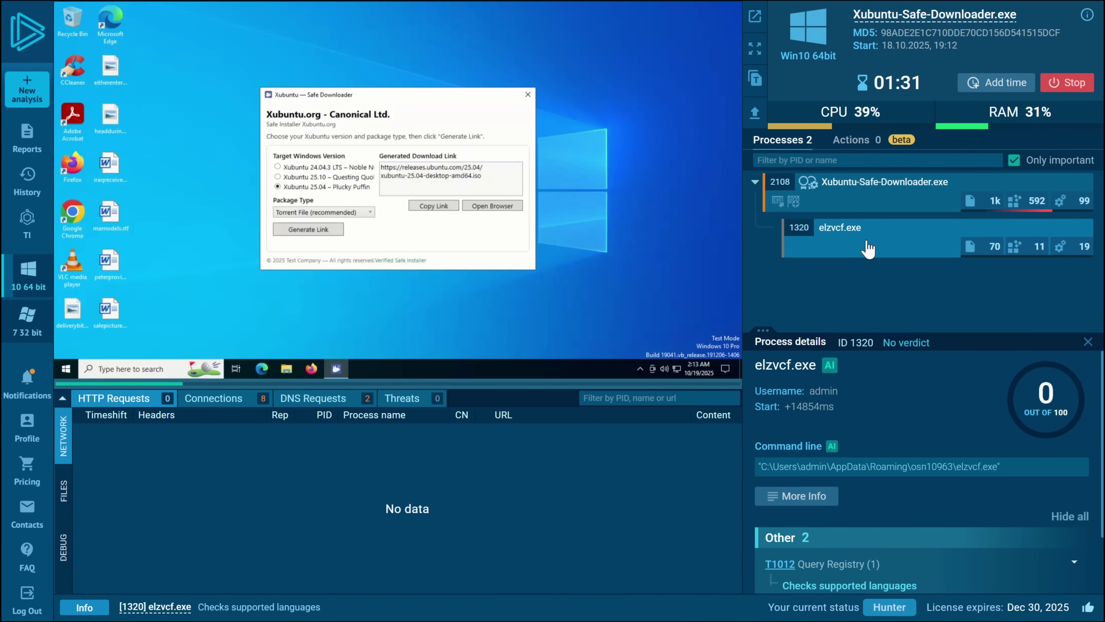
pyautogui.scroll(-2, 839, 439)
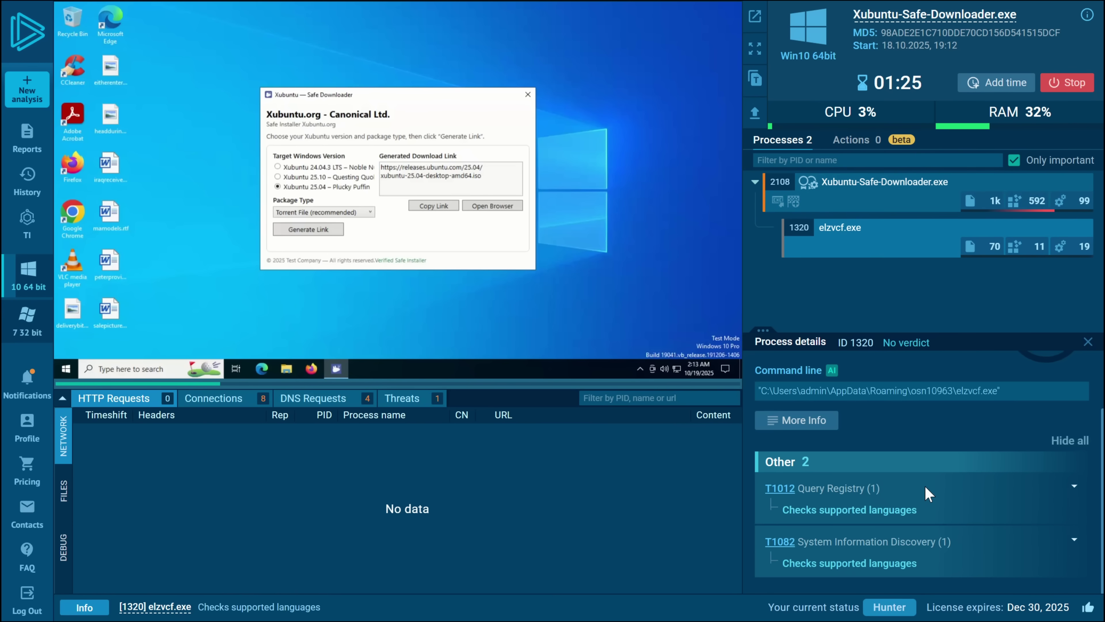
# Open the generated link in the sandbox browser (404 Not Found) and recheck the downloader's package options
pyautogui.click(496, 205)
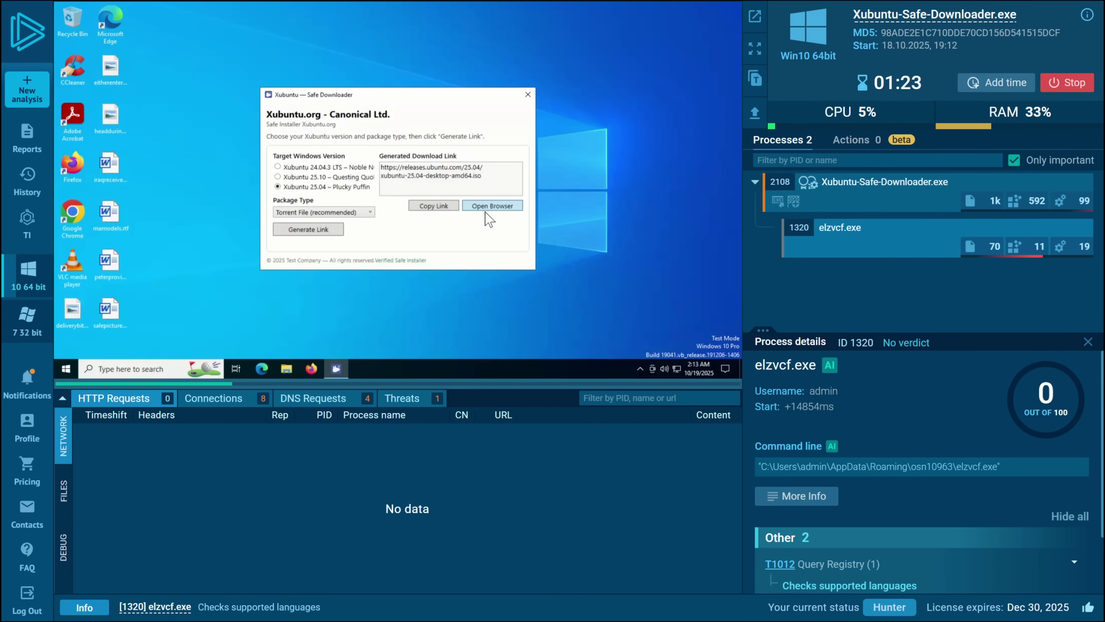
pyautogui.scroll(-3, 953, 287)
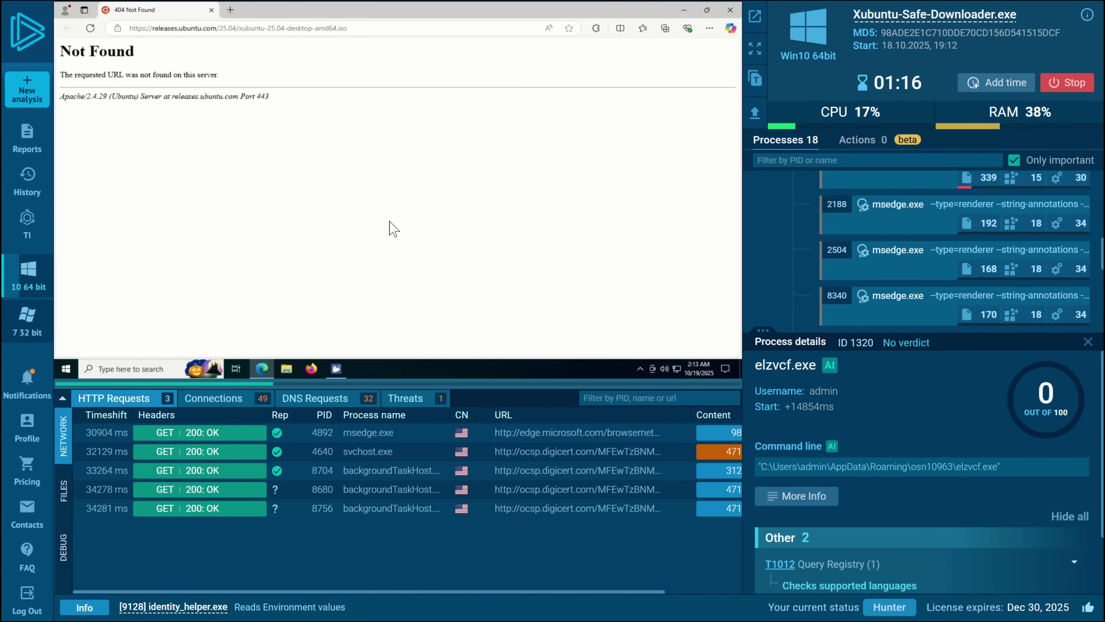
pyautogui.press('super+Down')
pyautogui.click(422, 146)
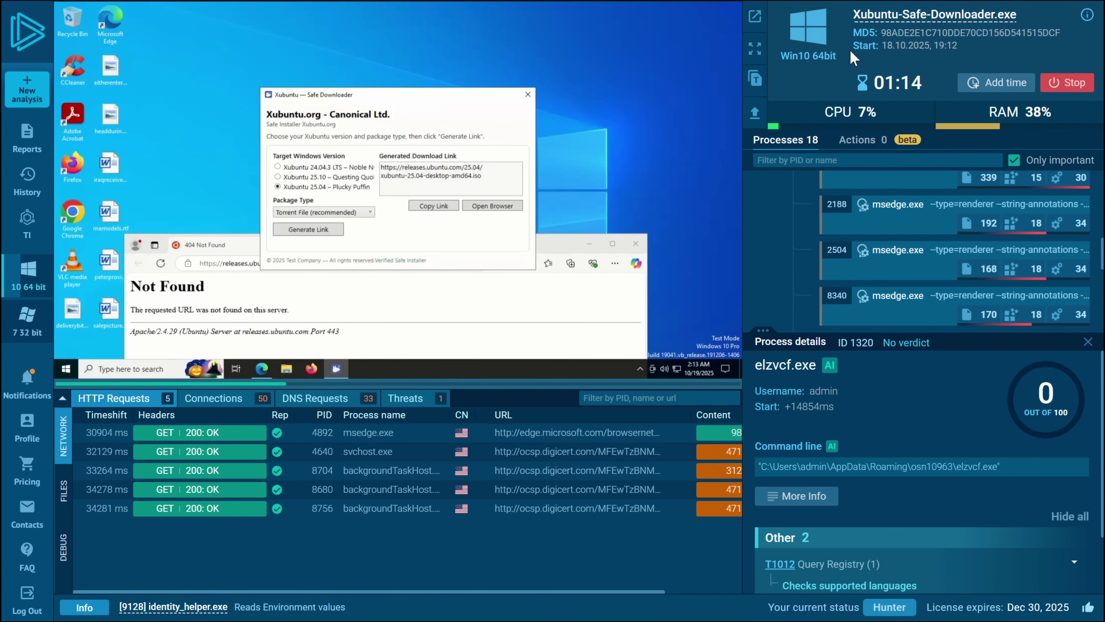
pyautogui.click(996, 83)
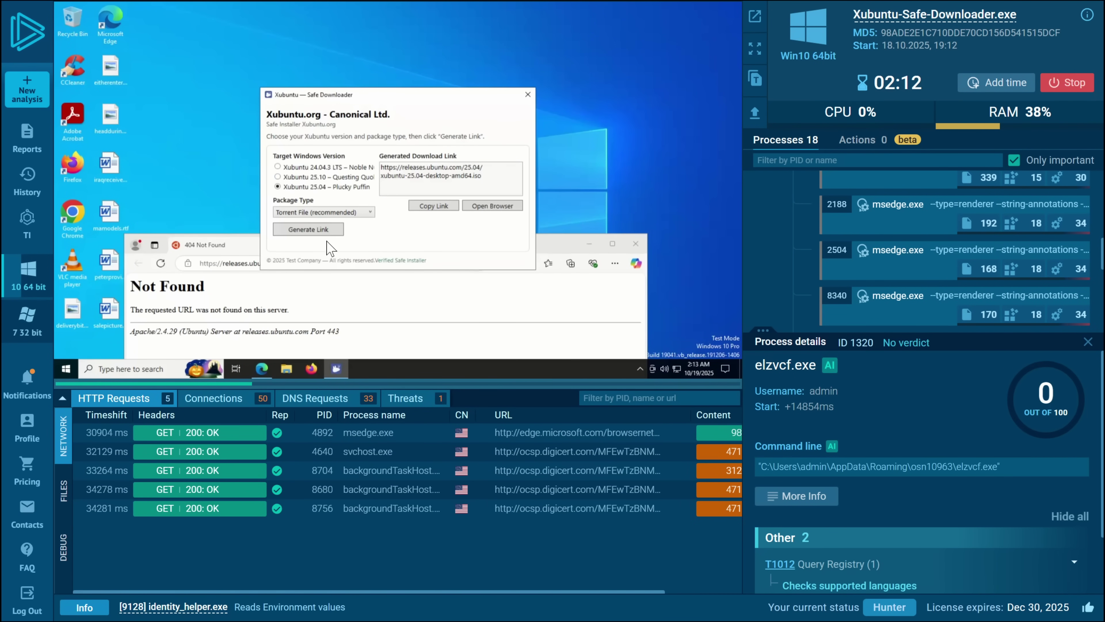
pyautogui.click(358, 210)
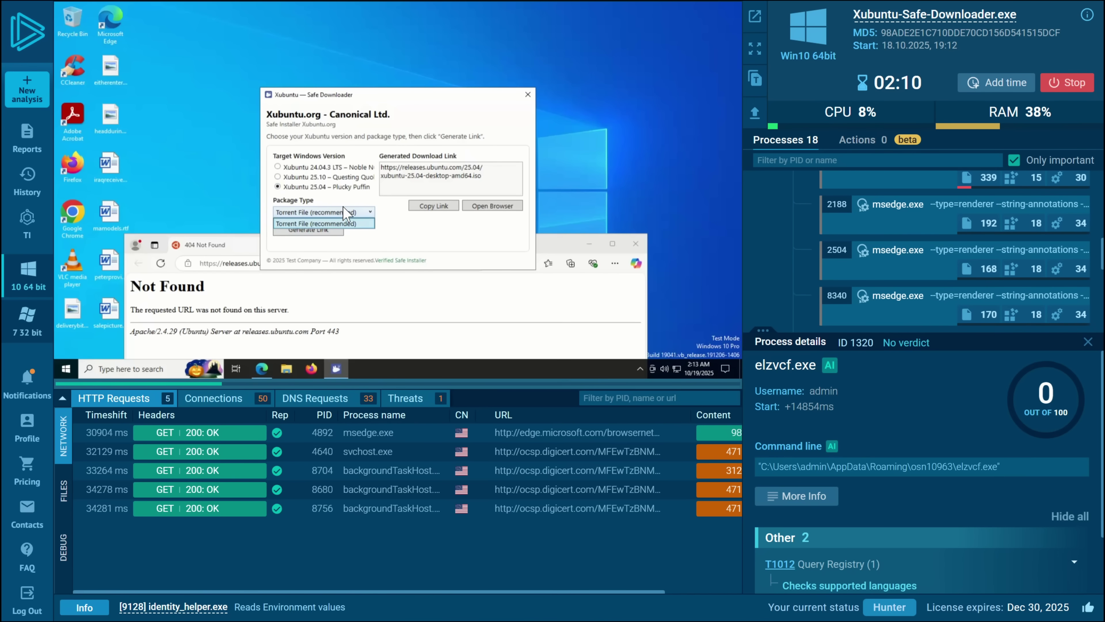
pyautogui.click(348, 196)
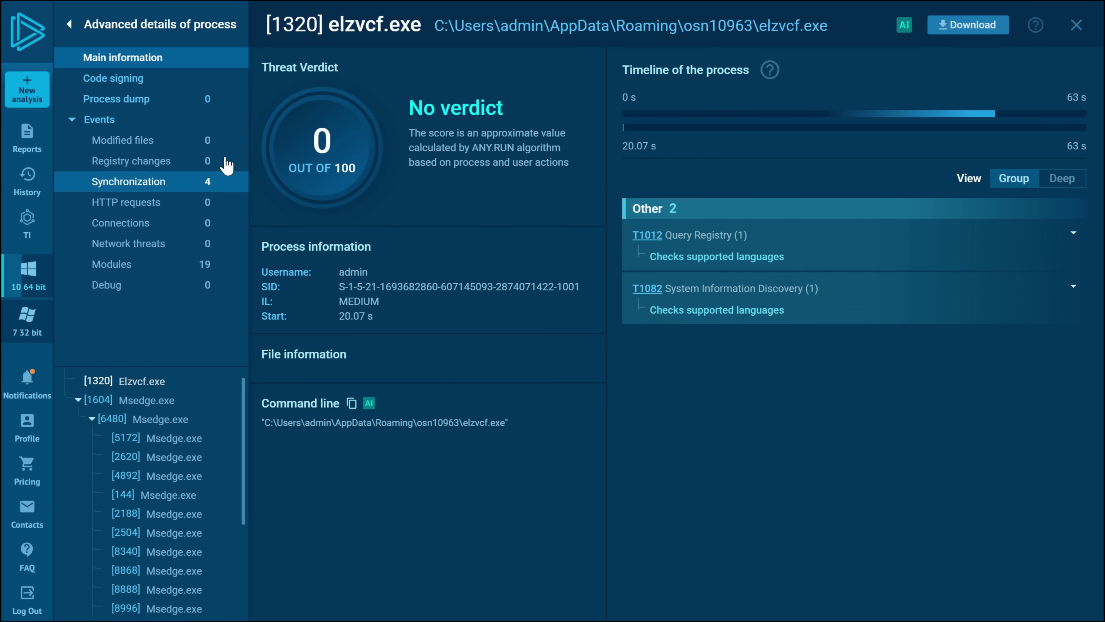
pyautogui.click(1076, 24)
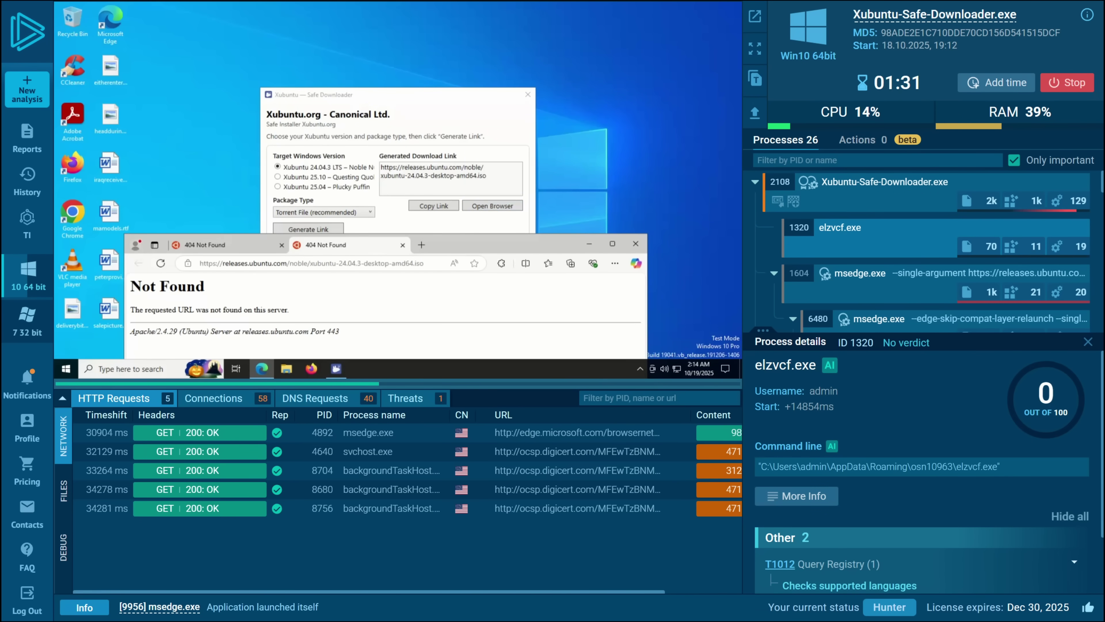
# Edit the download address to the releases.xubuntu.com domain, which triggers a certificate privacy error
pyautogui.doubleClick(254, 264)
pyautogui.write('xbuntu')
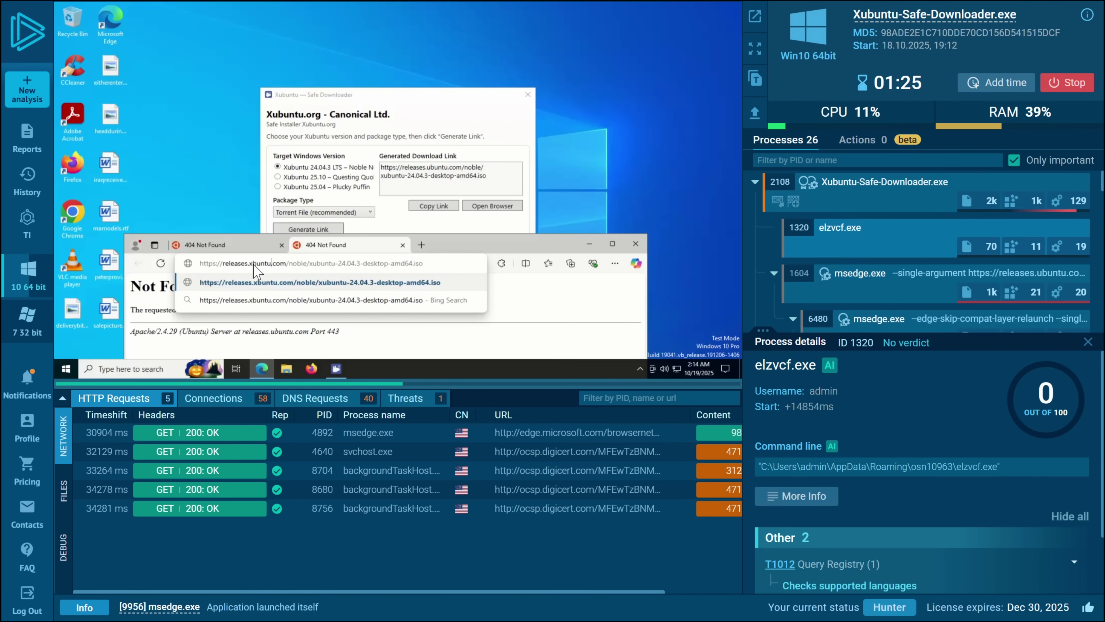
pyautogui.press('Return')
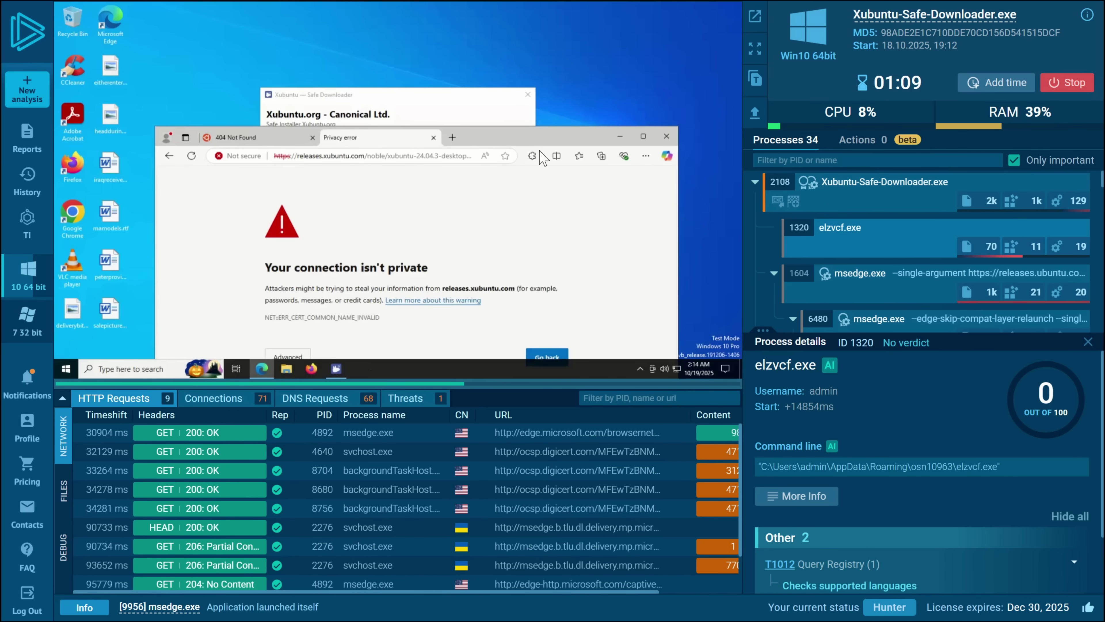
# Inspect the NET::ERR_CERT_COMMON_NAME_INVALID warning and site info, opening Microsoft's secure-browsing help article
pyautogui.click(285, 238)
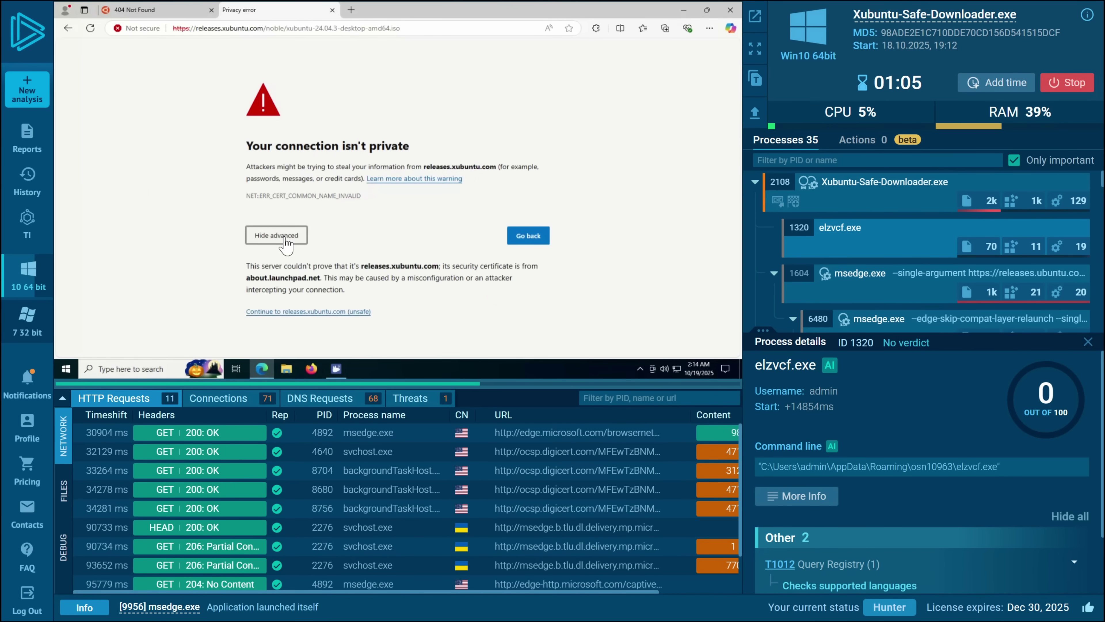
pyautogui.click(291, 312)
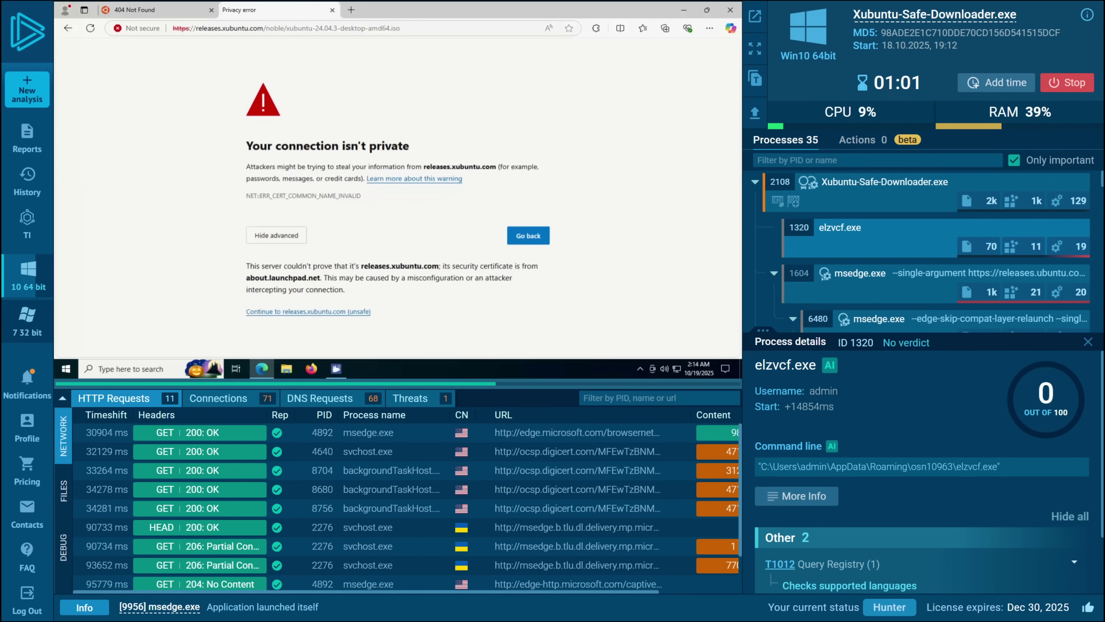
pyautogui.click(118, 29)
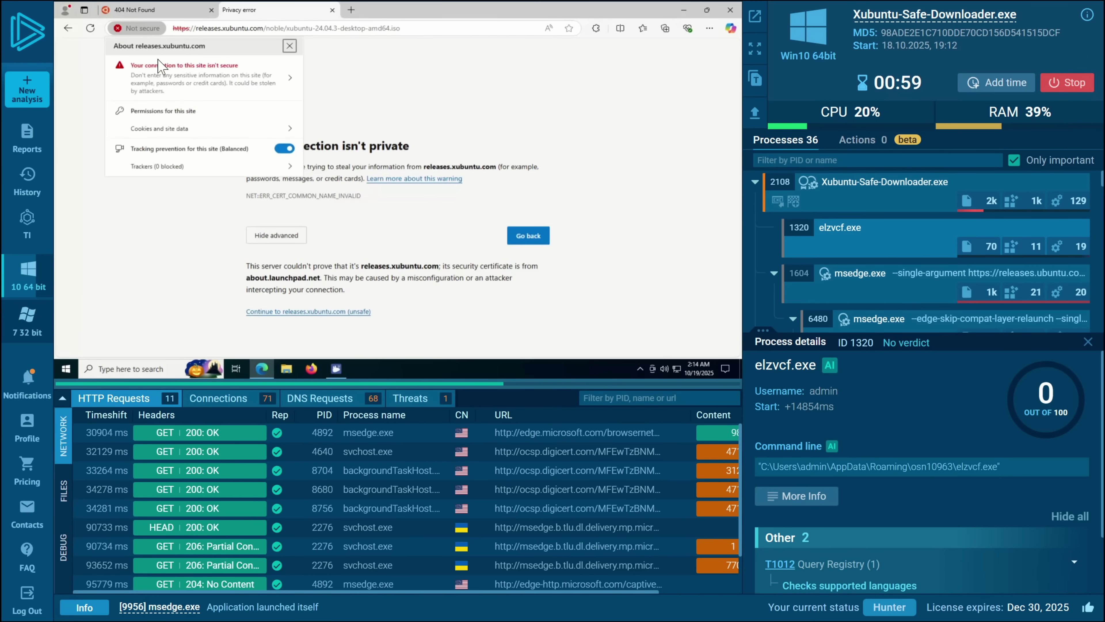
pyautogui.click(216, 89)
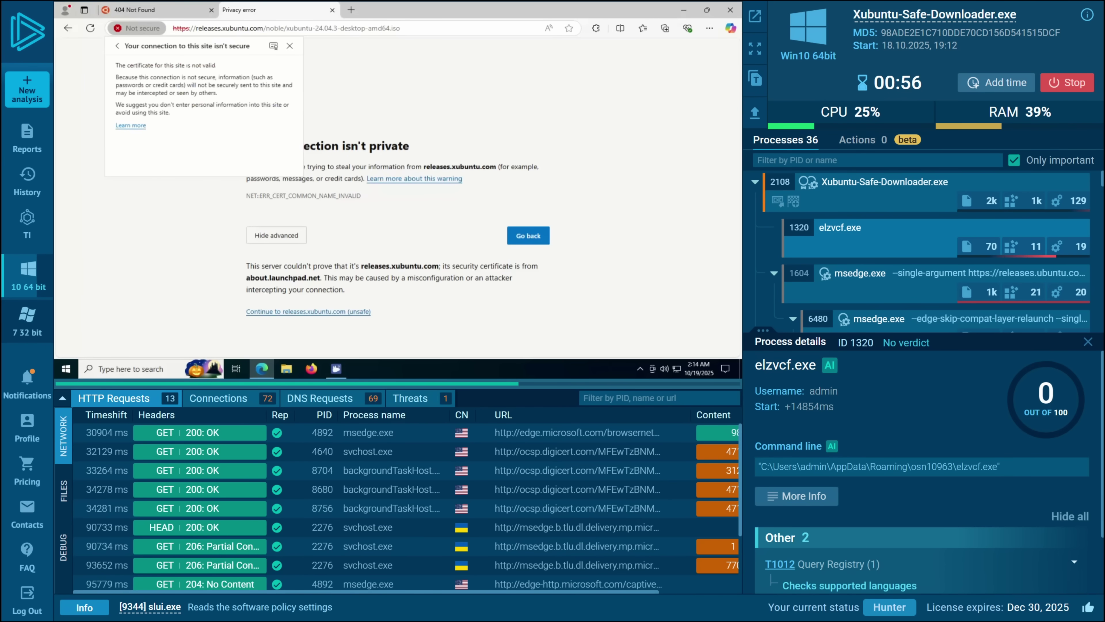
pyautogui.click(131, 125)
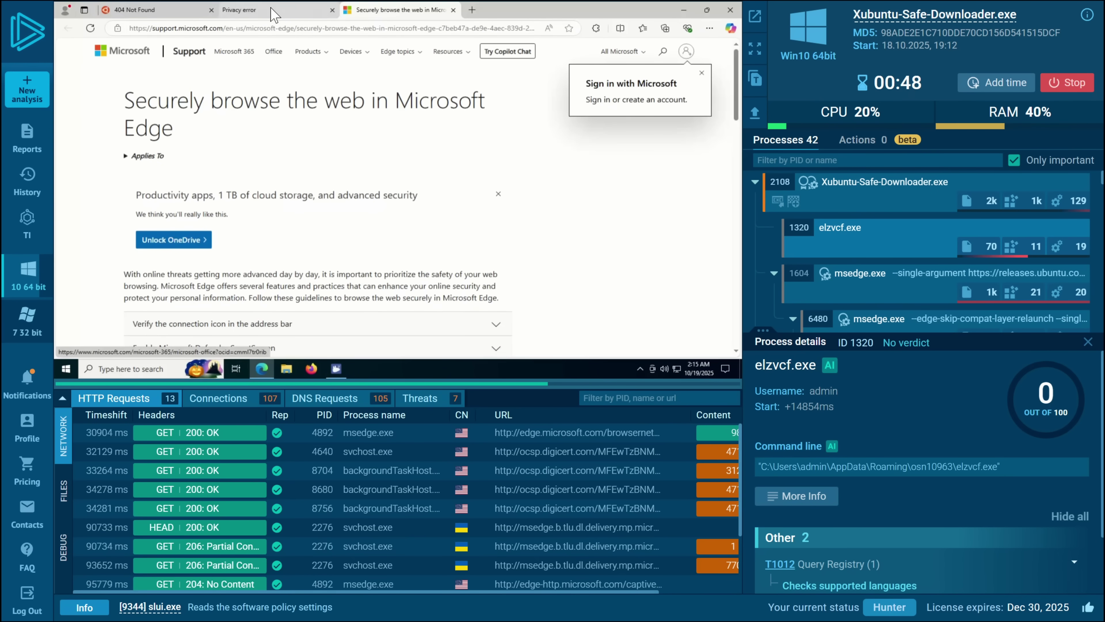
# Proceed past the certificate warning to releases.xubuntu.com, landing on a Launchpad 404 page
pyautogui.click(284, 10)
pyautogui.click(295, 311)
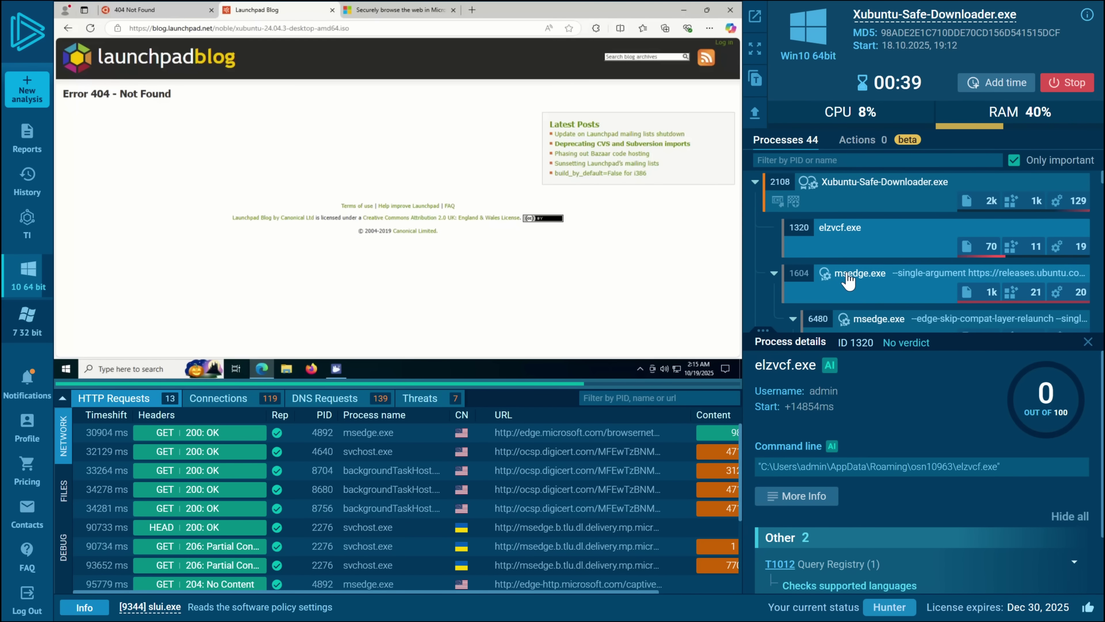
pyautogui.scroll(-2, 868, 279)
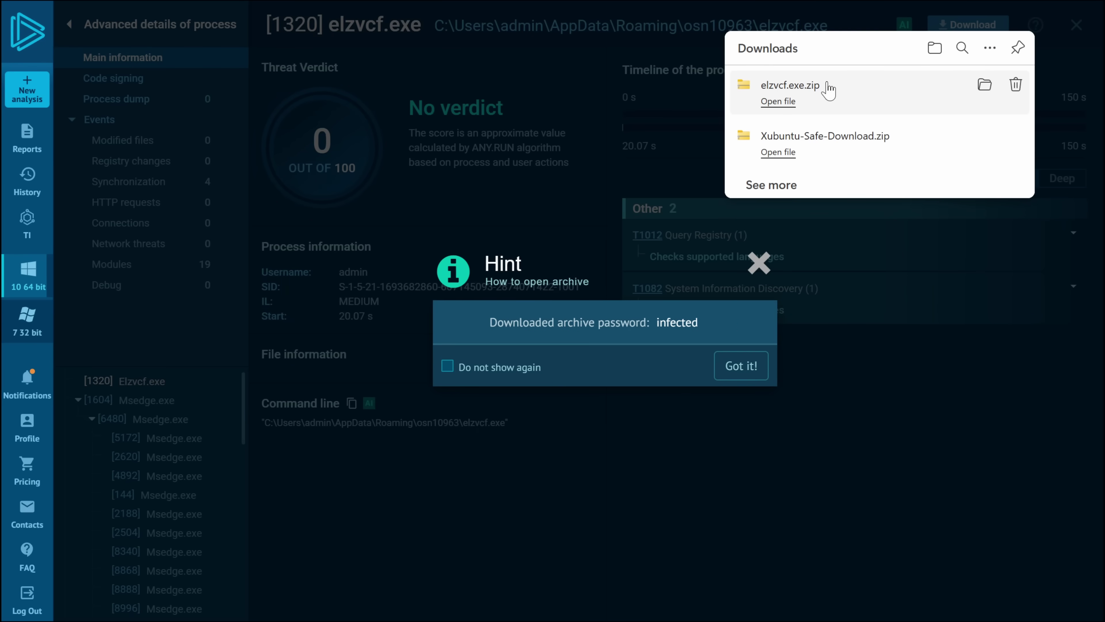
# Open elzvcf.exe's advanced details, return to the main analysis overview, and exit full screen
pyautogui.click(624, 134)
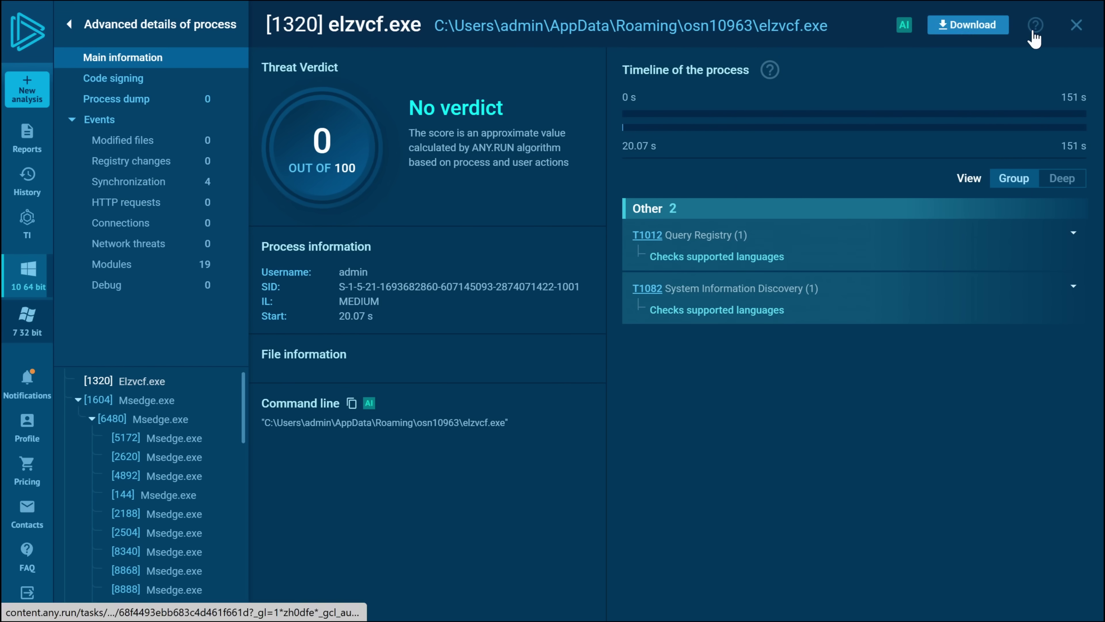
pyautogui.click(1075, 25)
pyautogui.press('F11')
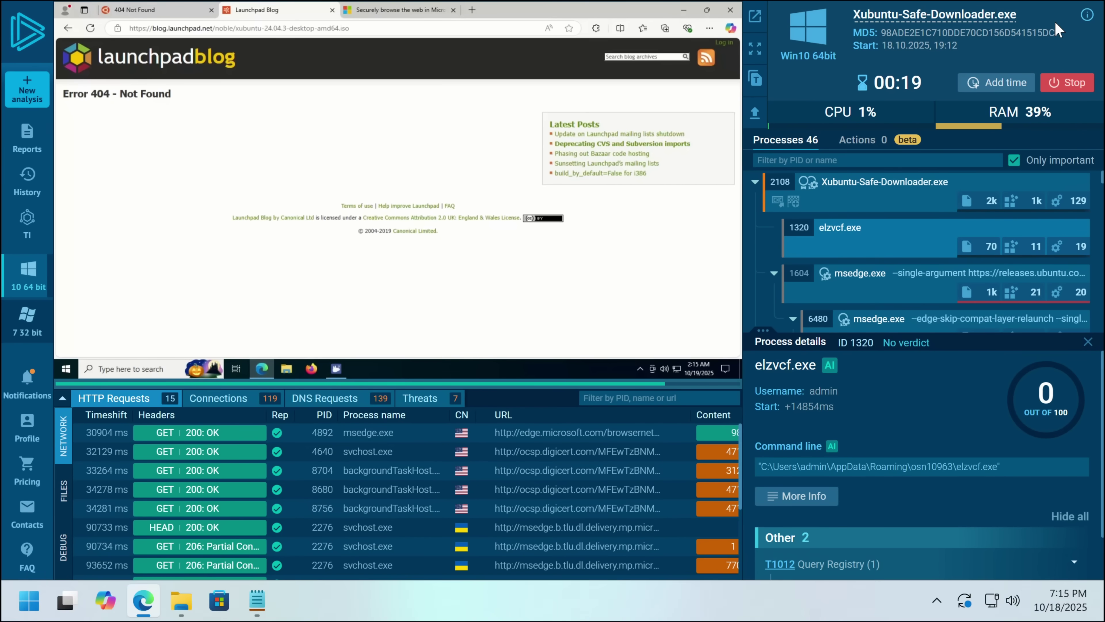
# Use 7-Zip to extract elzvcf.exe.zip in Downloads into an elzvcf.exe folder
pyautogui.click(1052, 47)
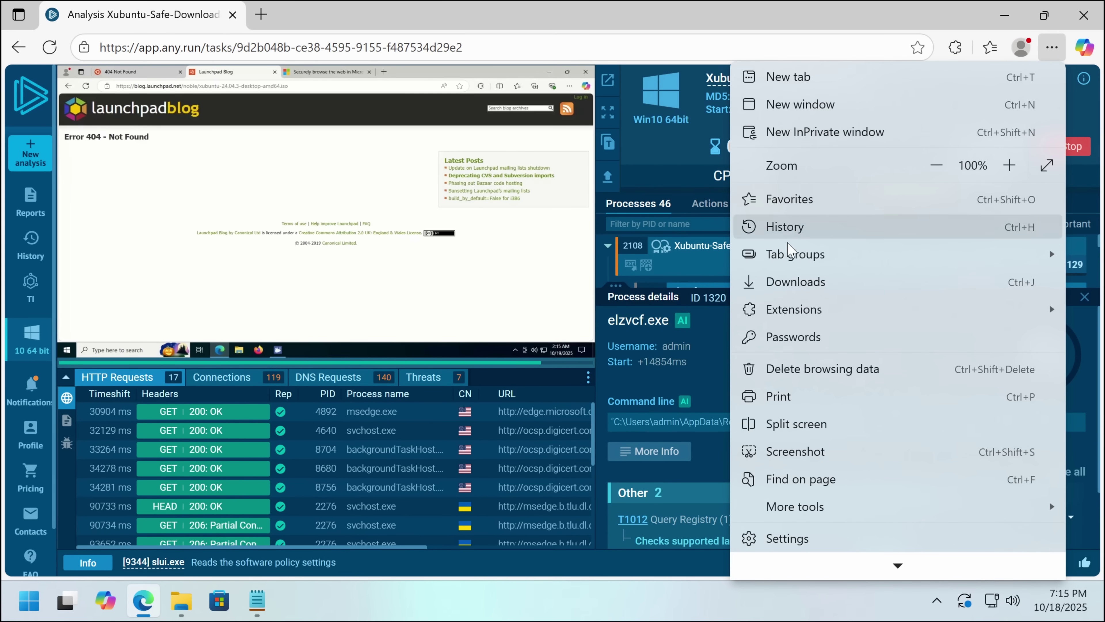
pyautogui.click(181, 601)
pyautogui.click(92, 516)
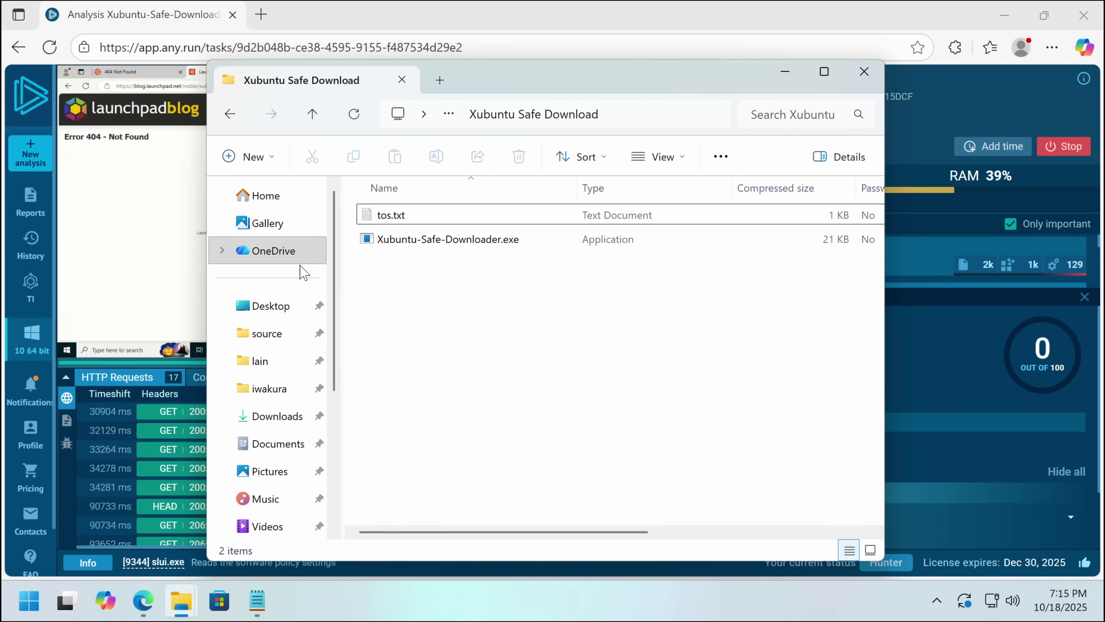
pyautogui.click(270, 416)
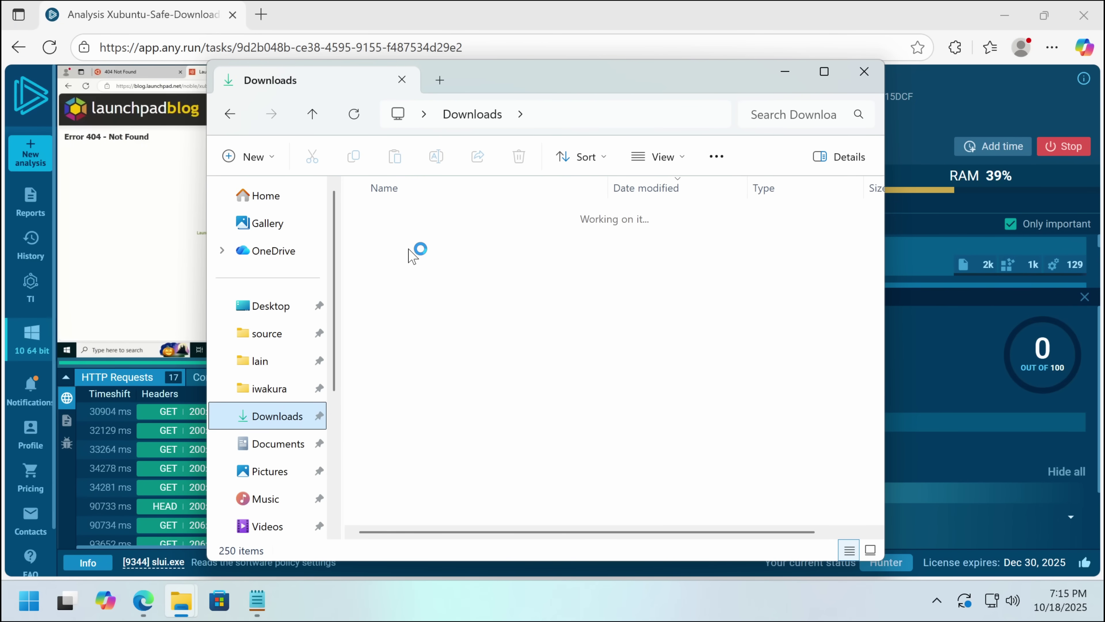
pyautogui.click(444, 235)
pyautogui.rightClick(444, 235)
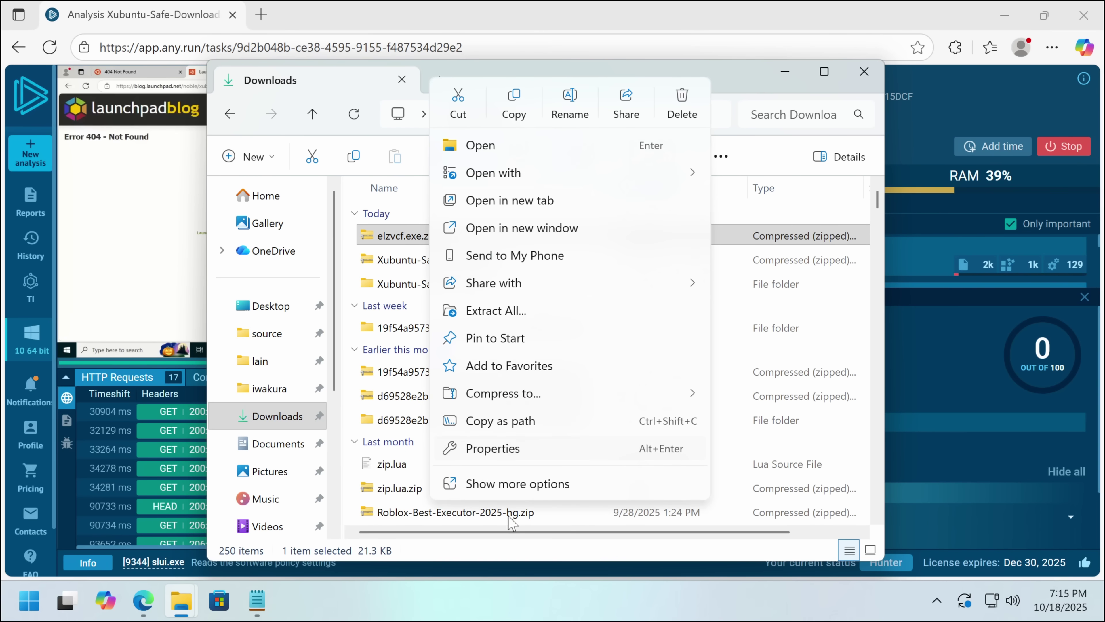
pyautogui.click(541, 490)
pyautogui.moveTo(497, 250)
pyautogui.click(744, 332)
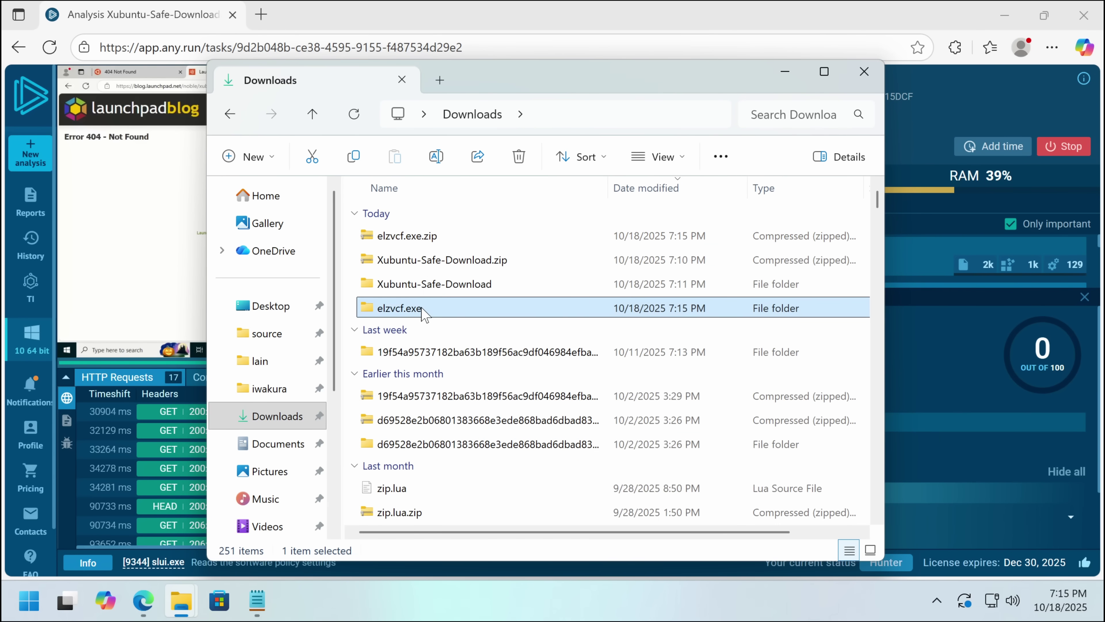
# Open VirusTotal in a new tab and upload Xubuntu-Safe-Downloader.exe for scanning
pyautogui.click(272, 14)
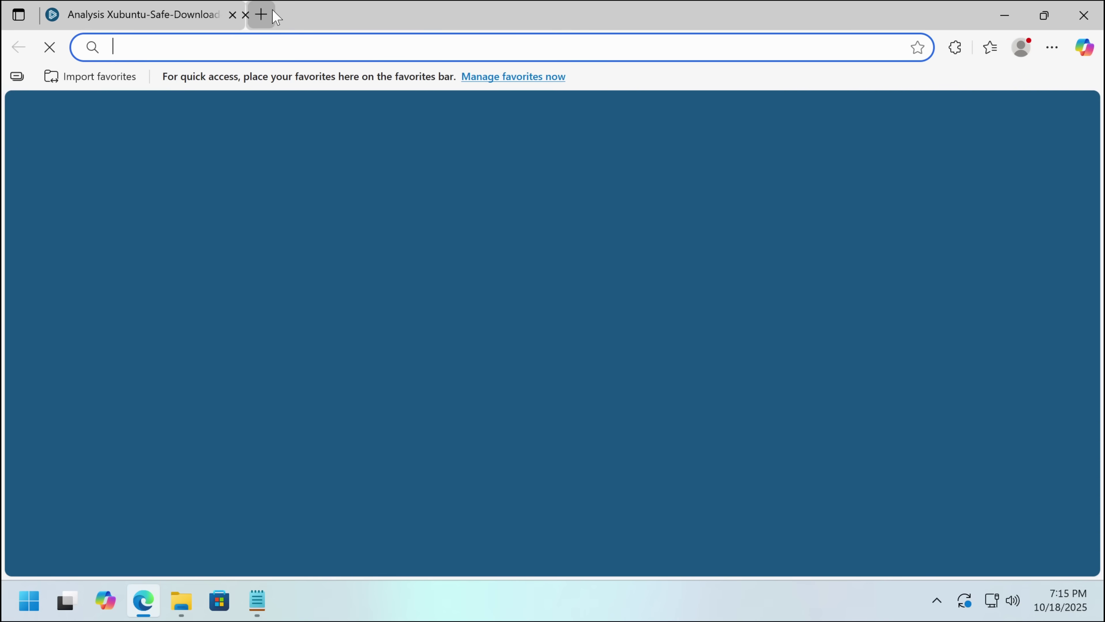
pyautogui.write('virustotal.com')
pyautogui.press('Return')
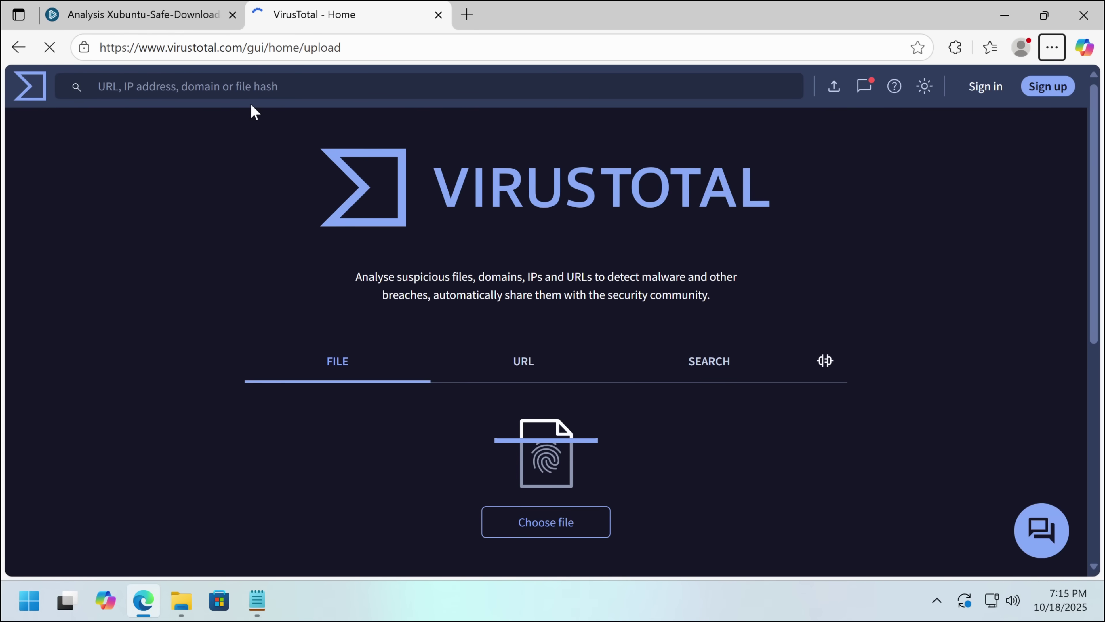
pyautogui.moveTo(181, 601)
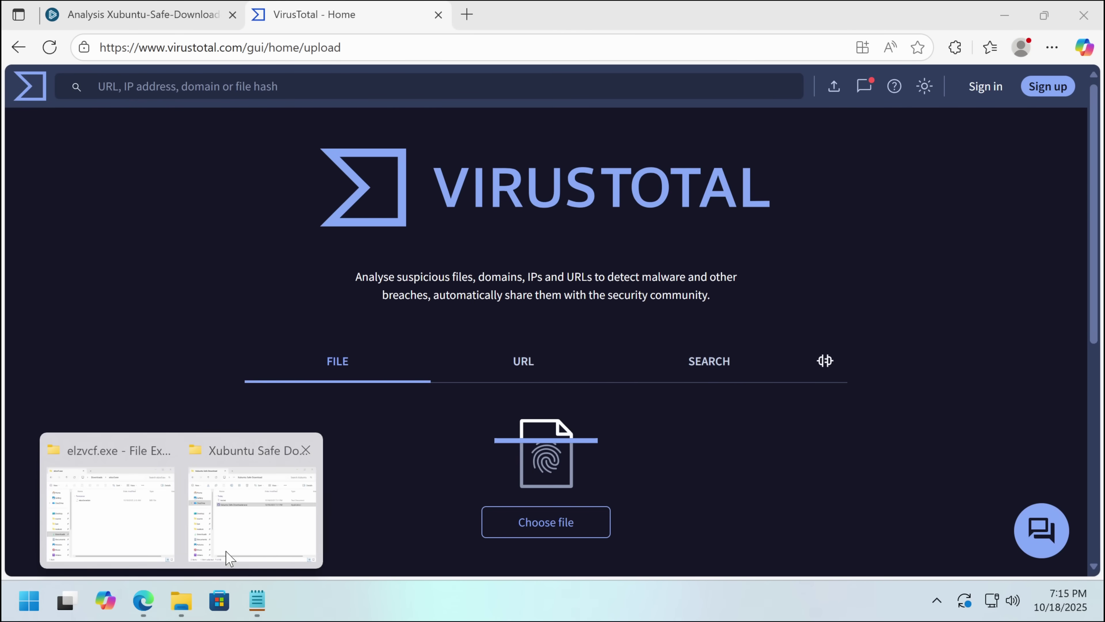
pyautogui.click(227, 549)
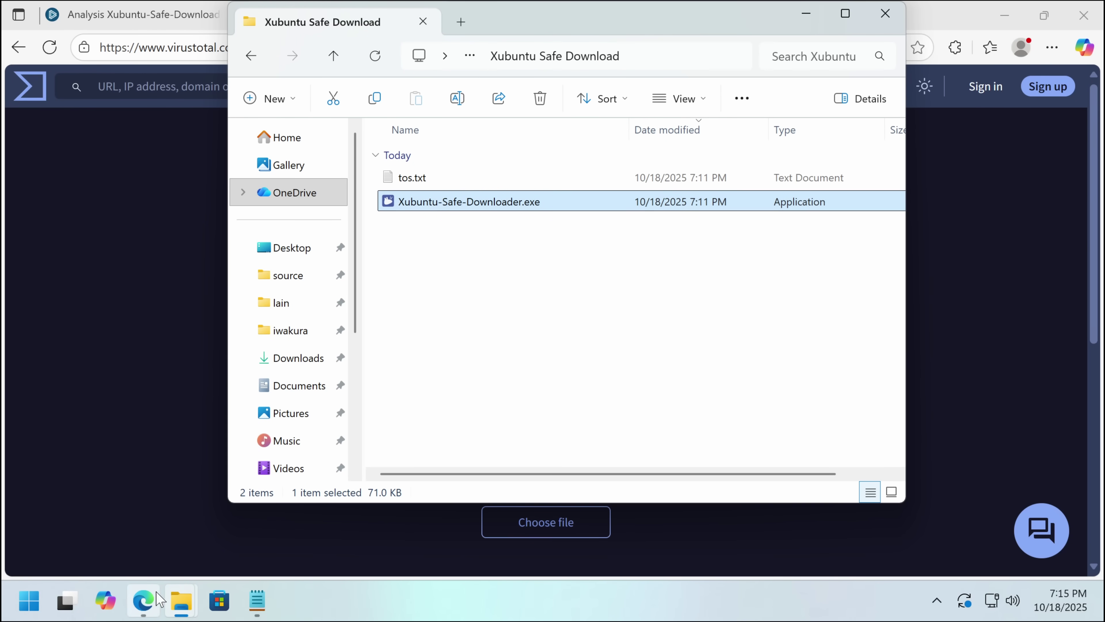
pyautogui.moveTo(512, 204); pyautogui.dragTo(369, 313)
# Review the 21/72 detection report, then its Community, Behavior and Relations tabs
pyautogui.scroll(-2, 369, 313)
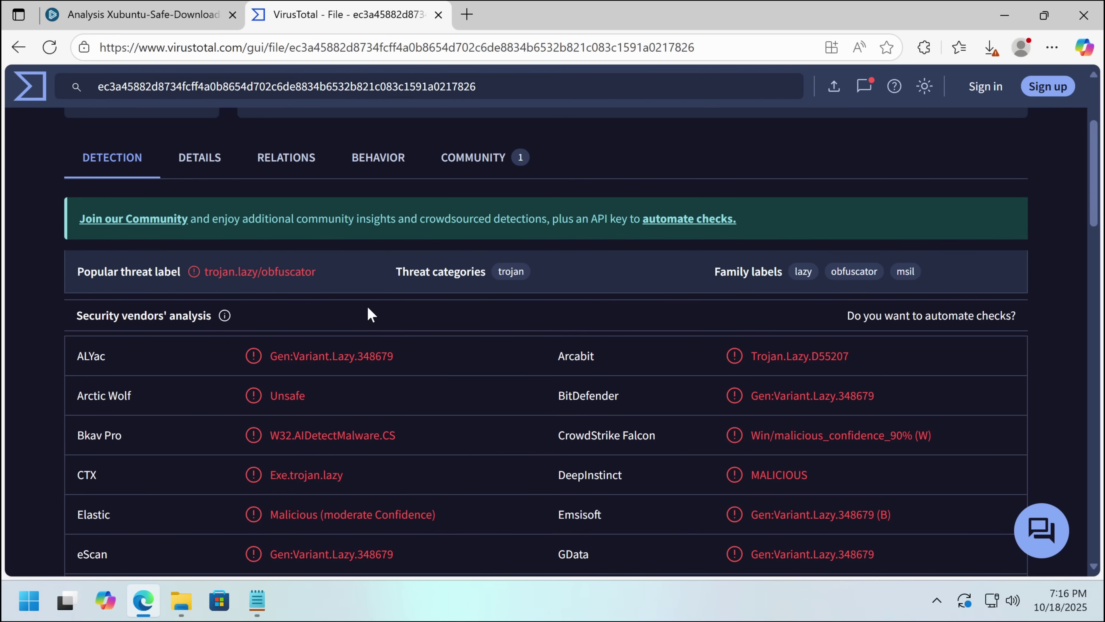
pyautogui.scroll(-2, 368, 313)
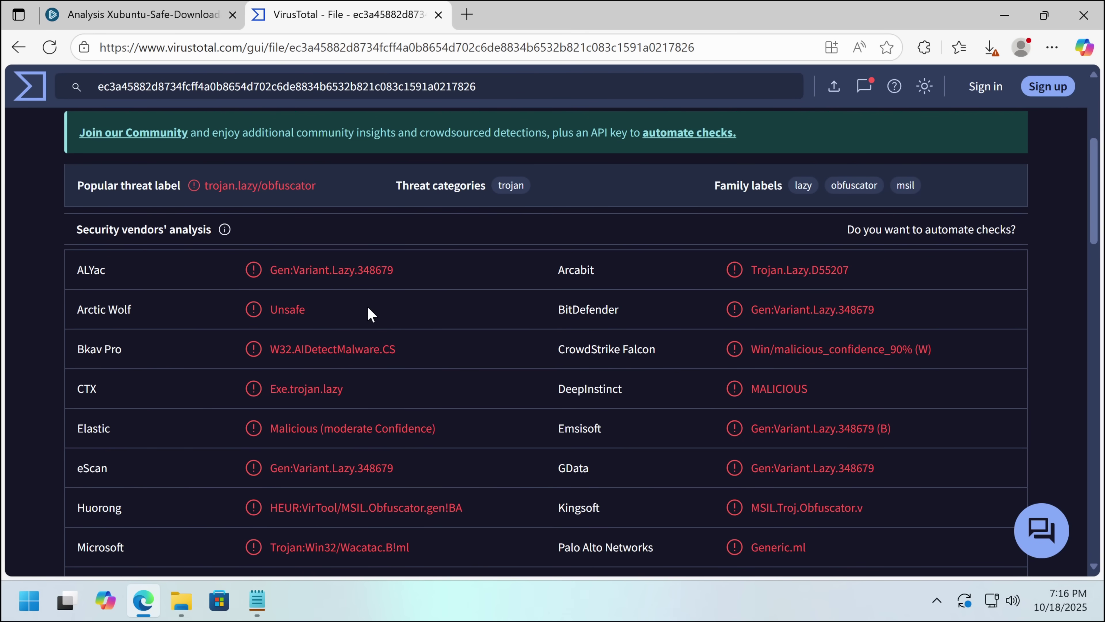
pyautogui.scroll(-3, 369, 313)
pyautogui.scroll(8, 369, 313)
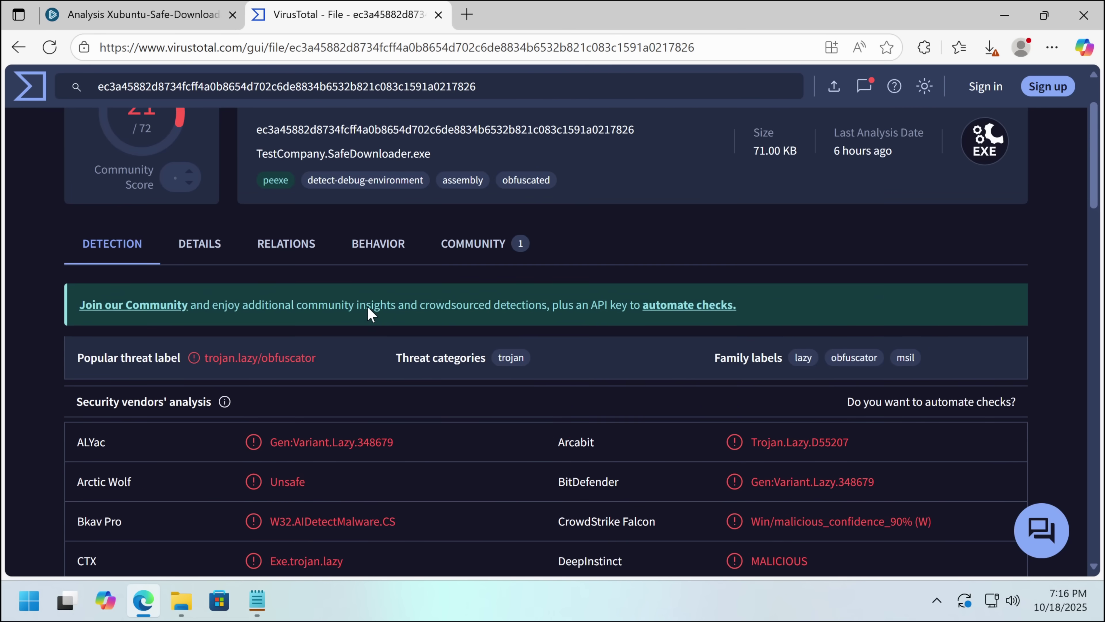
pyautogui.click(464, 331)
pyautogui.click(345, 356)
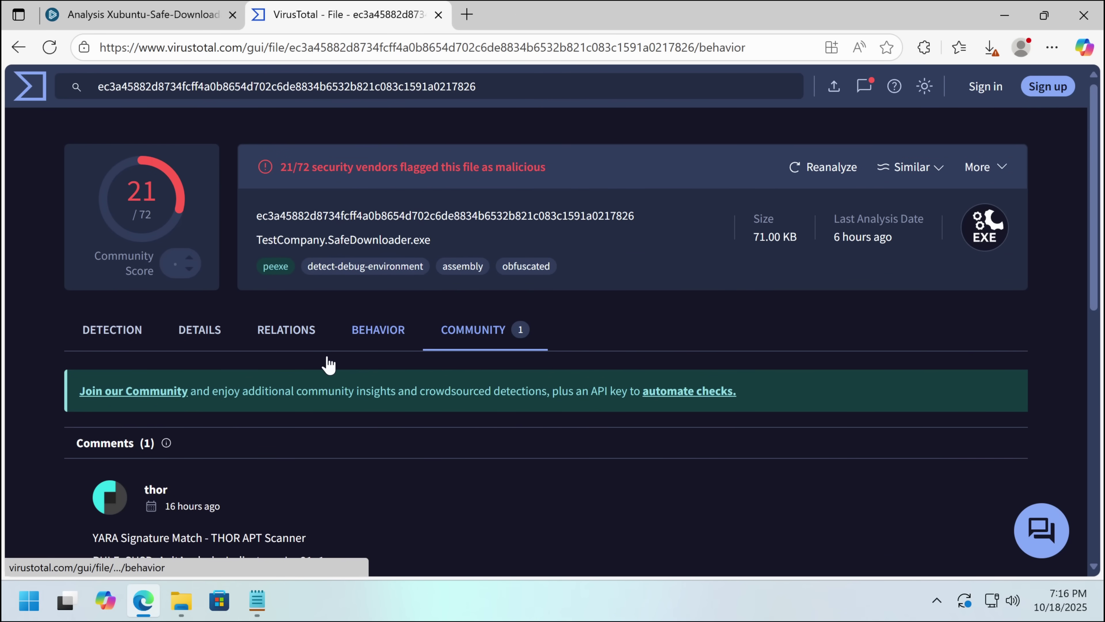
pyautogui.click(308, 353)
# Upload Xubuntu-Safe-Downloader.exe to a new ANY.RUN analysis
pyautogui.click(162, 20)
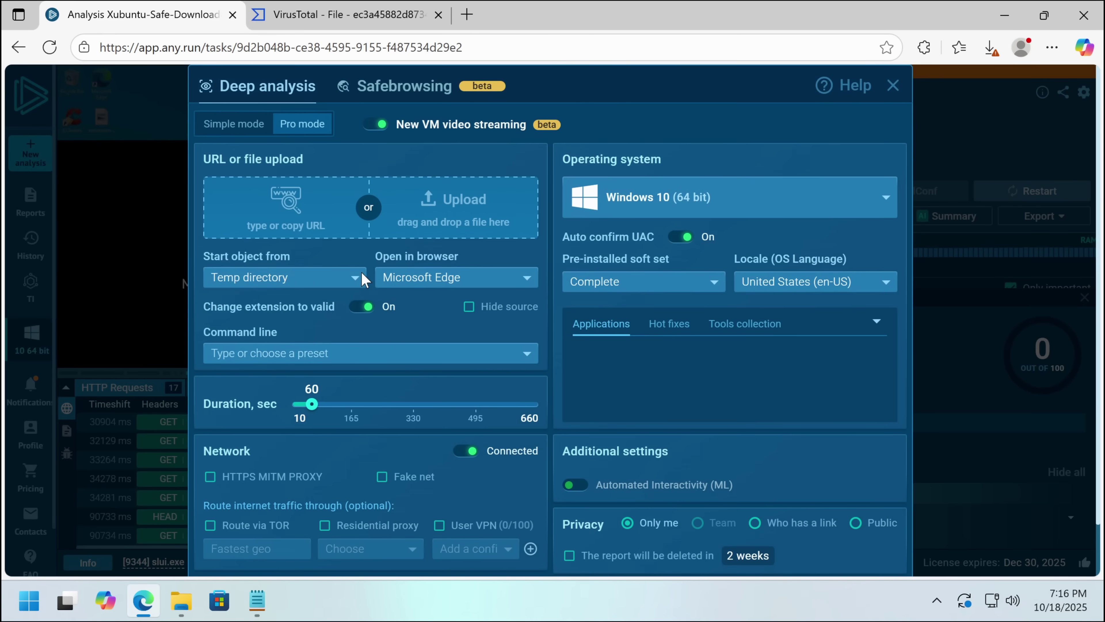
pyautogui.click(414, 199)
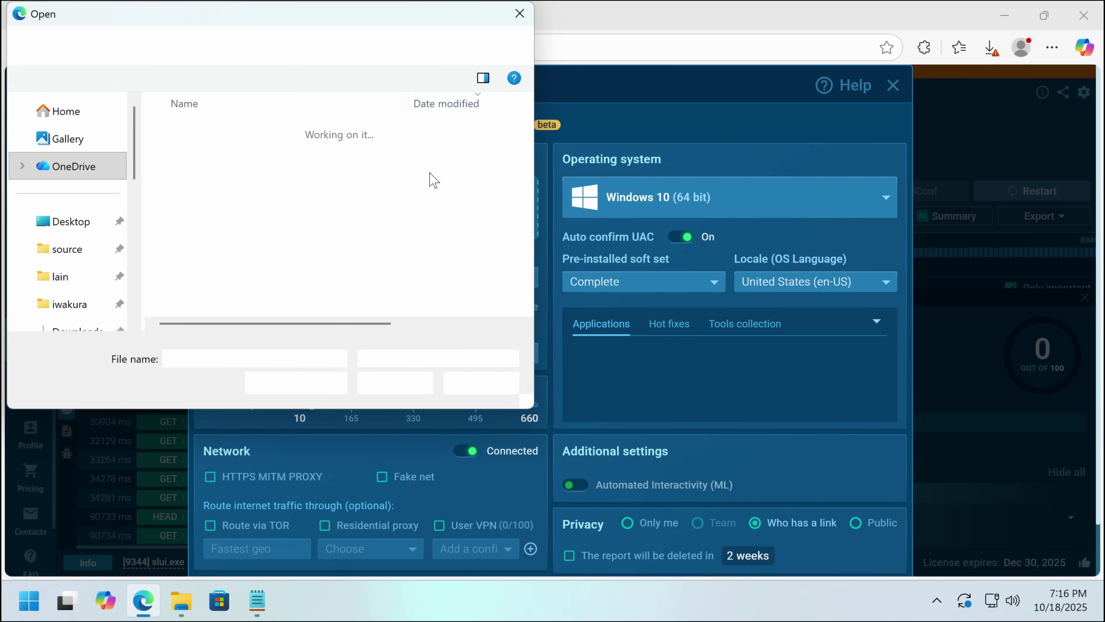
pyautogui.scroll(-3, 77, 262)
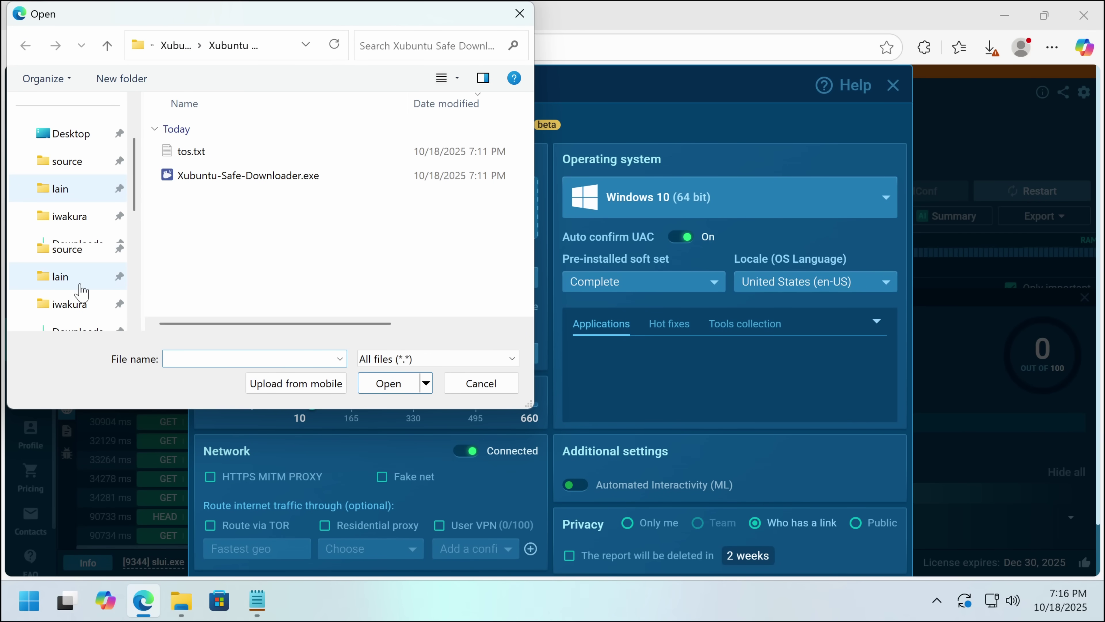
pyautogui.doubleClick(210, 179)
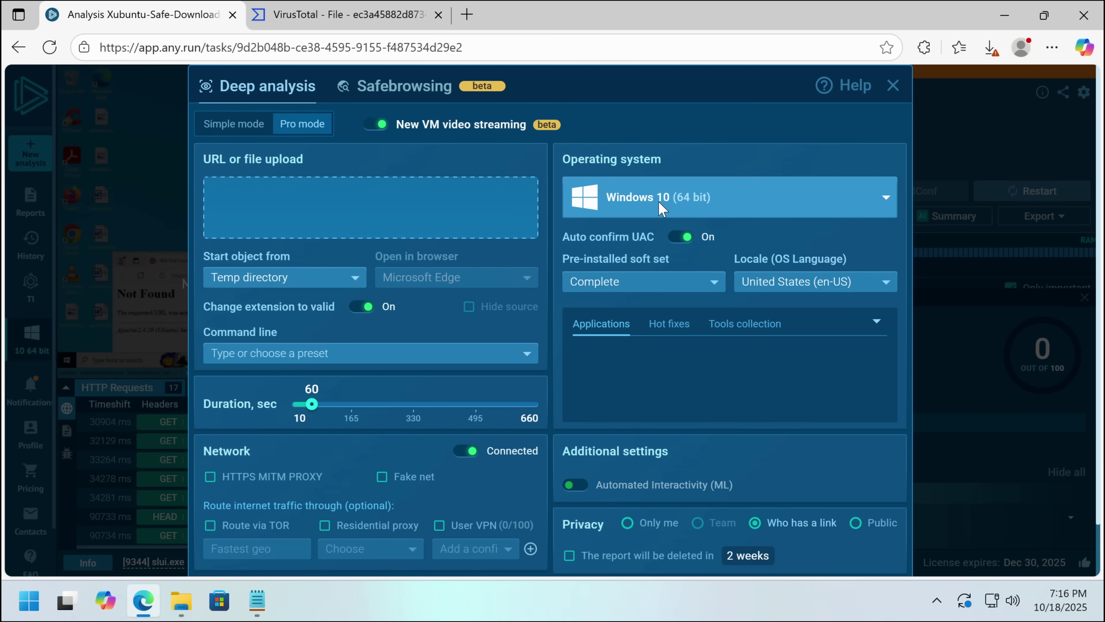
# Run it publicly on Windows 7 (64 bit) with HTTPS MITM proxy, viewed full screen
pyautogui.click(687, 203)
pyautogui.click(635, 275)
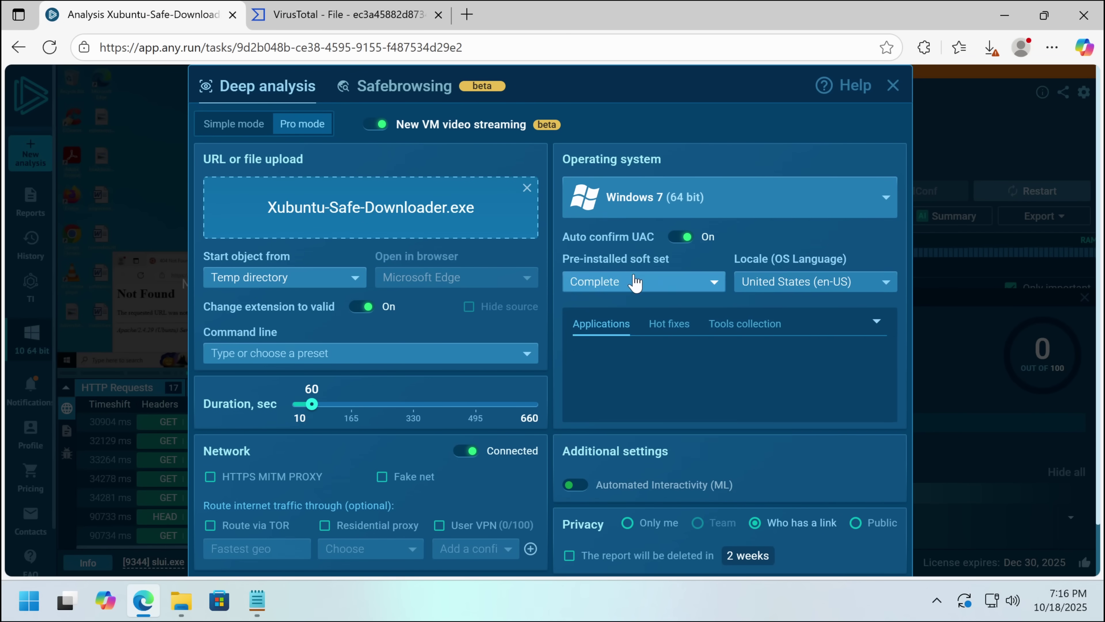
pyautogui.scroll(-3, 330, 348)
pyautogui.click(233, 420)
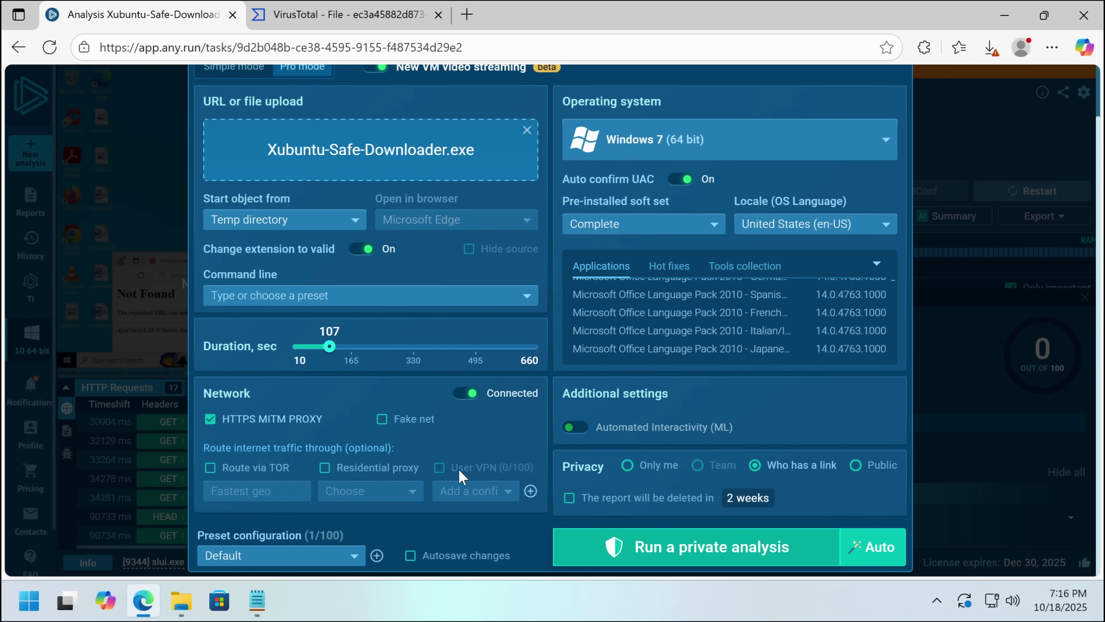
pyautogui.click(855, 464)
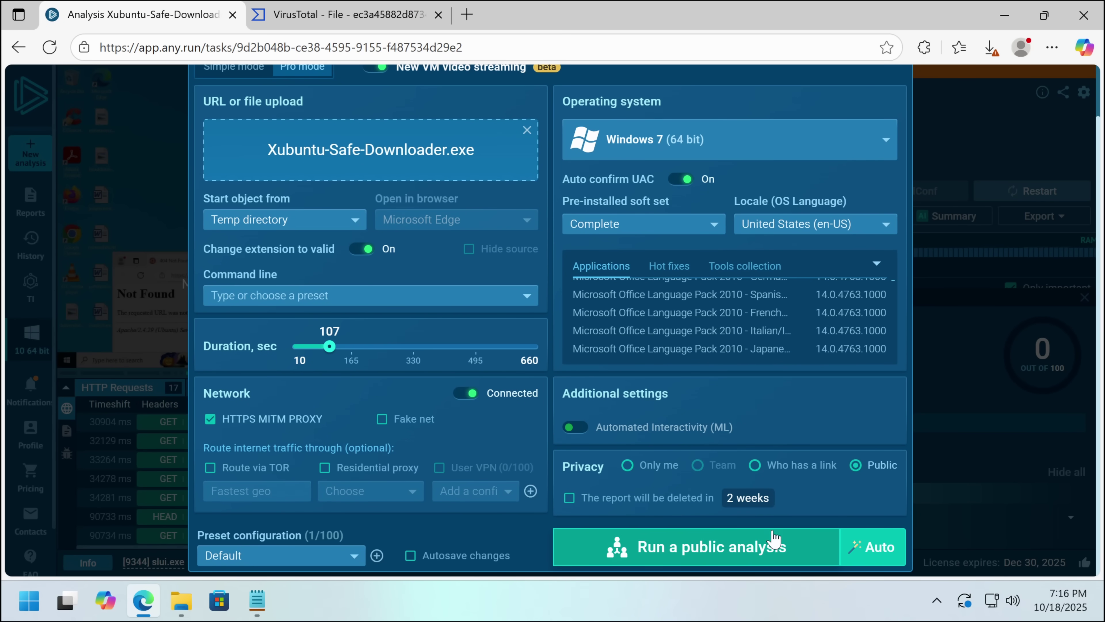
pyautogui.click(714, 546)
pyautogui.click(648, 351)
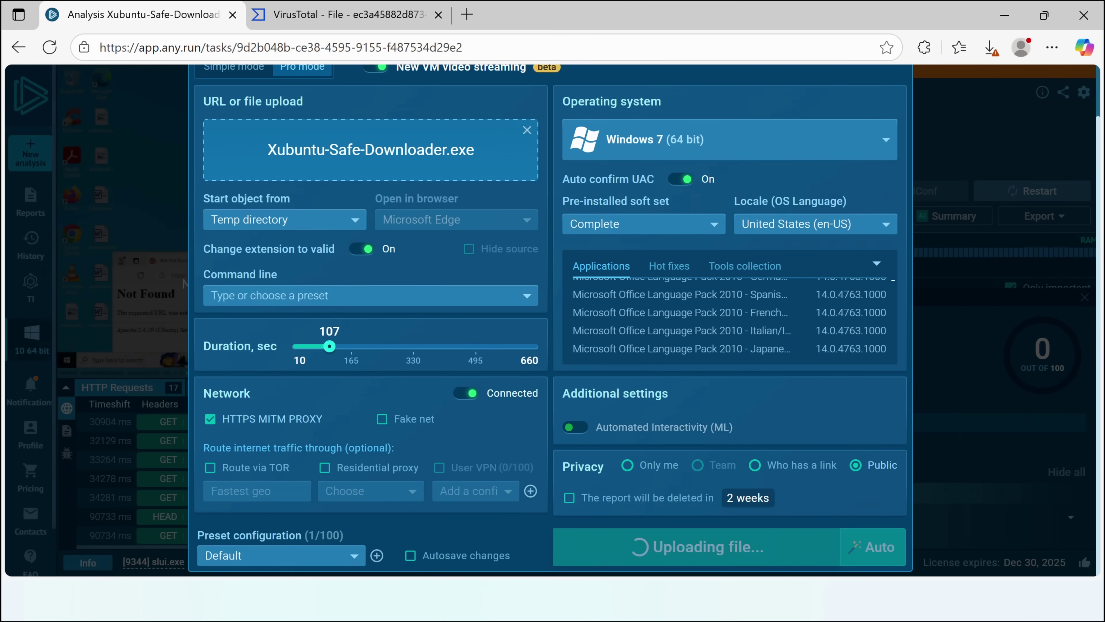
pyautogui.press('F11')
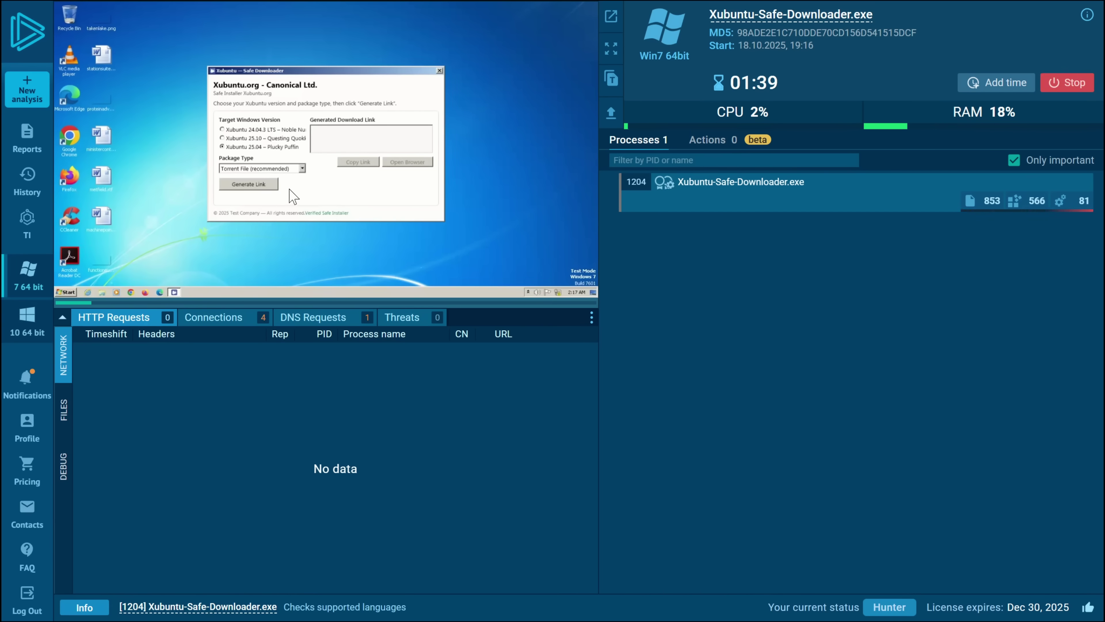
# Generate a download link, then inspect elzvcf.exe's advanced details and loaded modules
pyautogui.click(245, 188)
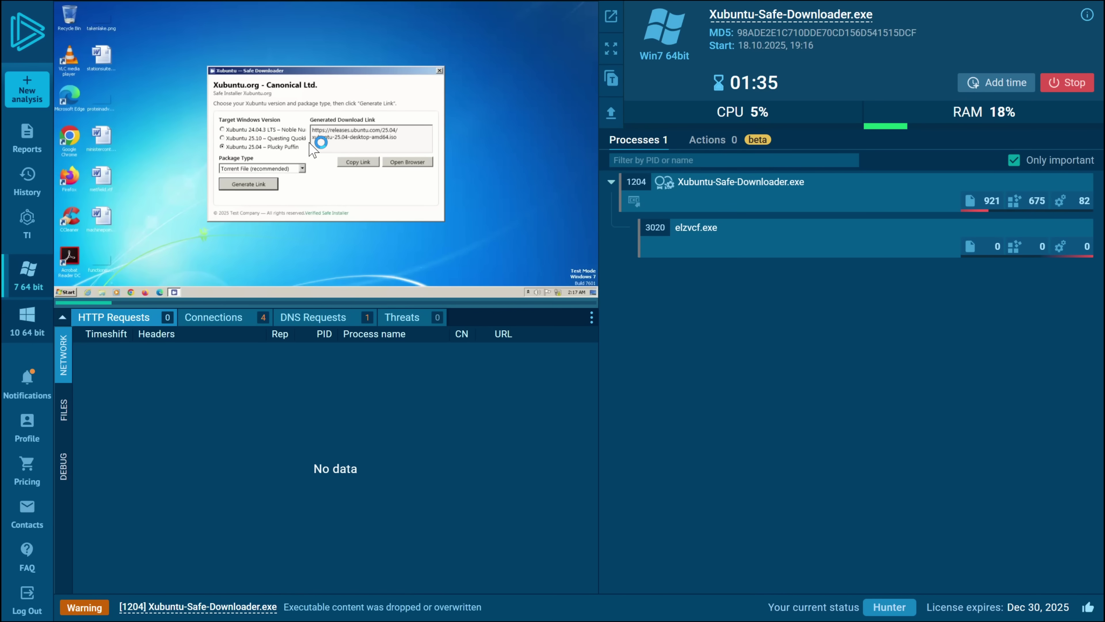
pyautogui.click(825, 252)
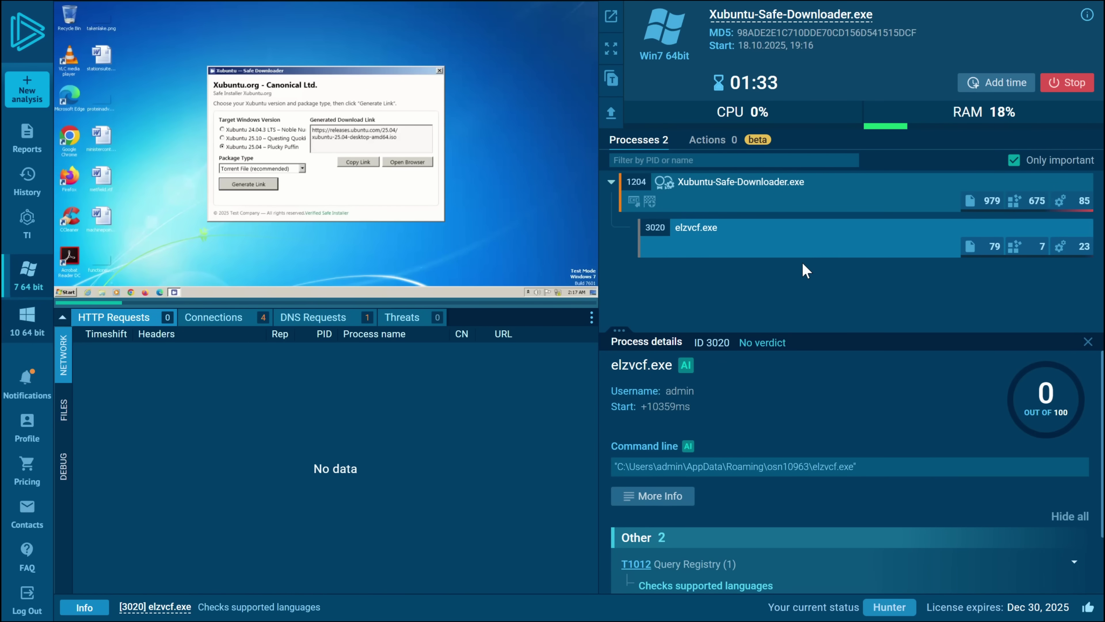
pyautogui.scroll(-2, 799, 497)
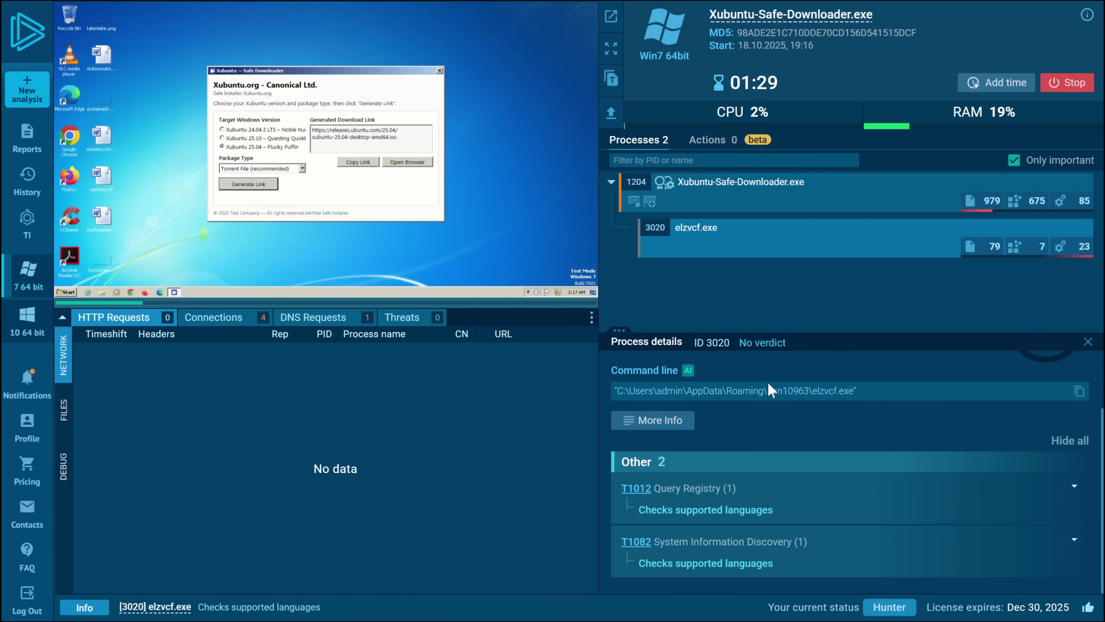
pyautogui.scroll(2, 751, 393)
pyautogui.scroll(-2, 751, 393)
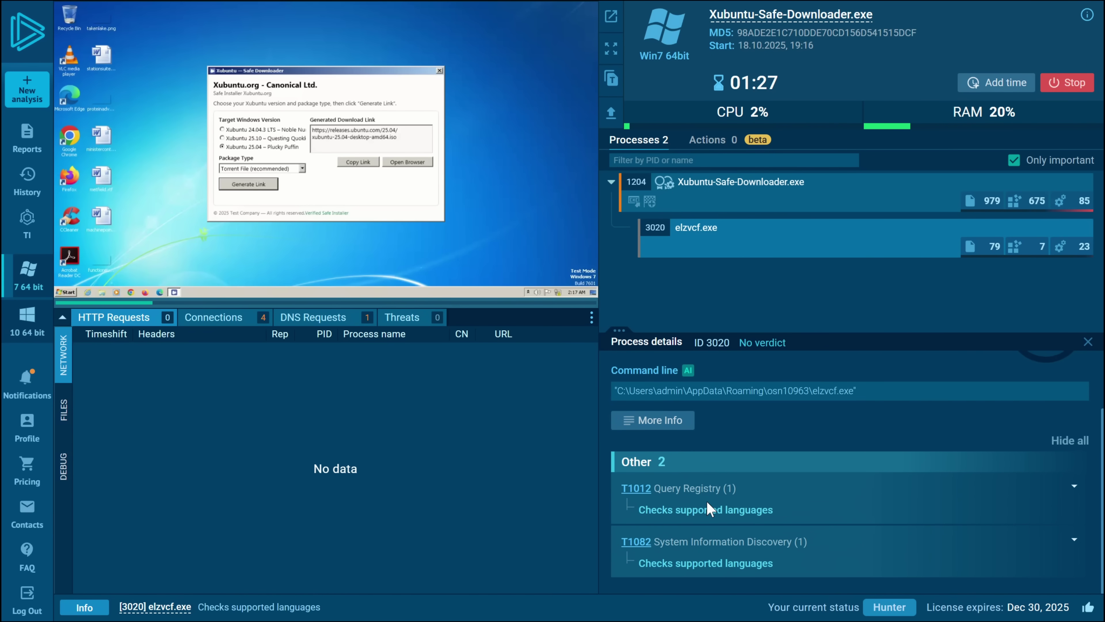
pyautogui.click(644, 421)
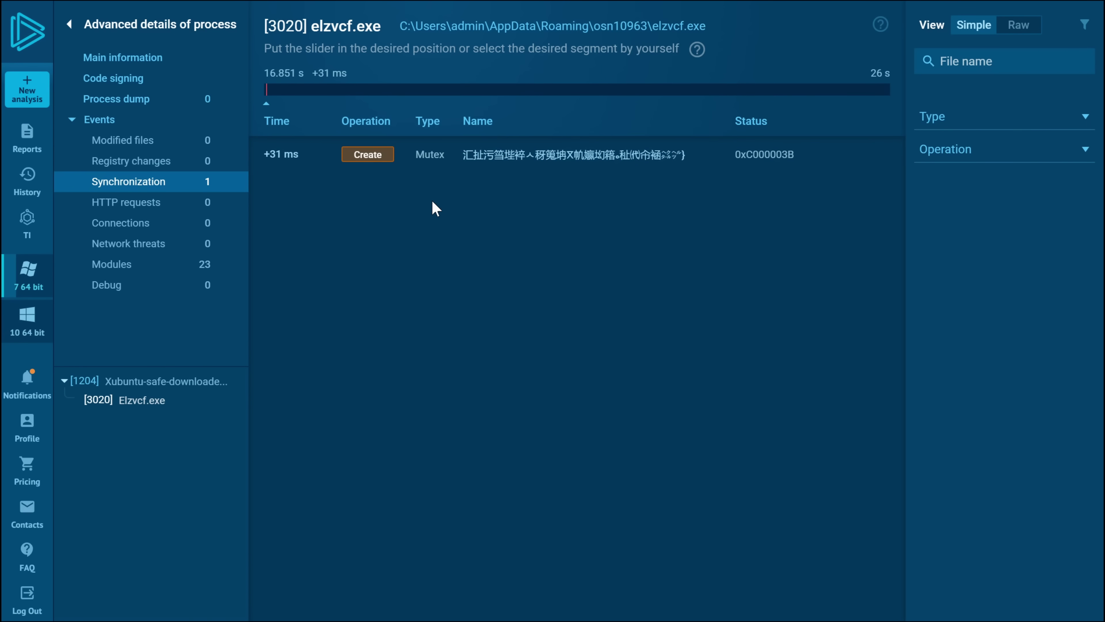
pyautogui.click(153, 267)
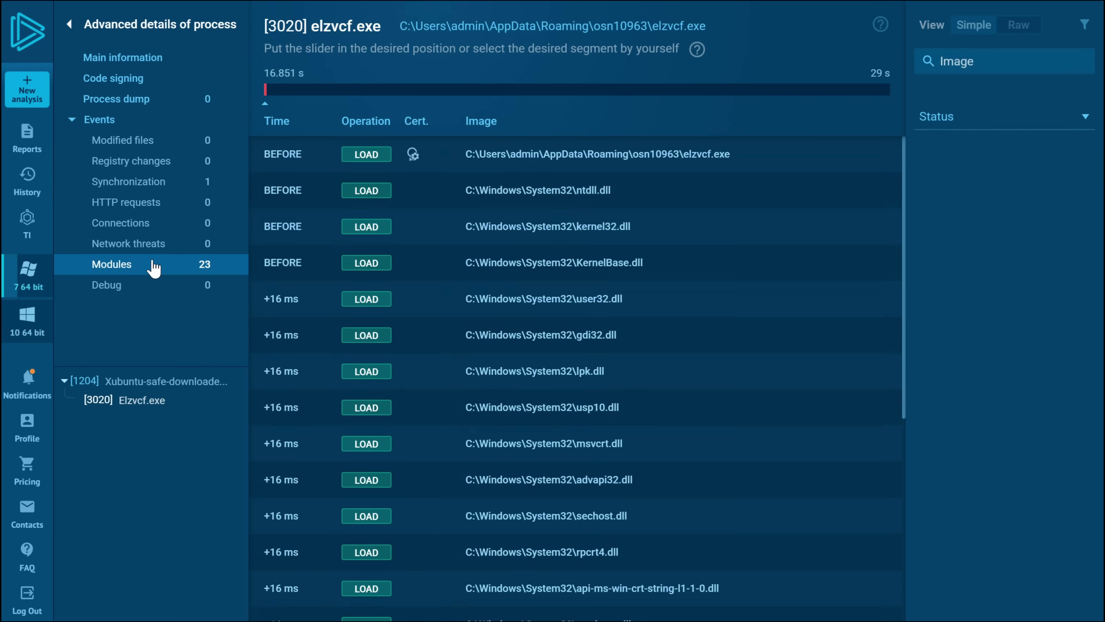
pyautogui.scroll(-5, 625, 221)
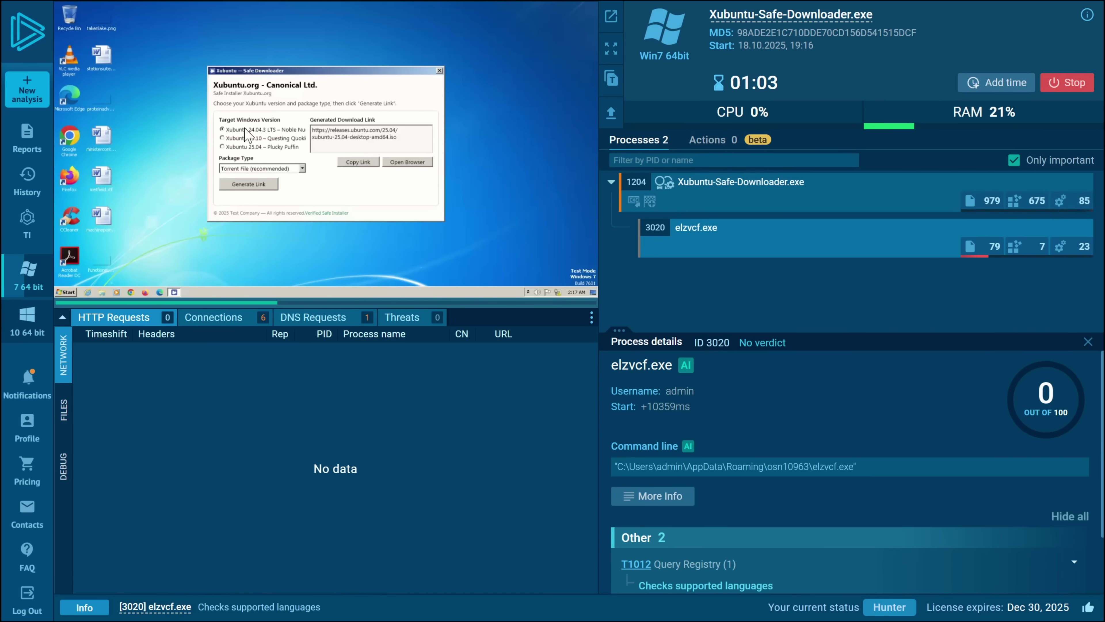
# Generate the Xubuntu 24.04.3 download link again in the Safe Downloader
pyautogui.click(263, 183)
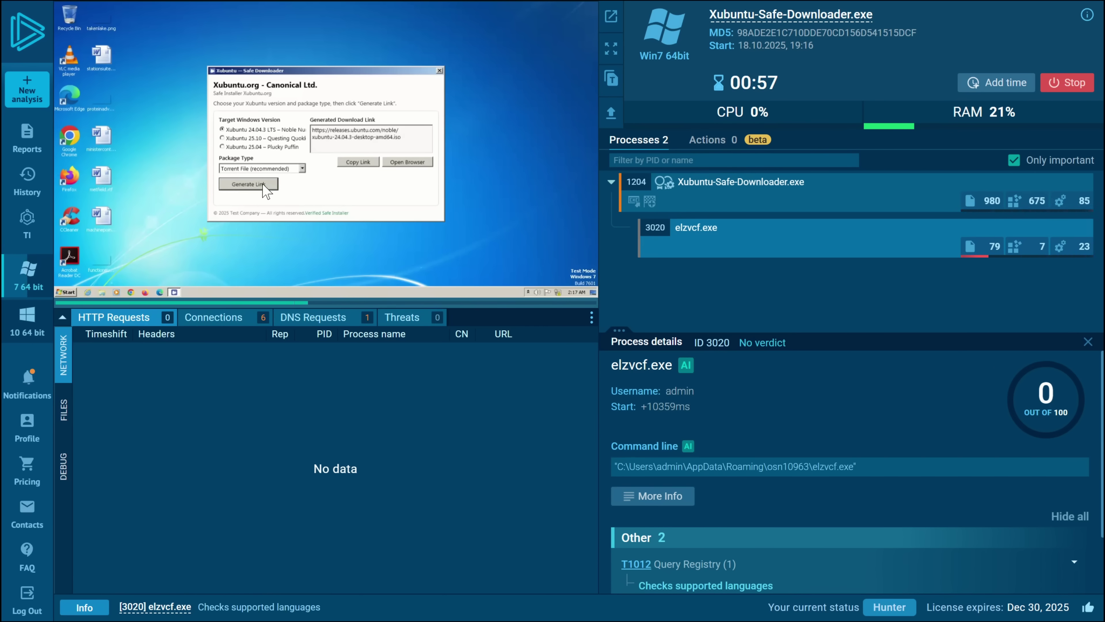
pyautogui.click(264, 188)
pyautogui.moveTo(551, 5)
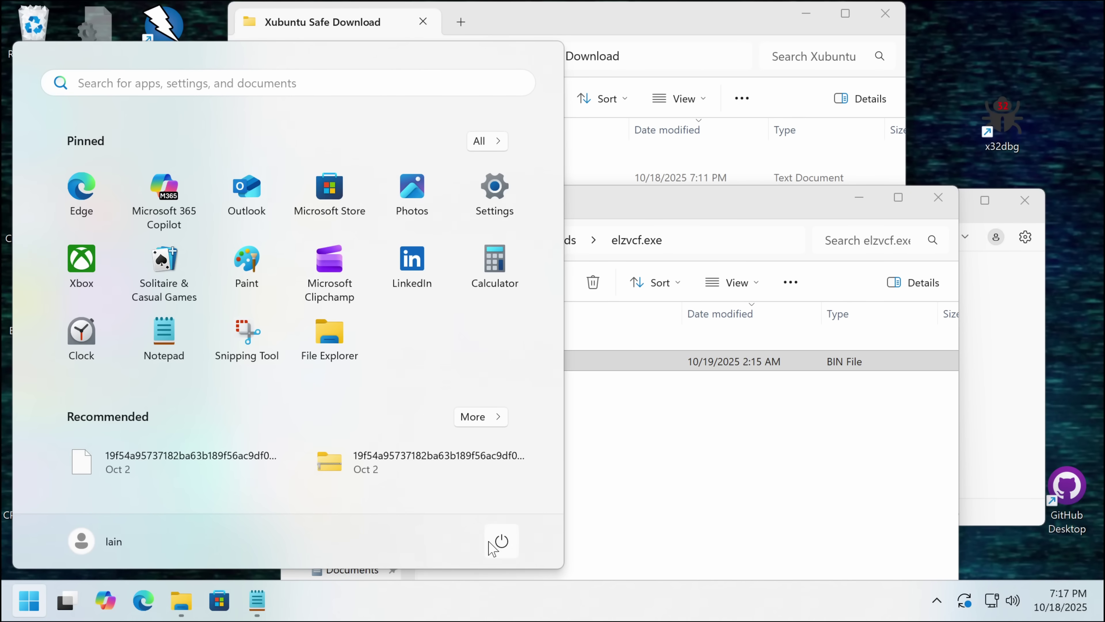
# Shut down the VM, then open xubuntu.org's Download result from Bing and close the search tab
pyautogui.click(501, 541)
pyautogui.click(514, 477)
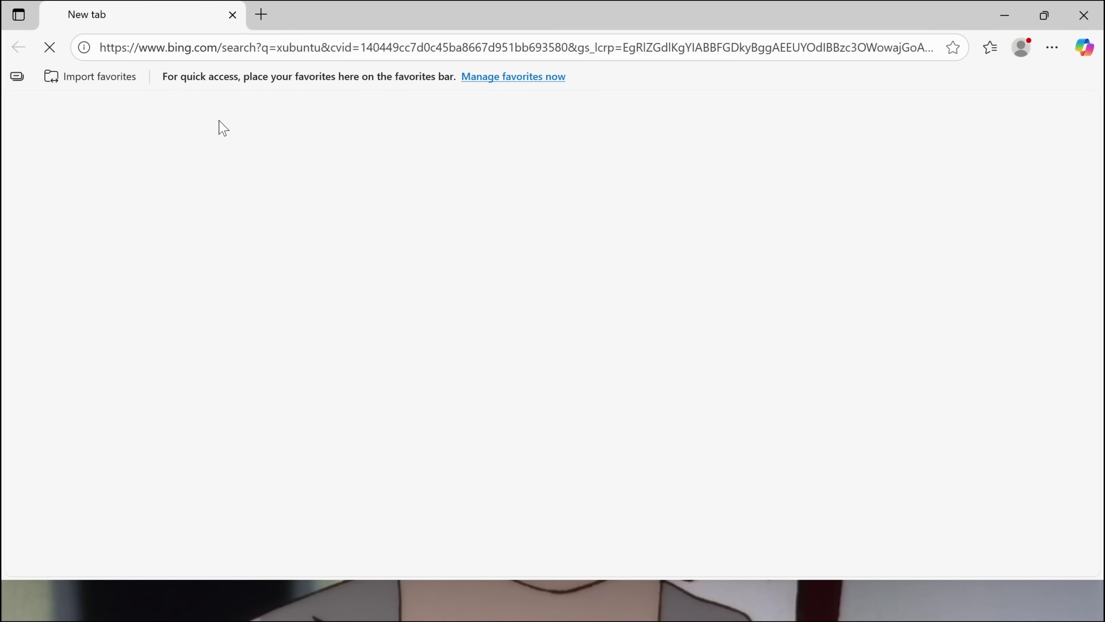
pyautogui.scroll(-3, 311, 353)
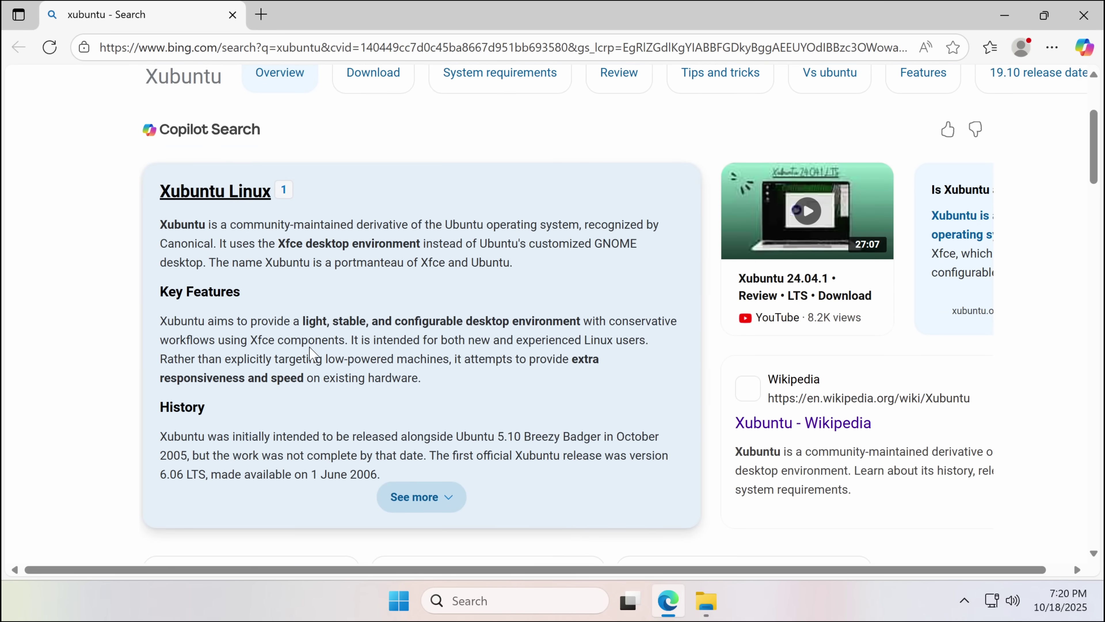
pyautogui.scroll(-4, 310, 354)
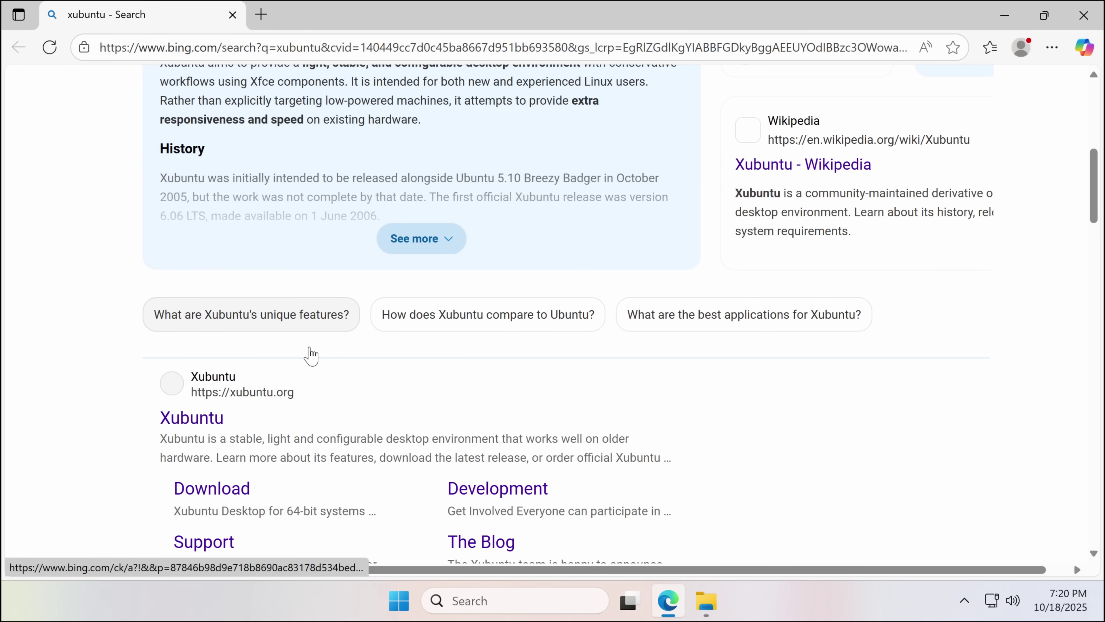
pyautogui.click(206, 481)
pyautogui.click(231, 15)
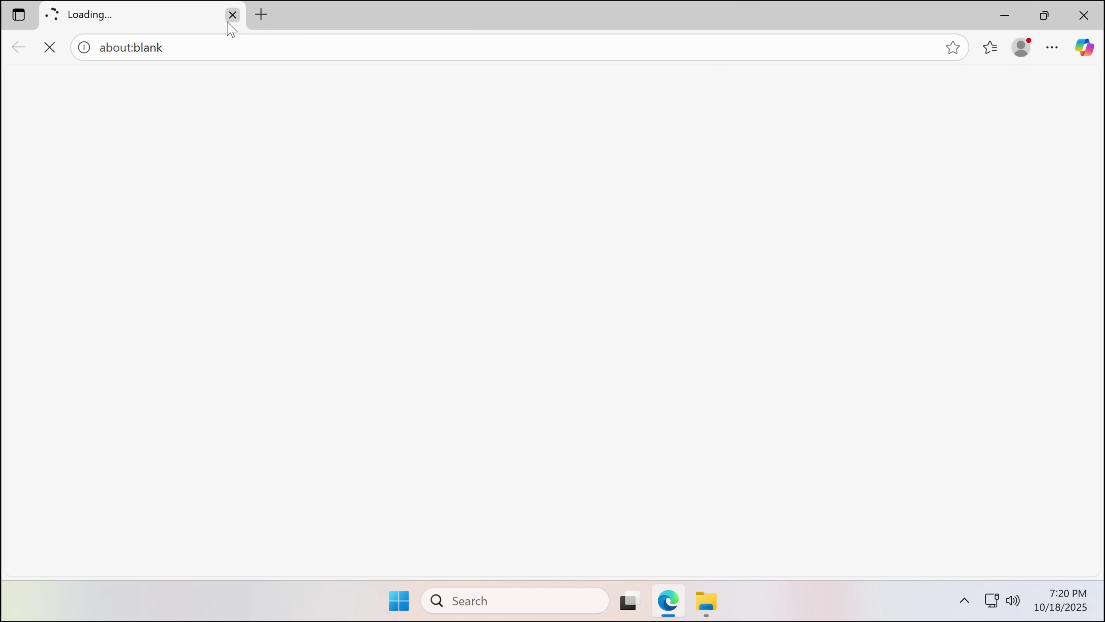
# Launch Xubuntu-Safe-Downloader.exe from its Xubuntu Safe Download folder and bring up Process Explorer
pyautogui.click(695, 593)
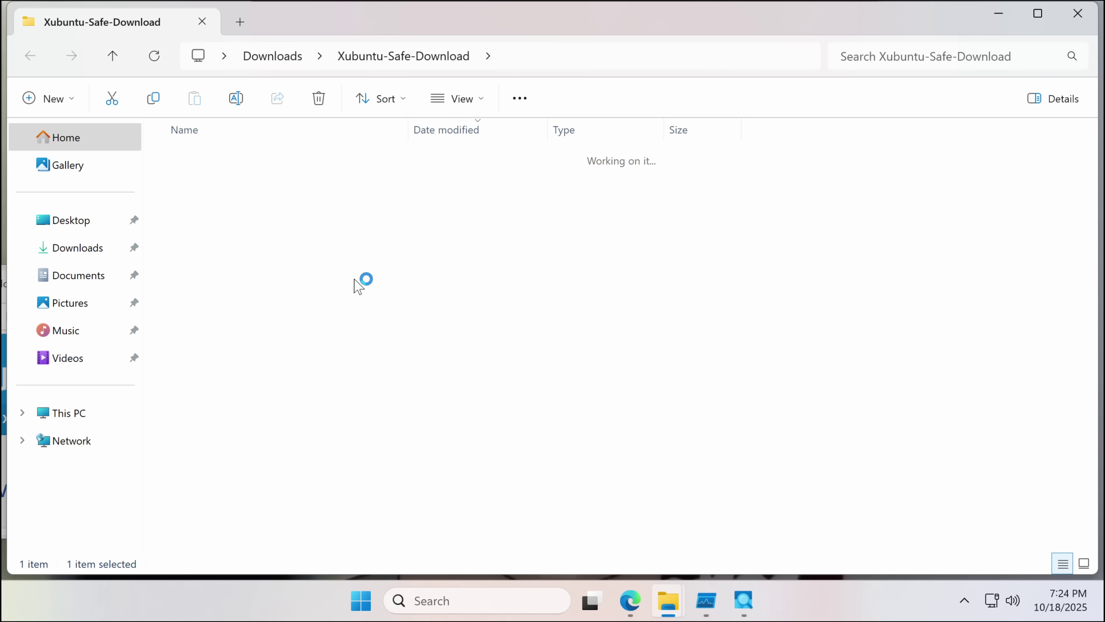
pyautogui.click(250, 208)
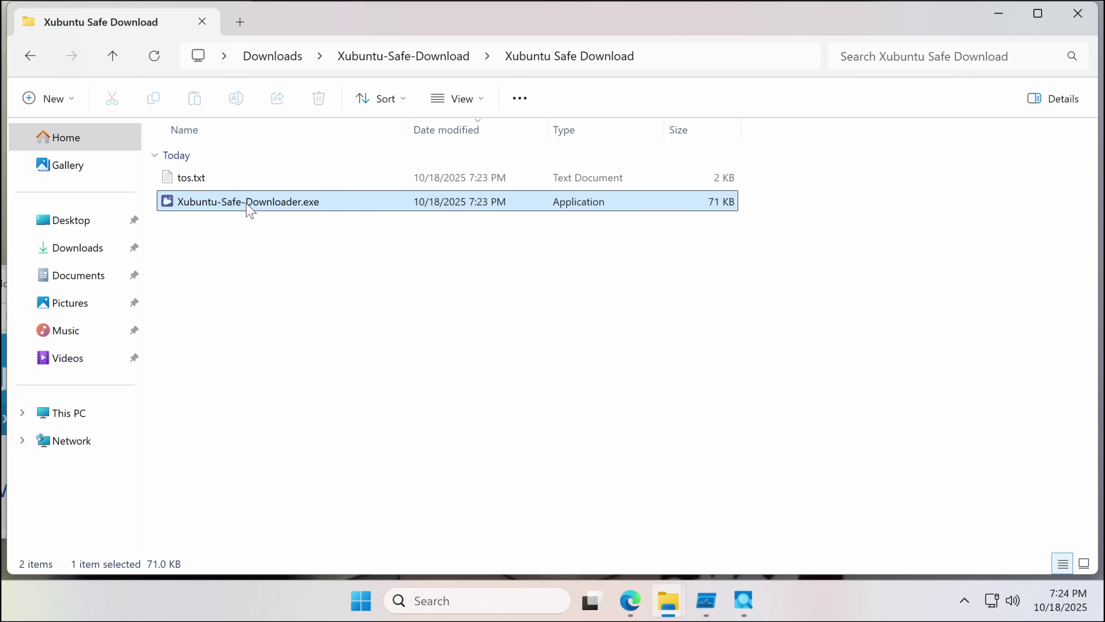
pyautogui.doubleClick(246, 203)
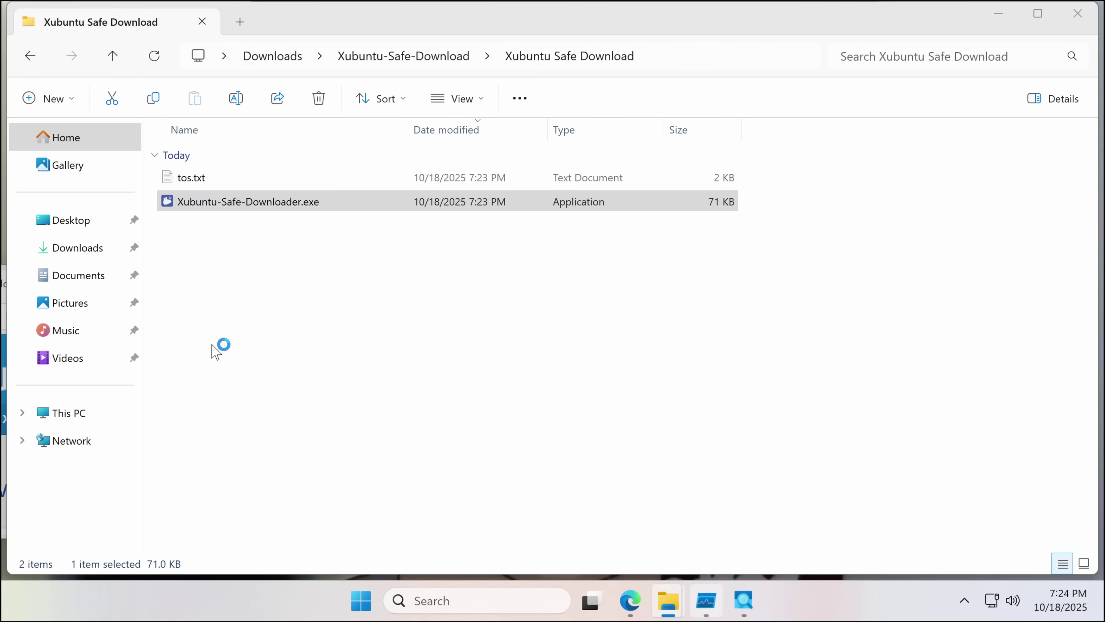
pyautogui.click(731, 609)
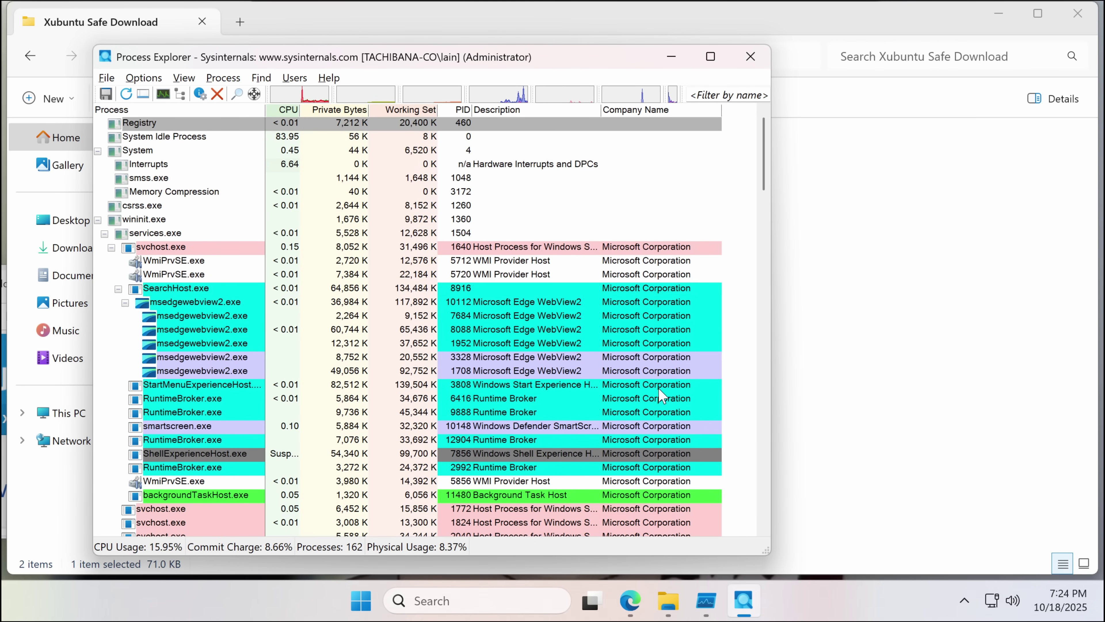
# Scroll Process Explorer's process tree to the bottom, then bring Task Manager to the front
pyautogui.scroll(-2, 666, 388)
pyautogui.scroll(-9, 672, 375)
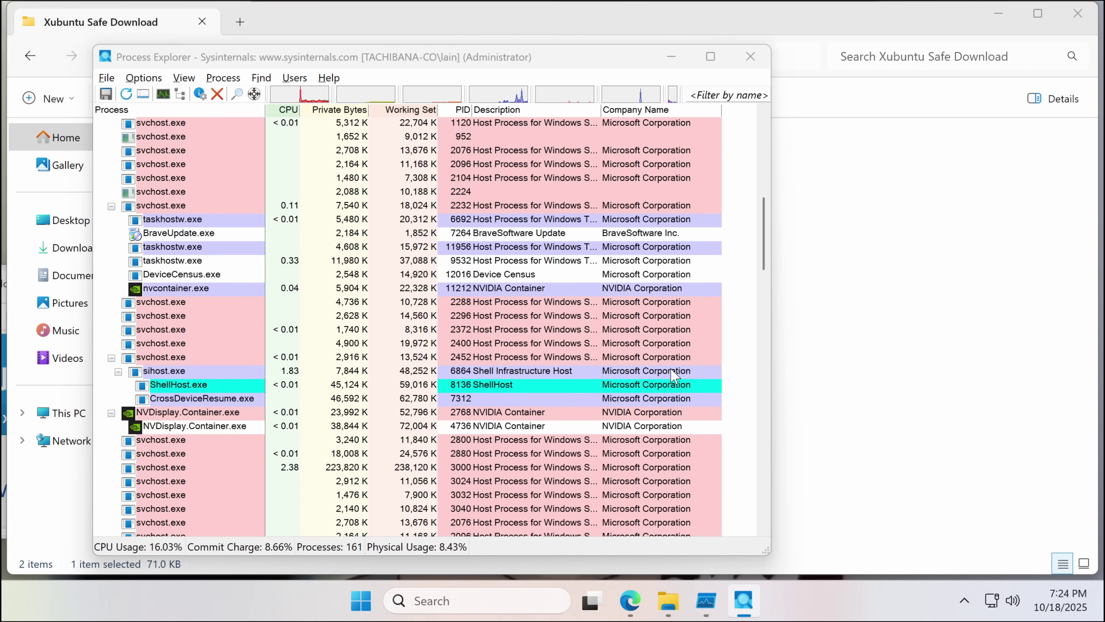
pyautogui.scroll(-8, 672, 376)
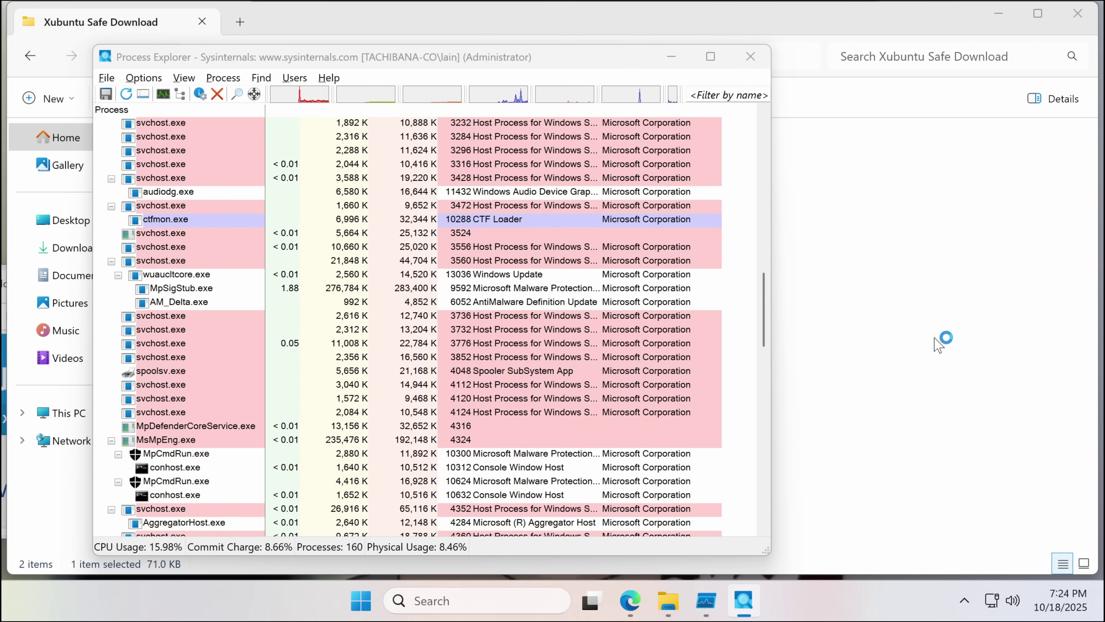
pyautogui.scroll(1, 709, 347)
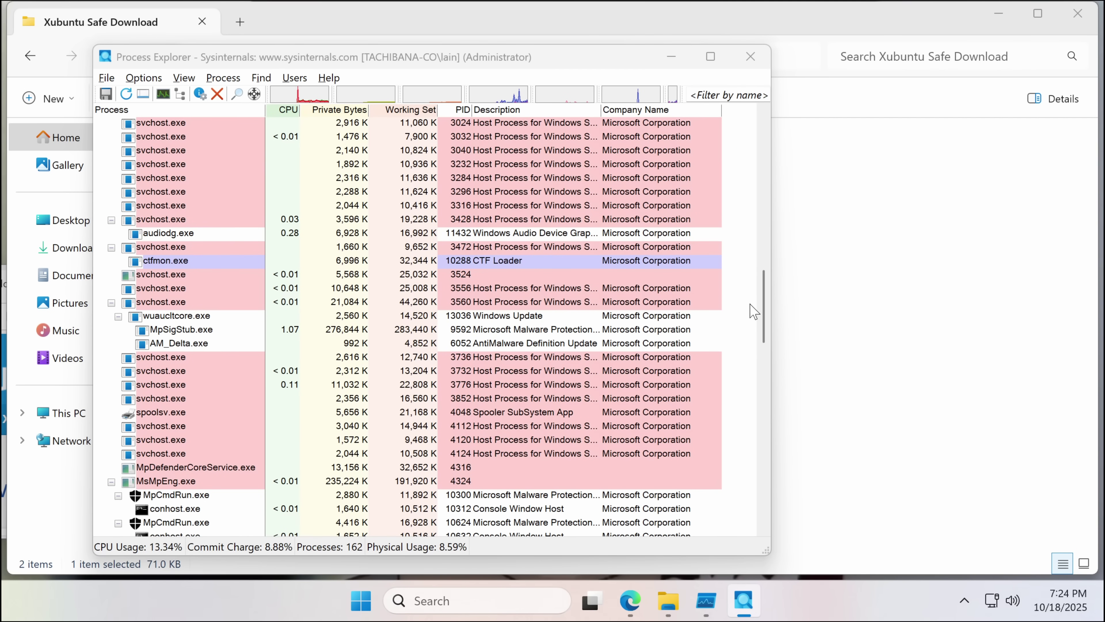
pyautogui.scroll(-1, 754, 311)
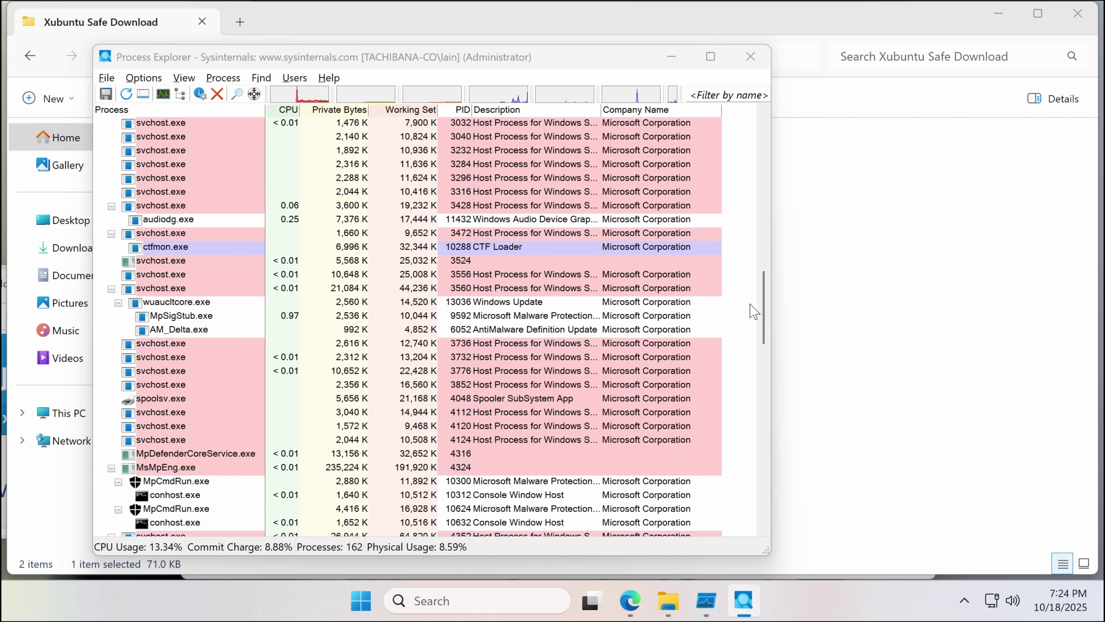
pyautogui.scroll(2, 753, 312)
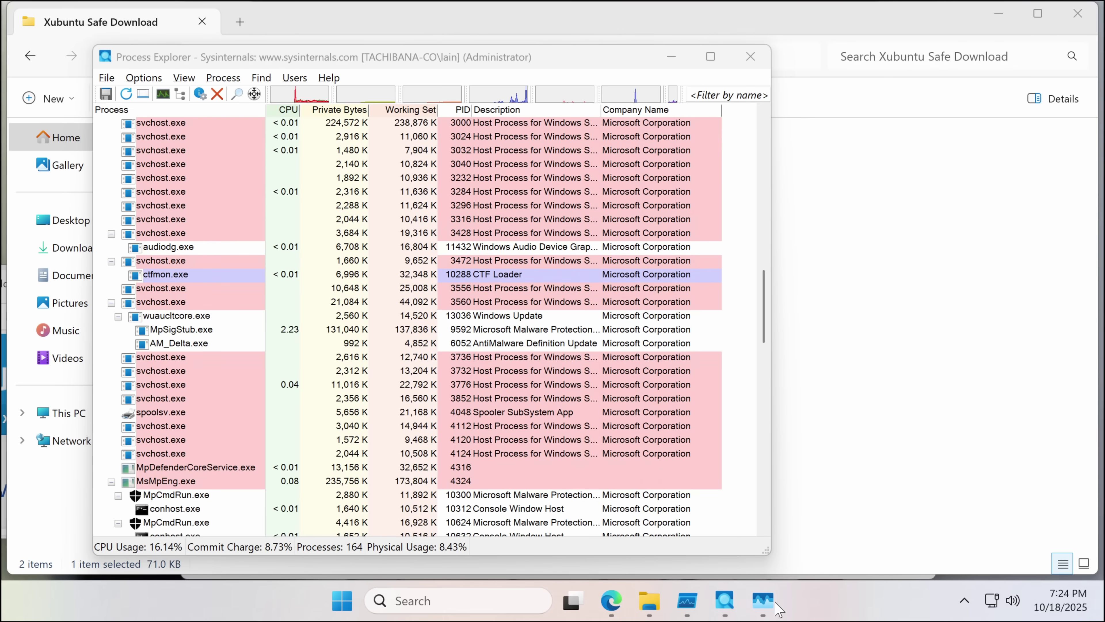
pyautogui.click(773, 606)
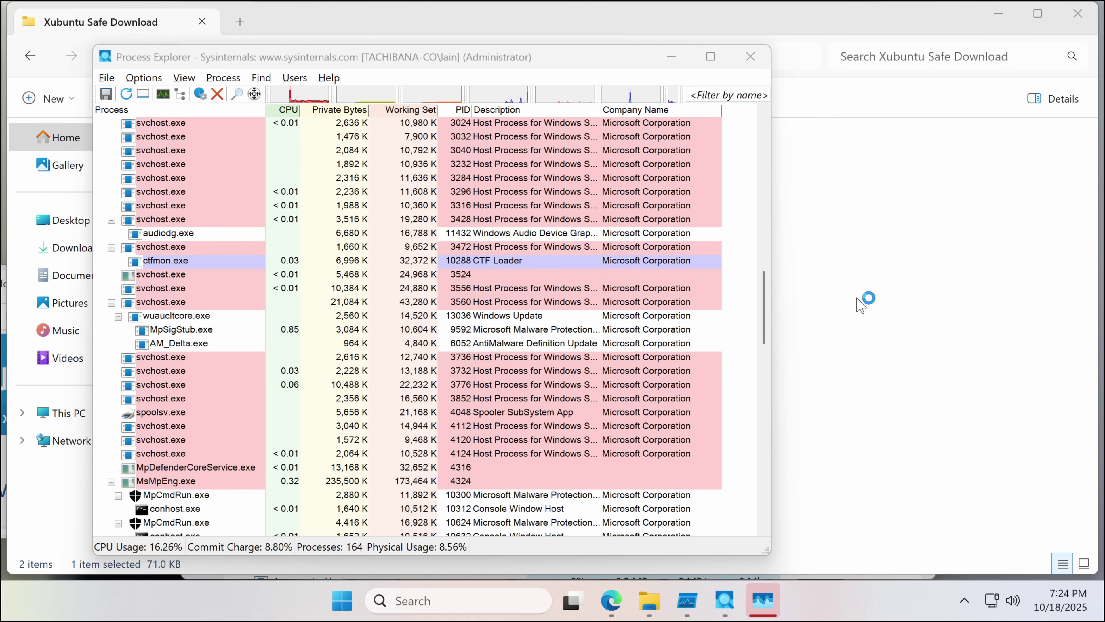
pyautogui.scroll(-13, 447, 409)
pyautogui.scroll(-13, 447, 409)
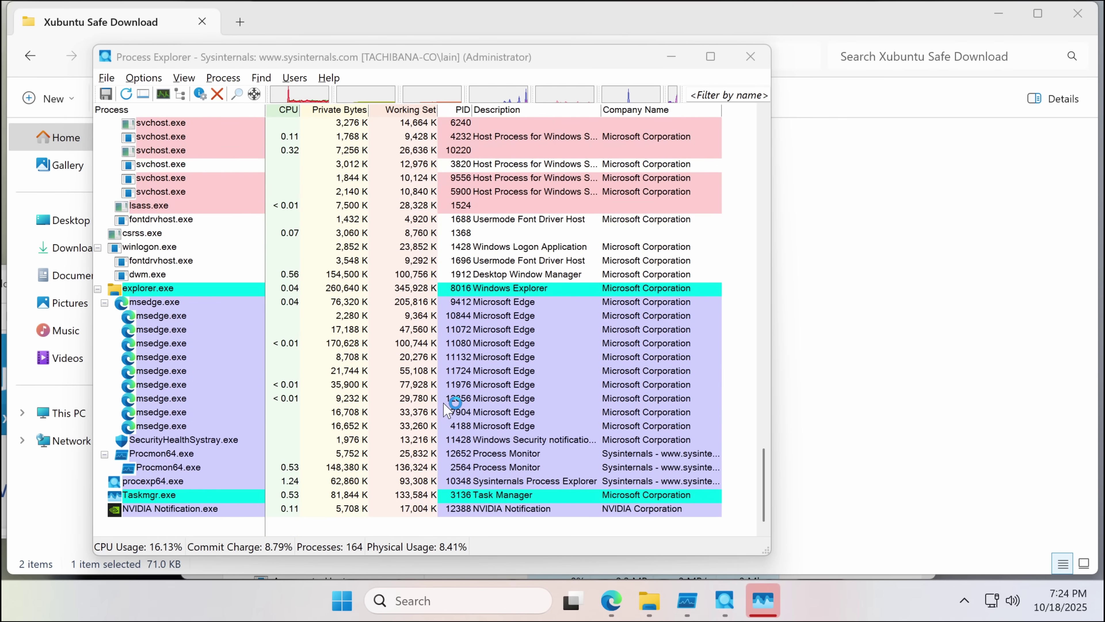
pyautogui.hotkey('alt', 'Tab')
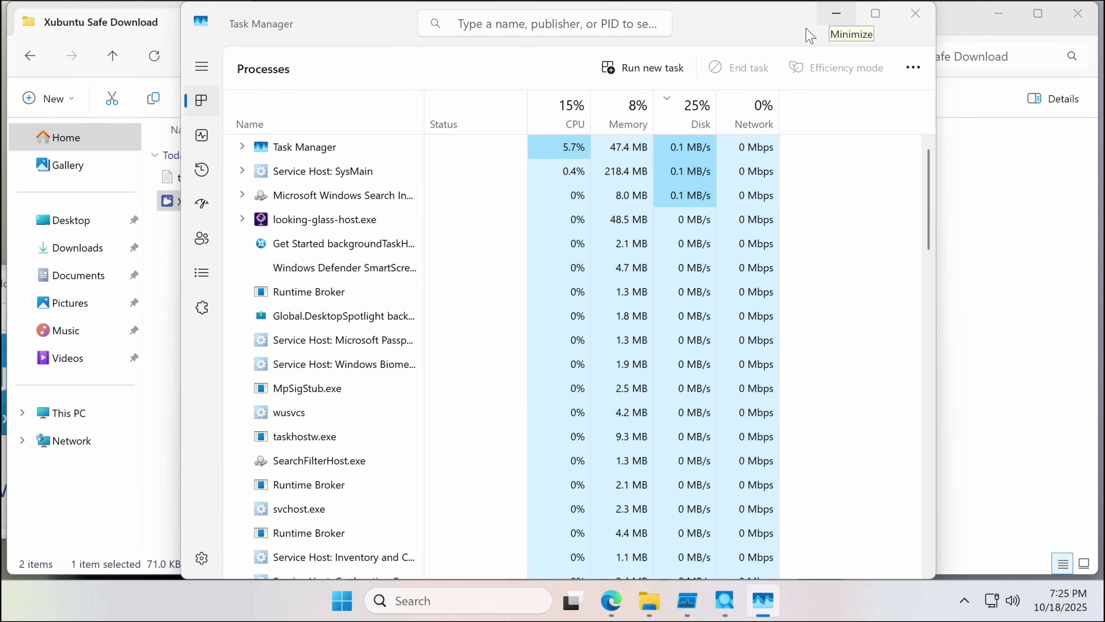
# Minimize Task Manager, allow the downloader through SmartScreen with Run anyway, and select Service Host: SysMain
pyautogui.click(834, 20)
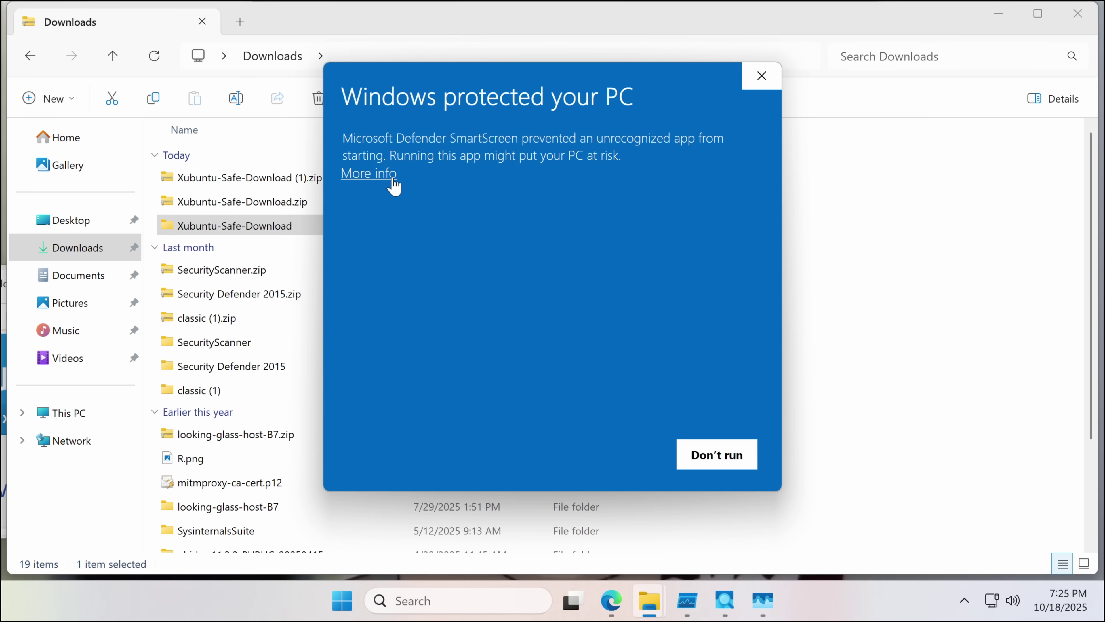
pyautogui.click(393, 178)
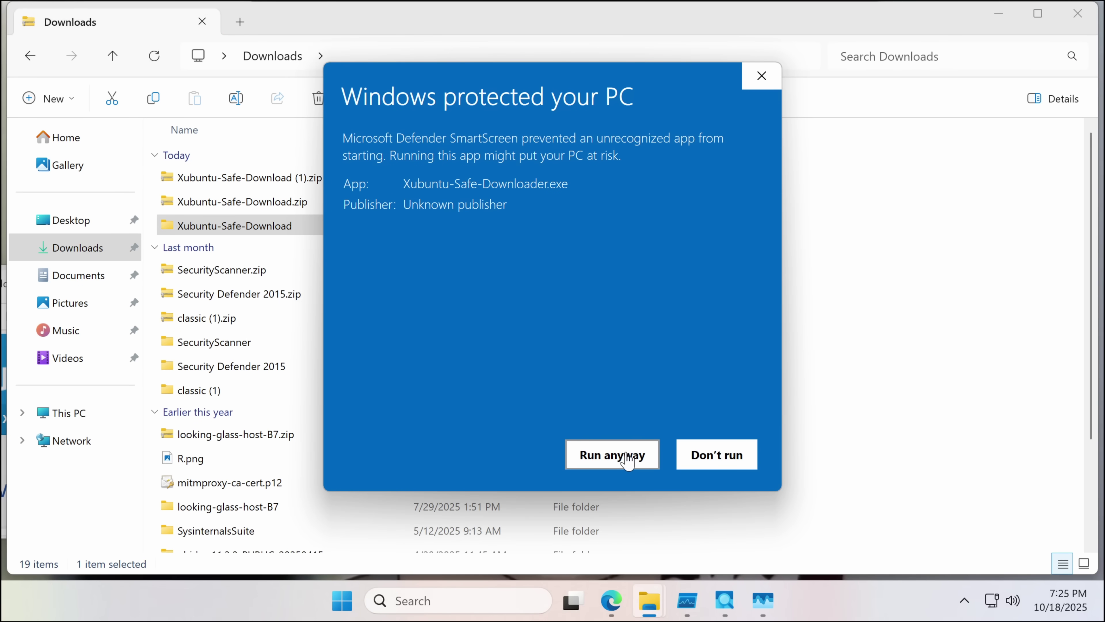
pyautogui.click(612, 454)
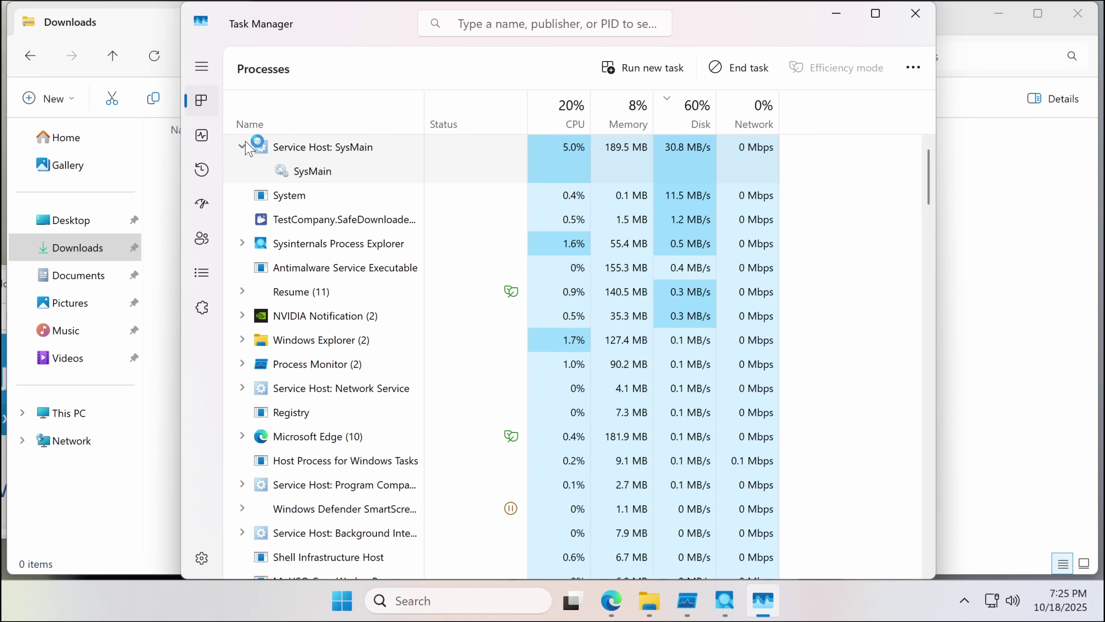
pyautogui.click(243, 146)
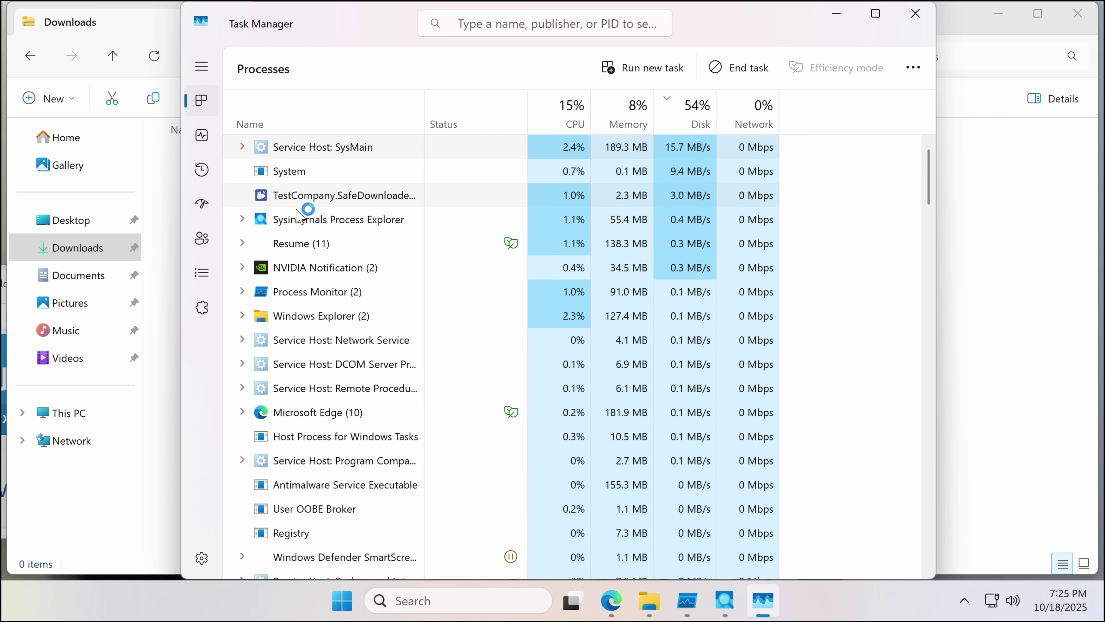
pyautogui.click(380, 174)
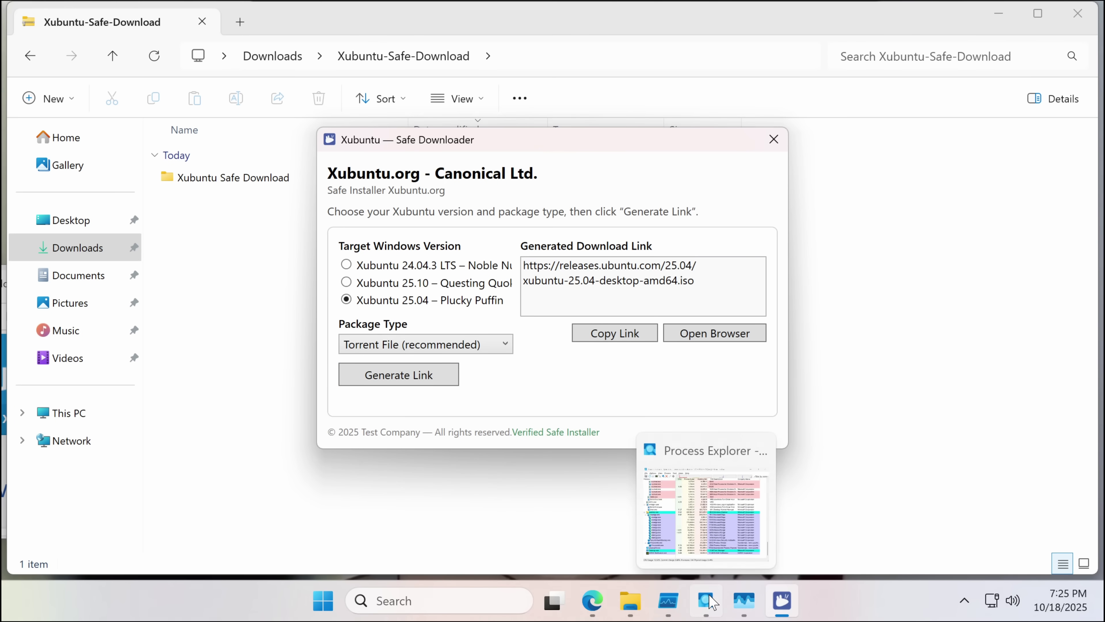
# Trace the elzvcf.exe child process in Process Explorer and open its osn10963 folder
pyautogui.click(706, 600)
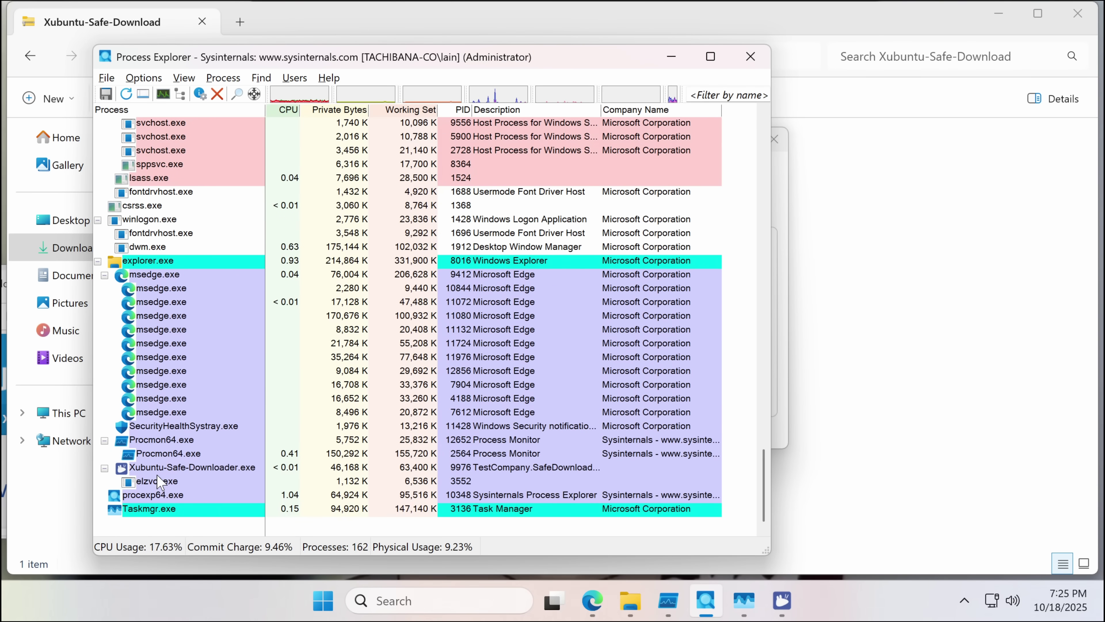
pyautogui.moveTo(162, 482)
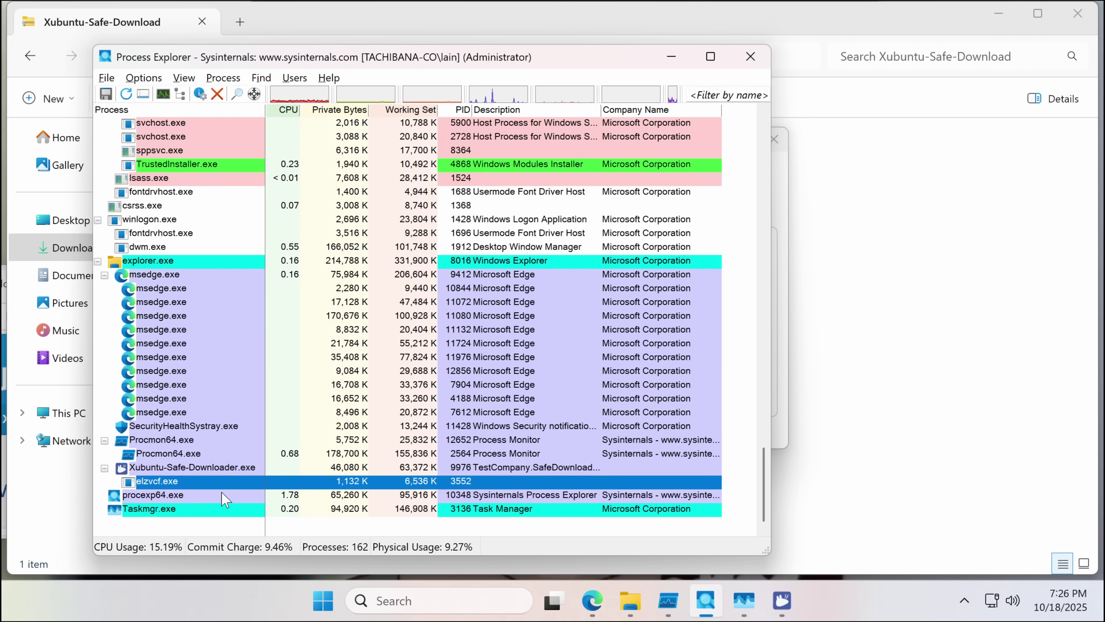
pyautogui.click(164, 495)
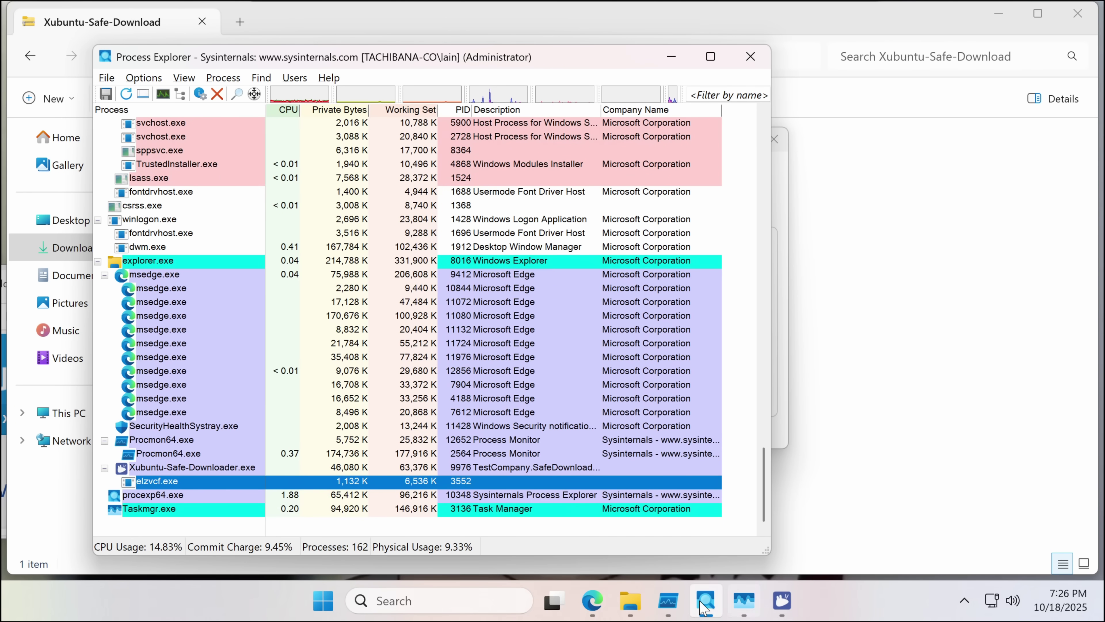
pyautogui.click(782, 600)
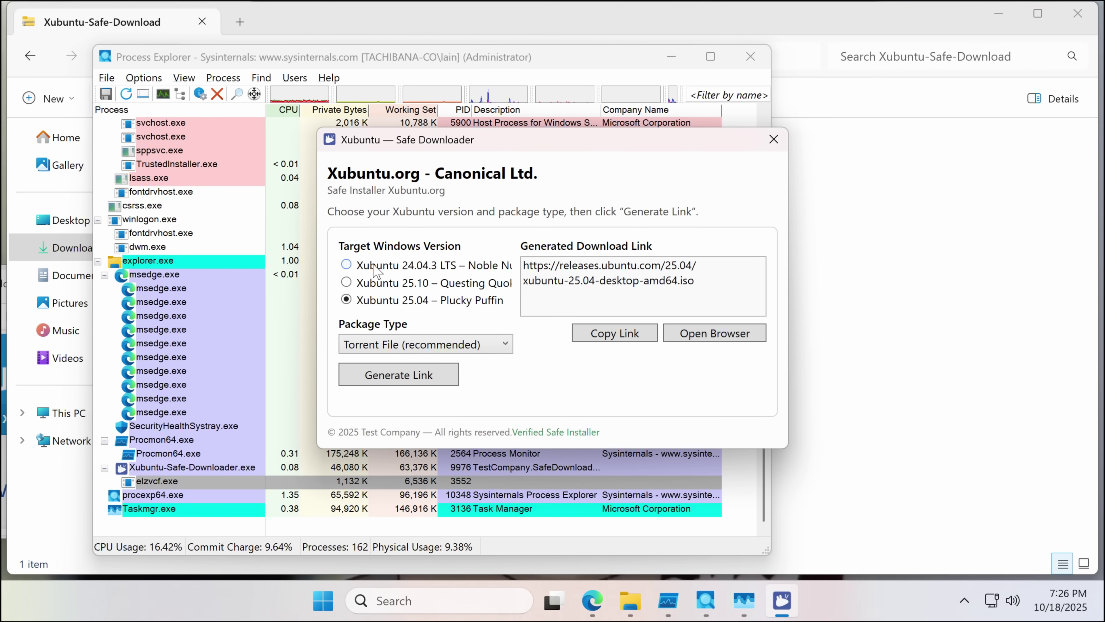
pyautogui.click(197, 481)
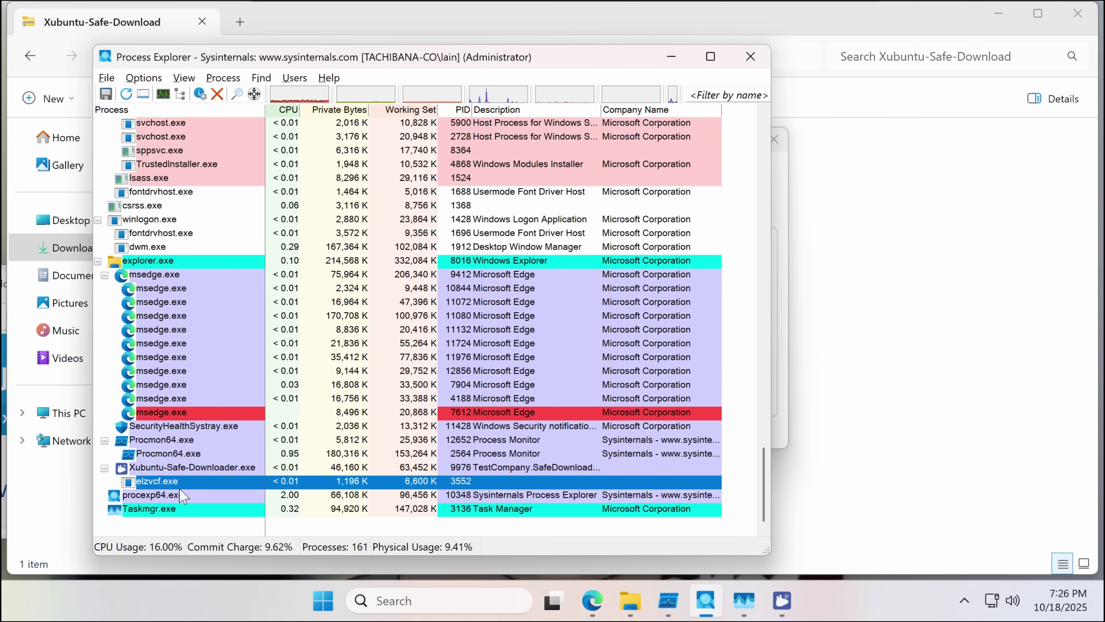
pyautogui.rightClick(197, 481)
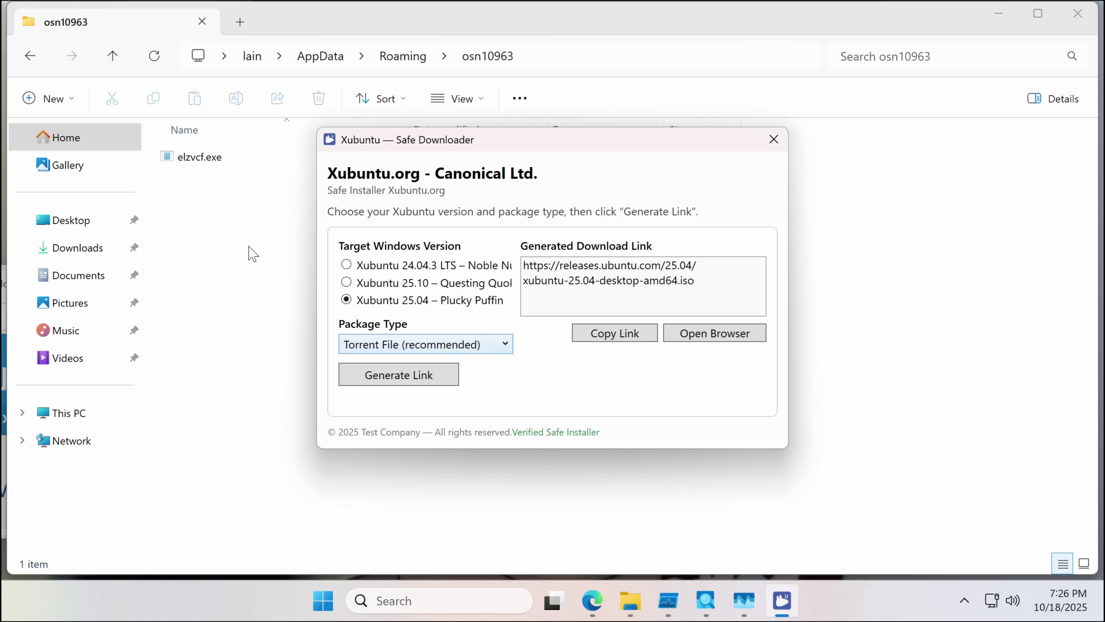
pyautogui.click(248, 250)
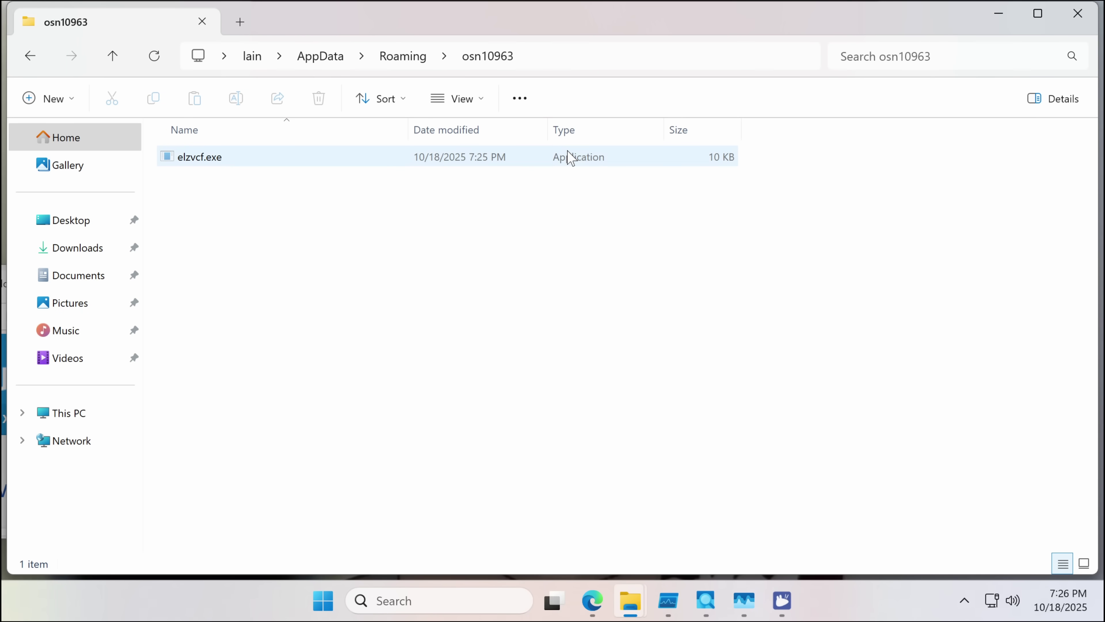
# Filter Process Monitor to elzvcf events, review them, then return to the osn10963 folder
pyautogui.click(676, 599)
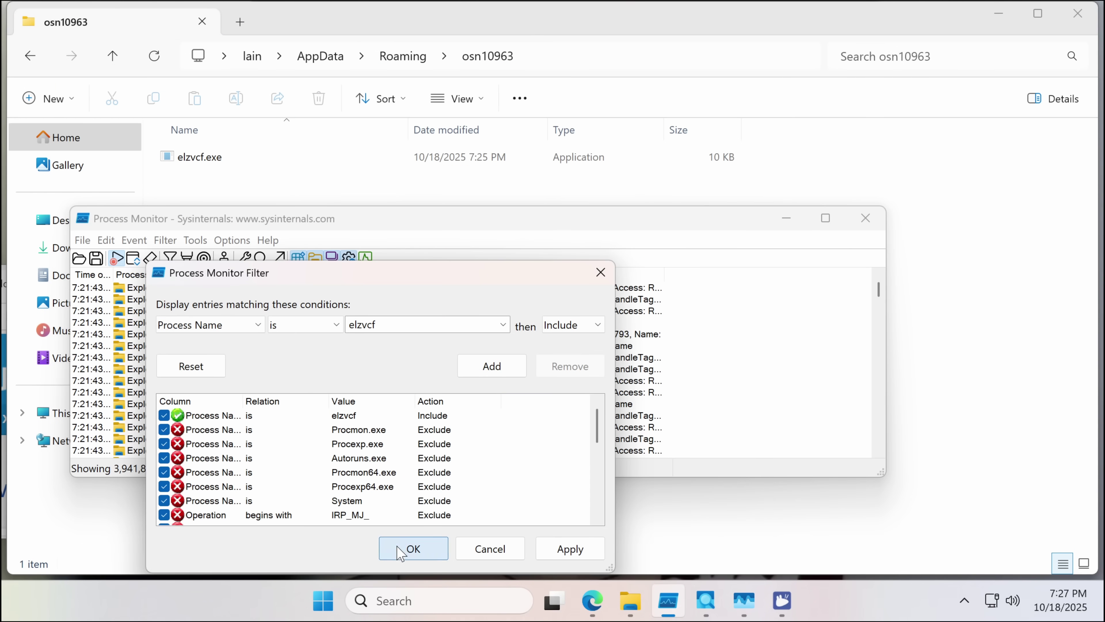
pyautogui.click(396, 548)
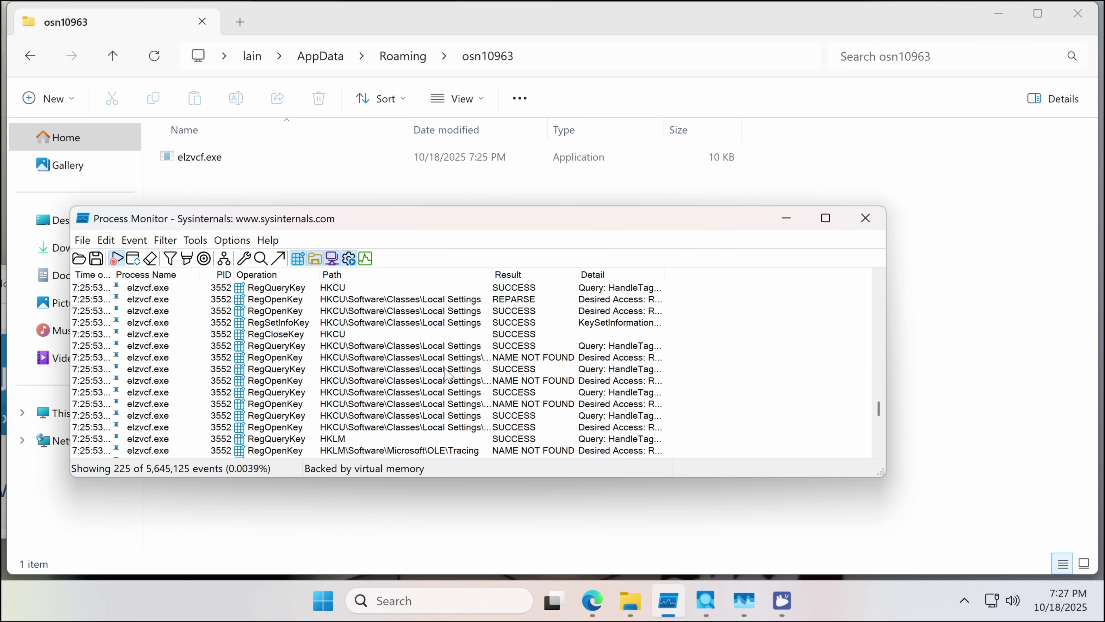
pyautogui.scroll(-5, 470, 435)
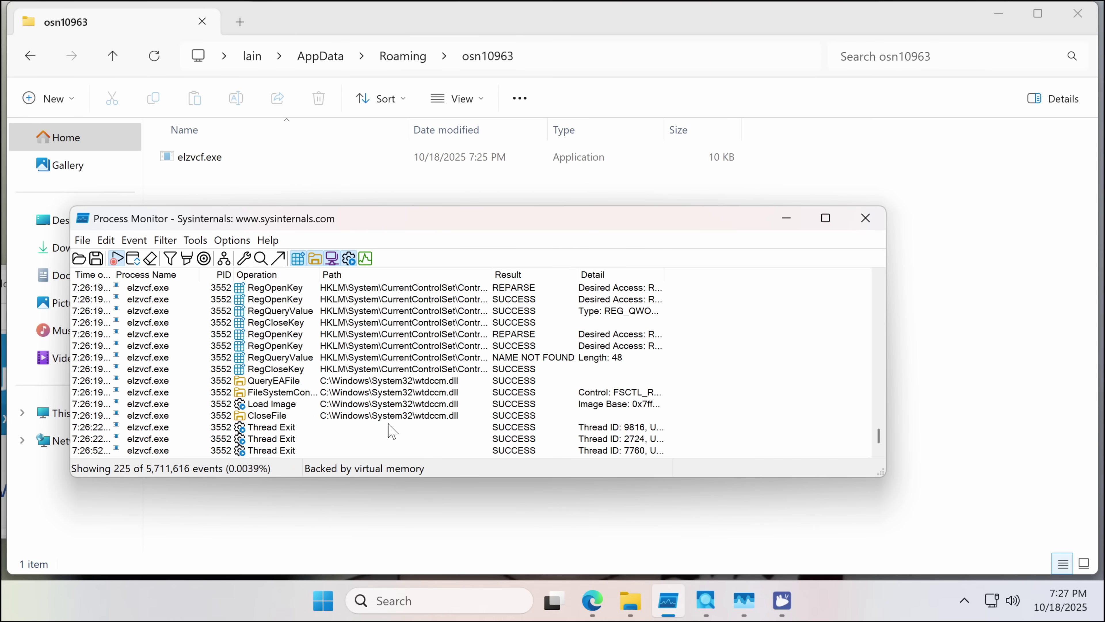
pyautogui.click(559, 579)
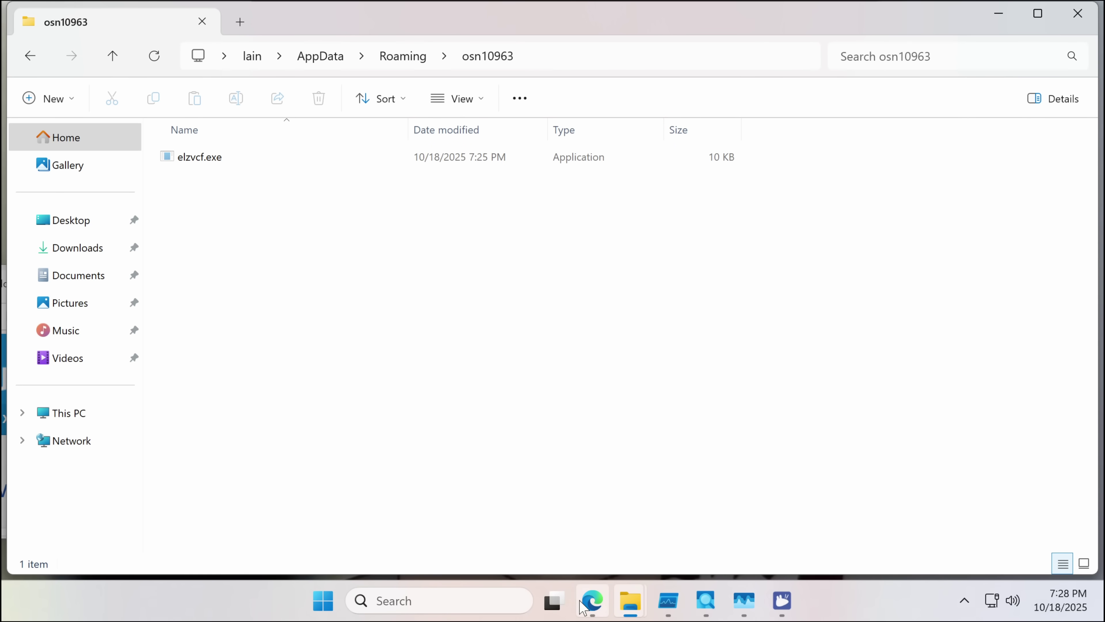
# Search Bing for 'dnspyex' and open the dnSpyEx result
pyautogui.click(592, 601)
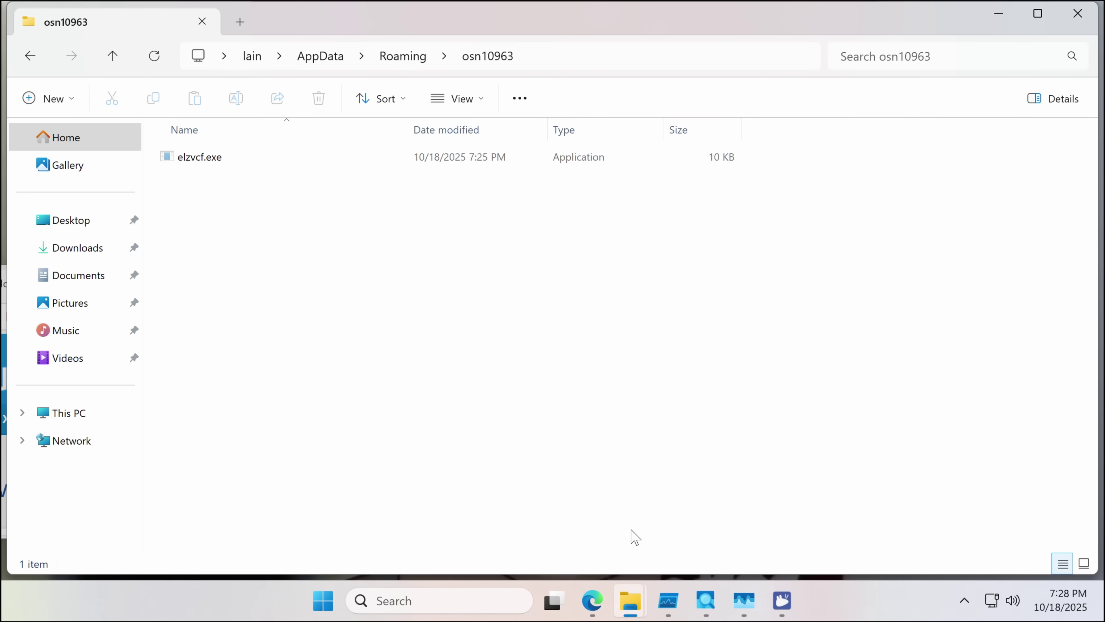
pyautogui.click(593, 600)
pyautogui.moveTo(402, 291); pyautogui.dragTo(601, 282)
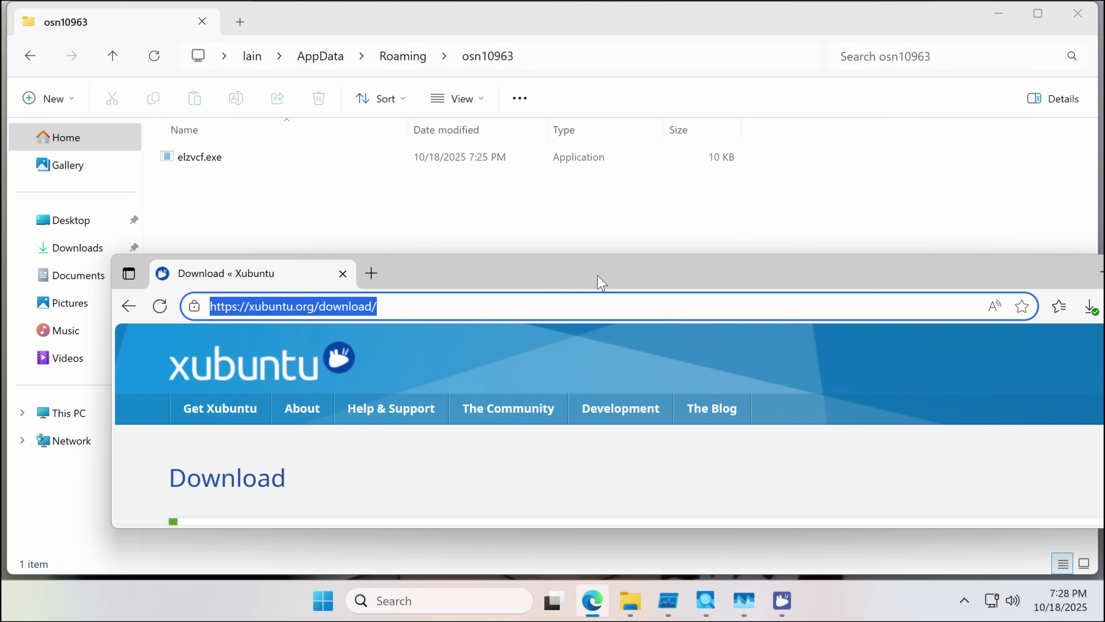
pyautogui.write('dnspyex')
pyautogui.press('Return')
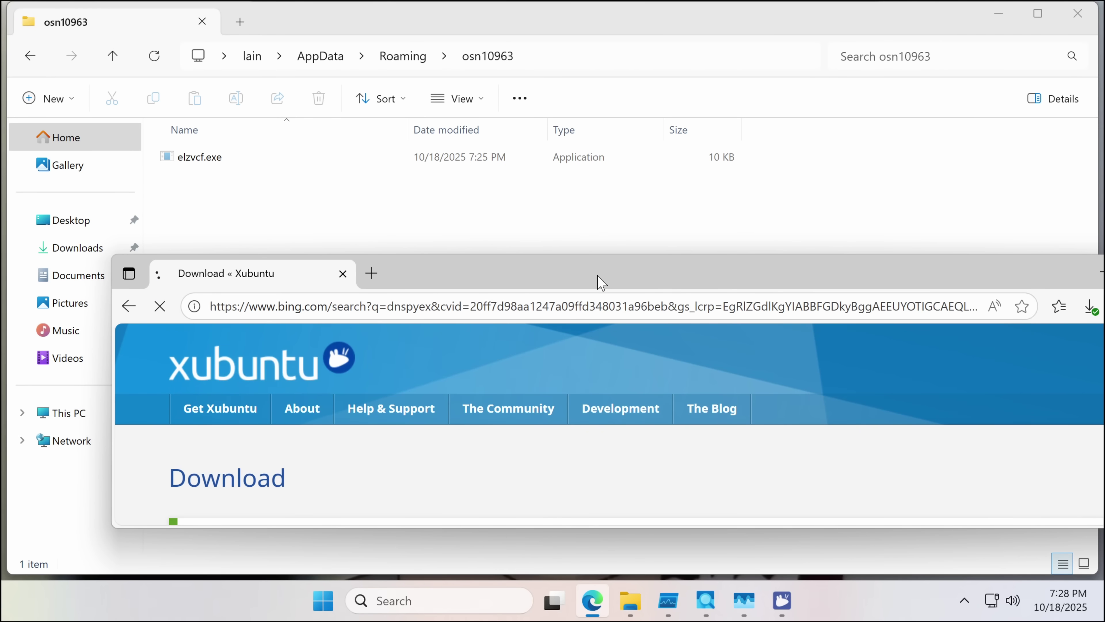
pyautogui.doubleClick(599, 280)
pyautogui.click(249, 280)
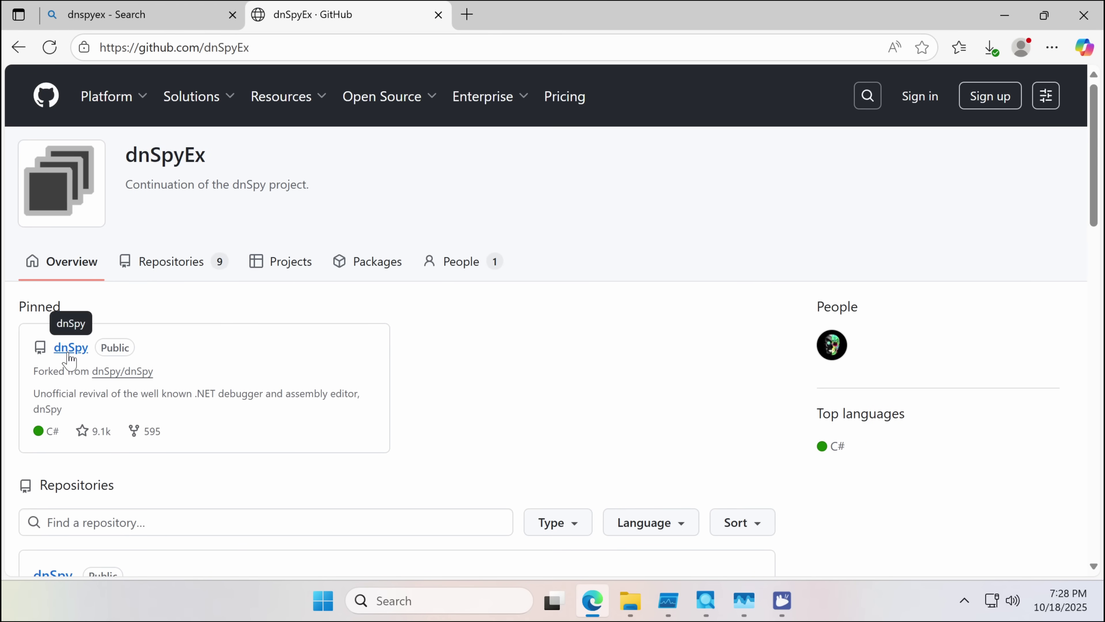
# Open the dnSpy repository and the downloaded dnSpy-net-win64.zip, then restore Safe Downloader
pyautogui.click(68, 358)
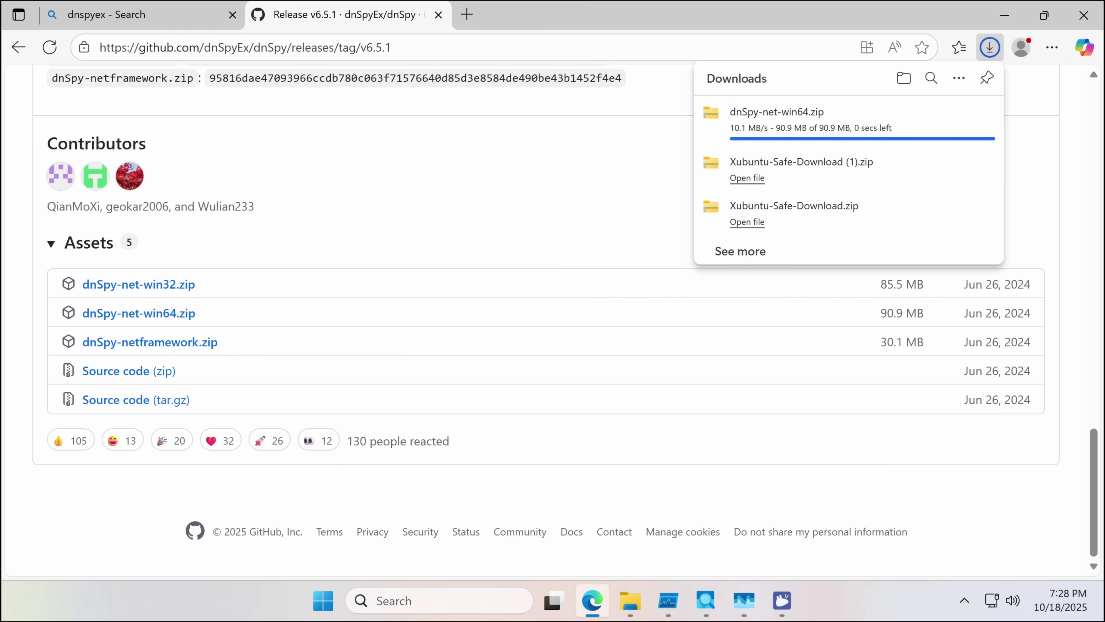
pyautogui.click(788, 597)
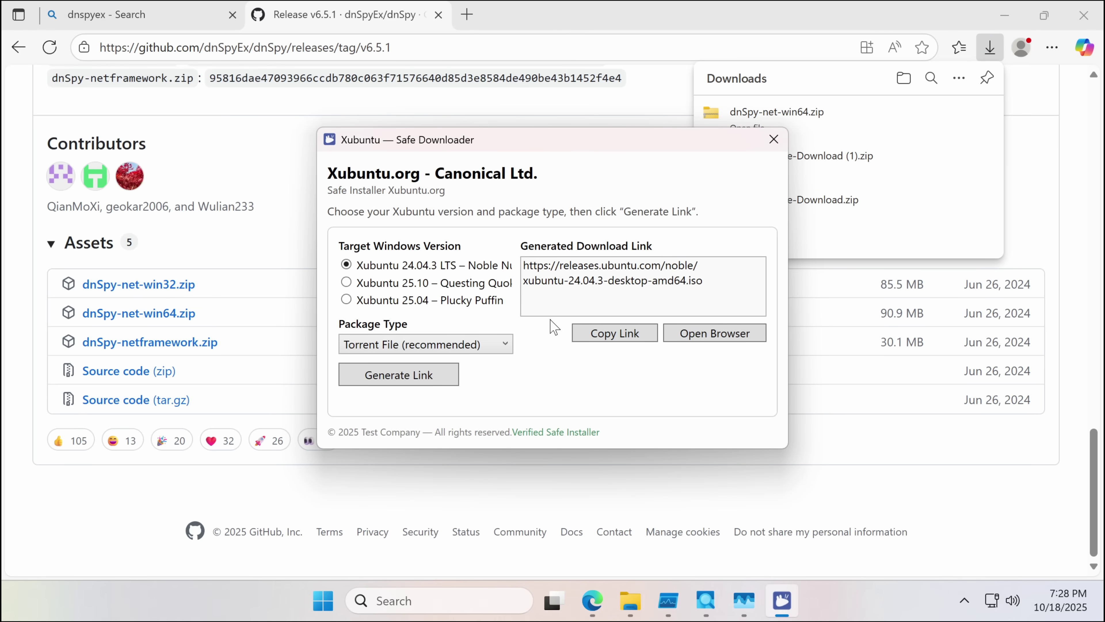
pyautogui.click(840, 129)
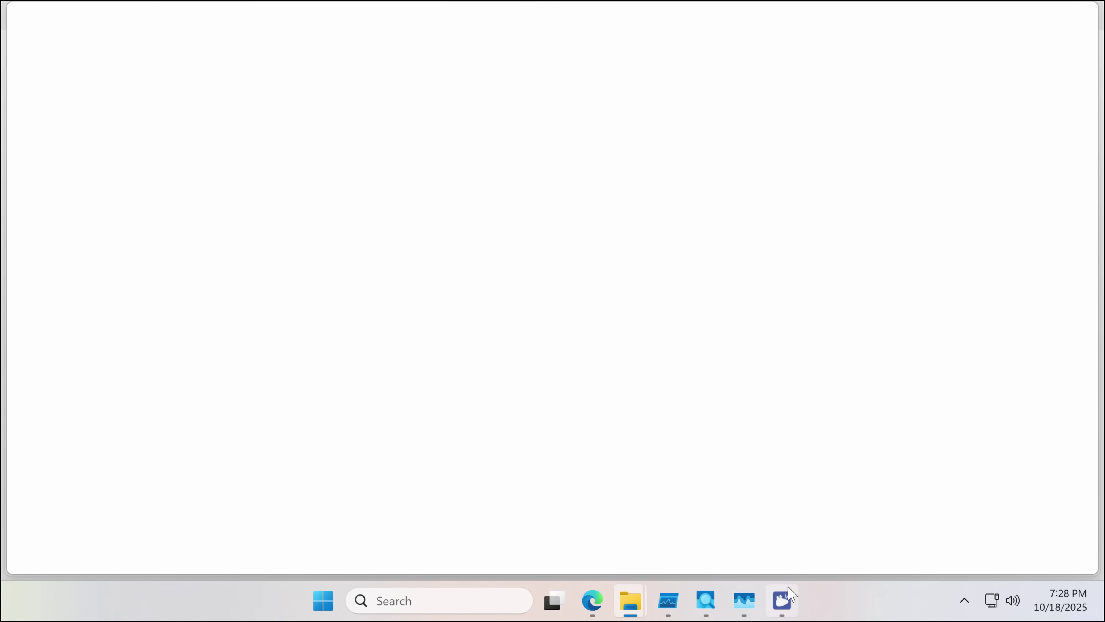
pyautogui.click(785, 614)
pyautogui.click(785, 614)
pyautogui.click(785, 614)
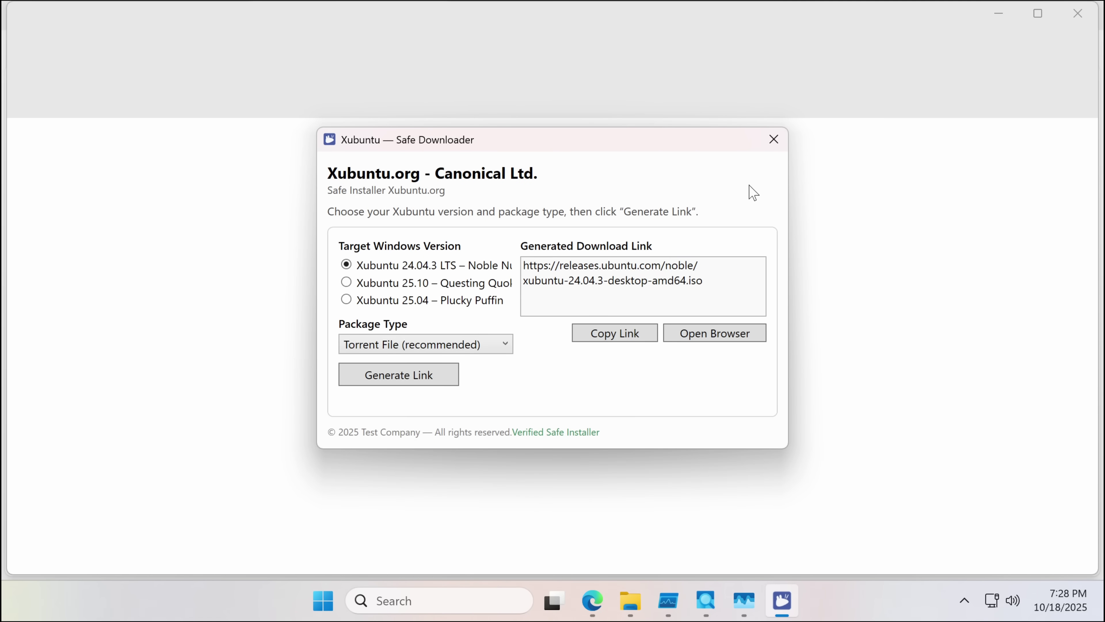
# Extract dnSpy-net-win64.zip, then expand TestCompany.SafeDownloader in dnSpy to show the decompiled App class
pyautogui.moveTo(680, 139); pyautogui.dragTo(673, 262)
pyautogui.click(215, 294)
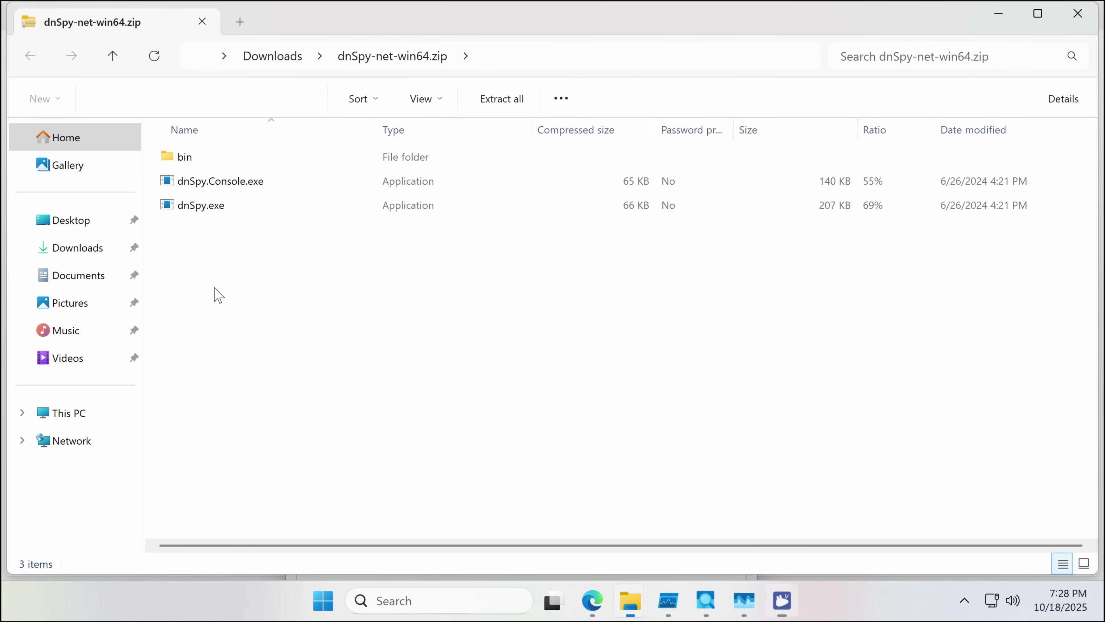
pyautogui.rightClick(214, 294)
pyautogui.click(301, 396)
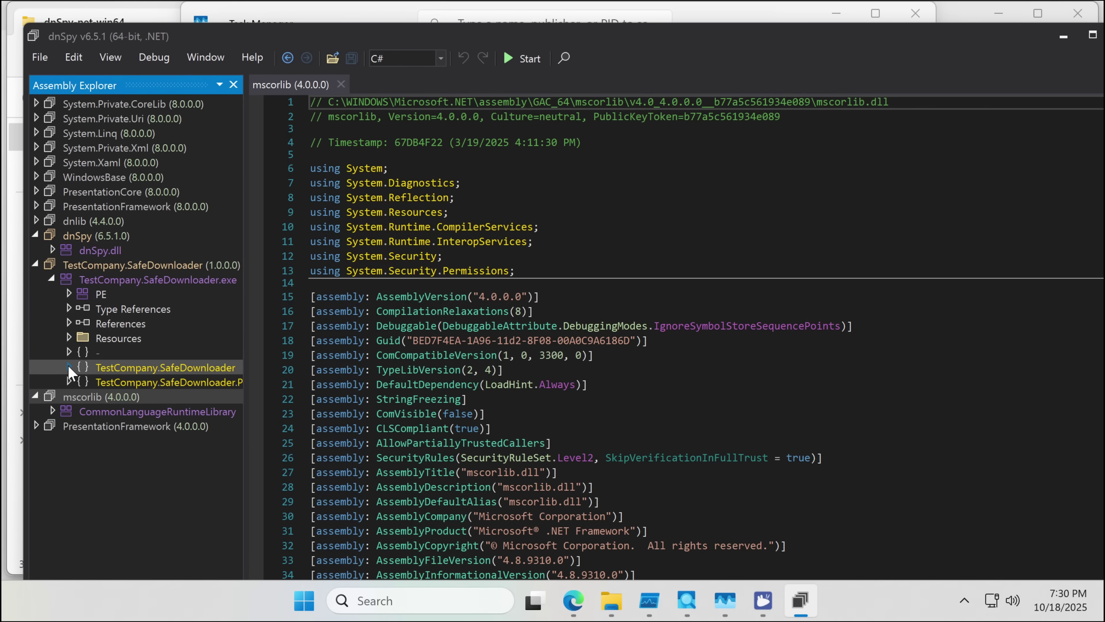
pyautogui.click(69, 367)
pyautogui.doubleClick(121, 382)
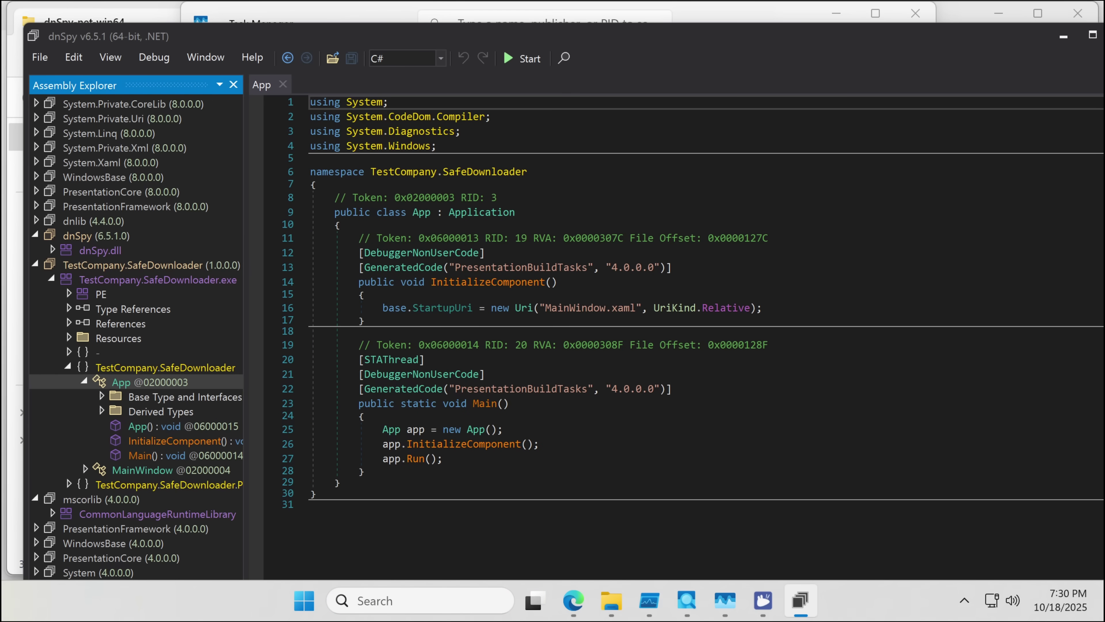
# Review App's constructor, InitializeComponent and Main, then MainWindow's BtnCopy_Click handler and constructor
pyautogui.click(138, 429)
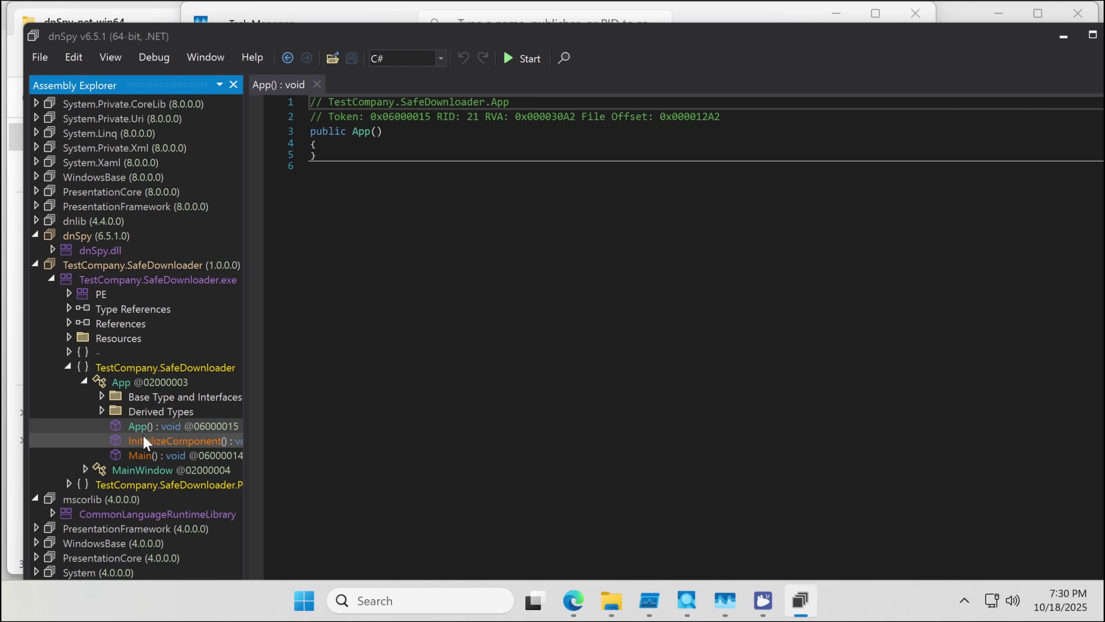
pyautogui.click(150, 440)
pyautogui.click(137, 456)
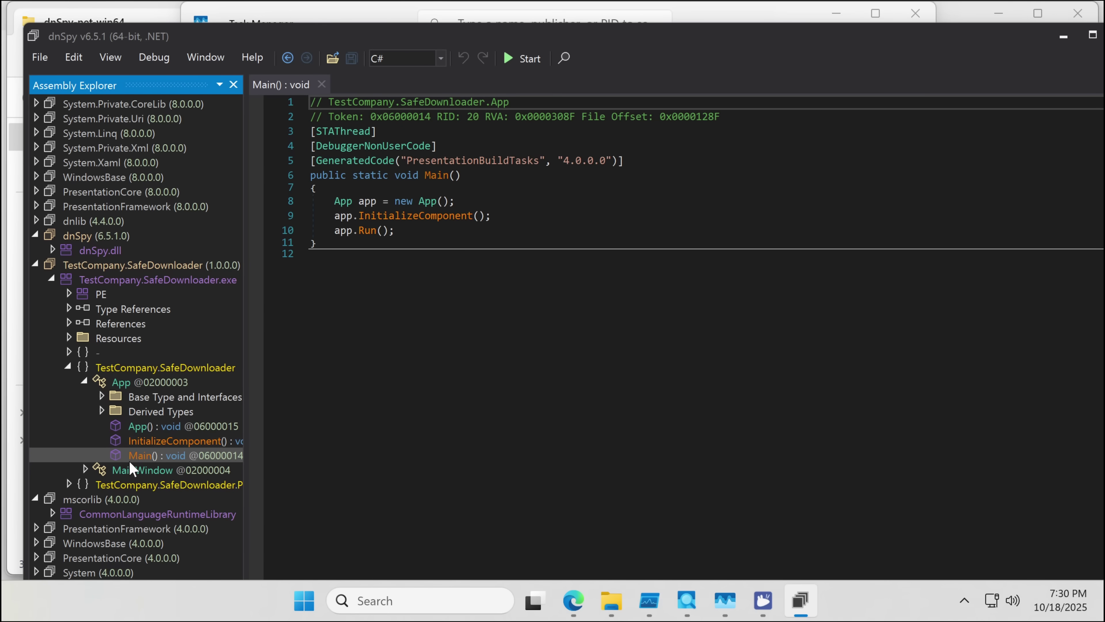
pyautogui.doubleClick(99, 471)
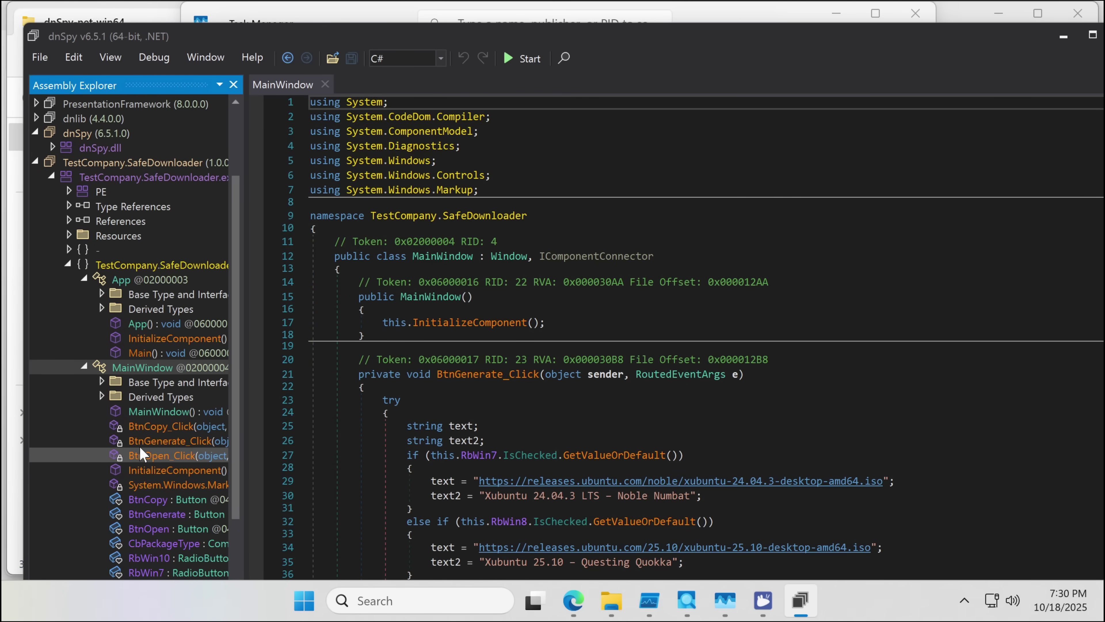
pyautogui.click(171, 429)
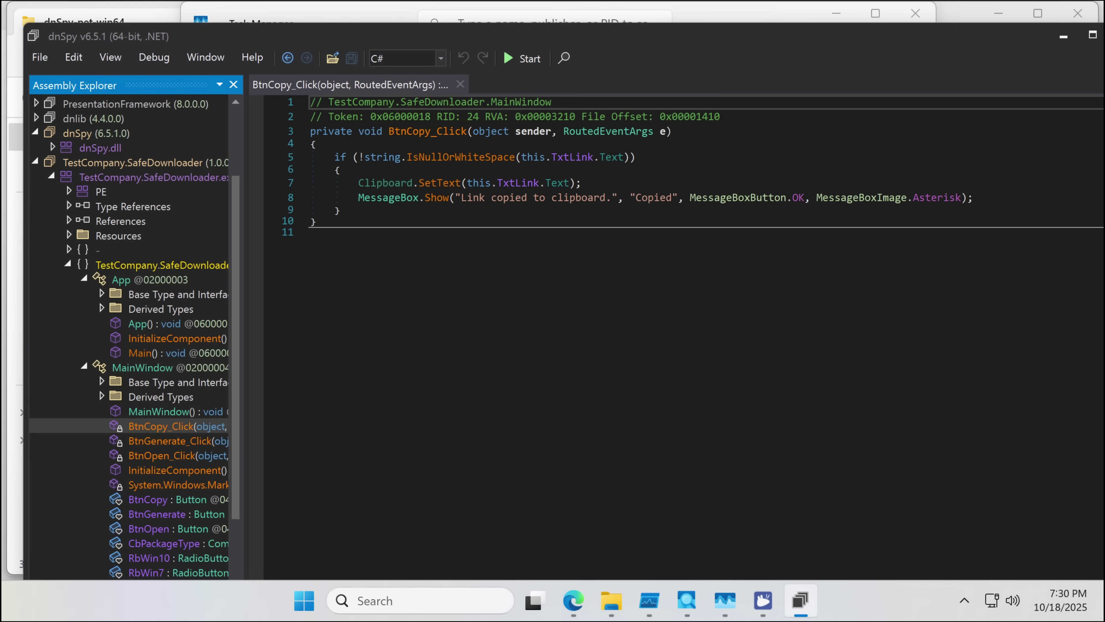
pyautogui.click(144, 413)
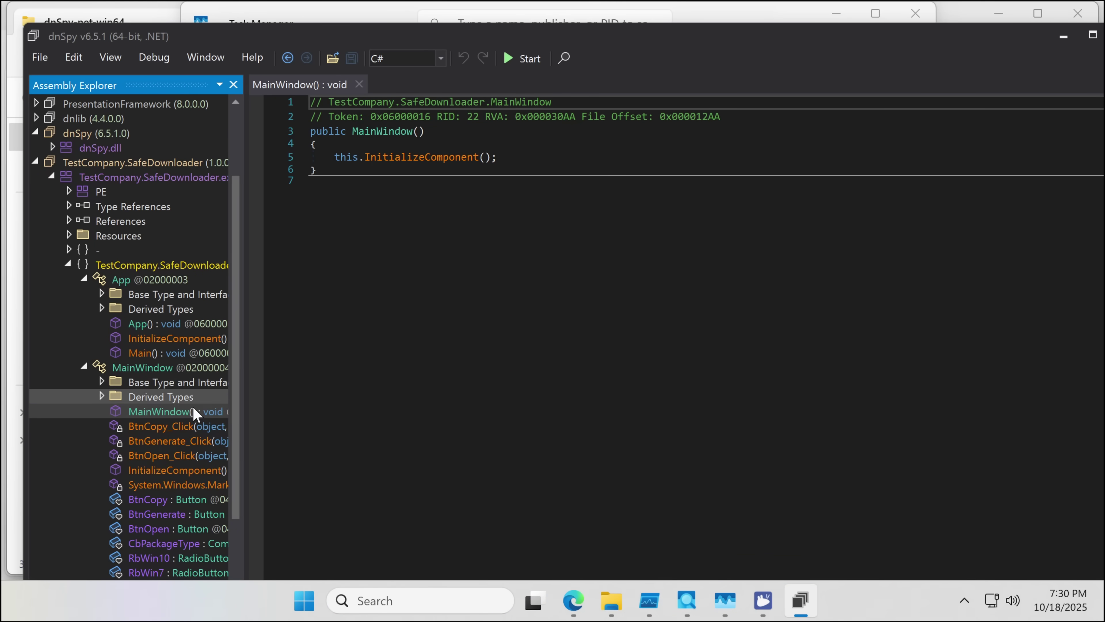
# Open BtnGenerate_Click and follow its hidden W.UnPRslEqVw() call to its definition
pyautogui.click(170, 441)
pyautogui.scroll(-1, 692, 338)
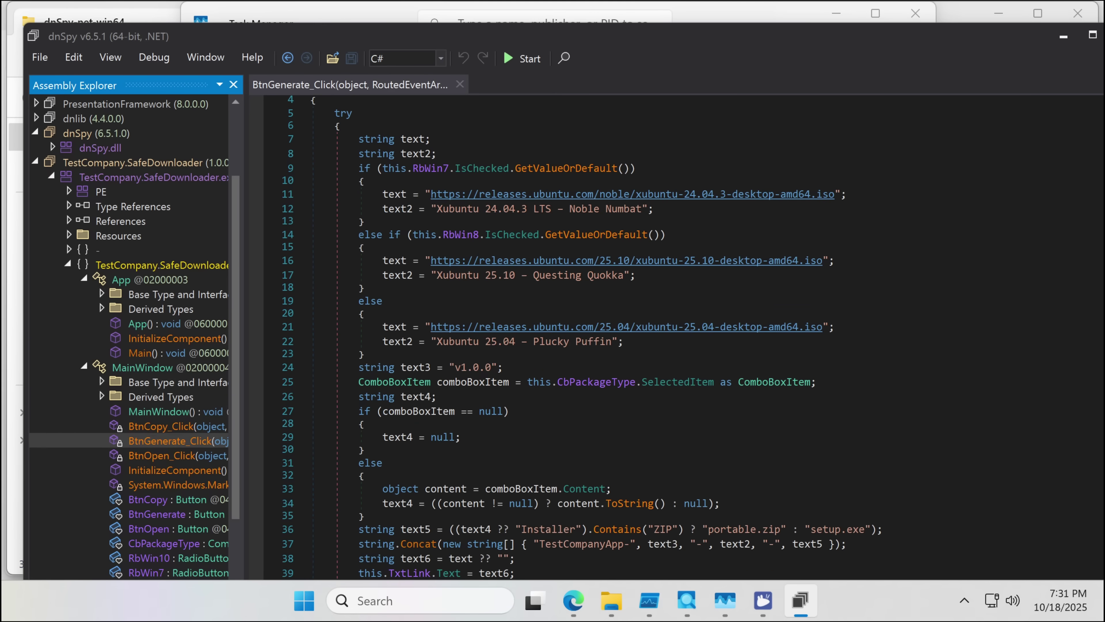
pyautogui.scroll(-3, 696, 262)
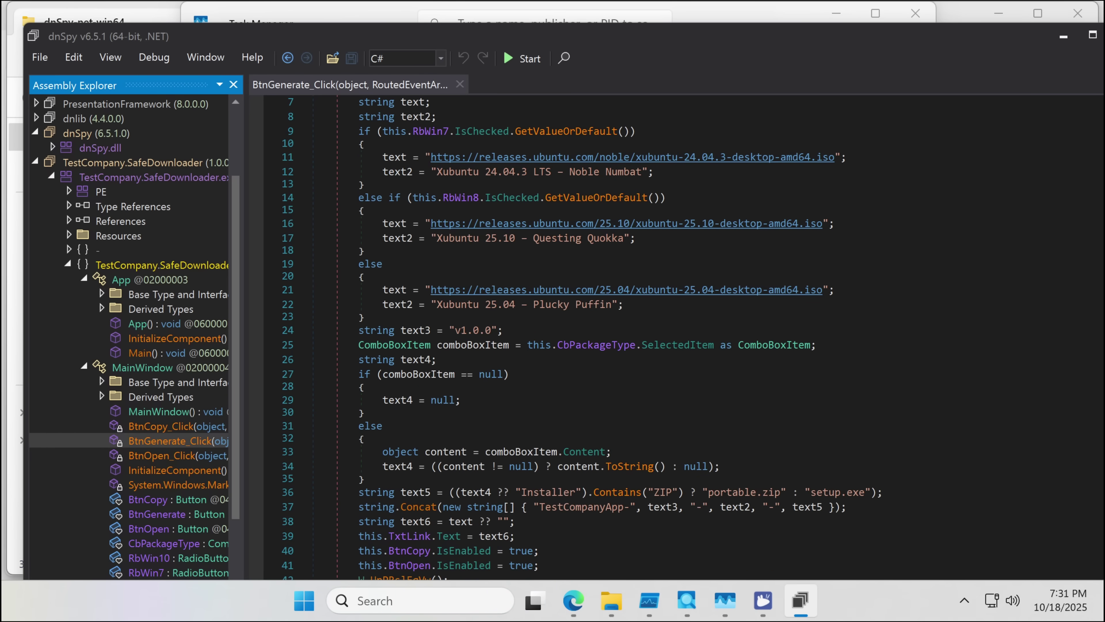
pyautogui.scroll(2, 696, 262)
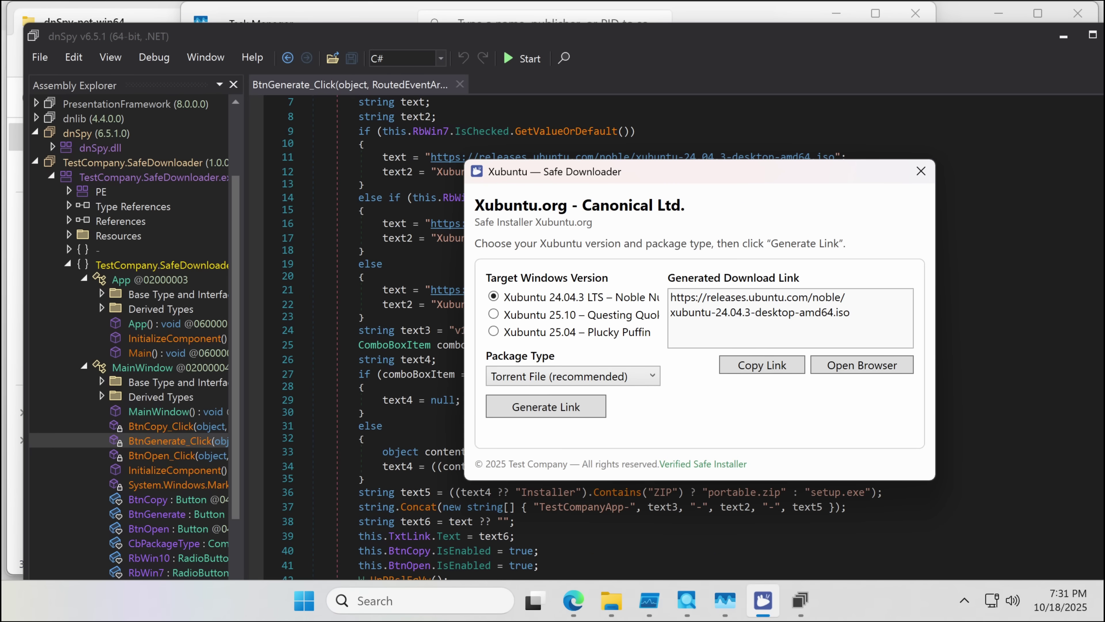
pyautogui.click(359, 451)
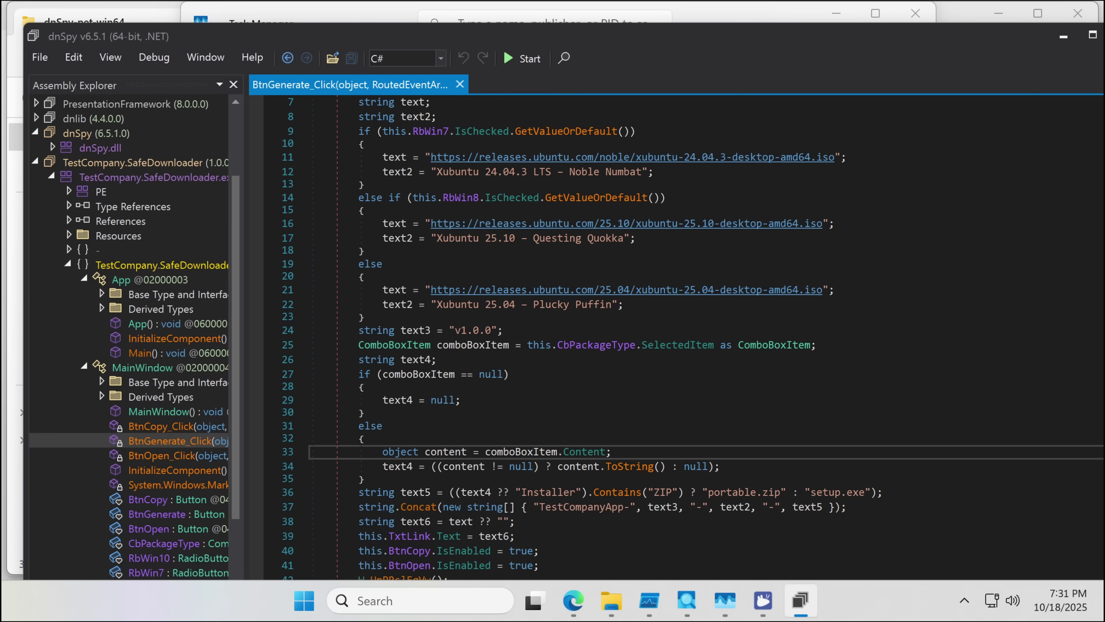
pyautogui.scroll(-1, 426, 544)
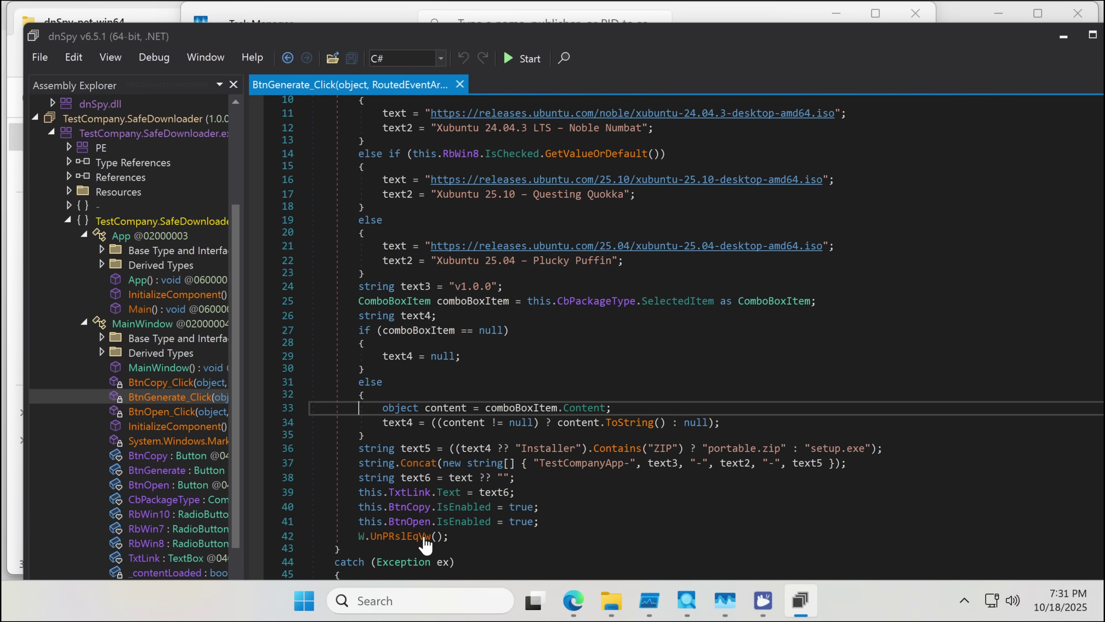
pyautogui.click(406, 538)
pyautogui.scroll(-4, 448, 392)
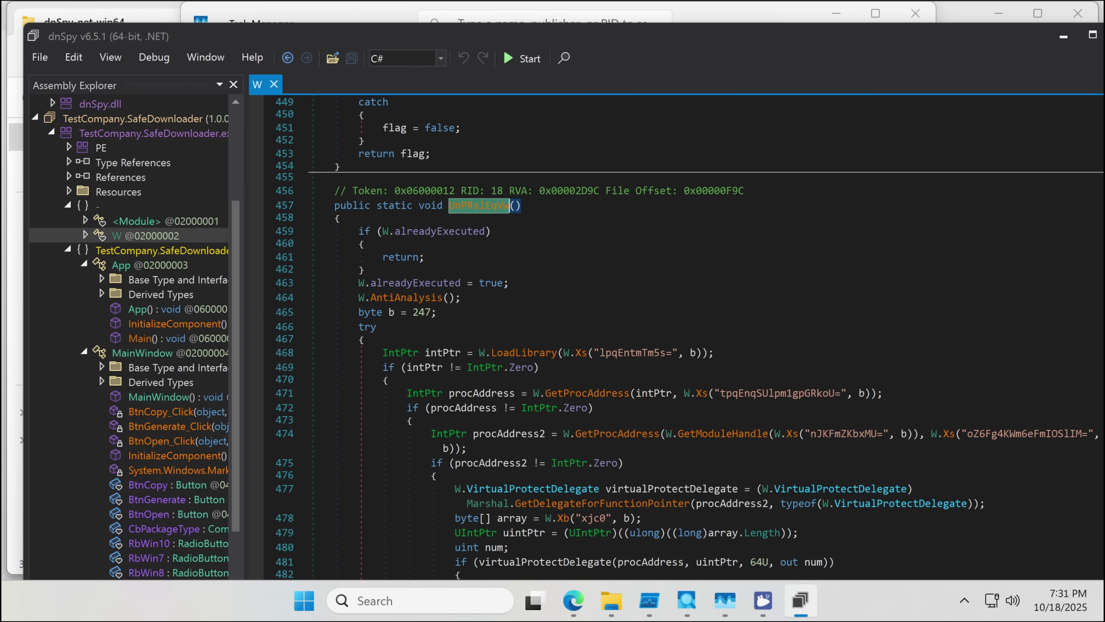
# Copy the encoded string lpqEntmTm5s= from the UnPRslEqVw loader code and open a new Edge tab
pyautogui.click(577, 352)
pyautogui.hotkey('alt', 'Left')
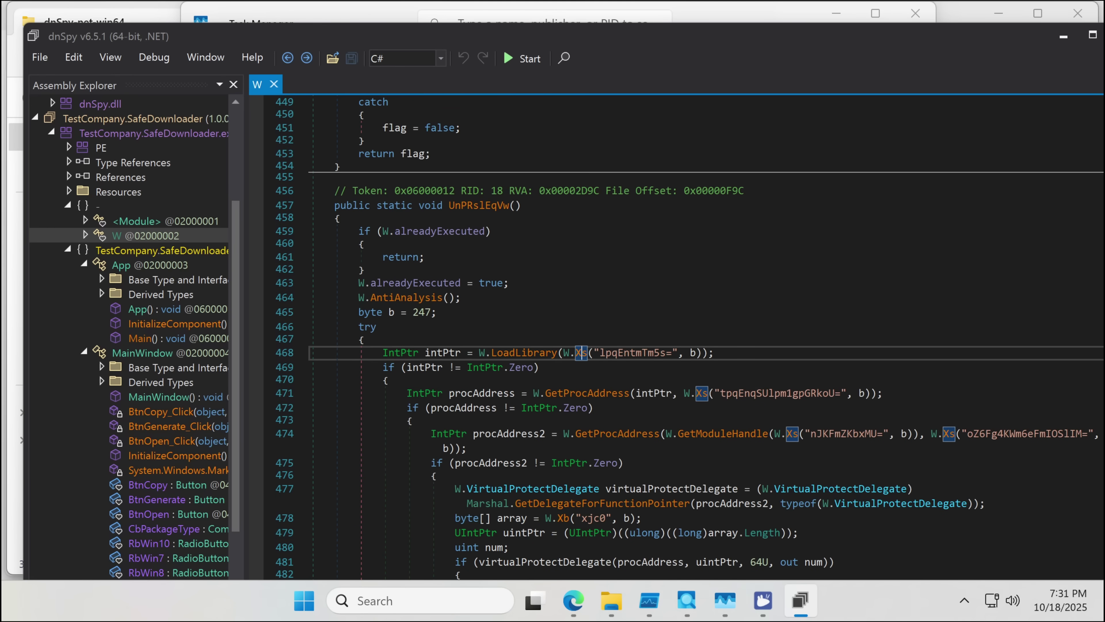
pyautogui.scroll(-3, 666, 372)
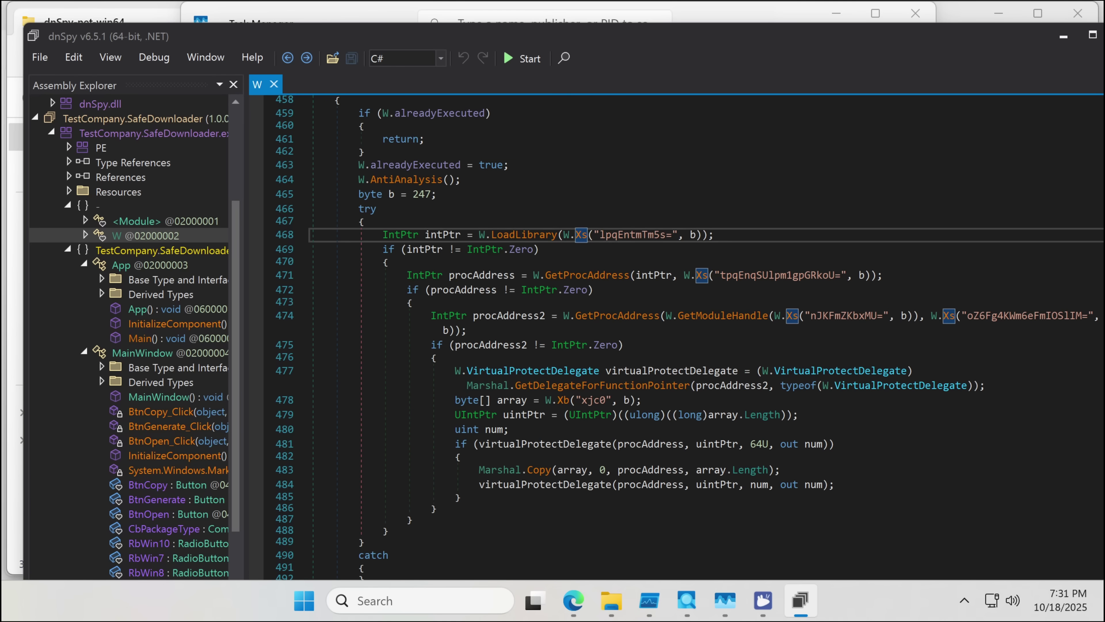
pyautogui.doubleClick(637, 234)
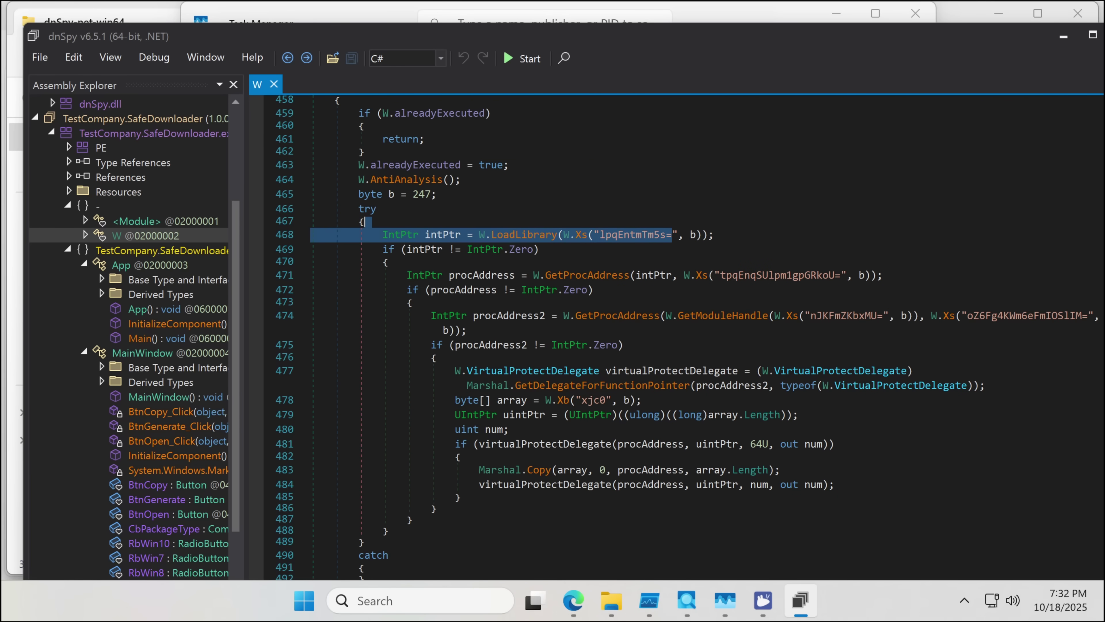
pyautogui.hotkey('alt', 'Tab')
pyautogui.hotkey('ctrl', 't')
# Search 'base64decode', open base64decode.org and paste the copied string into its decode box
pyautogui.write('base64decode')
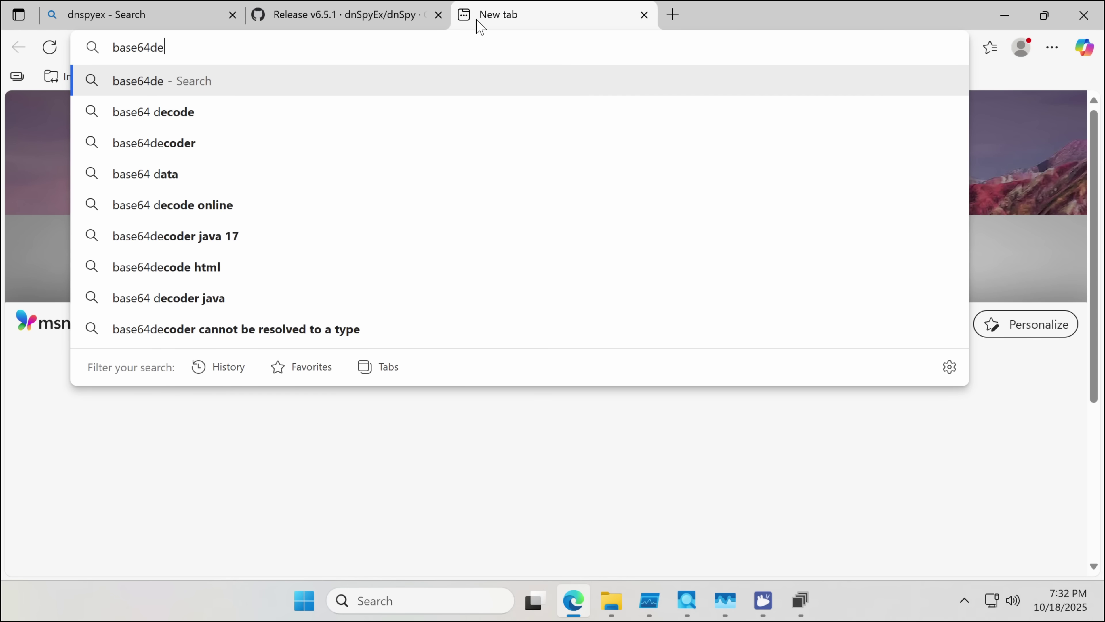
pyautogui.press('Return')
pyautogui.click(249, 433)
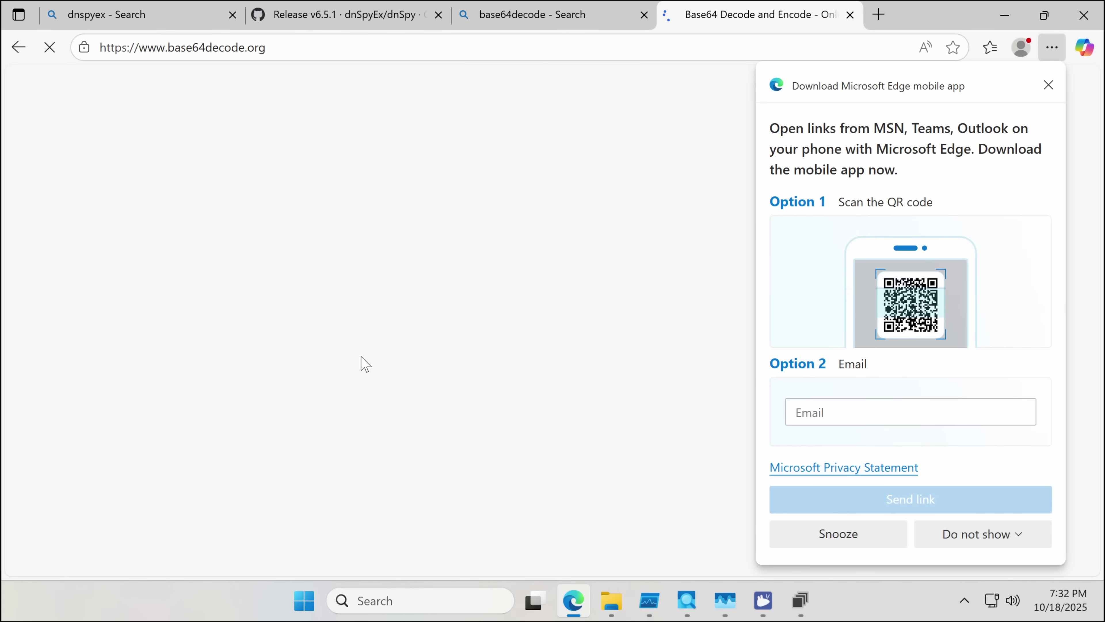
pyautogui.click(1061, 85)
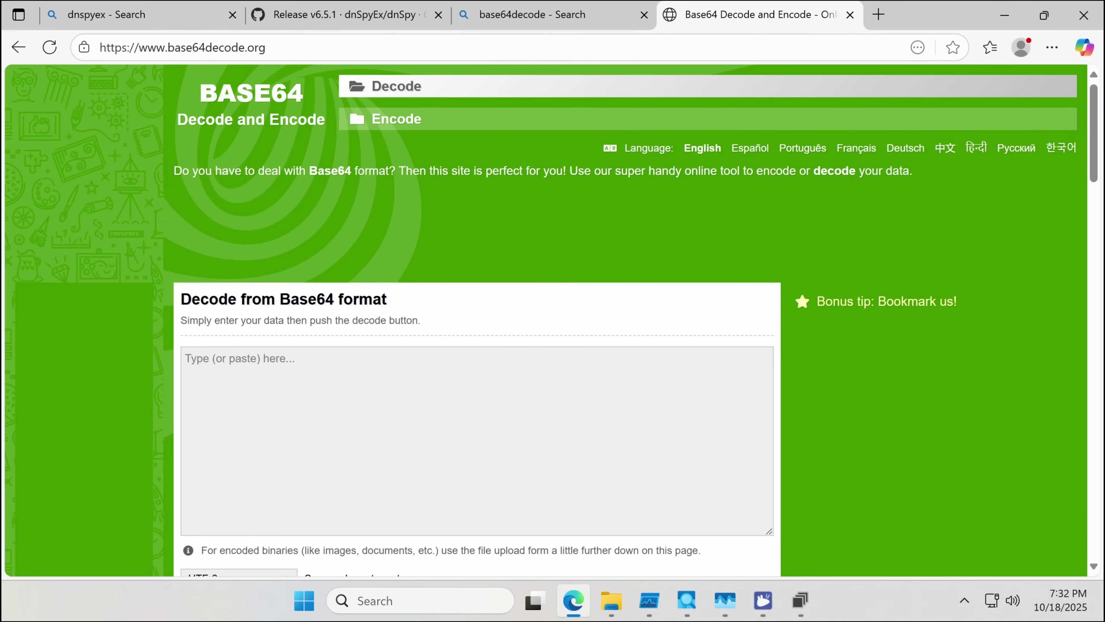
pyautogui.scroll(-3, 454, 379)
pyautogui.hotkey('ctrl', 'v')
pyautogui.click(289, 319)
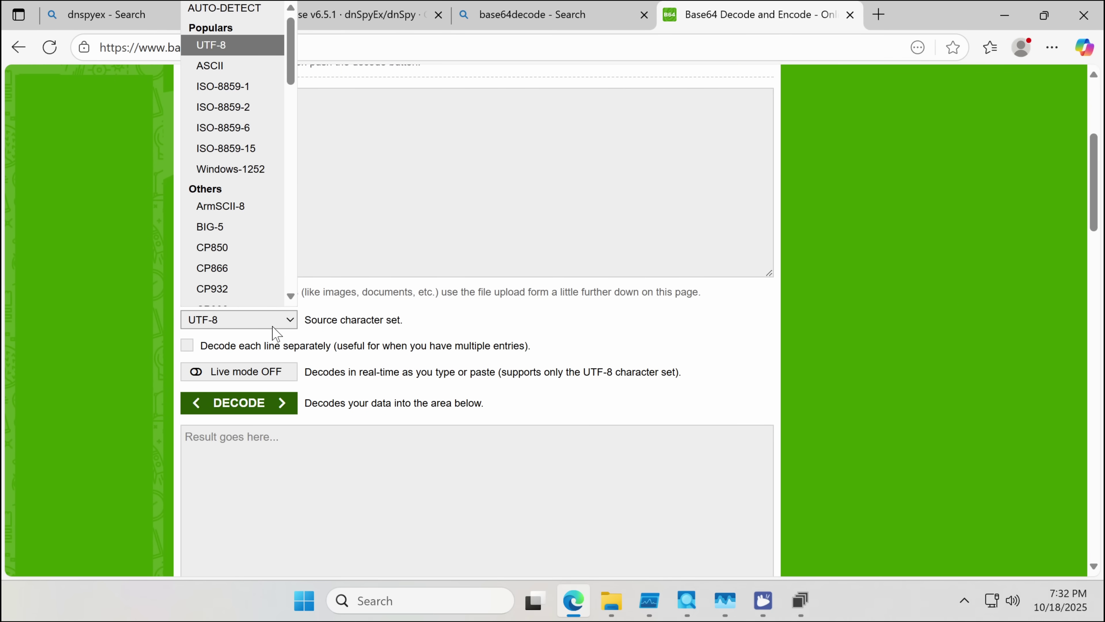
pyautogui.hotkey('alt', 'Tab')
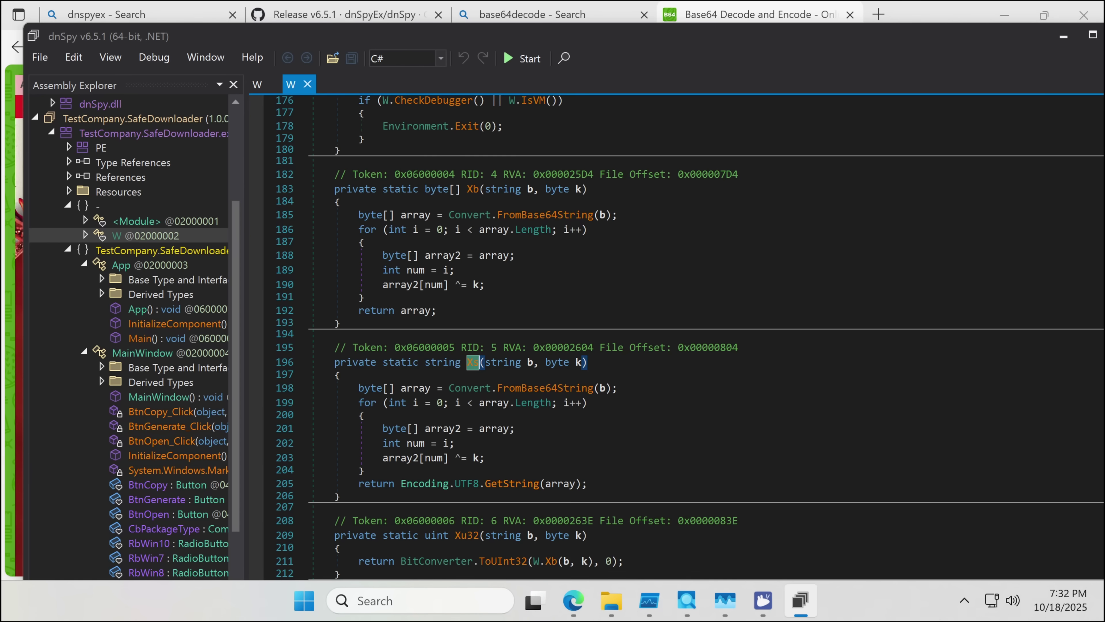
# Set a breakpoint on line 474 of UnPRslEqVw and start debugging the downloader, accepting the bitness warning
pyautogui.click(257, 84)
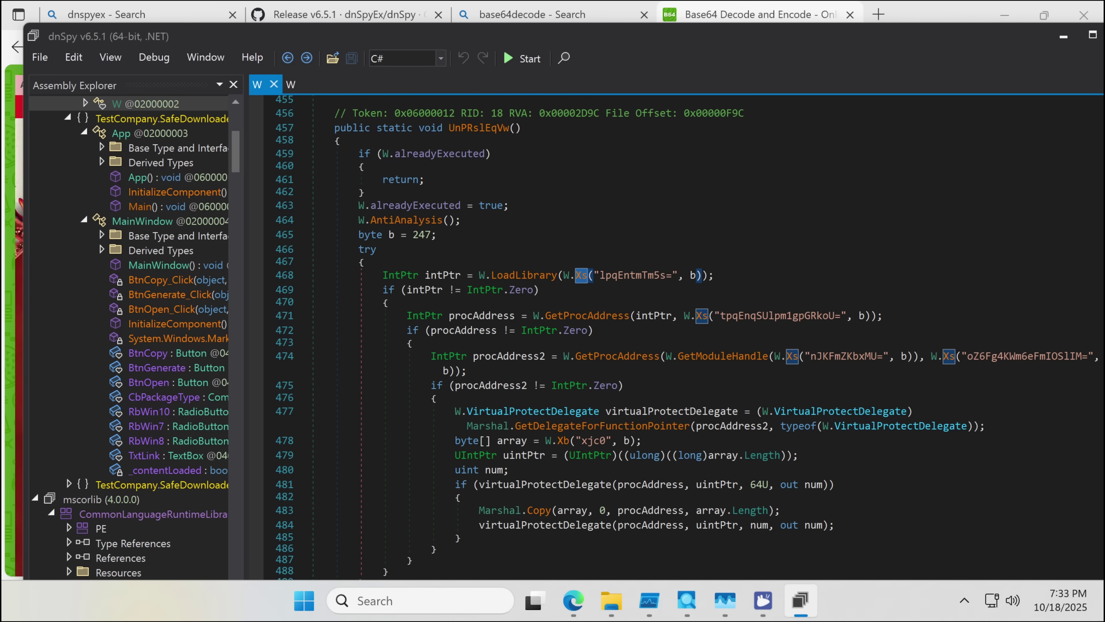
pyautogui.scroll(-1, 652, 304)
pyautogui.press('F9')
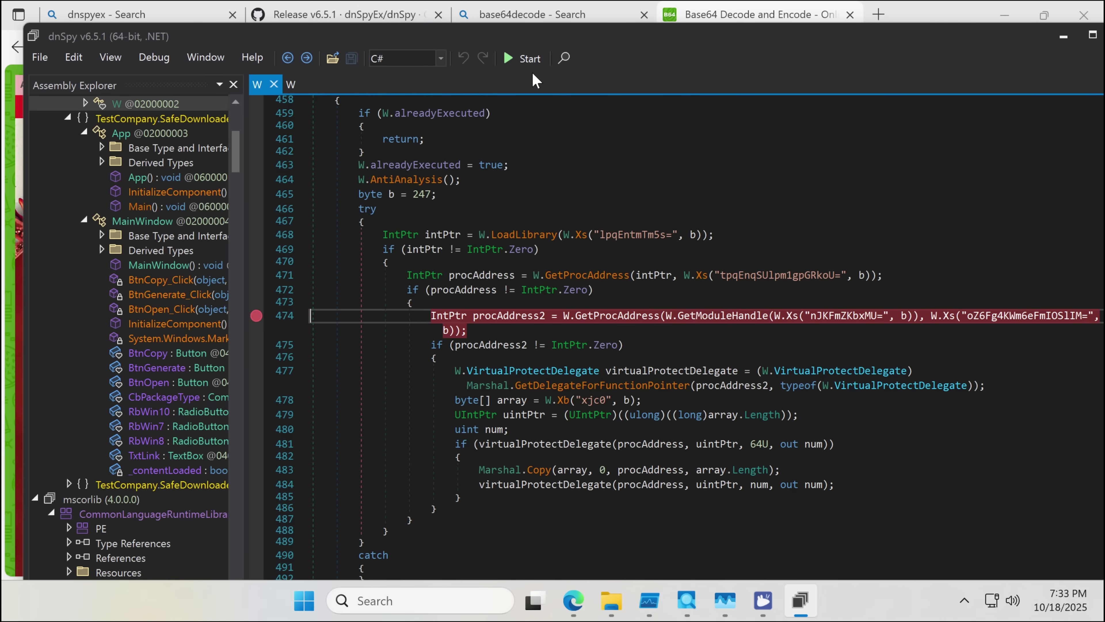
pyautogui.click(517, 61)
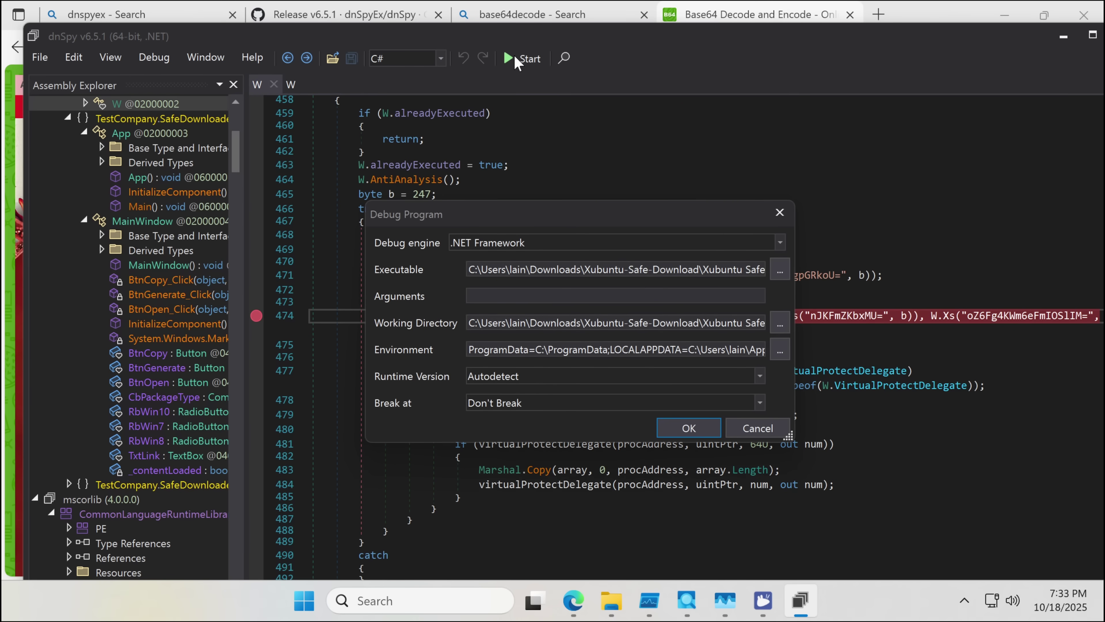
pyautogui.click(674, 430)
pyautogui.click(806, 384)
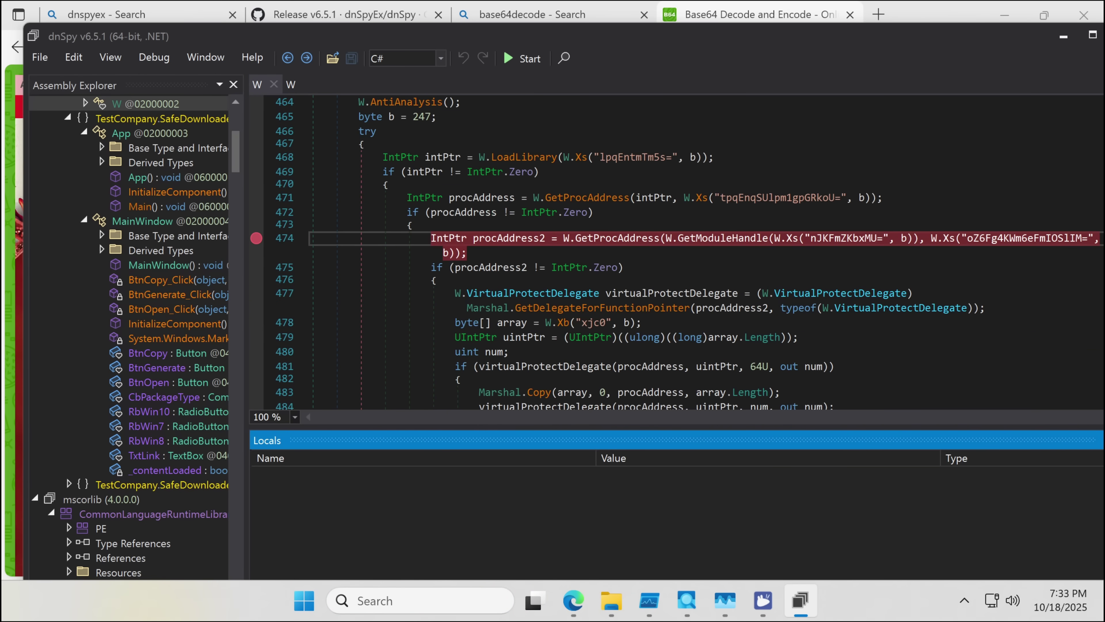
# Follow the loader's memory-patching lines in the UnPRslEqVw code
pyautogui.scroll(-2, 618, 374)
pyautogui.scroll(1, 595, 261)
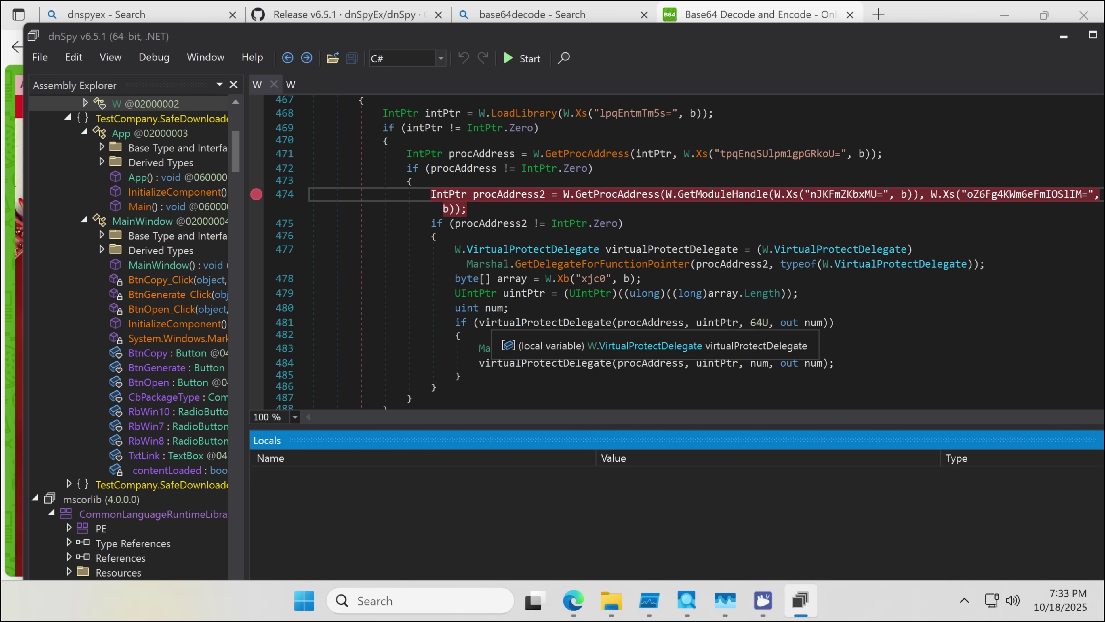
pyautogui.scroll(-1, 578, 267)
pyautogui.click(437, 196)
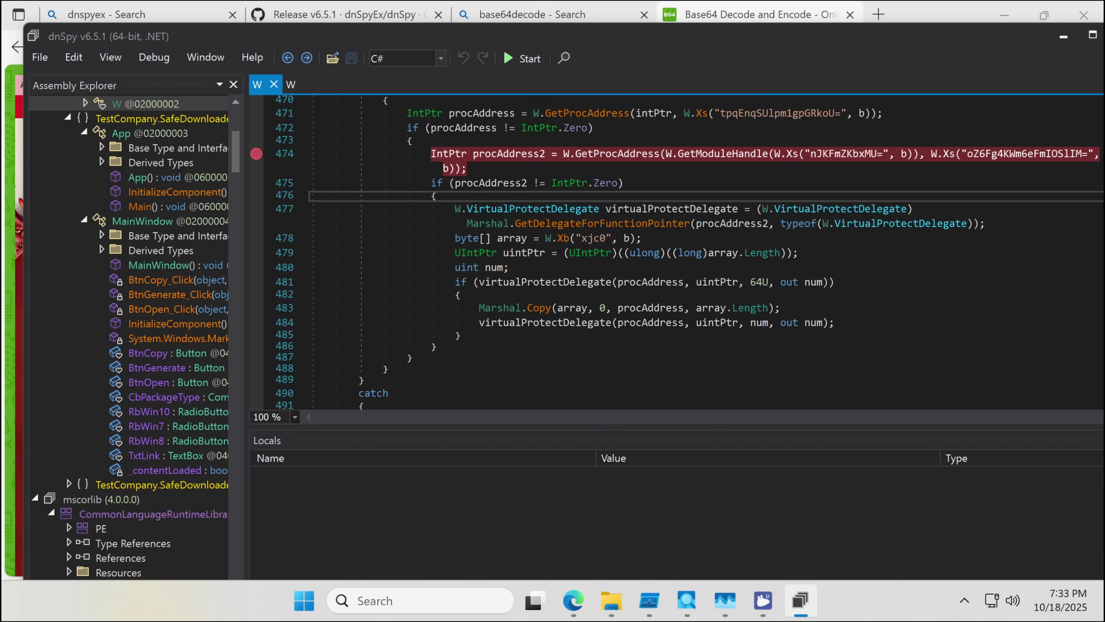
pyautogui.click(513, 308)
pyautogui.click(522, 322)
pyautogui.click(459, 334)
pyautogui.scroll(-2, 459, 334)
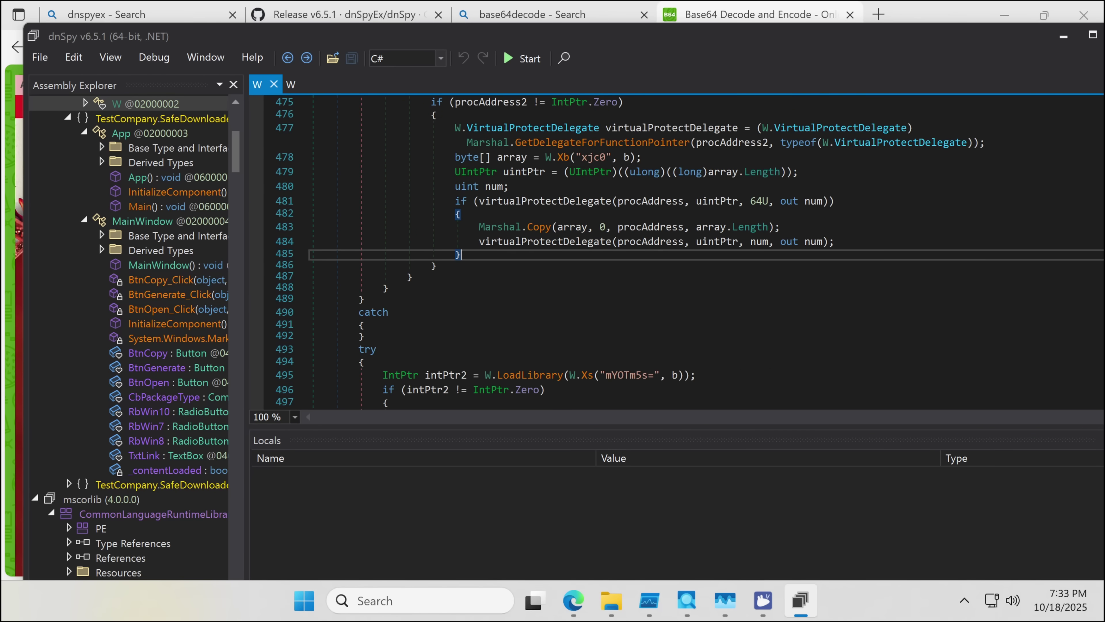
pyautogui.scroll(-2, 683, 251)
# Trace into the AntiAnalysis method and its IsVM check definition
pyautogui.hotkey('alt', 'Right')
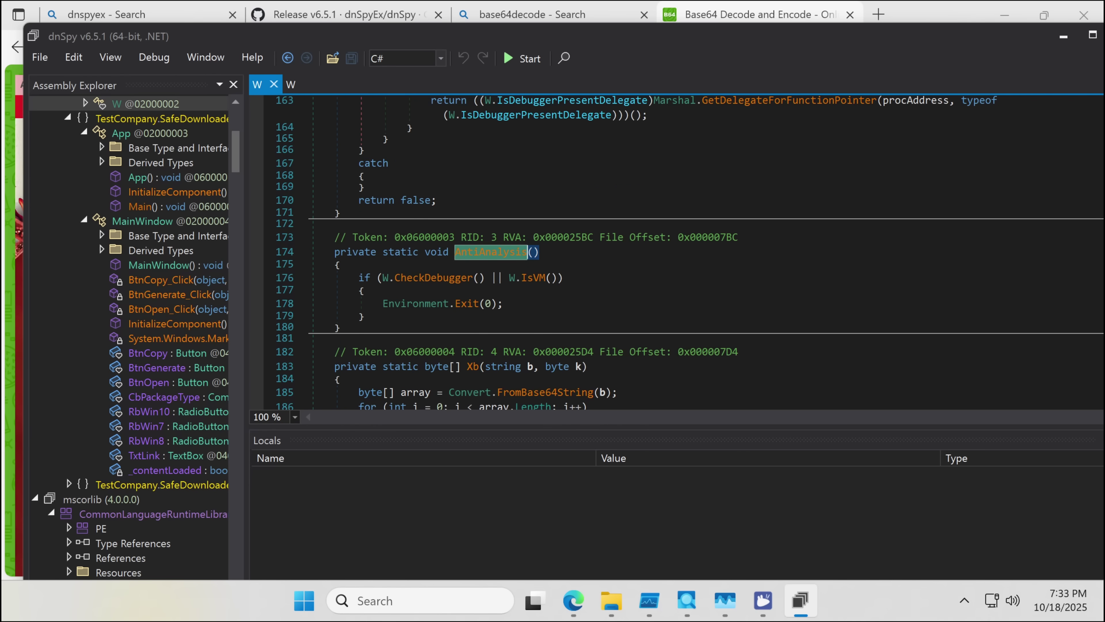
pyautogui.hotkey('alt', 'Left')
pyautogui.hotkey('alt', 'Right')
pyautogui.click(529, 279)
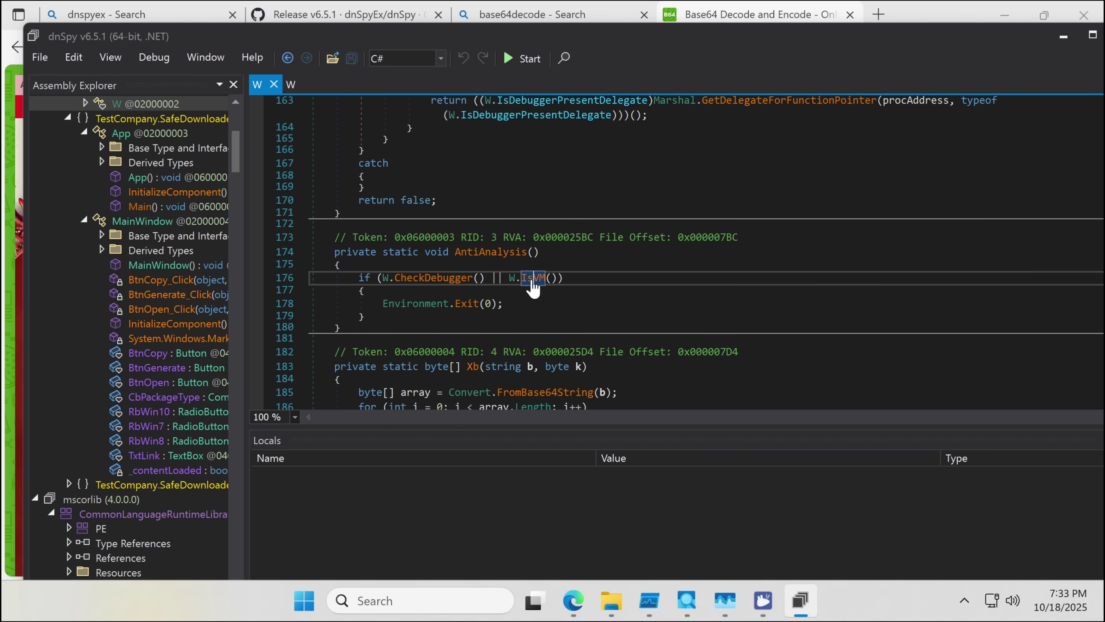
pyautogui.scroll(-1, 528, 278)
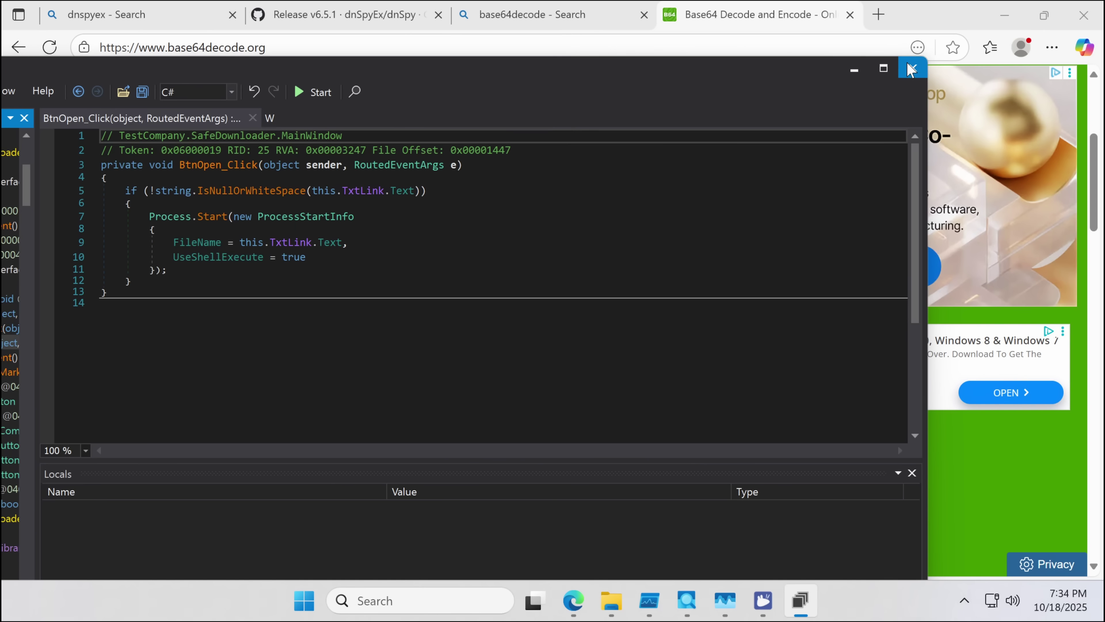
# Exit dnSpy, saving the unsaved module, and bring File Explorer forward
pyautogui.click(910, 68)
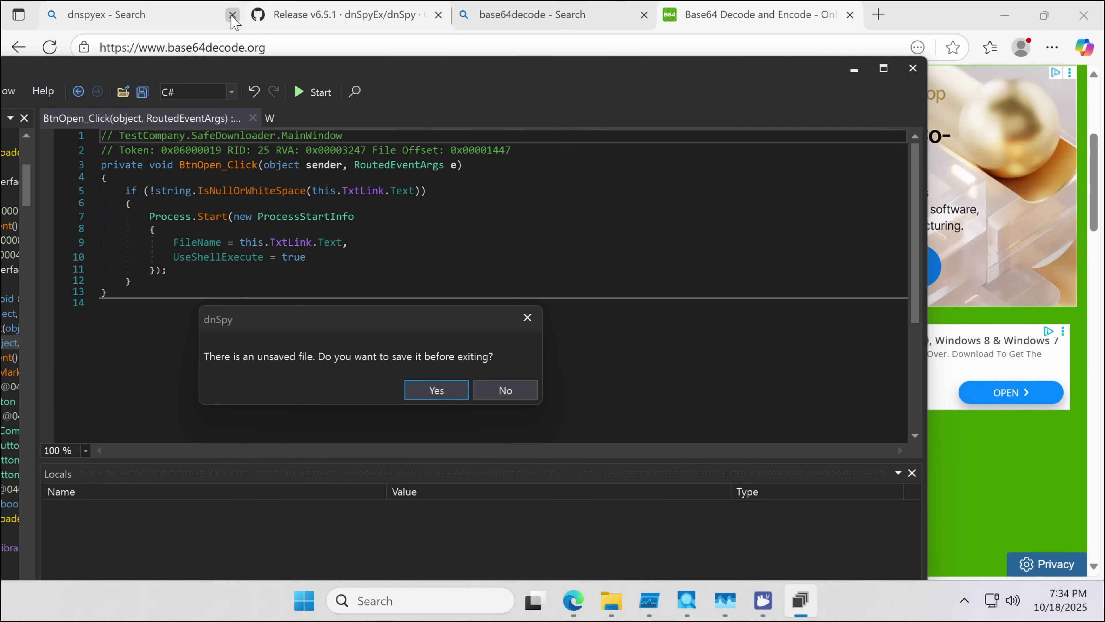
pyautogui.click(431, 386)
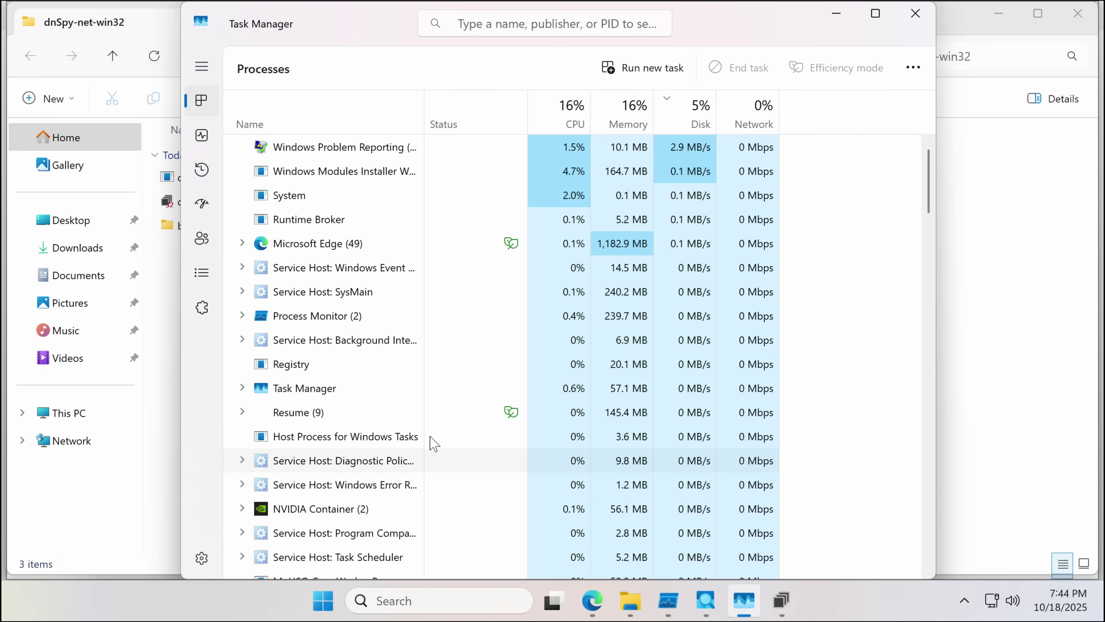
pyautogui.click(150, 360)
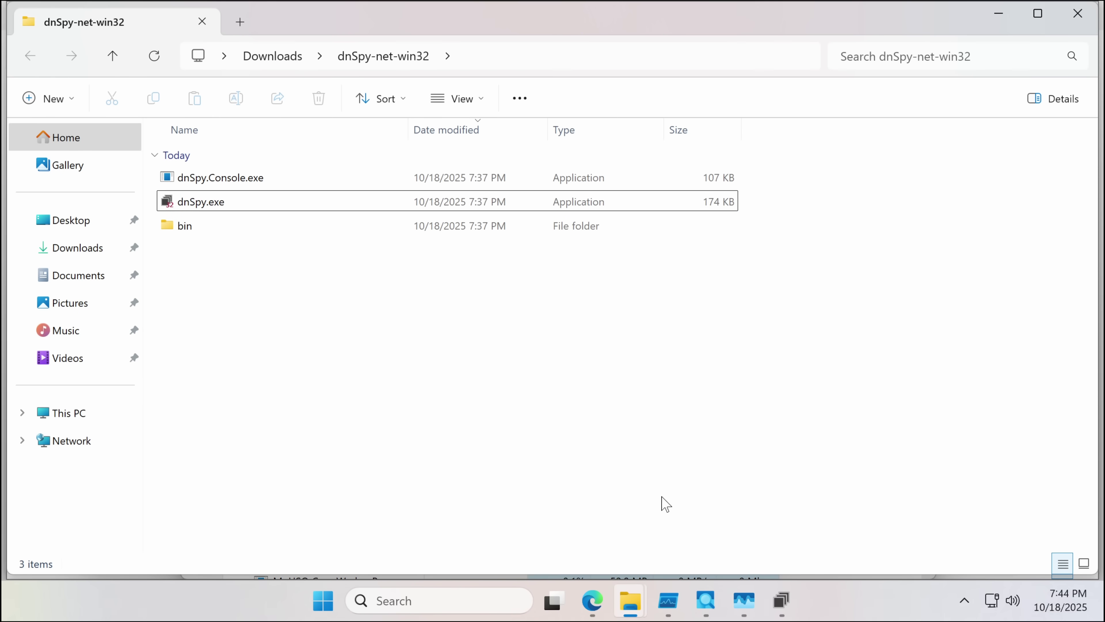
# Review the Xubuntu Safe Download folder and the osn10963 folder holding elzvcf.exe
pyautogui.click(630, 601)
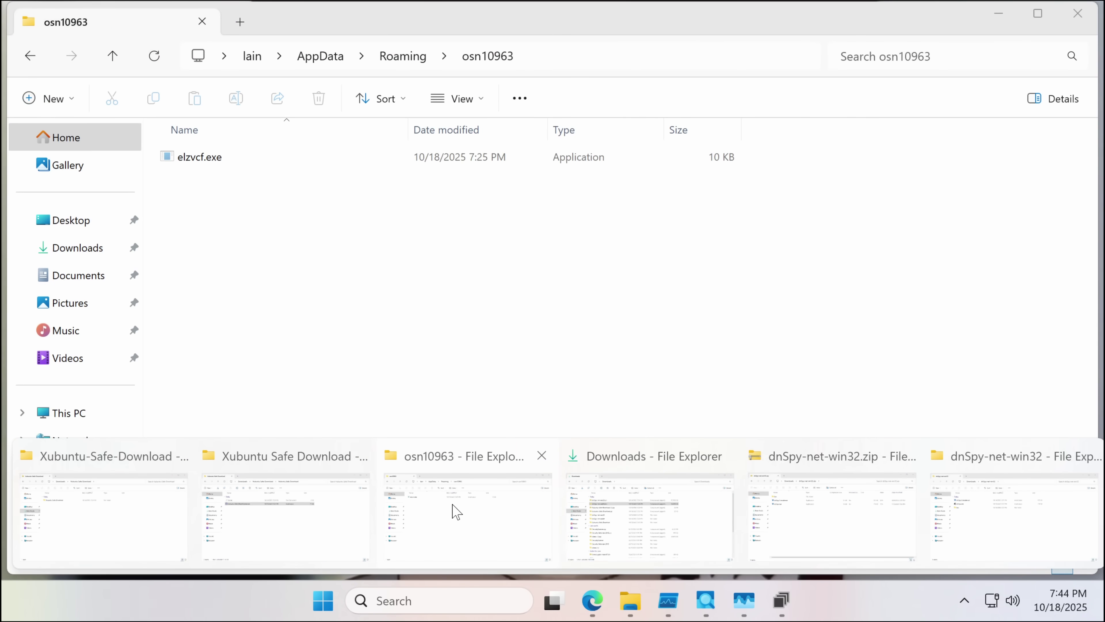
pyautogui.click(305, 518)
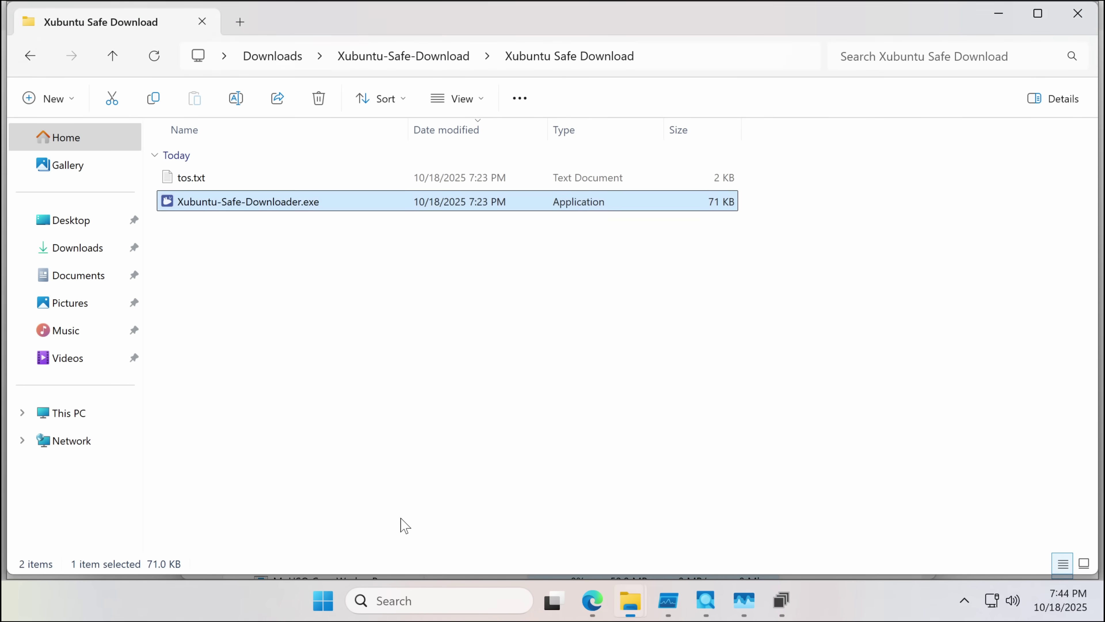
pyautogui.click(630, 600)
pyautogui.click(451, 486)
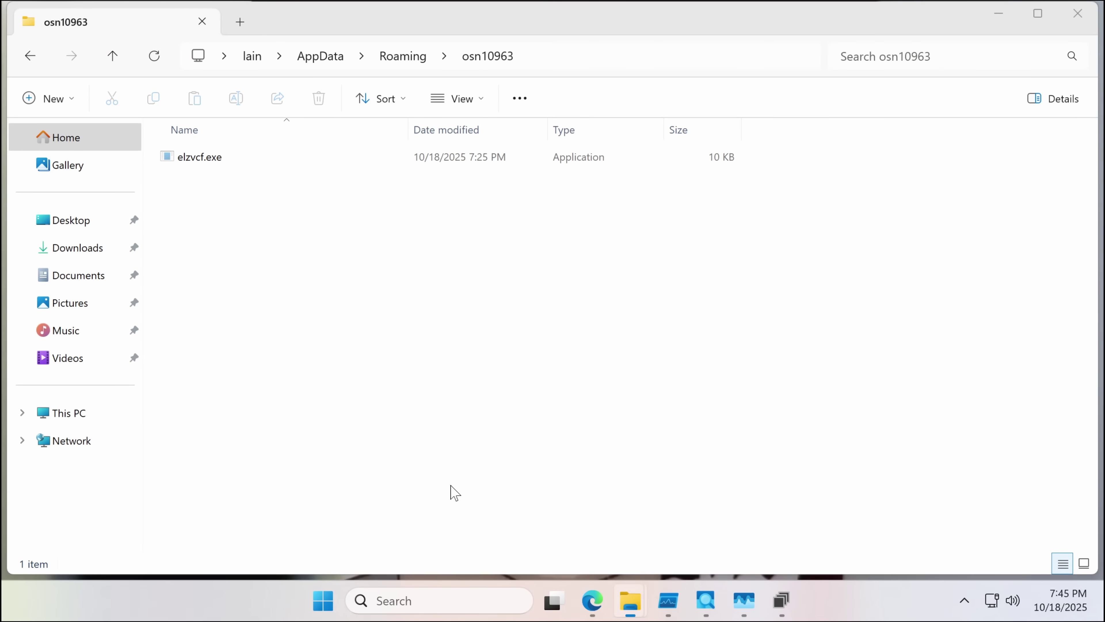
# Switch to Edge and start typing a new address in its address bar
pyautogui.moveTo(743, 601)
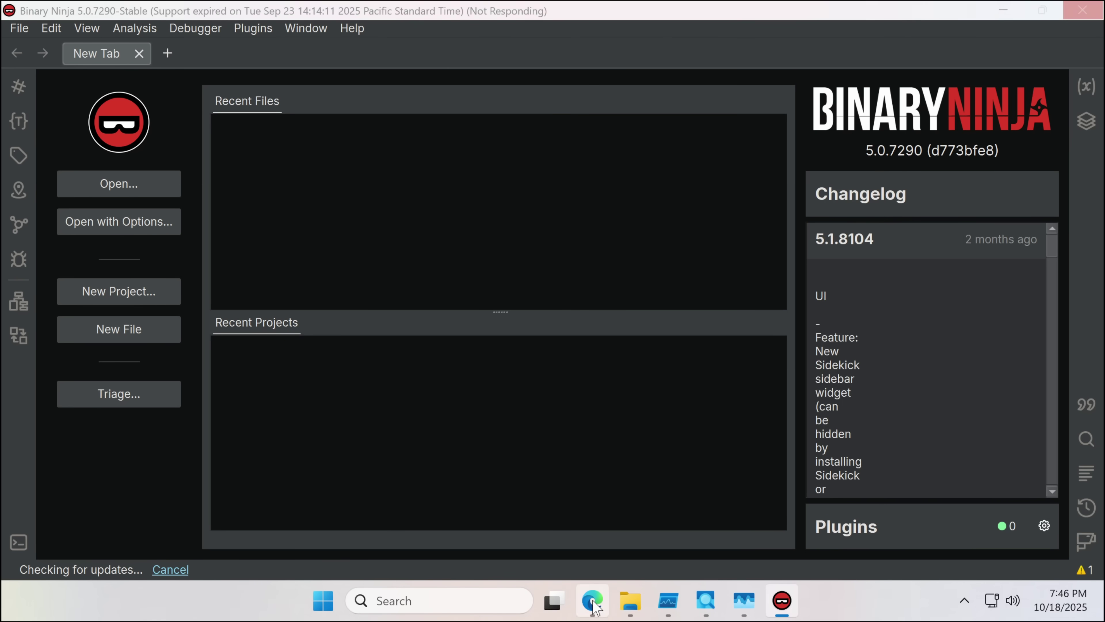
pyautogui.click(592, 601)
pyautogui.hotkey('ctrl', 'l')
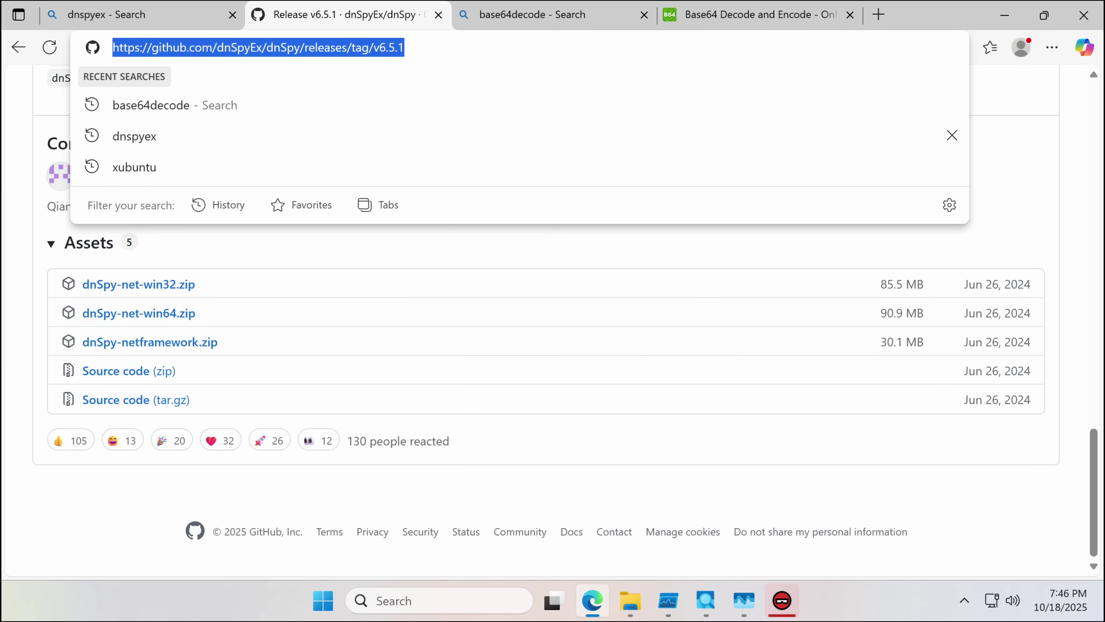
pyautogui.write('a')
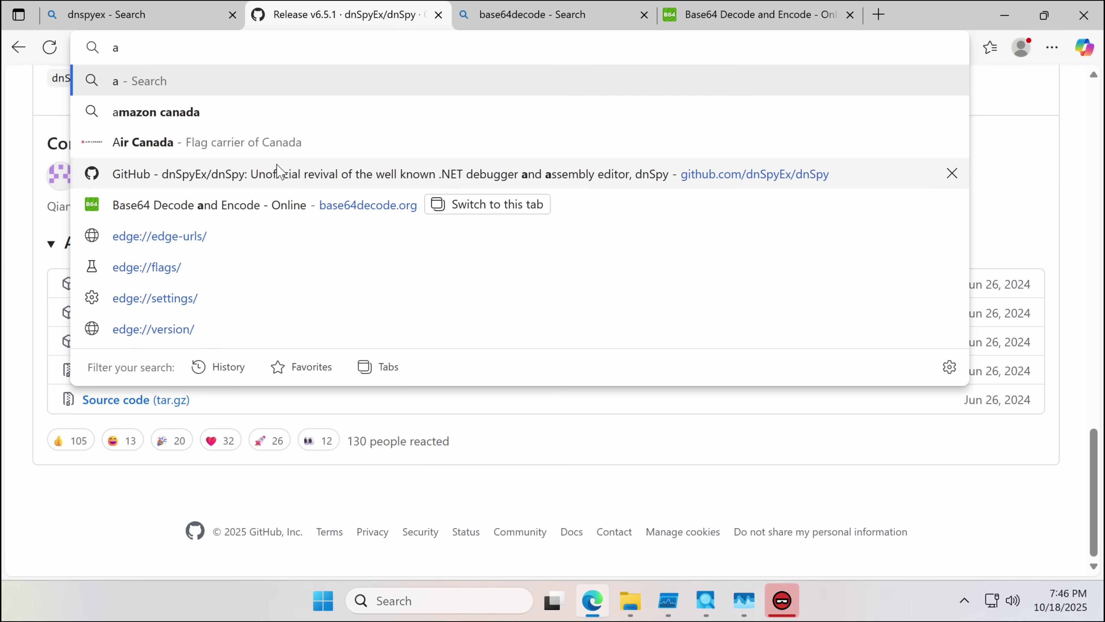
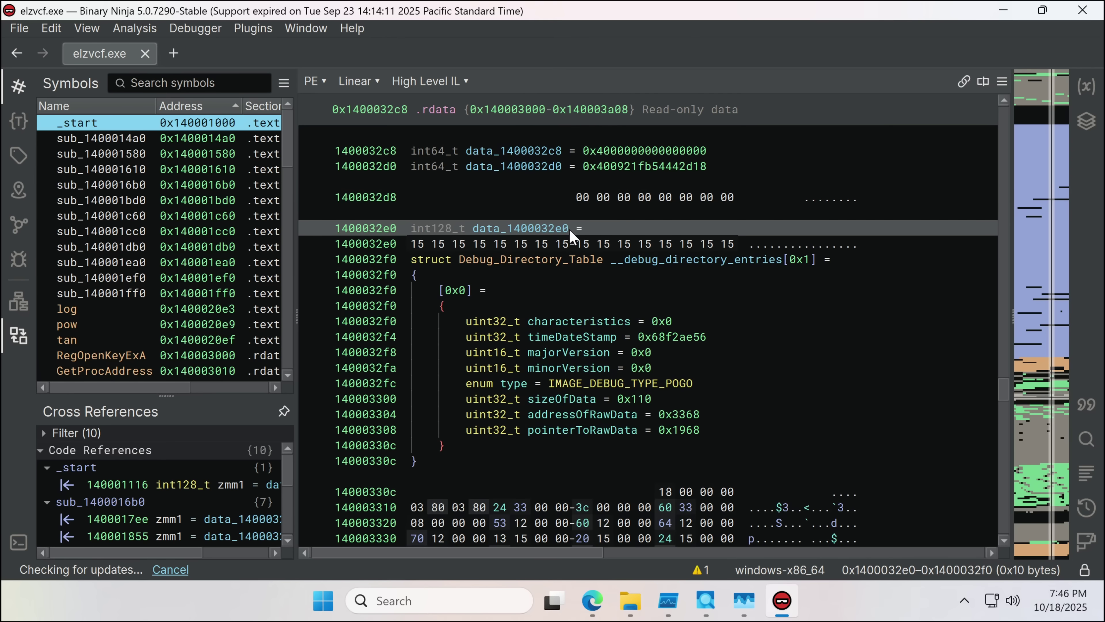
# Rename data_1400032e0 in _start's HLIL to xor_key
pyautogui.press('Escape')
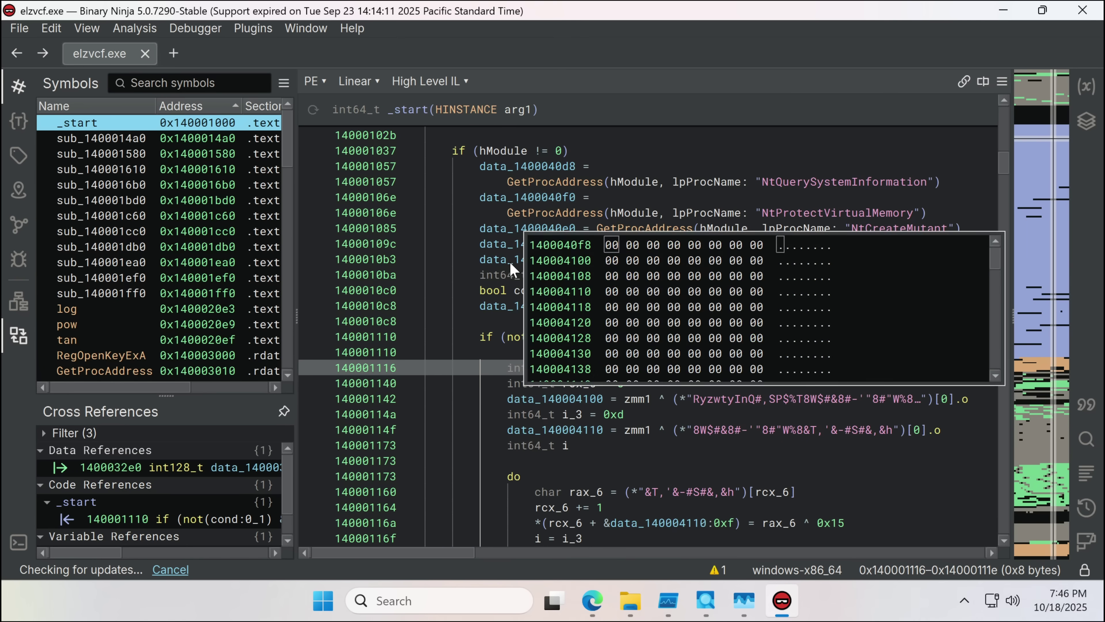
pyautogui.click(653, 363)
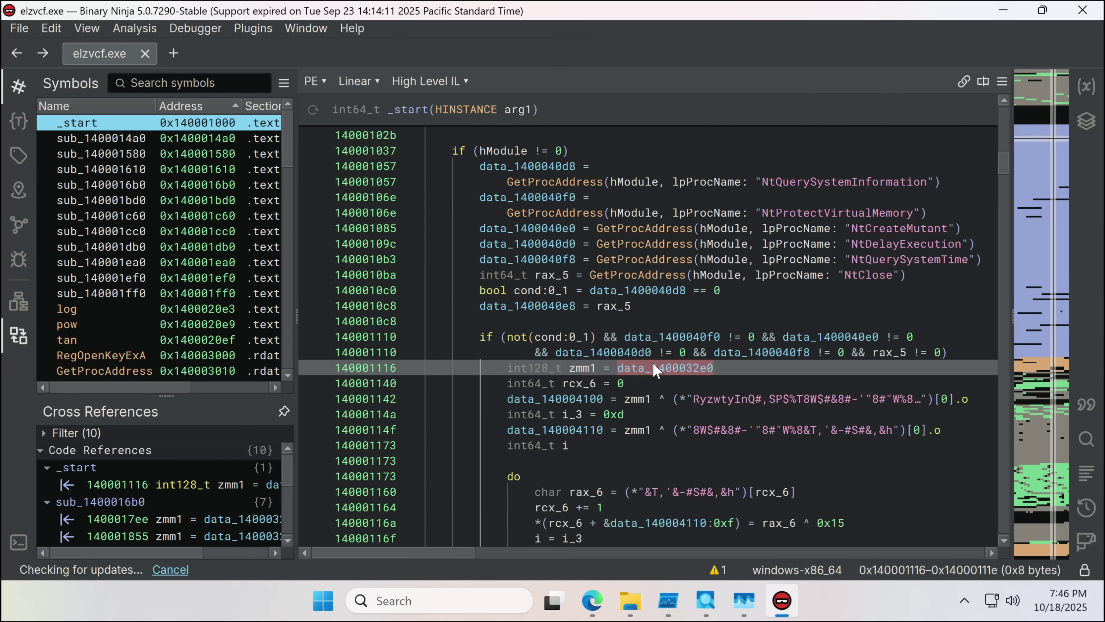
pyautogui.write('nxor_key')
pyautogui.press('Return')
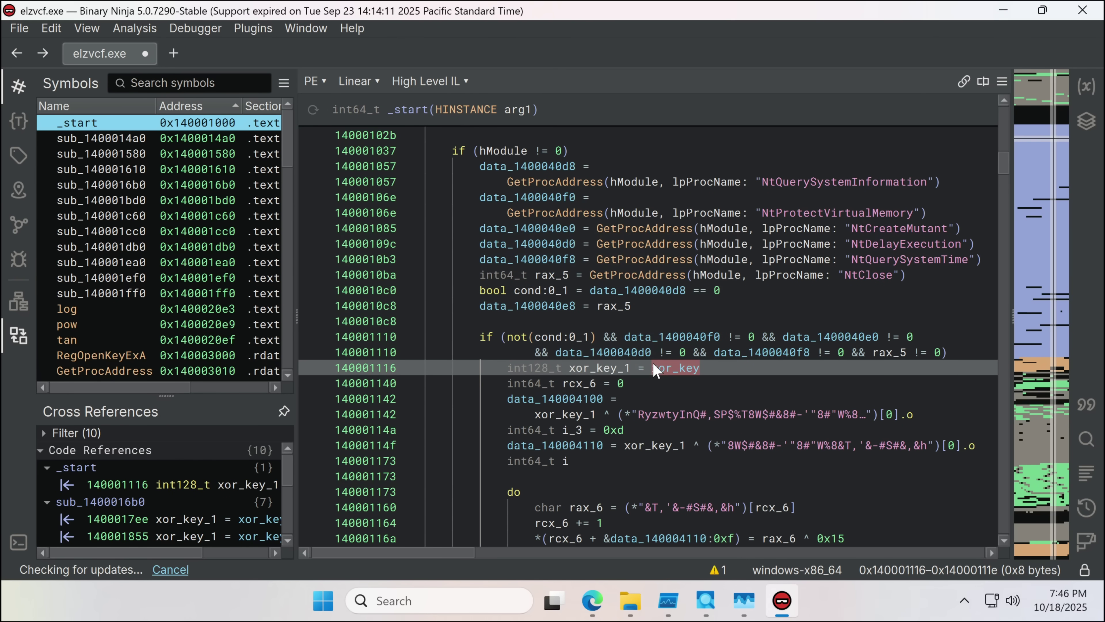
# Compare the string-decoding code in disassembly and HLIL, then scroll through the decoding loop
pyautogui.click(642, 413)
pyautogui.press('Tab')
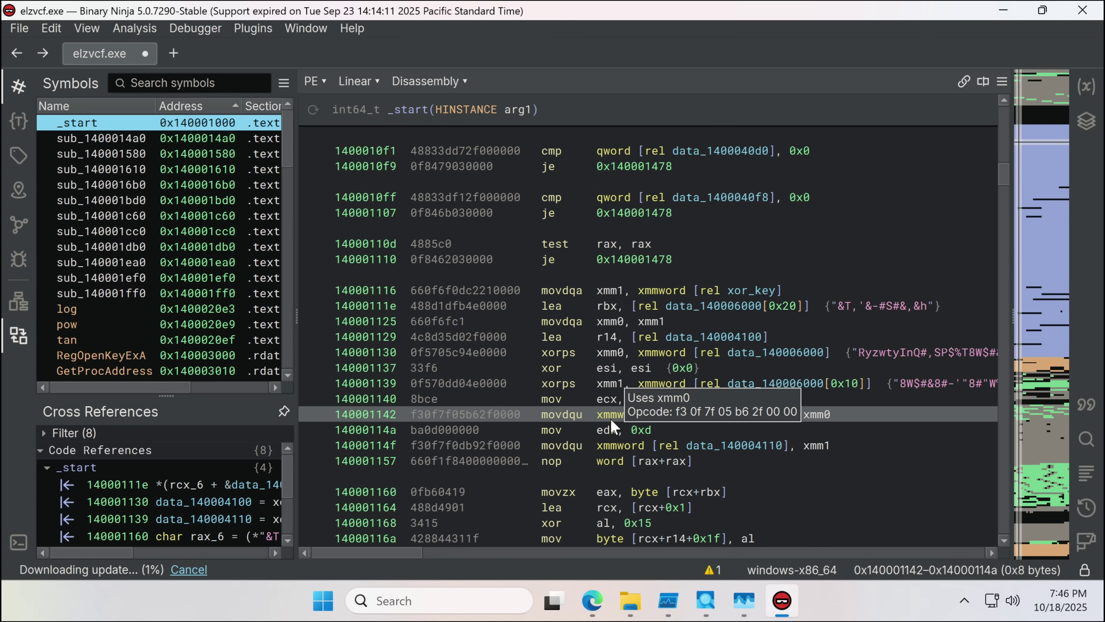
pyautogui.press('Tab')
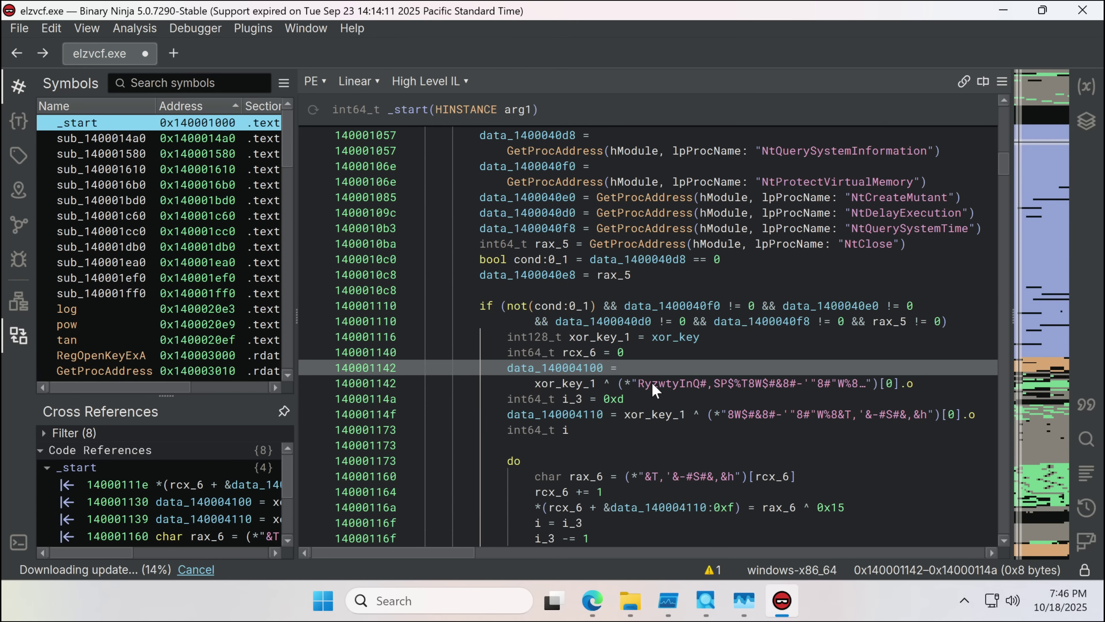
pyautogui.scroll(-1, 651, 381)
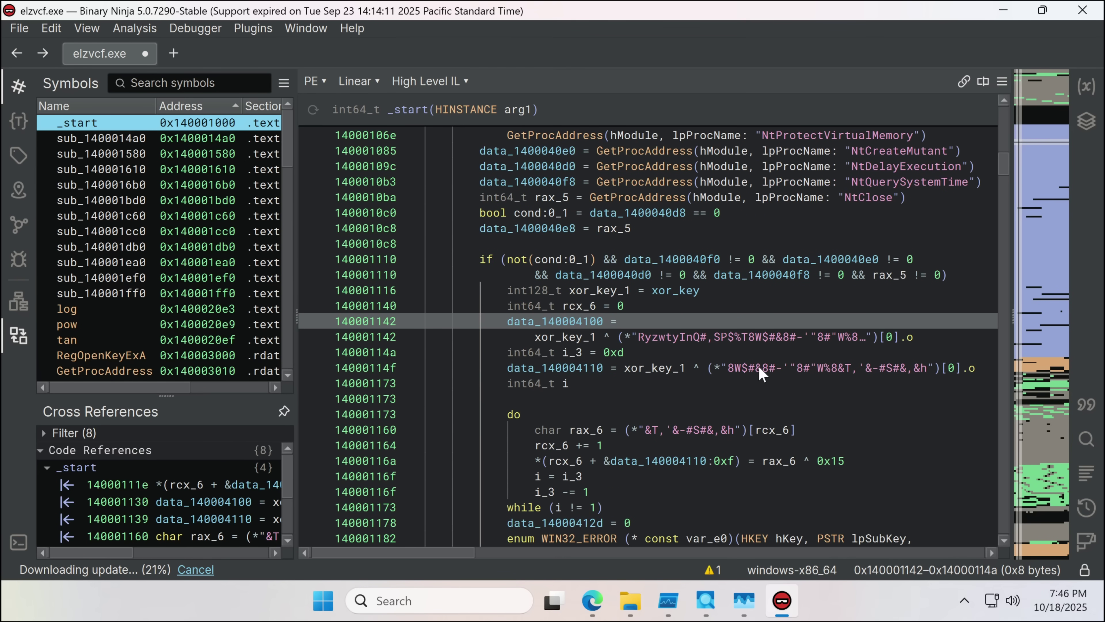
pyautogui.scroll(-1, 746, 365)
pyautogui.scroll(-2, 825, 418)
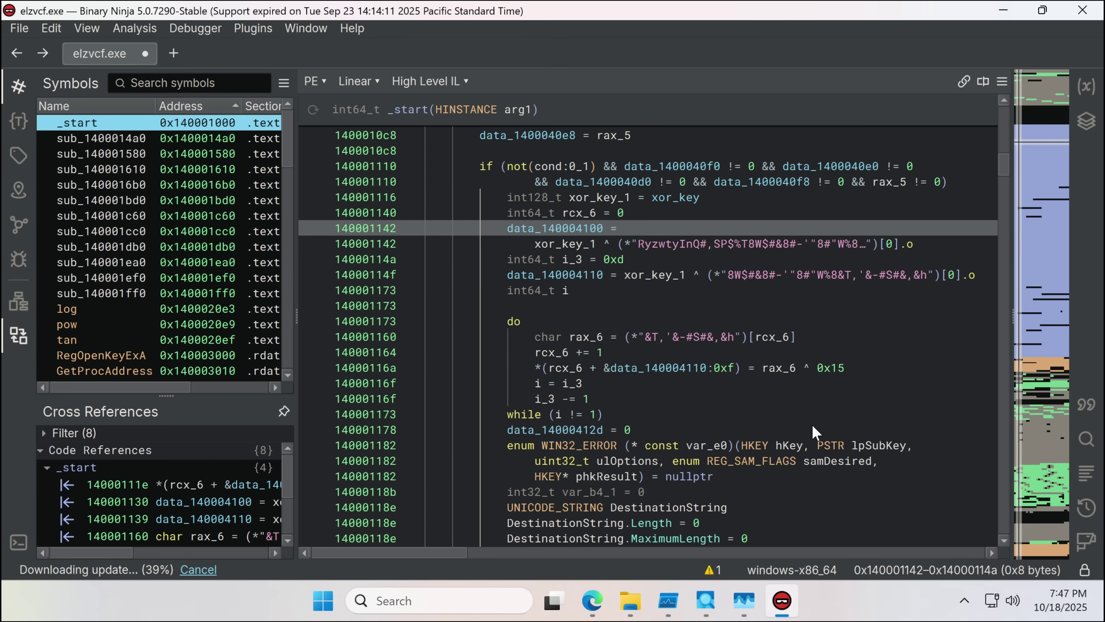
pyautogui.scroll(-4, 815, 432)
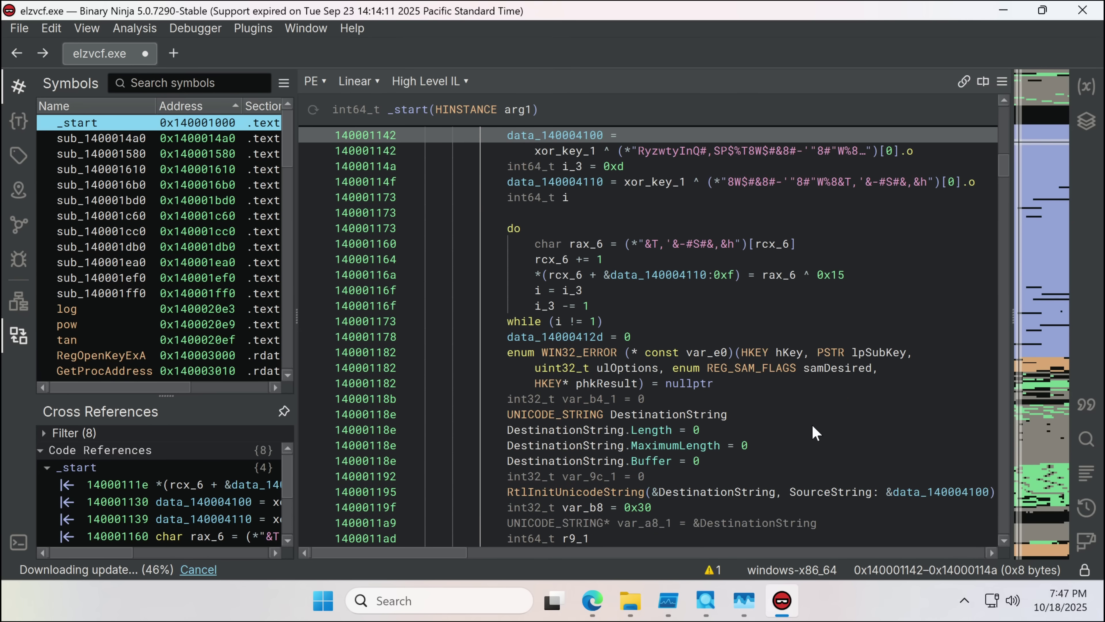
pyautogui.scroll(2, 815, 432)
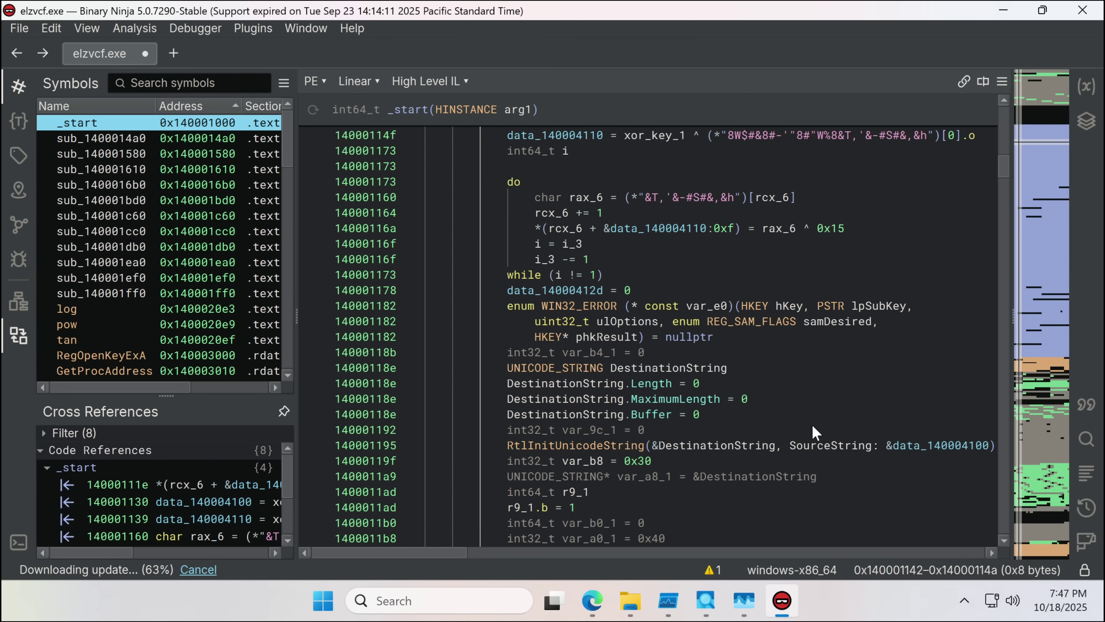
pyautogui.scroll(-6, 811, 423)
pyautogui.click(610, 306)
pyautogui.doubleClick(608, 307)
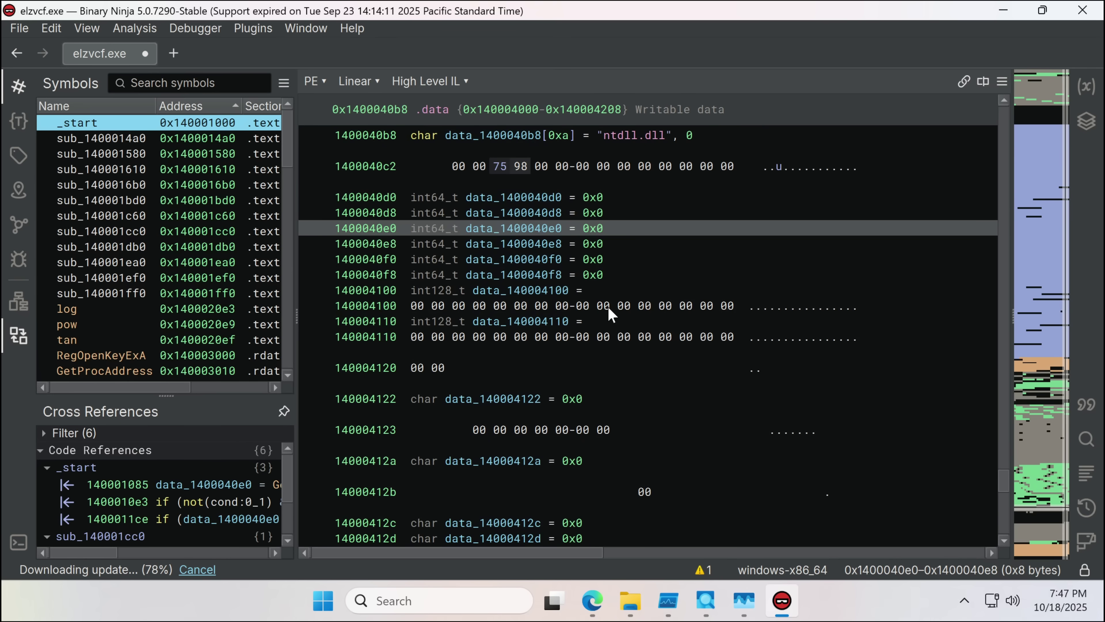
pyautogui.press('Escape')
pyautogui.scroll(-1, 585, 386)
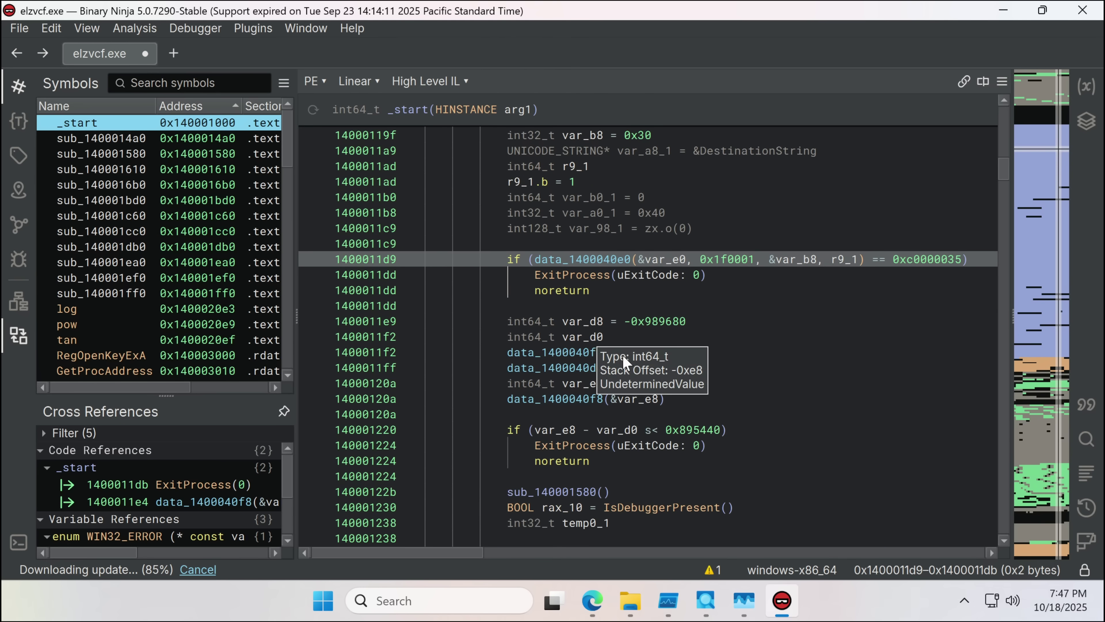
pyautogui.scroll(-5, 783, 272)
pyautogui.click(631, 272)
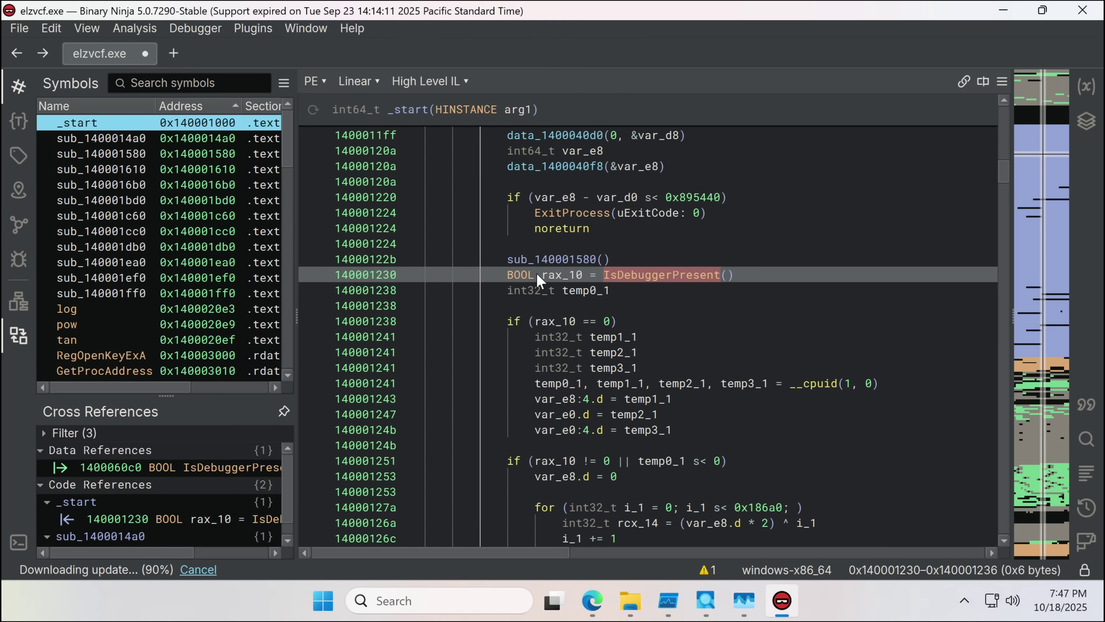
pyautogui.scroll(-5, 604, 348)
pyautogui.moveTo(615, 399)
pyautogui.scroll(-2, 814, 370)
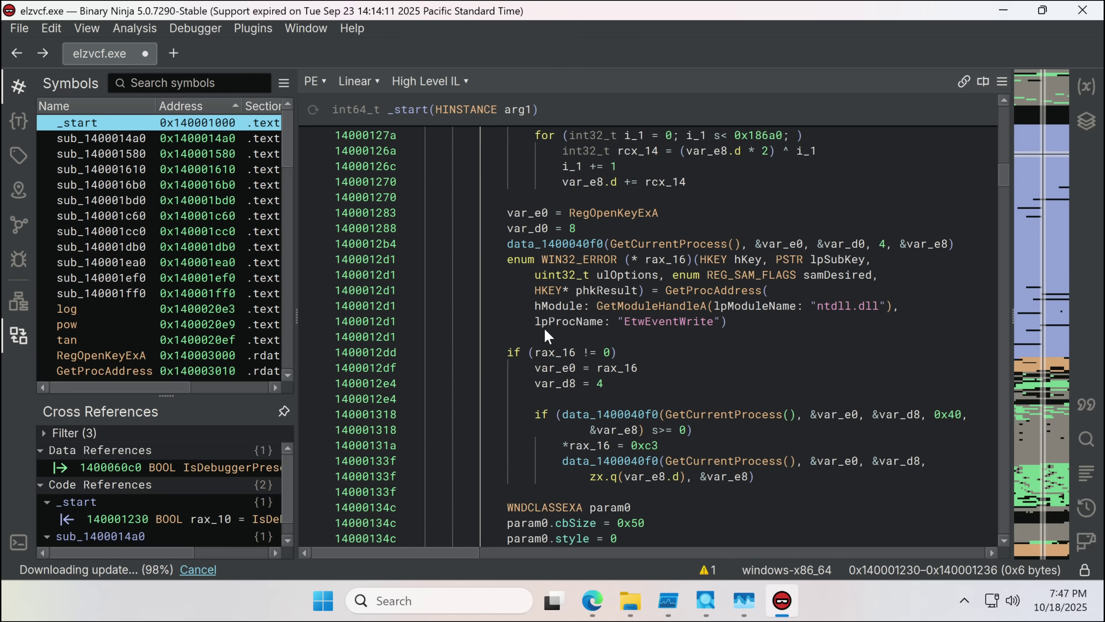
pyautogui.scroll(-1, 544, 327)
pyautogui.moveTo(545, 330)
pyautogui.scroll(-9, 495, 311)
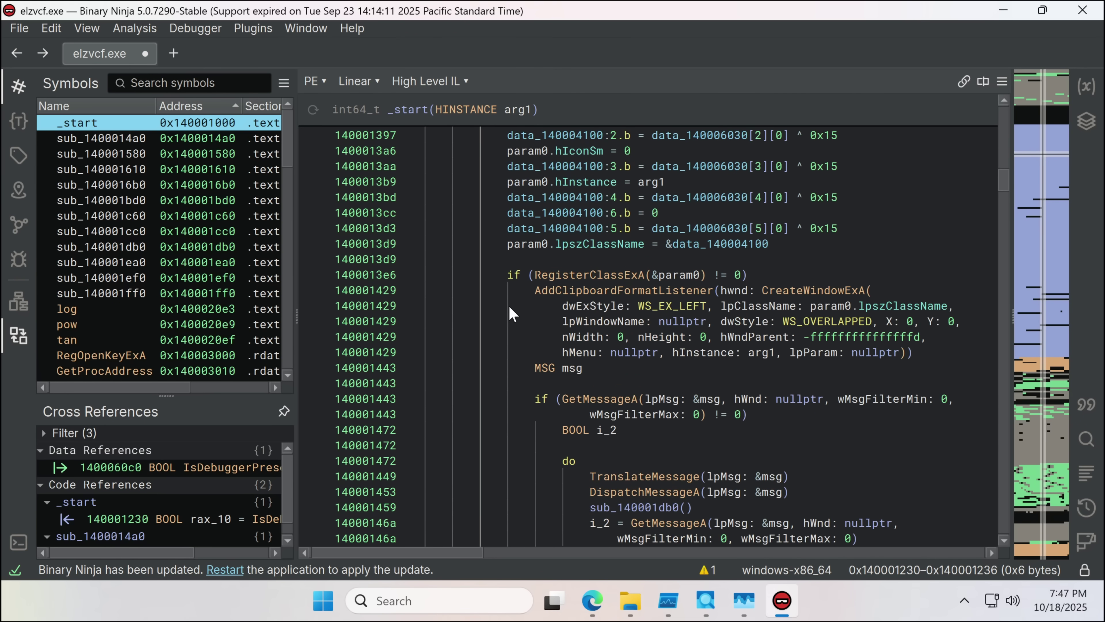
pyautogui.click(542, 290)
pyautogui.scroll(10, 542, 289)
pyautogui.moveTo(630, 600)
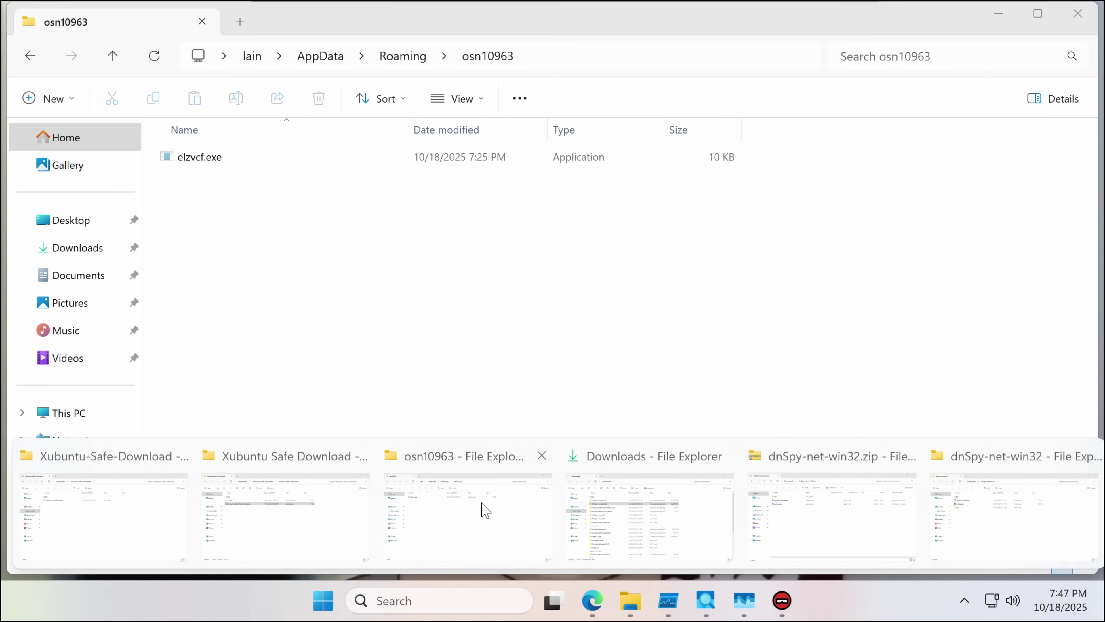
# Launch elzvcf.exe in the osn10963 folder with Debug with x64dbg
pyautogui.click(483, 511)
pyautogui.rightClick(257, 169)
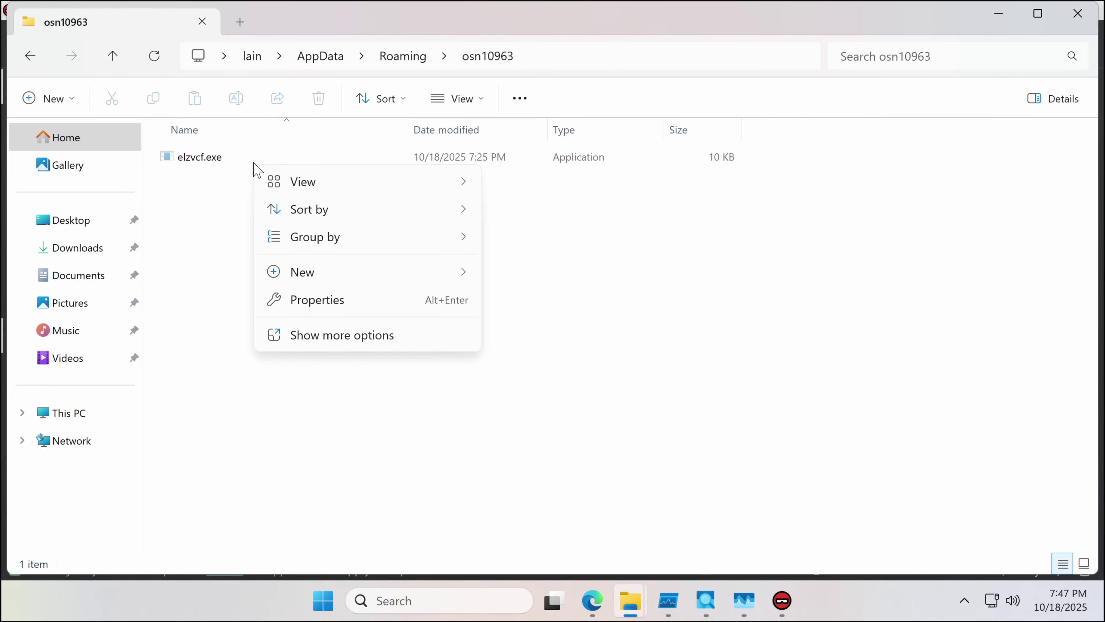
pyautogui.rightClick(232, 163)
pyautogui.click(404, 195)
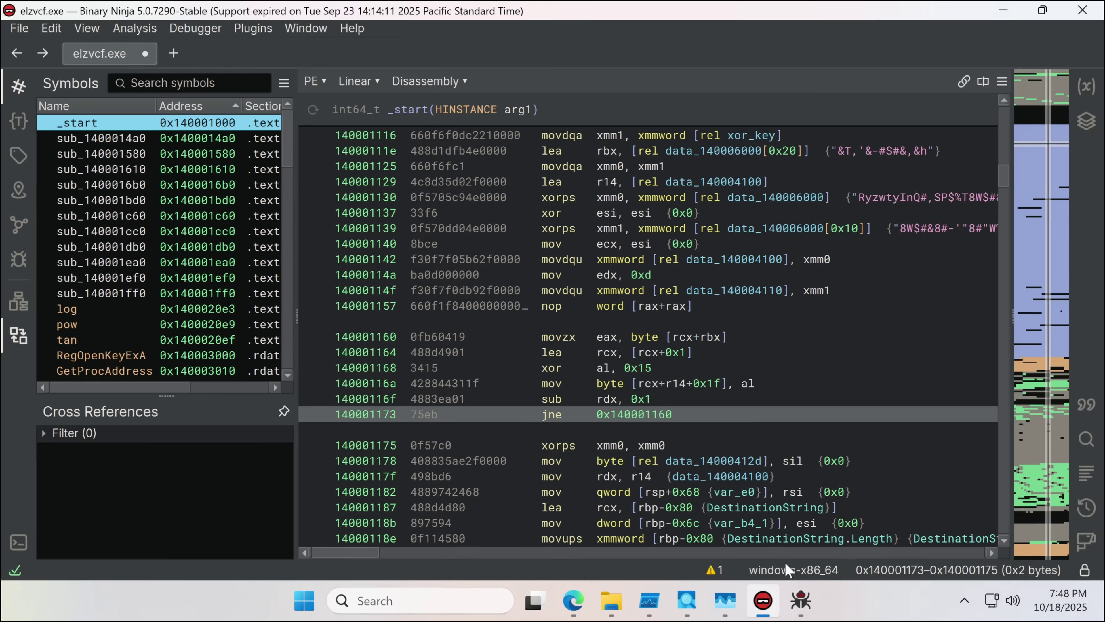
# Confirm the x64dbg preferences and restart elzvcf.exe from the beginning
pyautogui.click(803, 605)
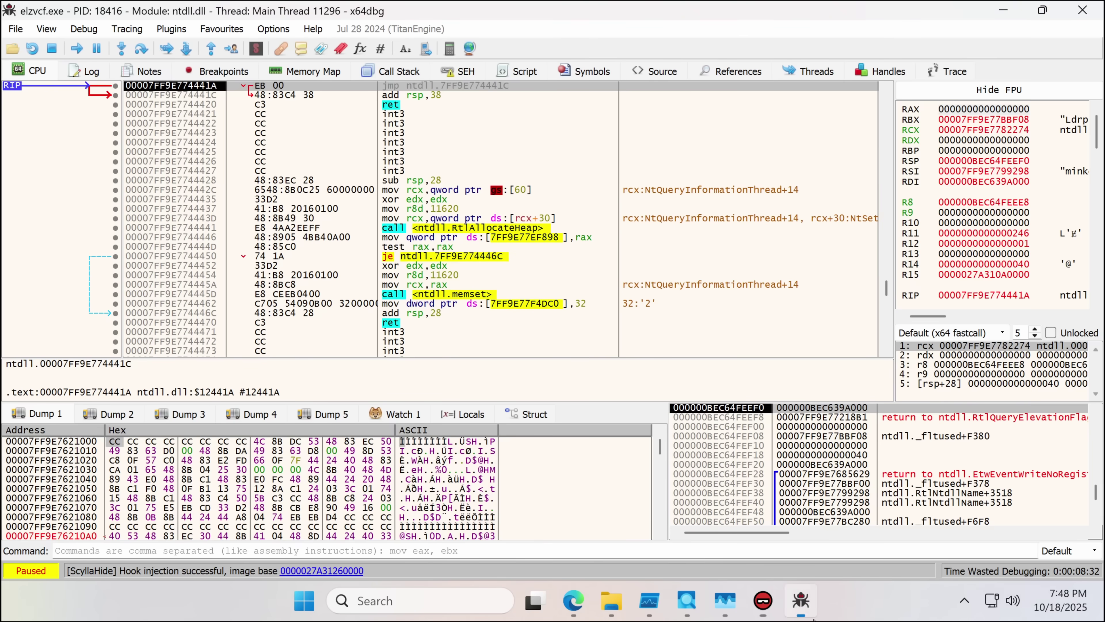
pyautogui.click(273, 28)
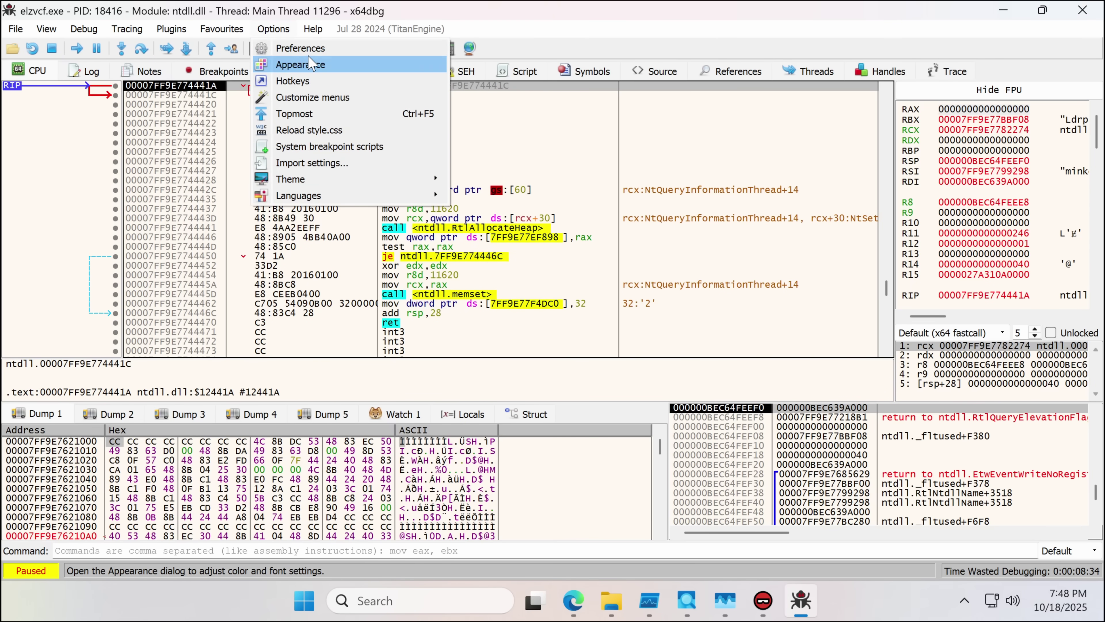
pyautogui.click(296, 48)
pyautogui.press('Return')
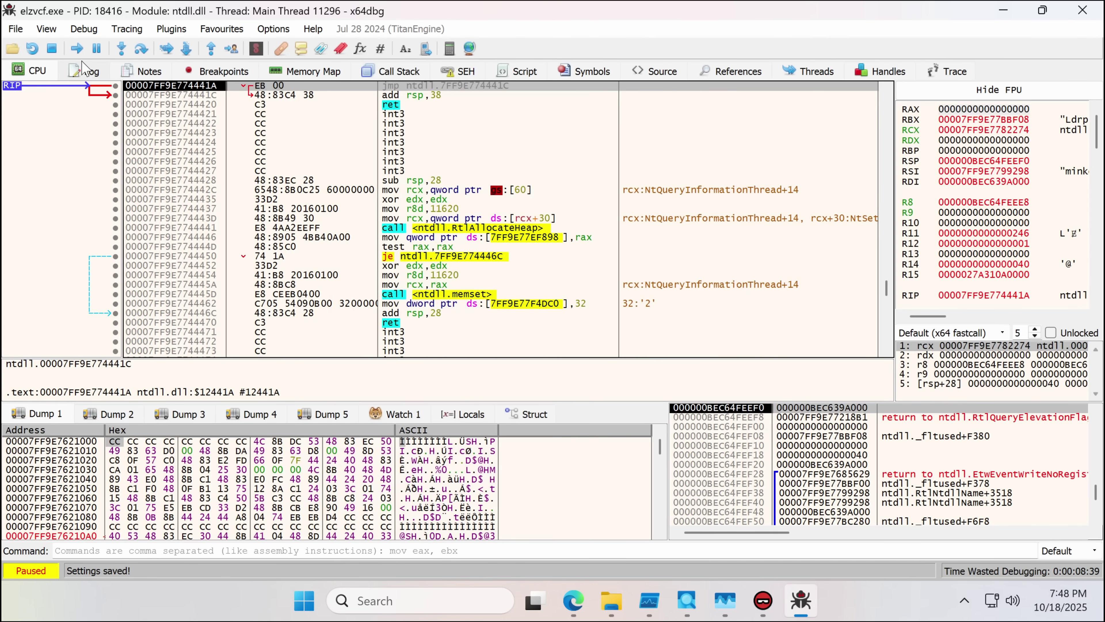
pyautogui.click(35, 48)
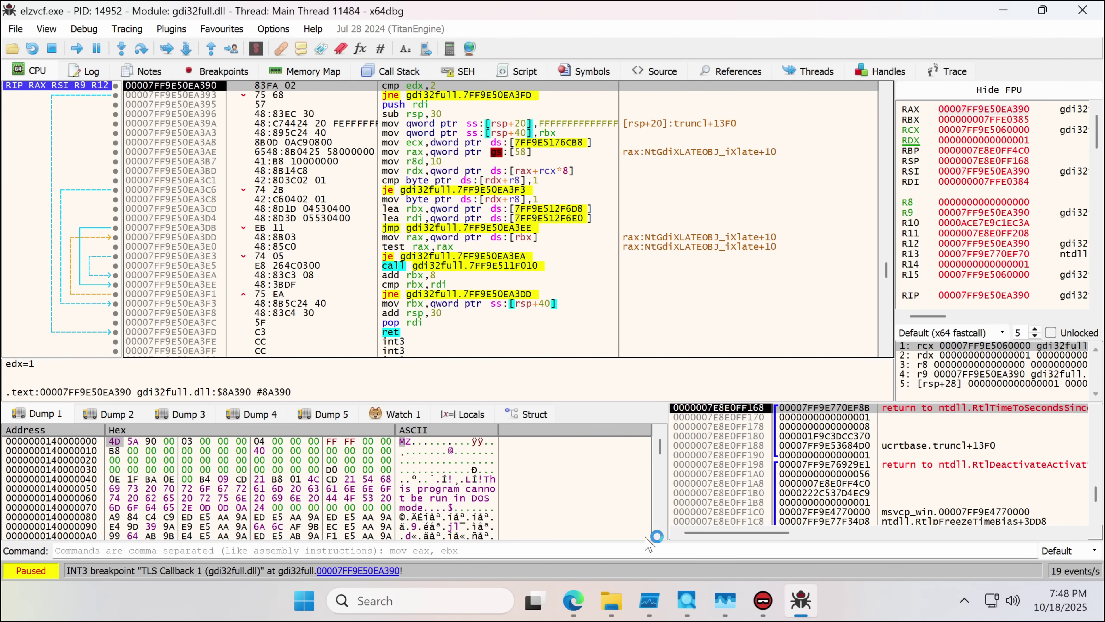
pyautogui.click(766, 603)
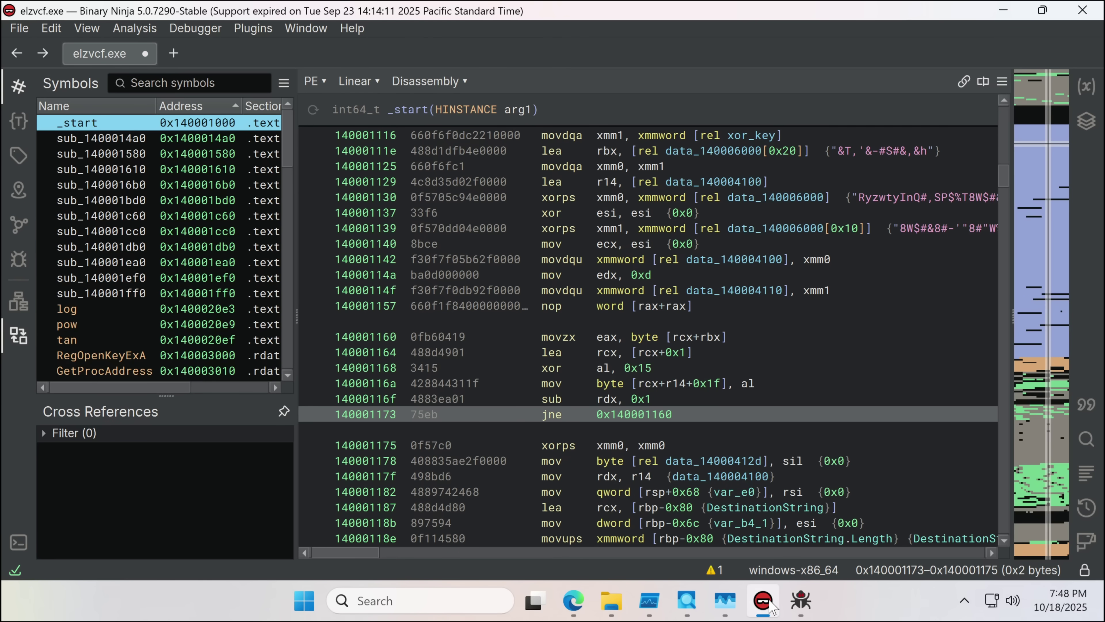
pyautogui.click(801, 600)
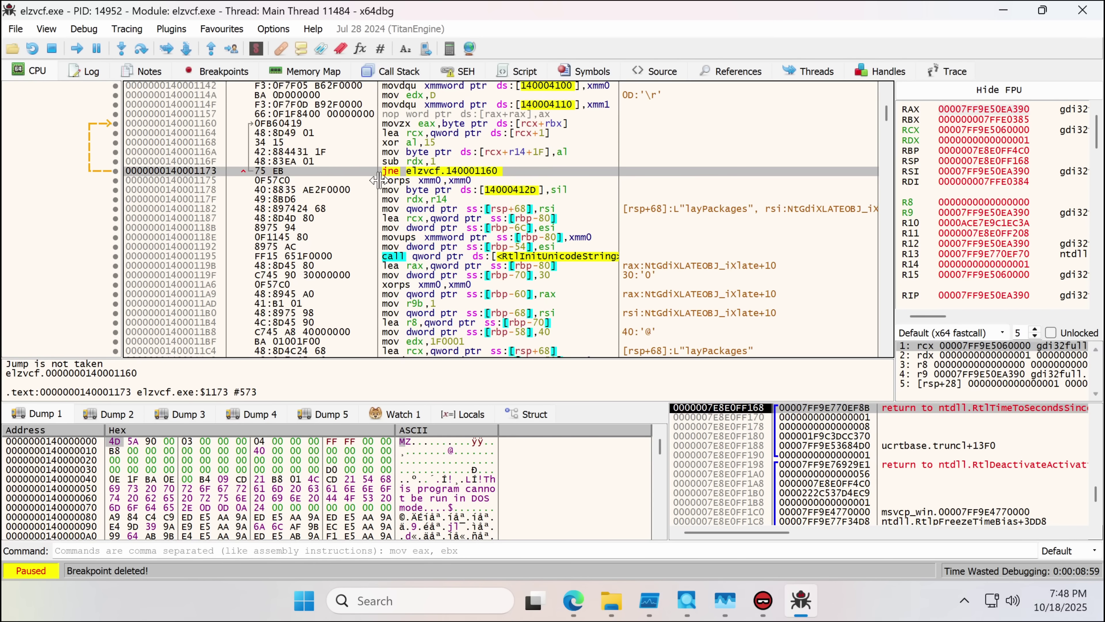
# Set a breakpoint at 140001175 after the decode loop and run to it
pyautogui.click(376, 189)
pyautogui.press('Up')
pyautogui.press('Up')
pyautogui.press('Down')
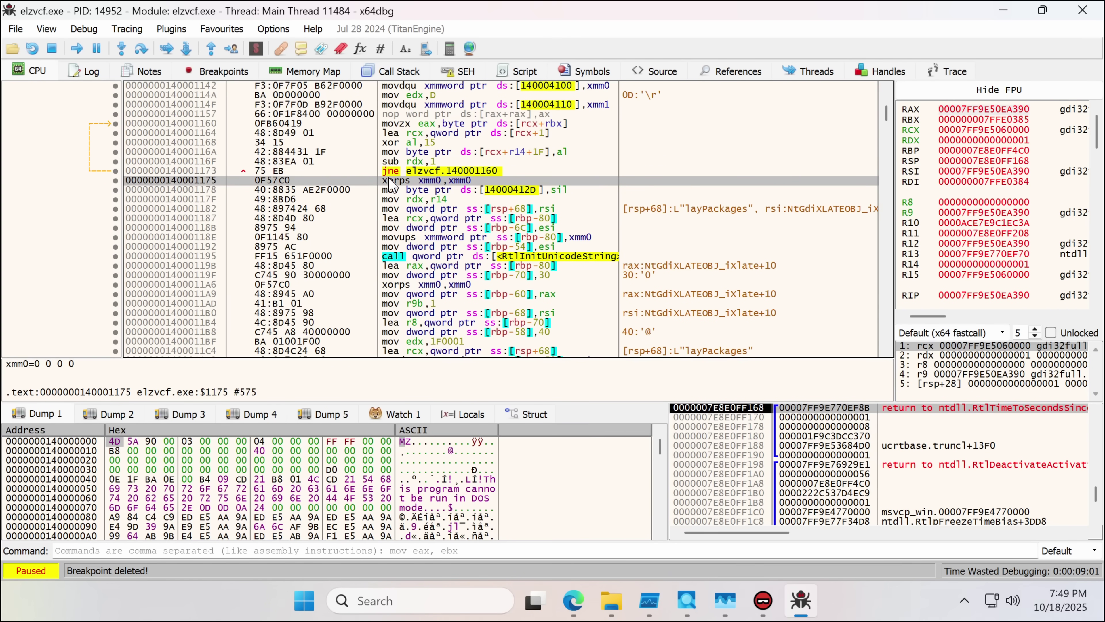
pyautogui.press('F2')
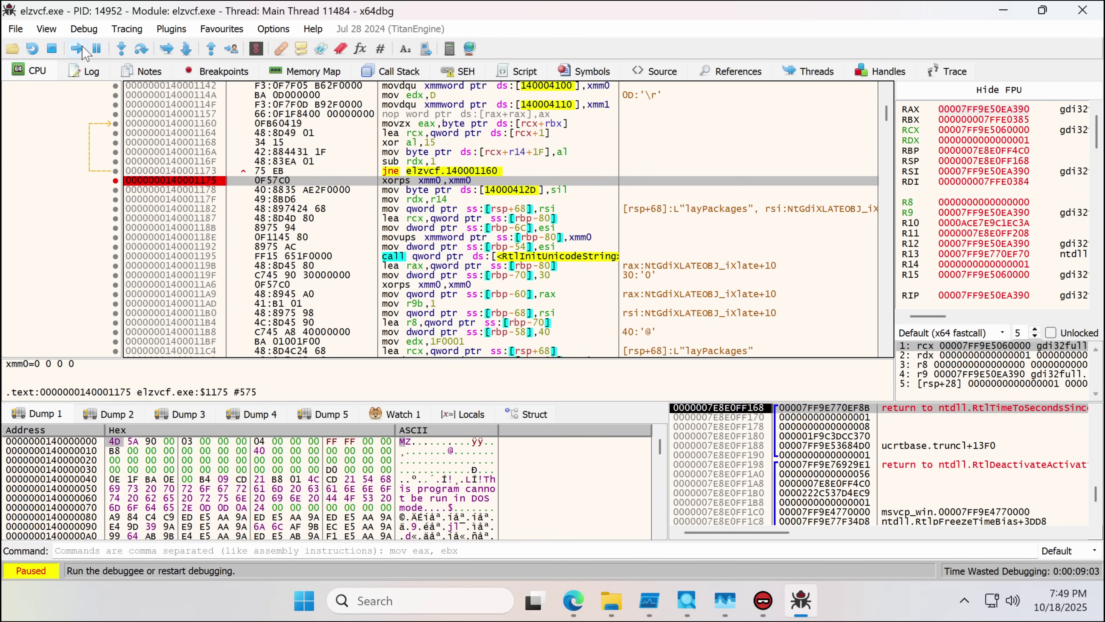
pyautogui.click(83, 50)
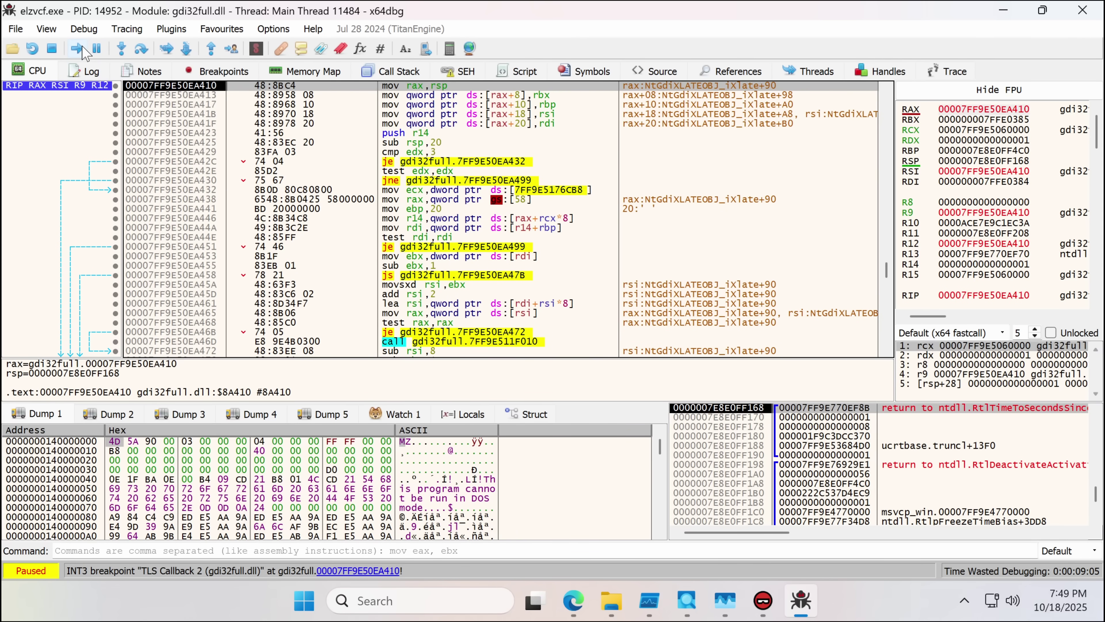
pyautogui.scroll(2, 427, 196)
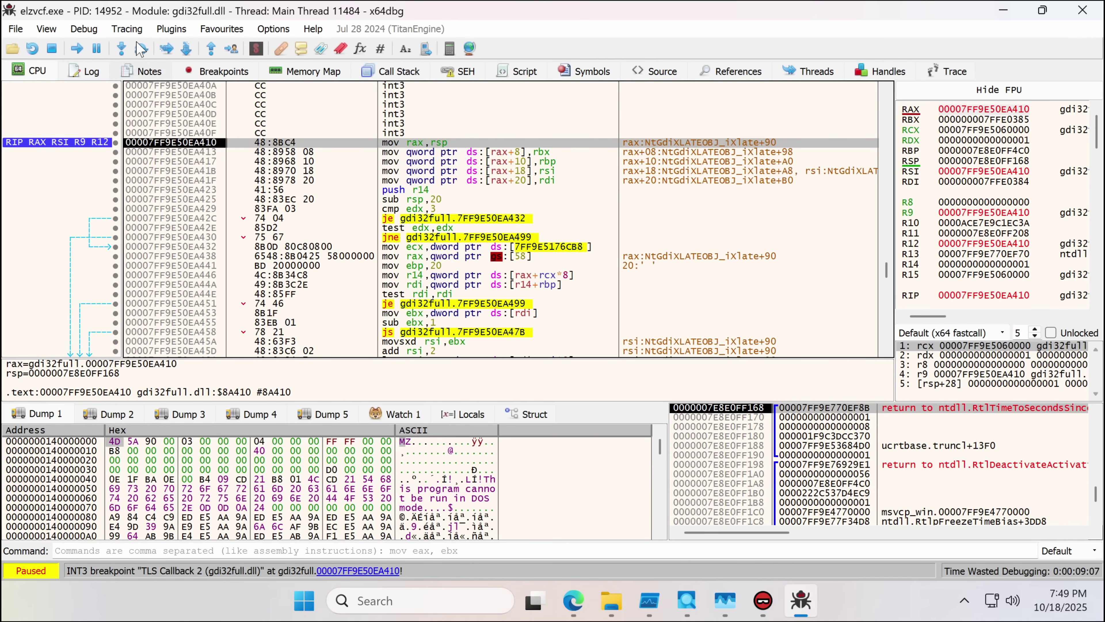
pyautogui.click(78, 48)
# Follow address 140001142 in the memory dump to view the decoded mutex name
pyautogui.scroll(1, 531, 271)
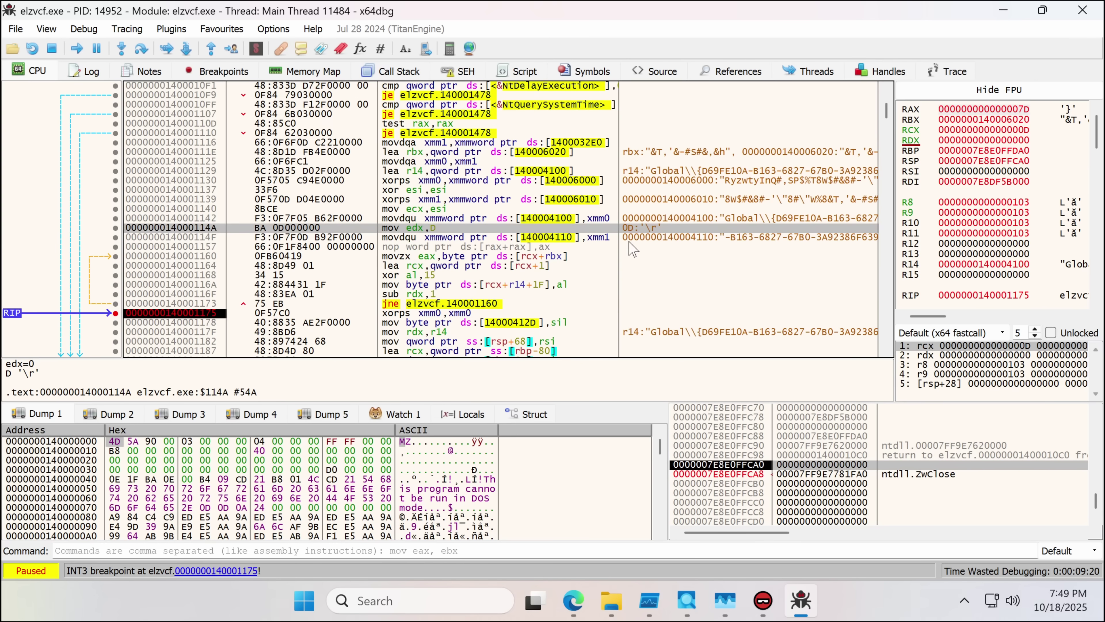
pyautogui.click(770, 212)
pyautogui.click(745, 227)
pyautogui.click(702, 213)
pyautogui.rightClick(703, 220)
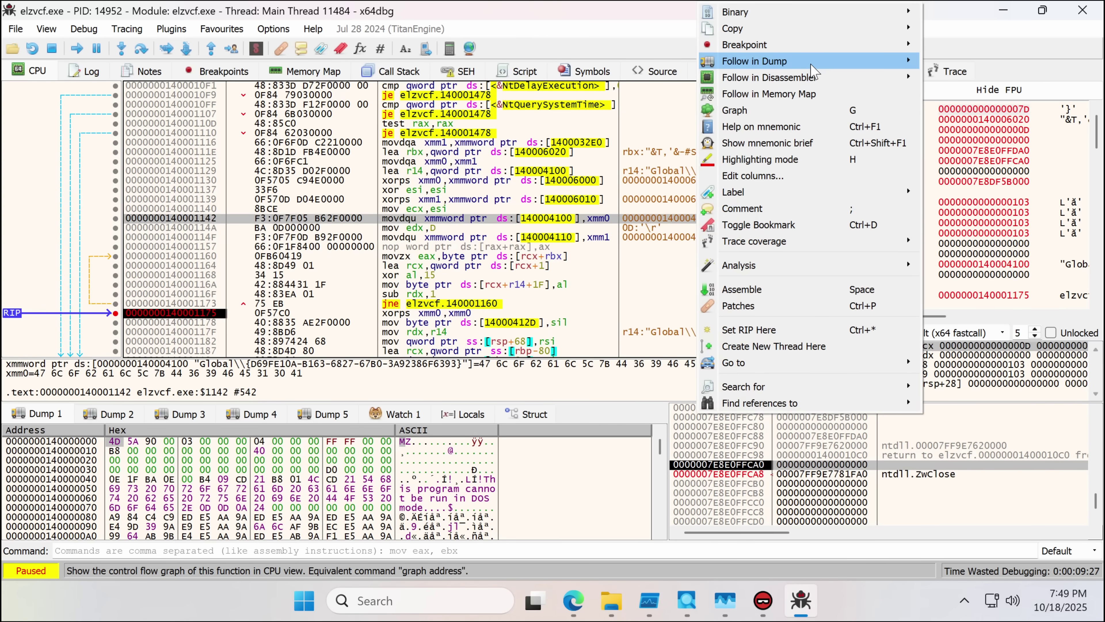
pyautogui.moveTo(812, 65)
pyautogui.click(531, 62)
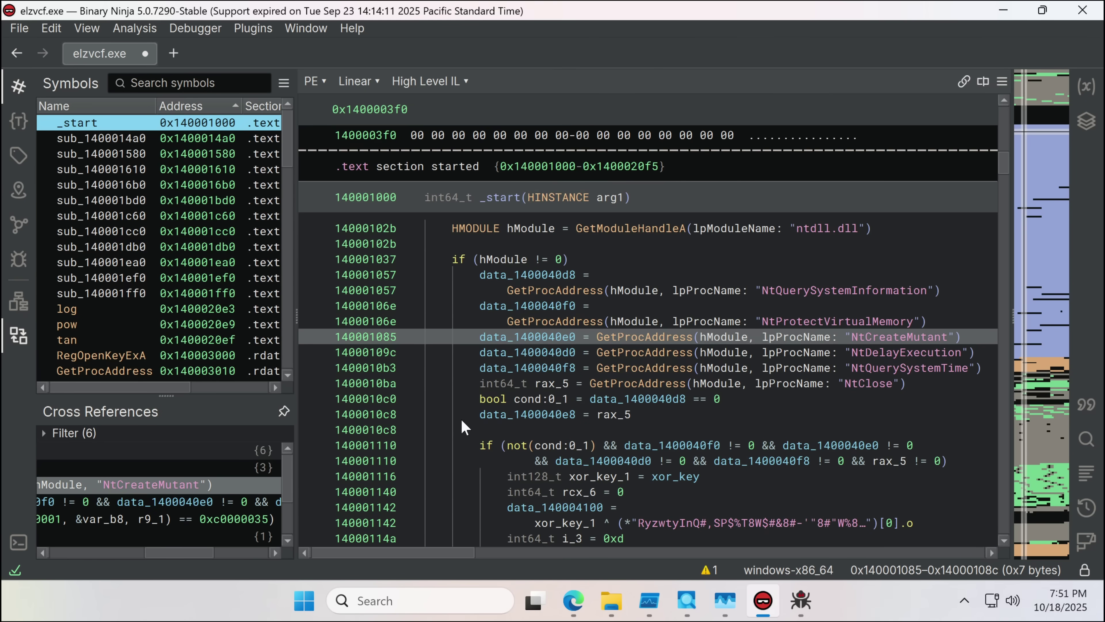
# Highlight uses of hModule and data_1400040d8 across the NtCreateMutant and NtQuerySystemInformation lookups
pyautogui.click(845, 336)
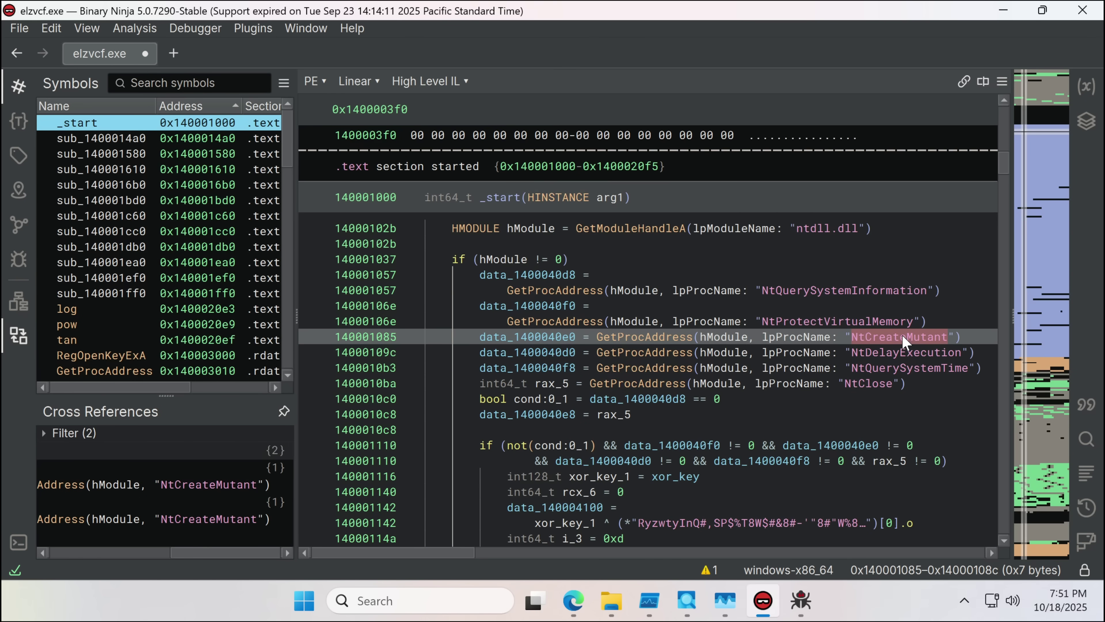
pyautogui.click(745, 356)
pyautogui.click(713, 335)
pyautogui.click(661, 306)
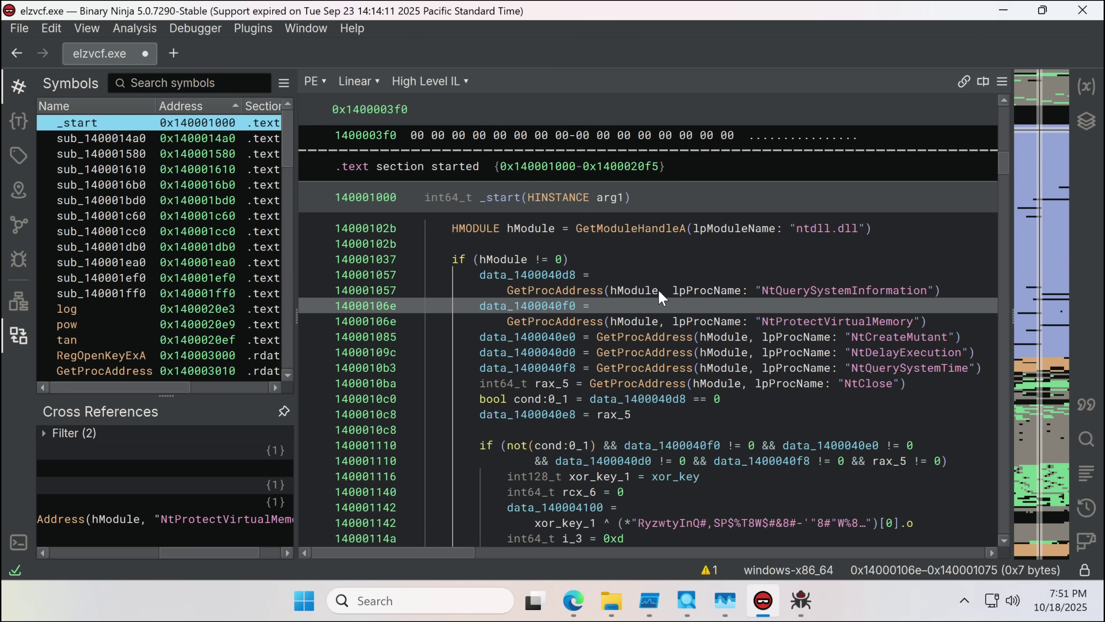
pyautogui.click(661, 291)
pyautogui.click(634, 302)
pyautogui.click(670, 288)
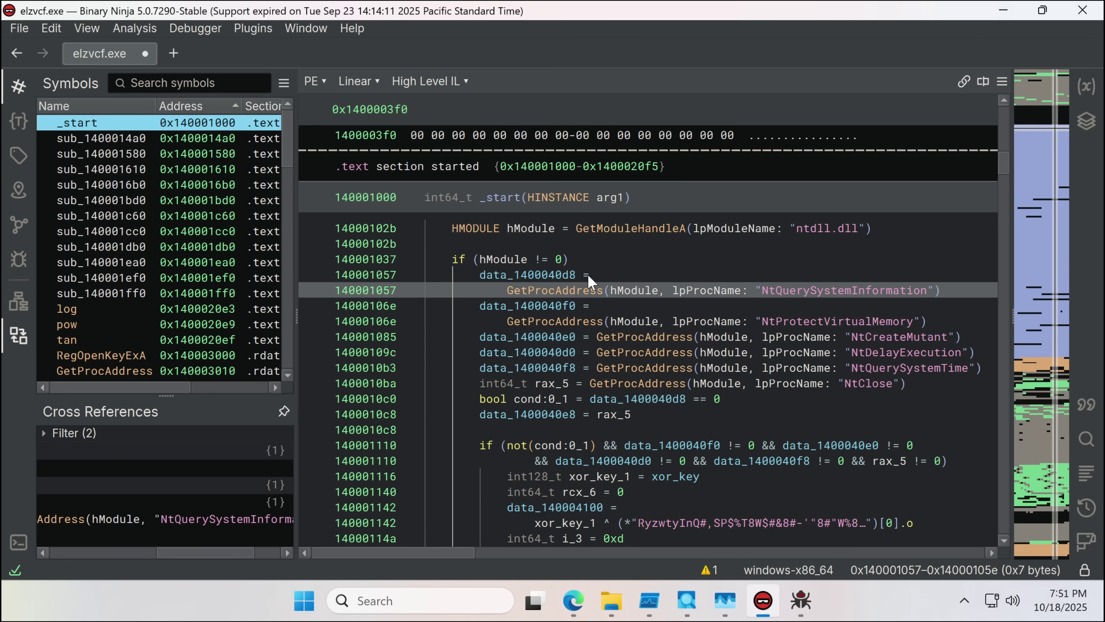
pyautogui.click(524, 278)
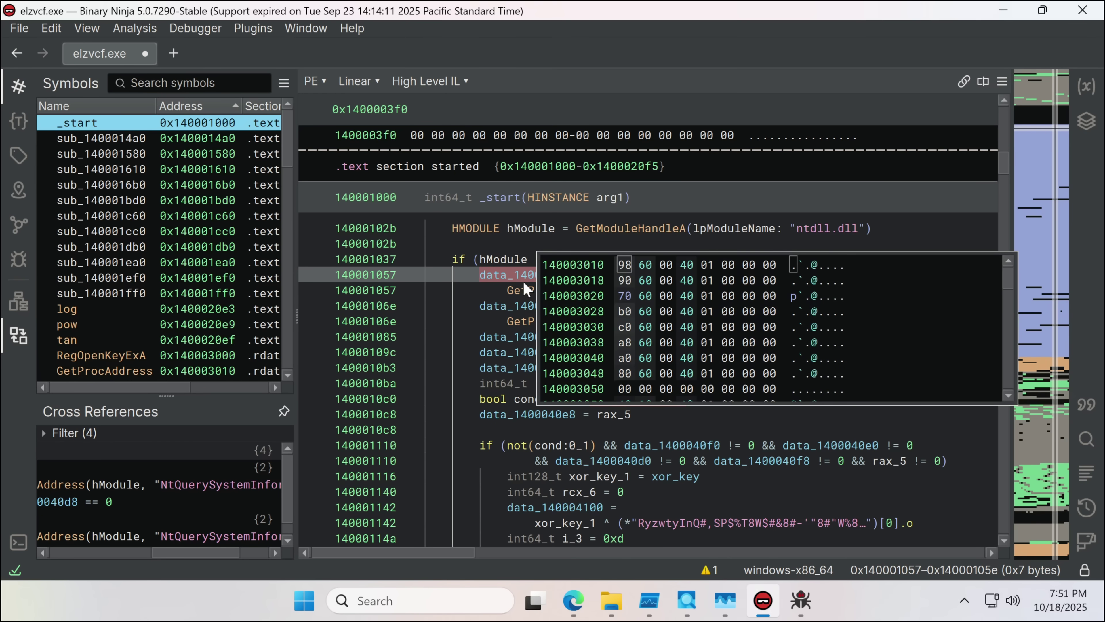
# Scroll down past the IsDebuggerPresent check and open the sub_140001580 call
pyautogui.scroll(-2, 600, 372)
pyautogui.scroll(-5, 608, 460)
pyautogui.scroll(-9, 609, 460)
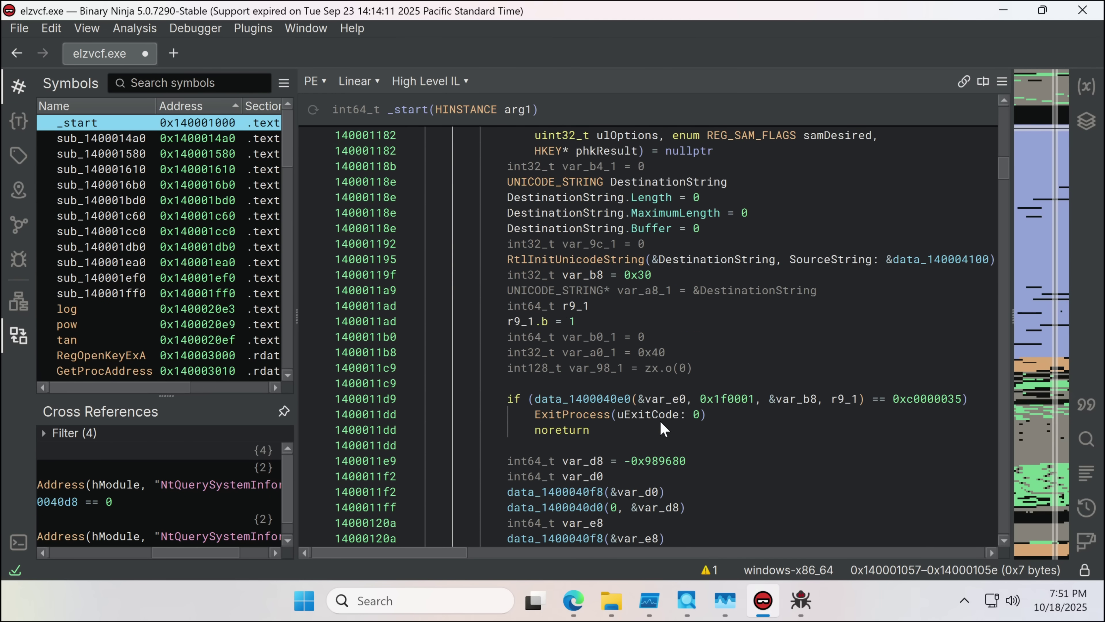
pyautogui.scroll(7, 622, 427)
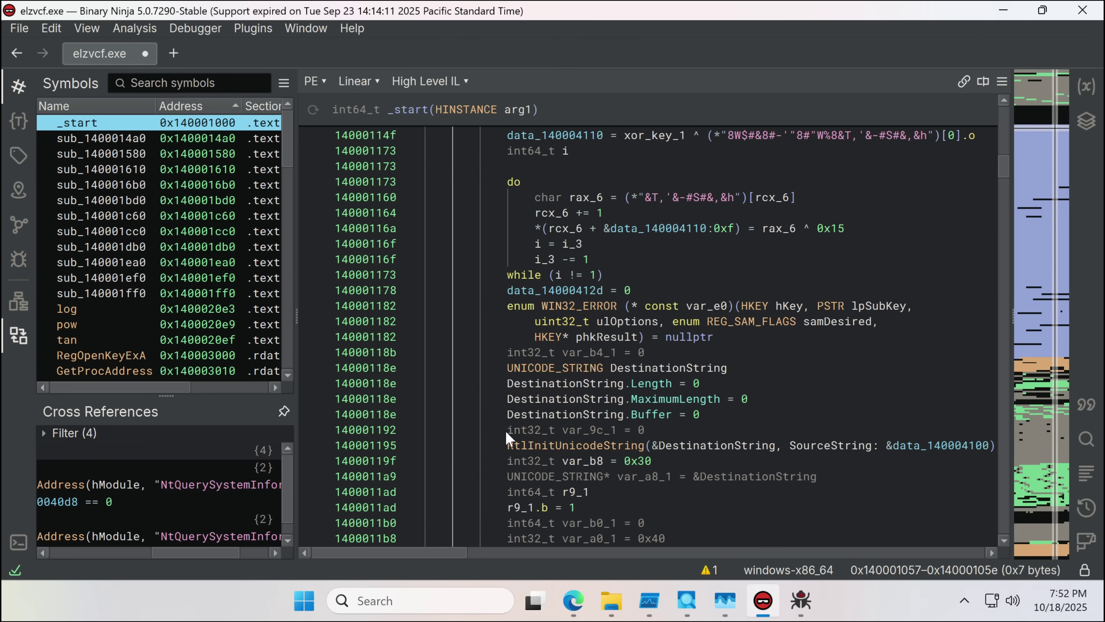
pyautogui.scroll(5, 532, 398)
pyautogui.scroll(-11, 533, 399)
pyautogui.scroll(-5, 533, 403)
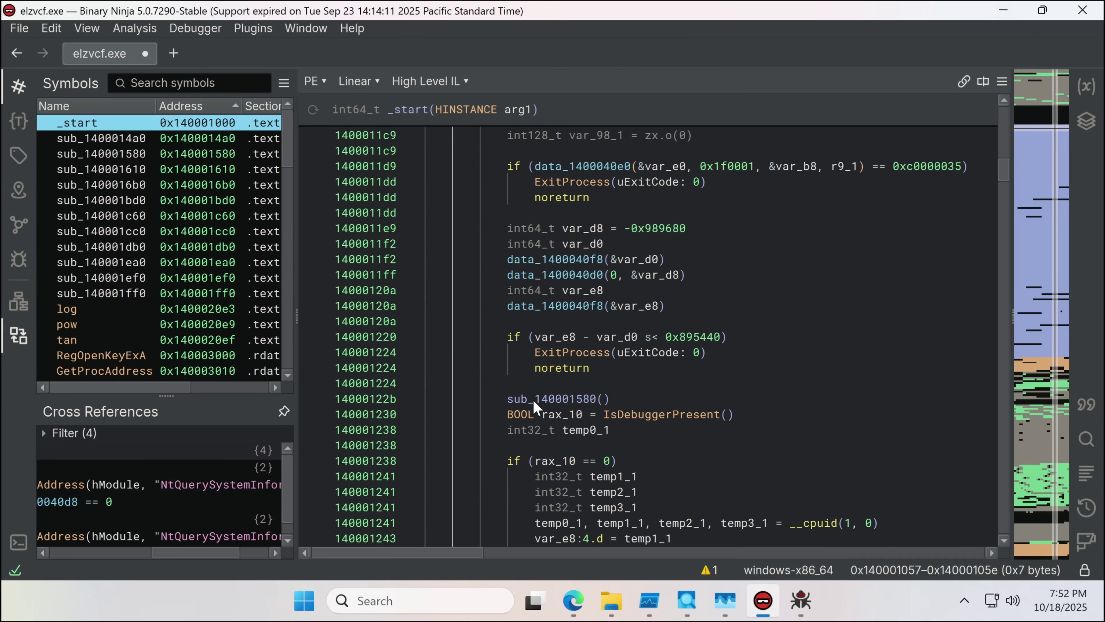
pyautogui.scroll(-1, 618, 359)
pyautogui.click(568, 260)
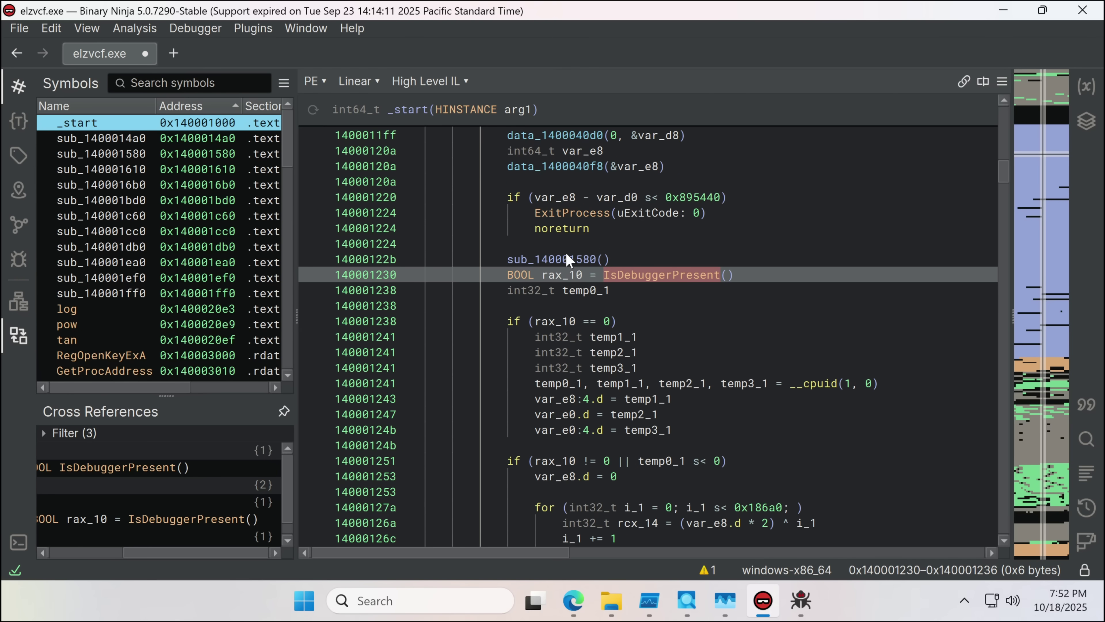
pyautogui.doubleClick(568, 260)
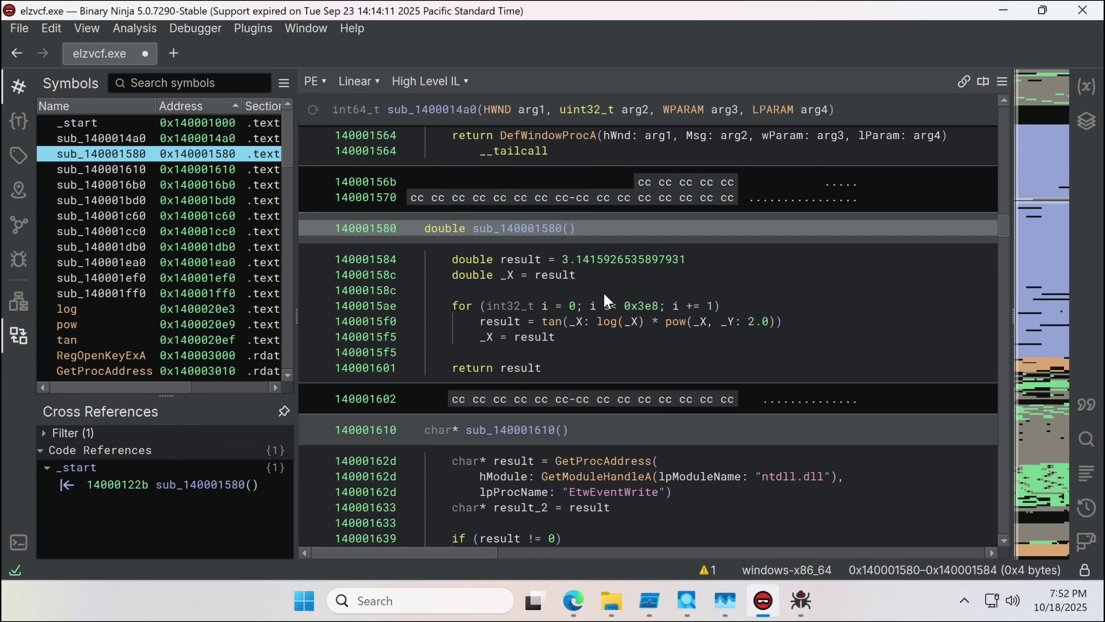
# Inspect the 3.14159 constant, loop variable i and the call site in _start
pyautogui.click(635, 260)
pyautogui.click(593, 306)
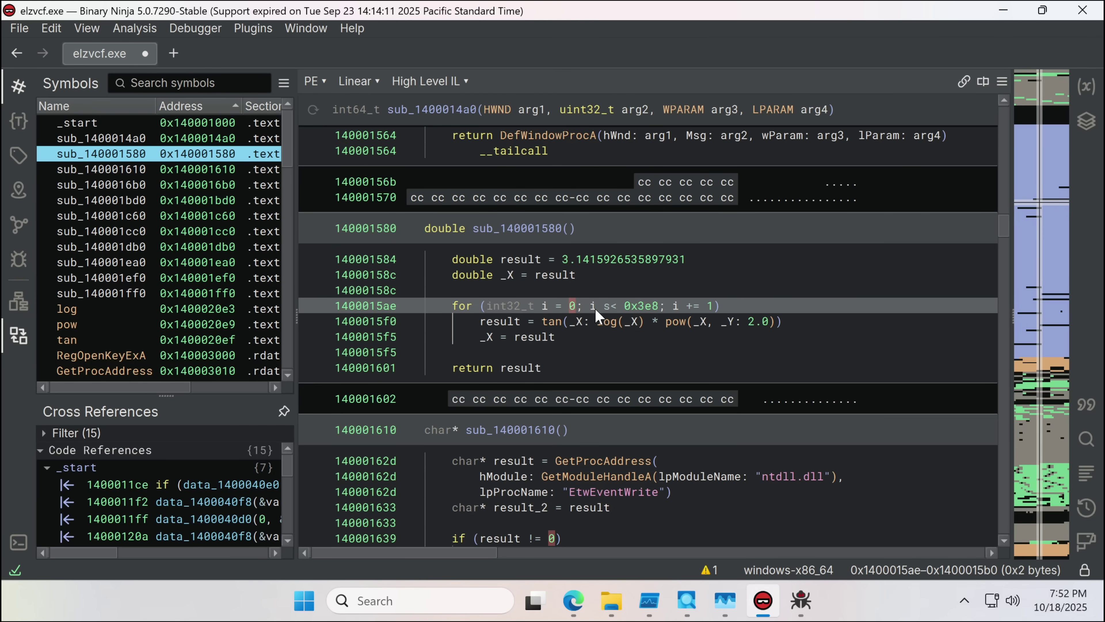
pyautogui.click(652, 305)
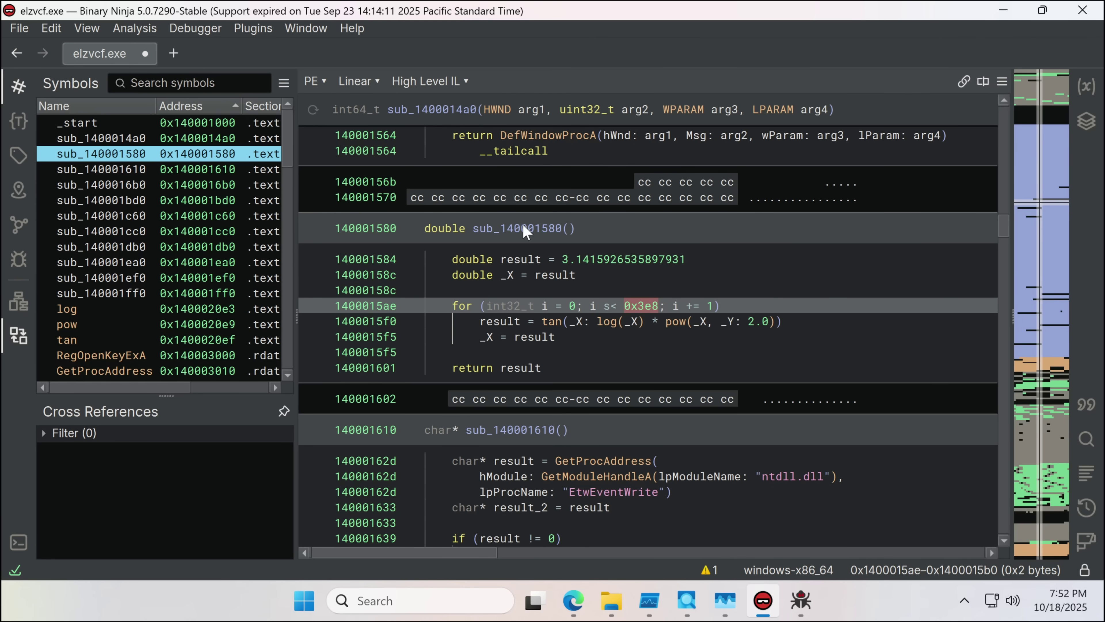
pyautogui.doubleClick(526, 228)
pyautogui.press('Escape')
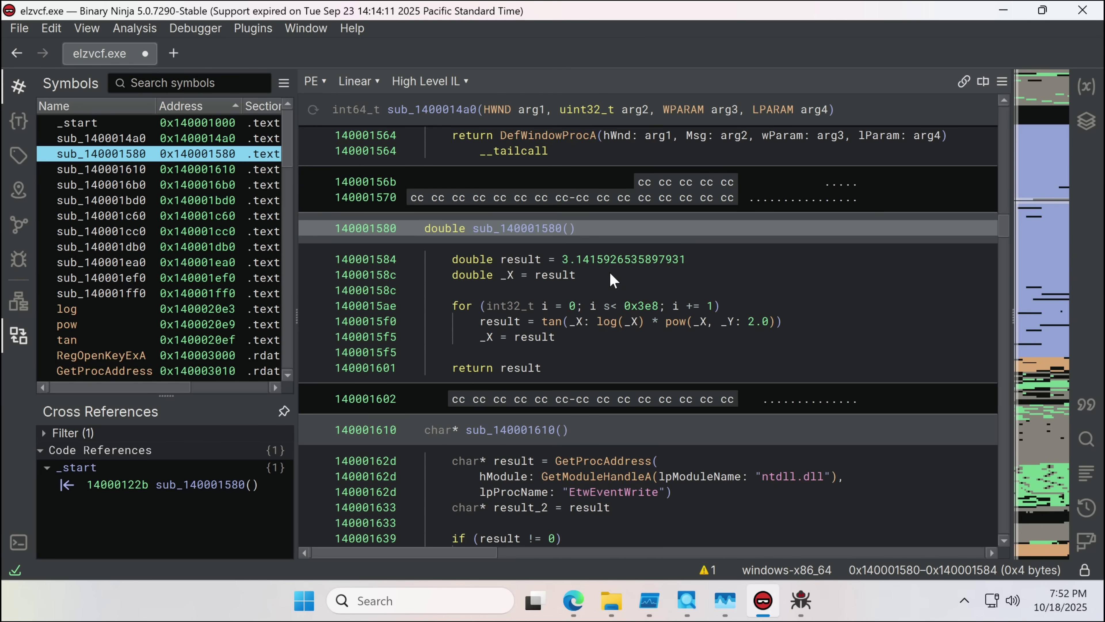
pyautogui.click(619, 259)
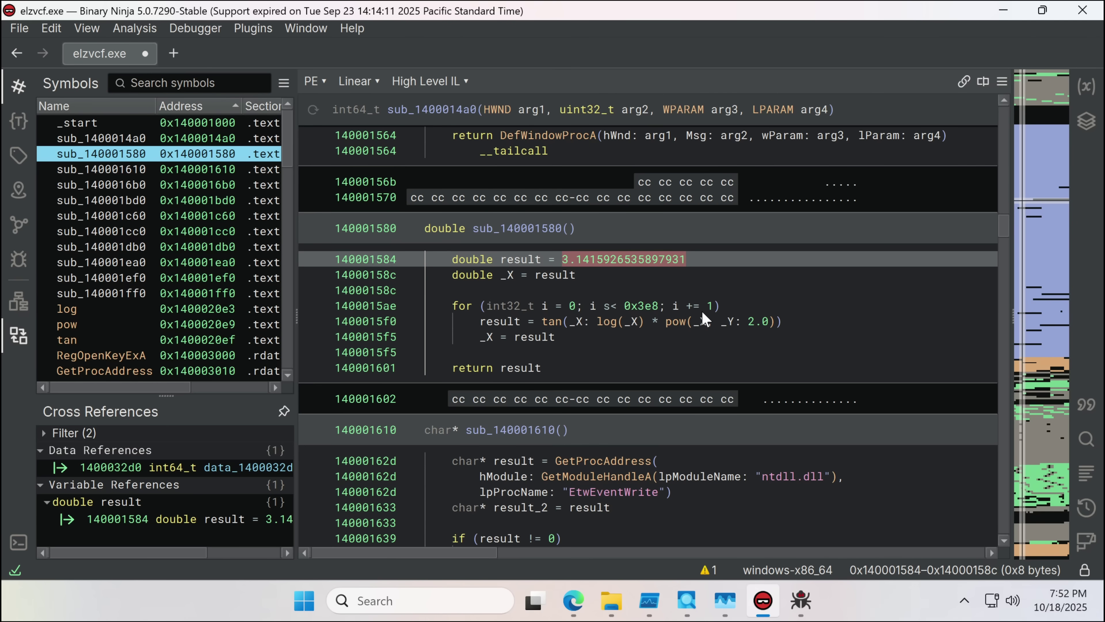
pyautogui.press('Escape')
pyautogui.hotkey('ctrl', ']')
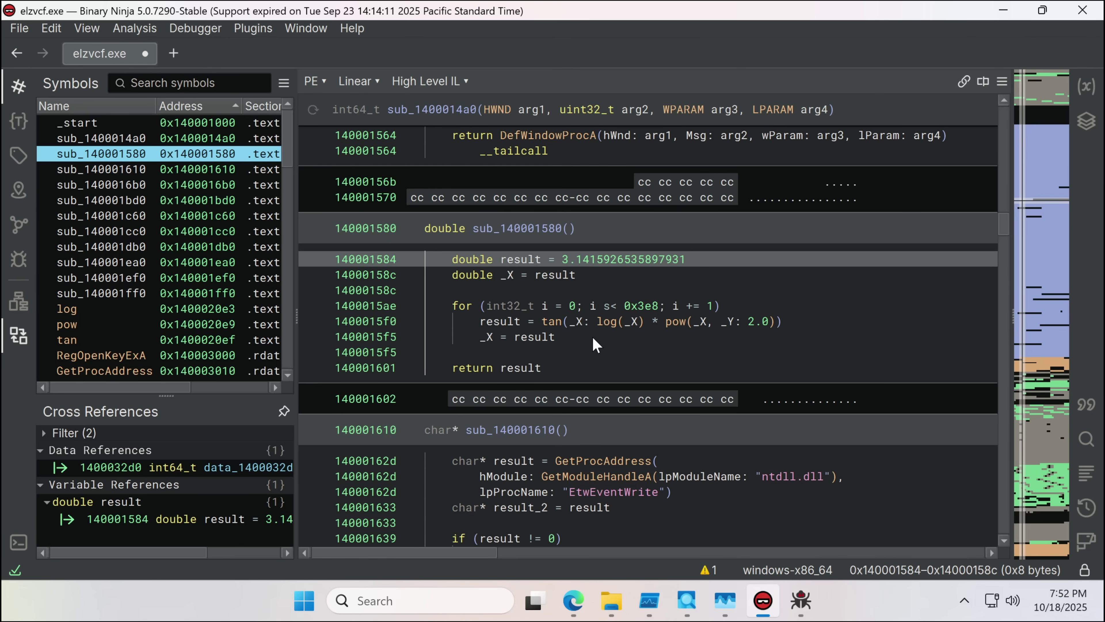
# Display loop bound 0x3e8 as decimal 1000 and check the tan and _X references
pyautogui.click(637, 305)
pyautogui.click(518, 308)
pyautogui.click(553, 321)
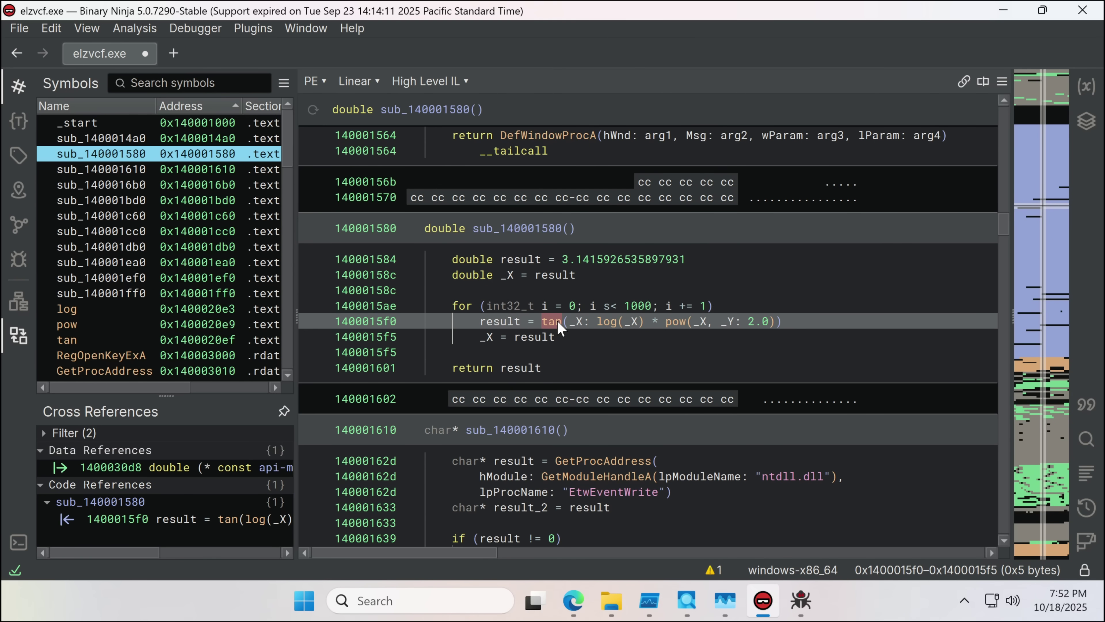
pyautogui.click(588, 318)
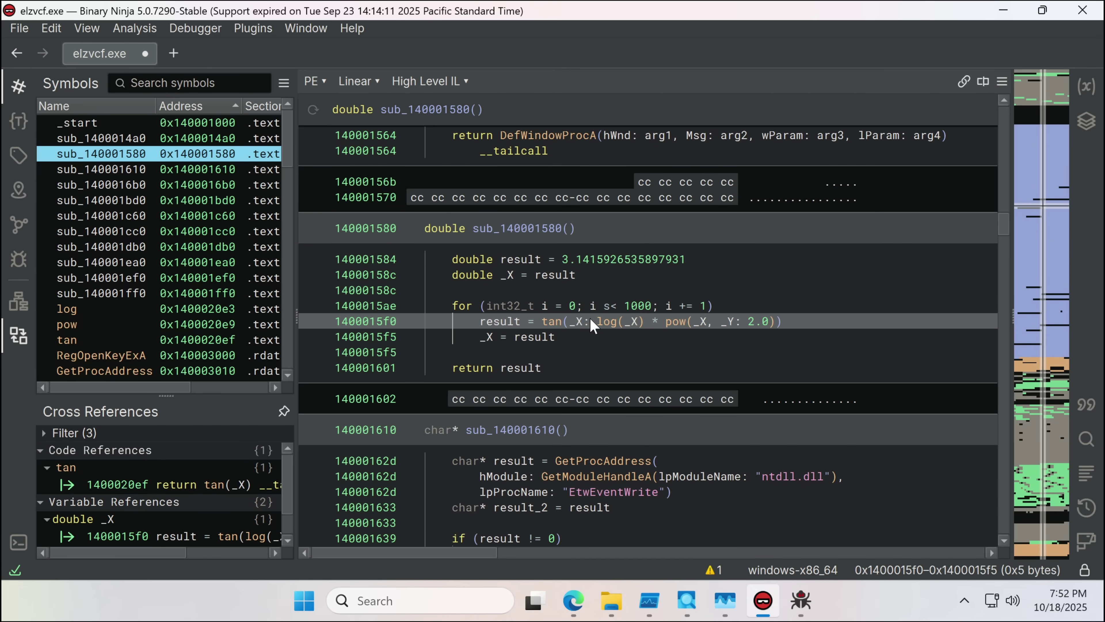
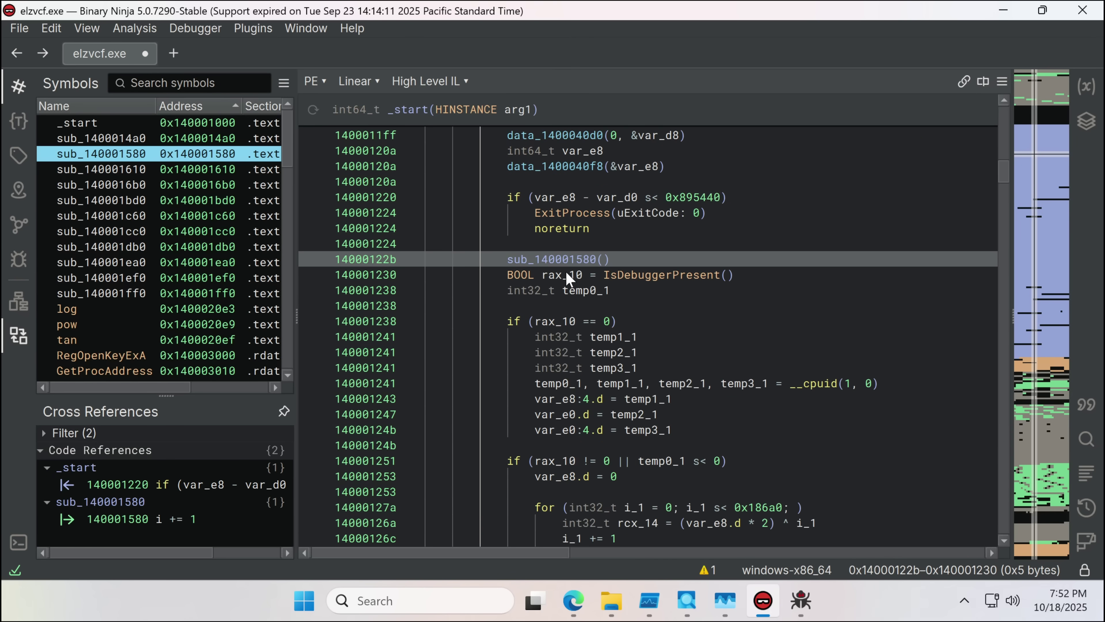
pyautogui.click(561, 262)
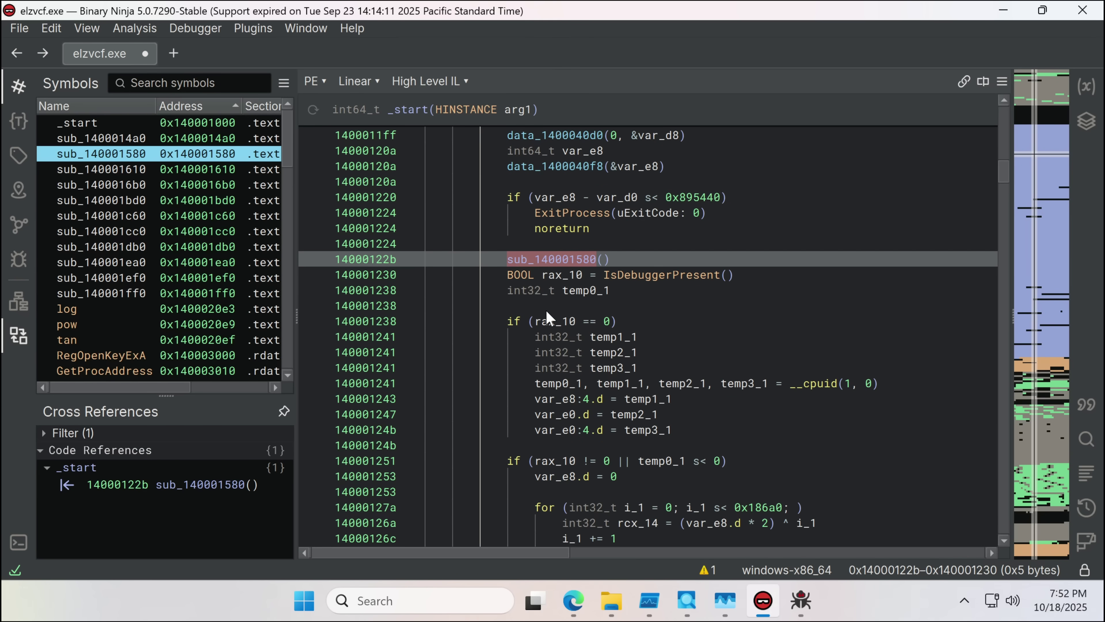
pyautogui.scroll(-4, 551, 313)
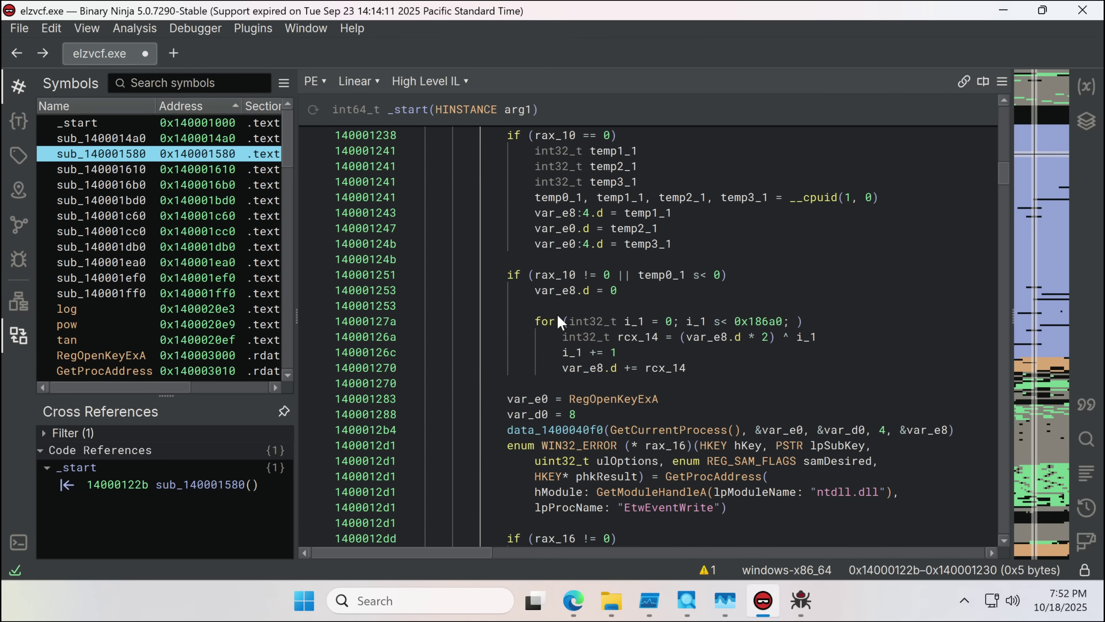
pyautogui.click(623, 403)
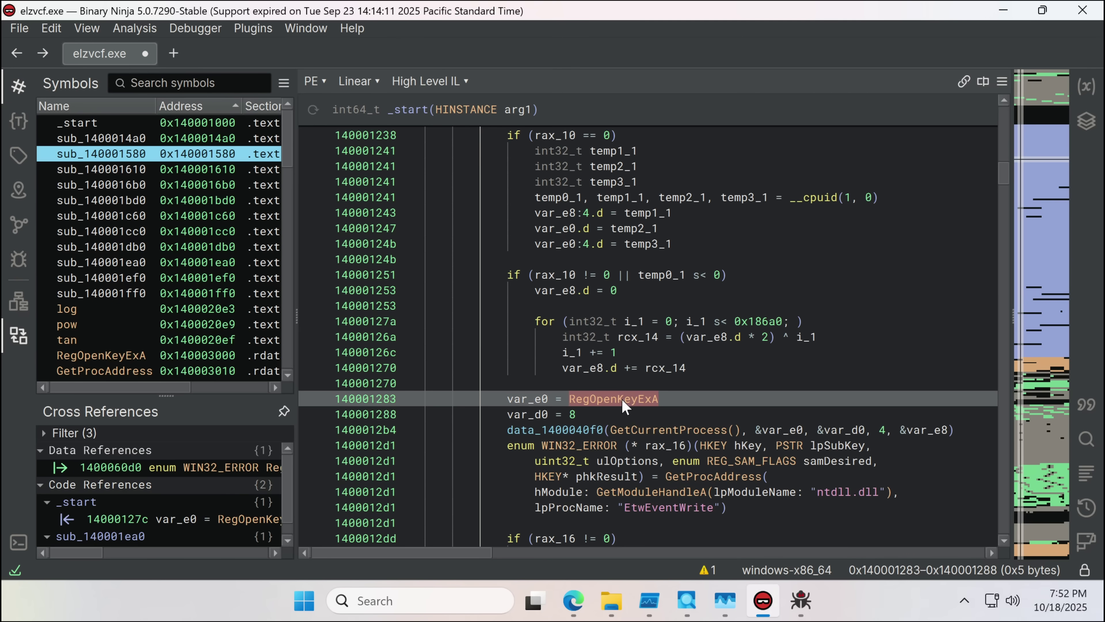
pyautogui.click(527, 399)
pyautogui.doubleClick(575, 426)
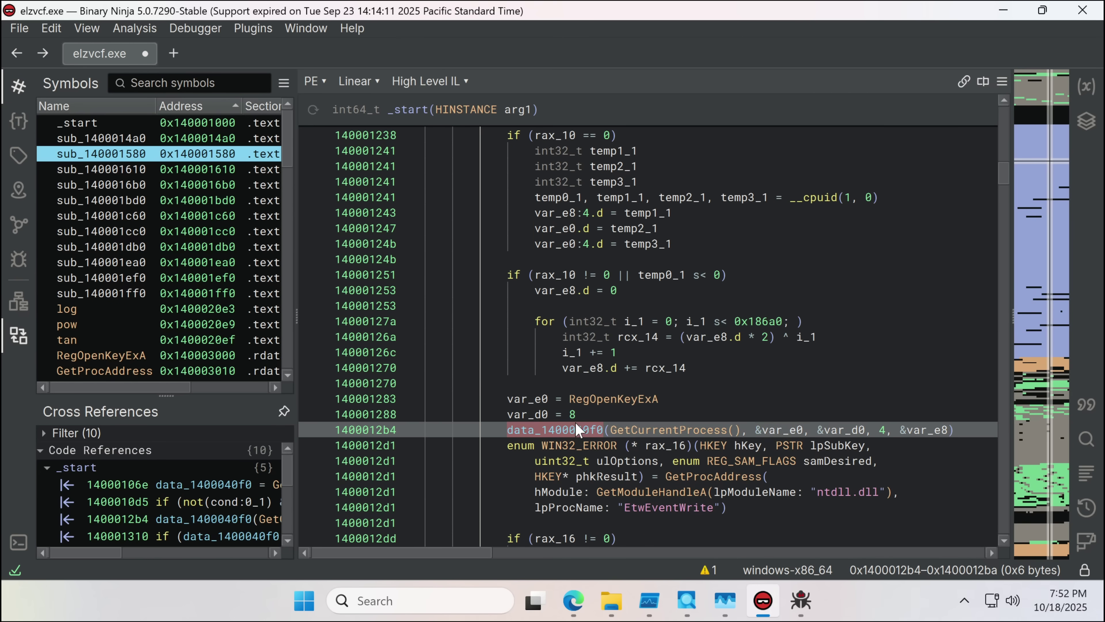
pyautogui.moveTo(104, 552); pyautogui.dragTo(207, 552)
pyautogui.press('Escape')
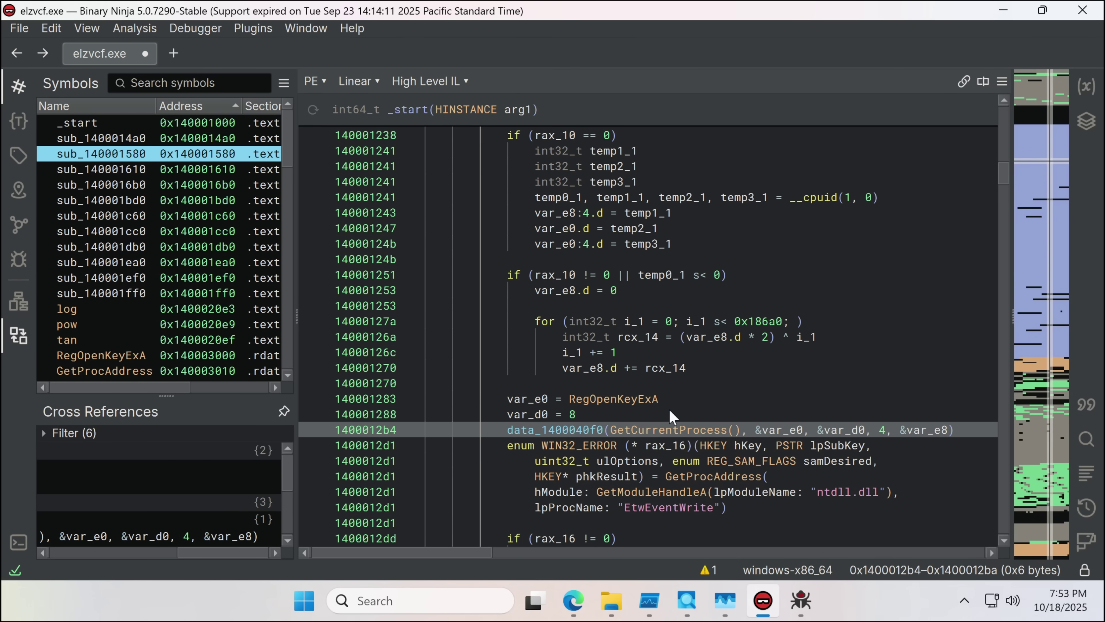
pyautogui.click(653, 429)
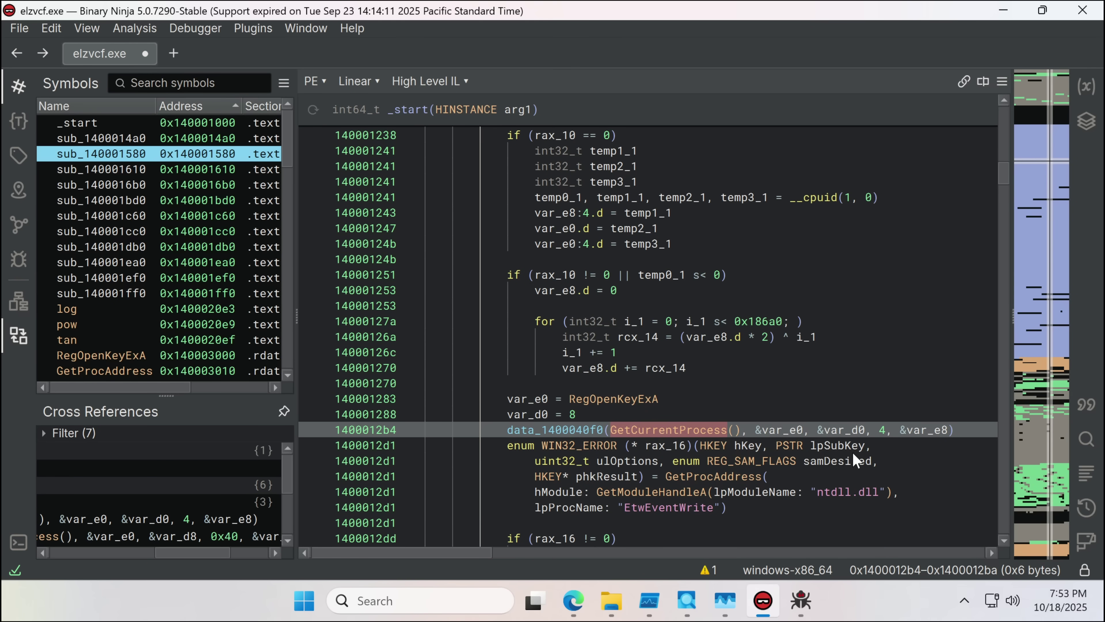
pyautogui.click(778, 431)
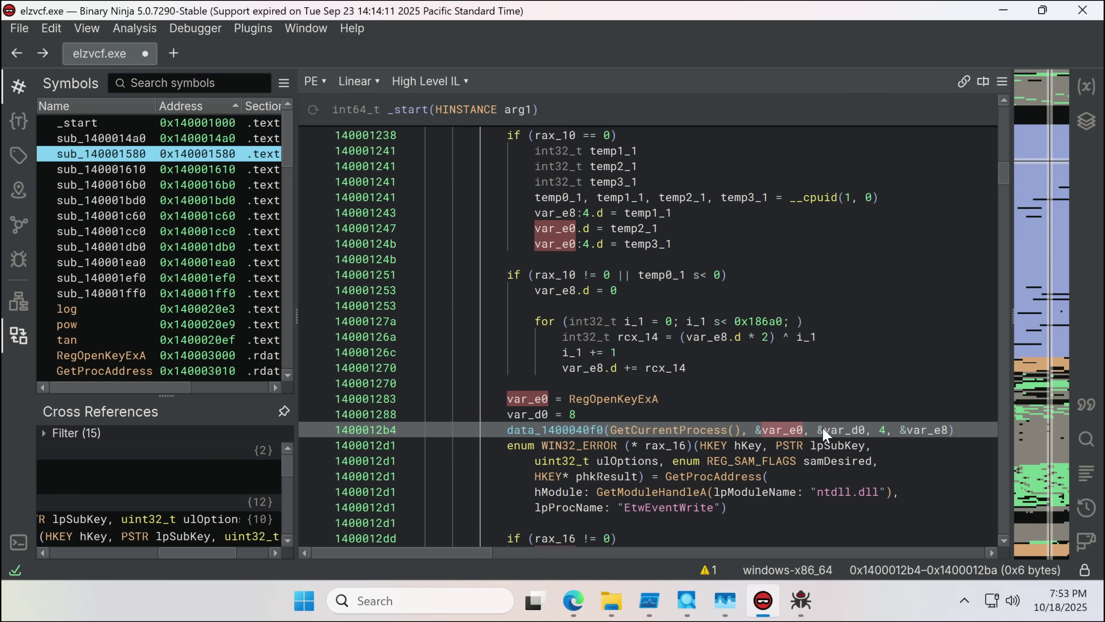
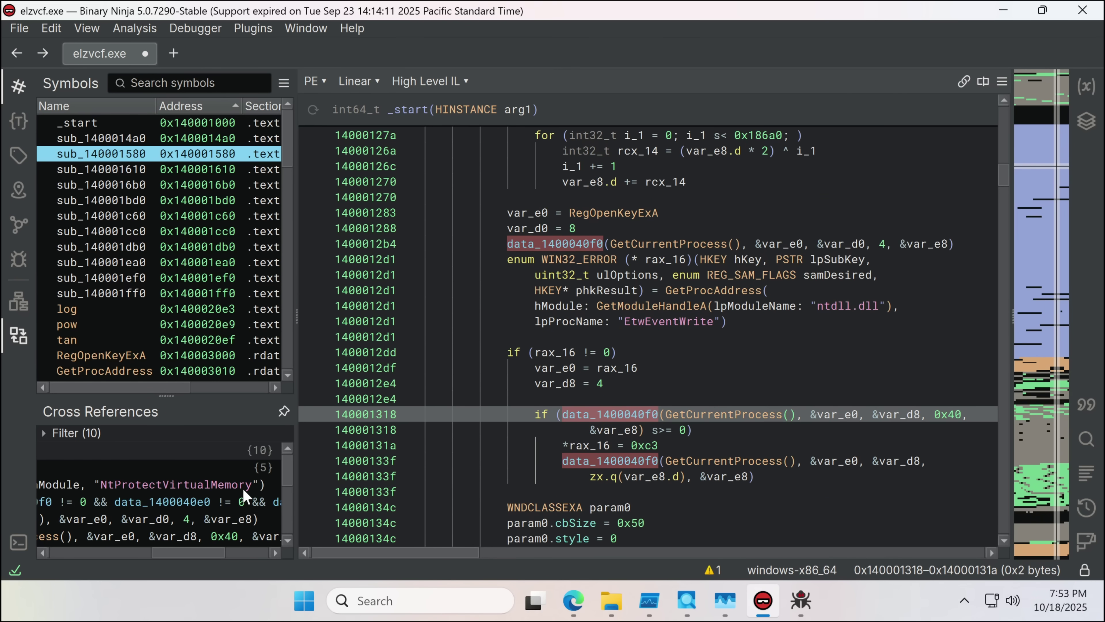
# In _start's High Level IL, mark the data_1400040f0 call and condition lines and highlight var_e0's uses
pyautogui.click(632, 461)
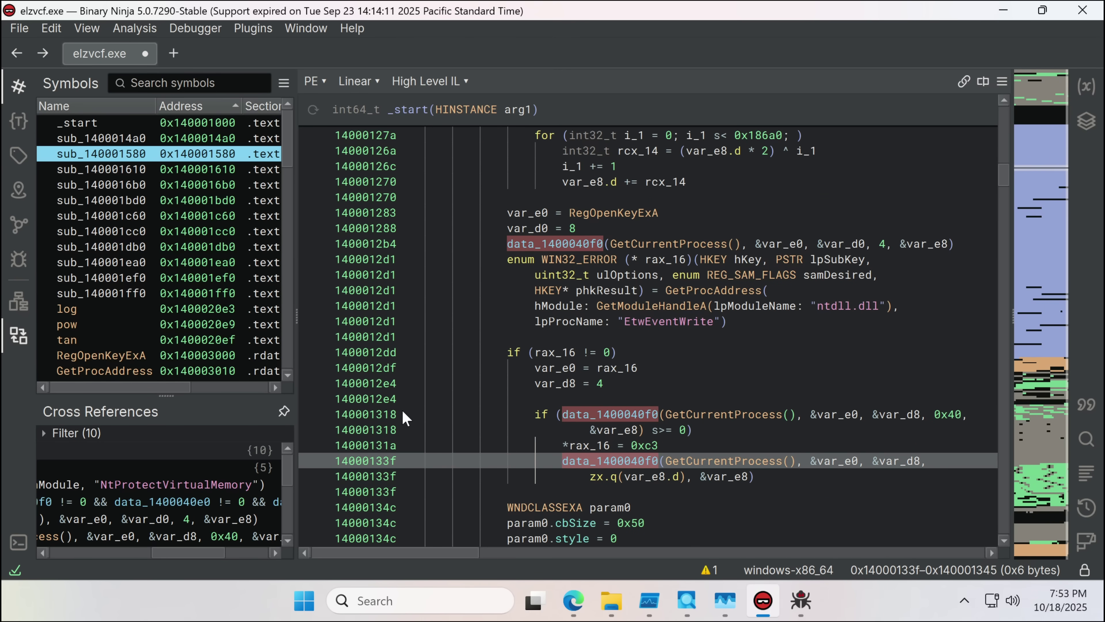
pyautogui.scroll(-1, 609, 450)
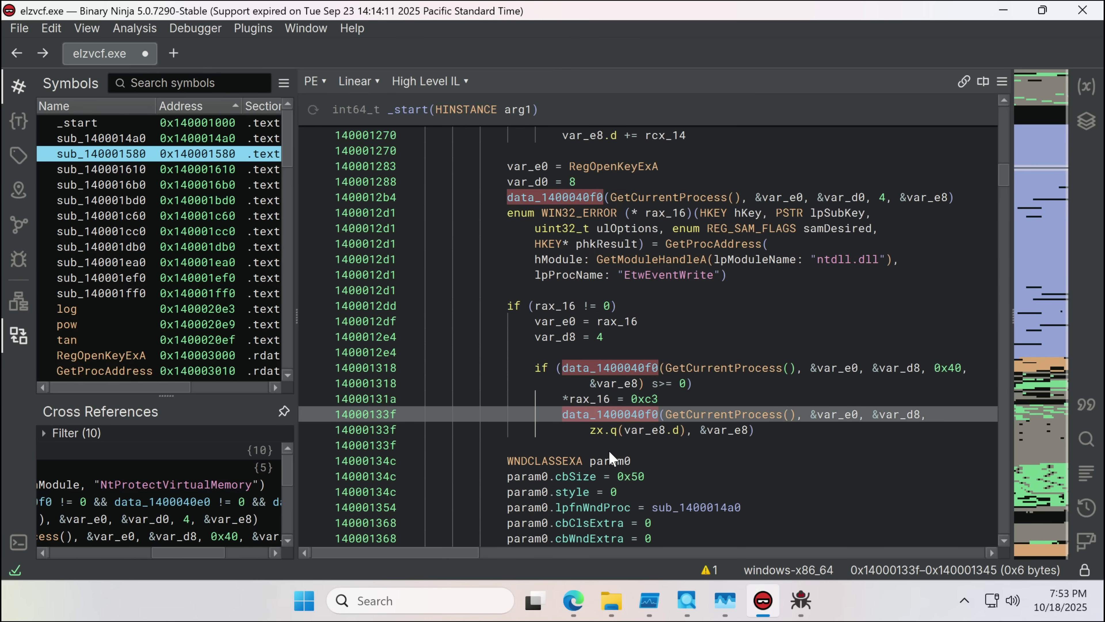
pyautogui.scroll(-1, 610, 453)
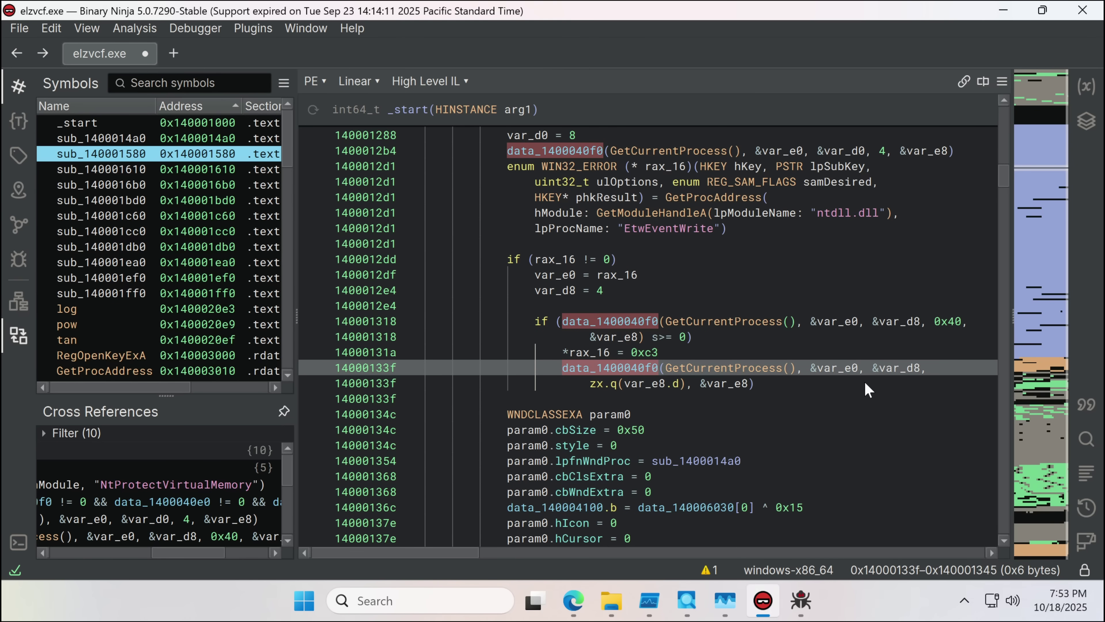
pyautogui.click(829, 368)
pyautogui.scroll(2, 687, 355)
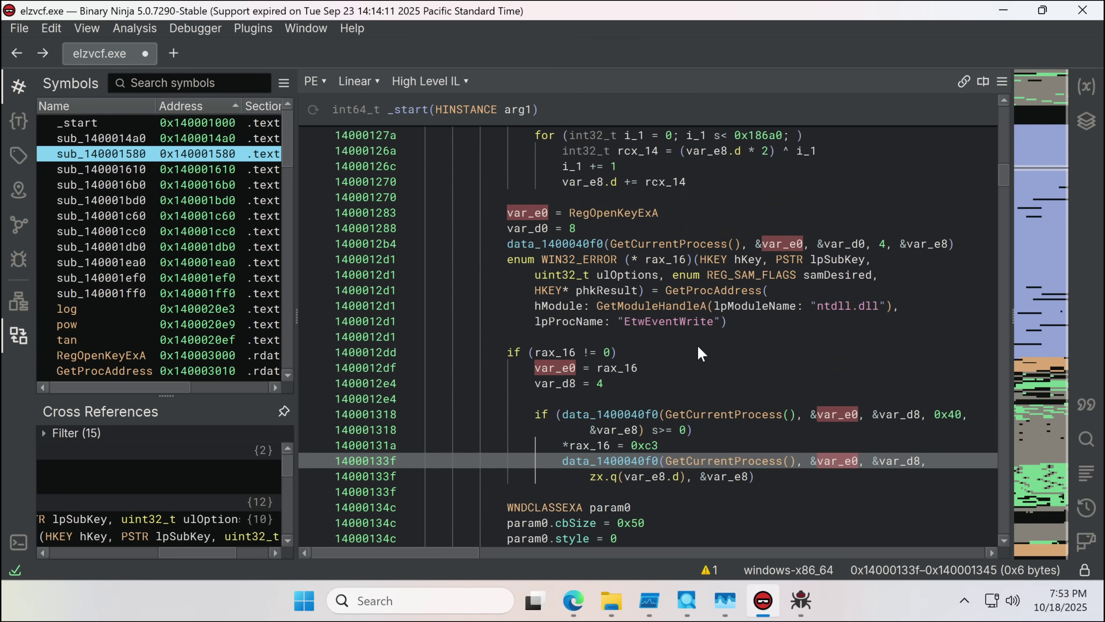
pyautogui.click(692, 425)
pyautogui.scroll(-12, 595, 321)
pyautogui.scroll(-1, 597, 322)
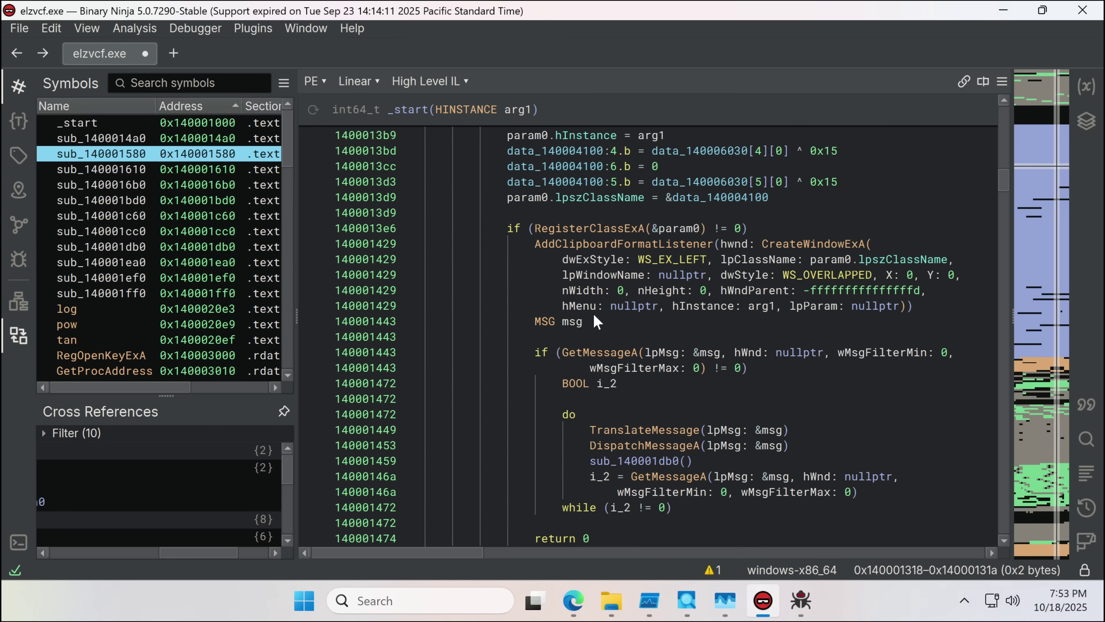
# Look up AddClipboardFormatListener on the web in Edge, then return to the message loop code
pyautogui.click(549, 242)
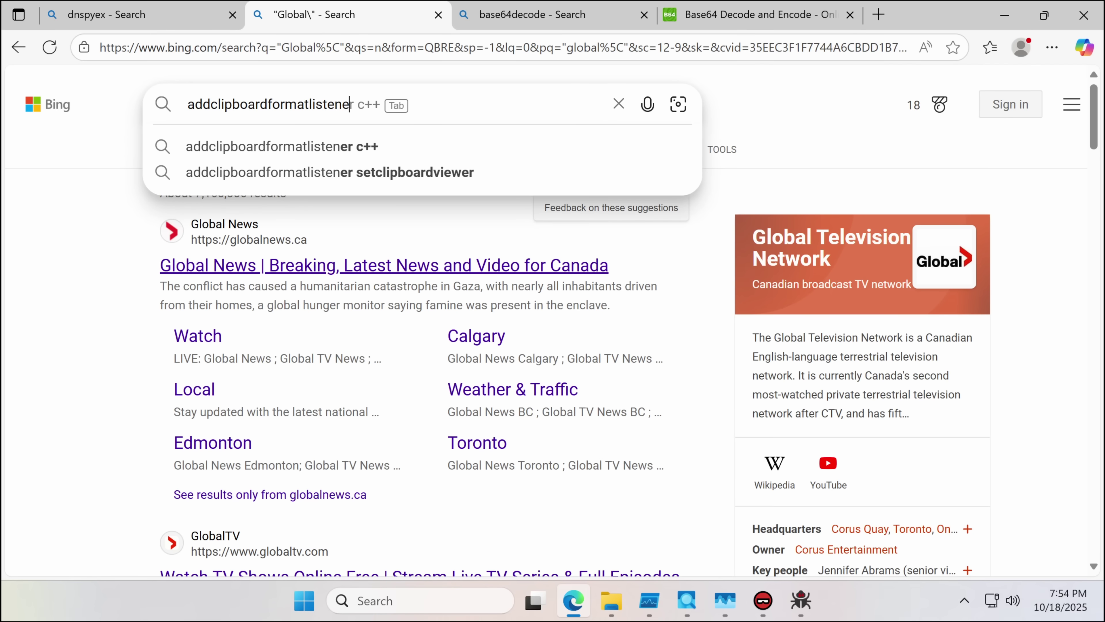
pyautogui.press('Return')
pyautogui.scroll(-4, 225, 215)
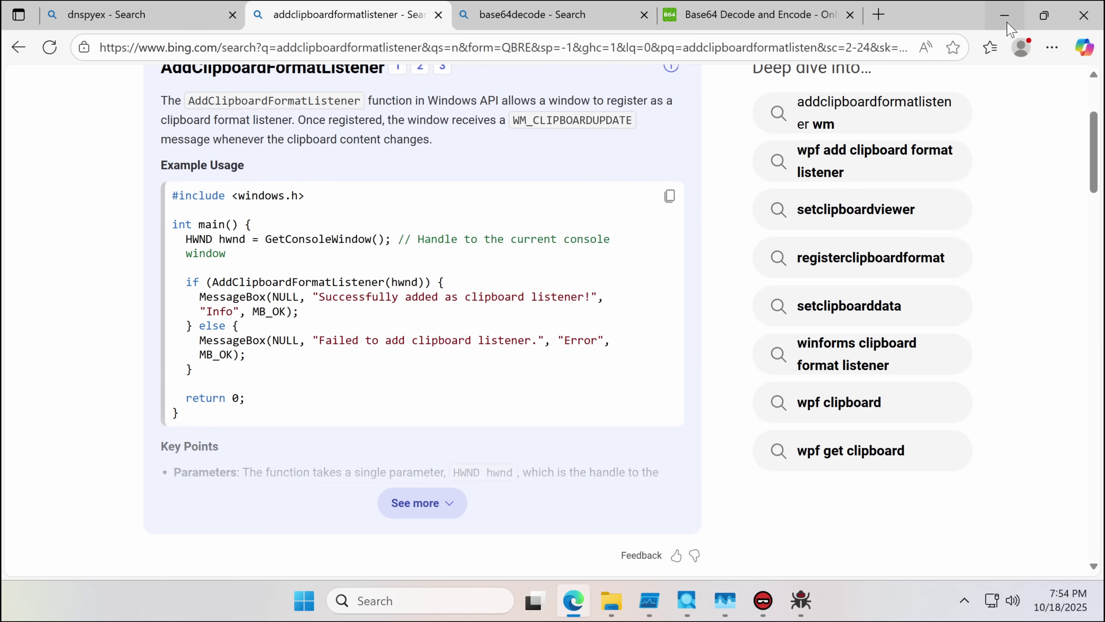
pyautogui.click(1004, 15)
pyautogui.scroll(1, 685, 300)
pyautogui.scroll(-1, 690, 296)
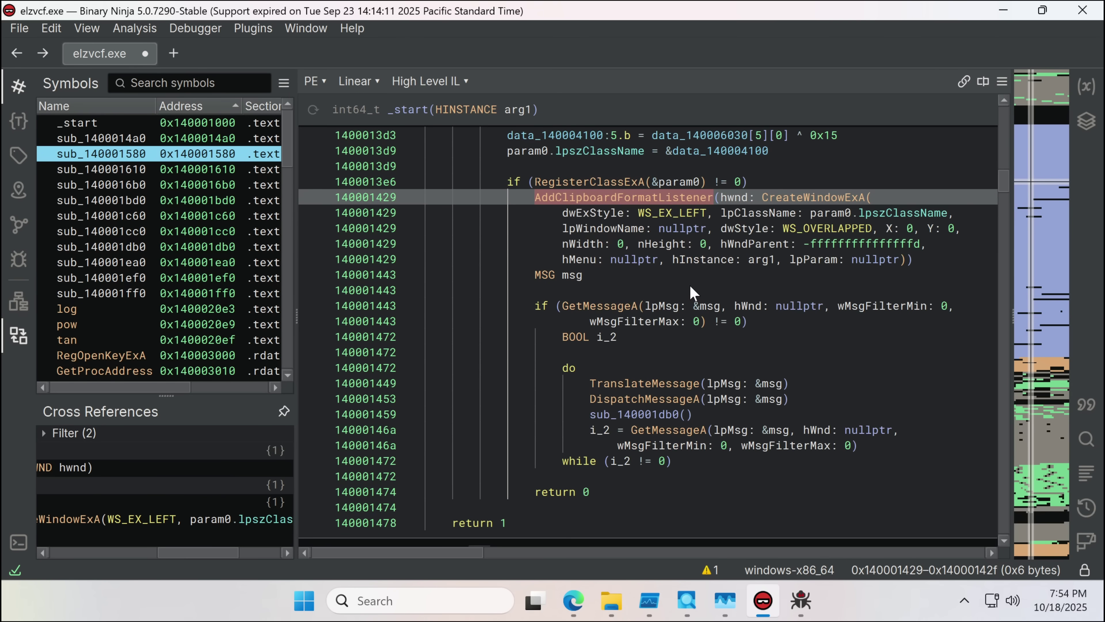
pyautogui.doubleClick(644, 414)
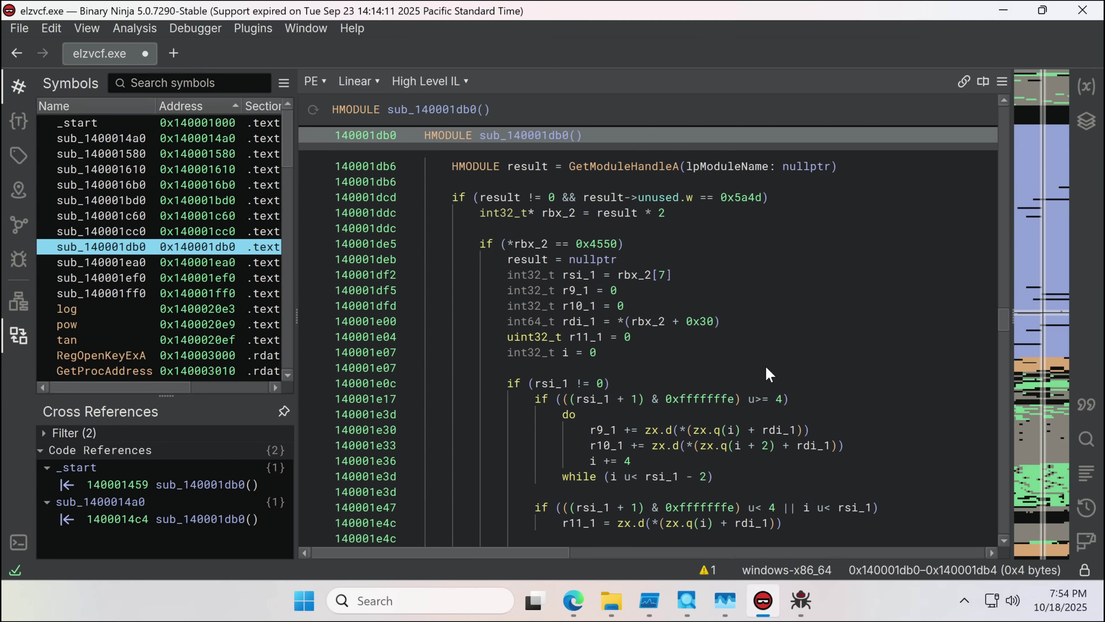
pyautogui.press('Escape')
pyautogui.hotkey('ctrl', ']')
pyautogui.click(534, 166)
pyautogui.press('Escape')
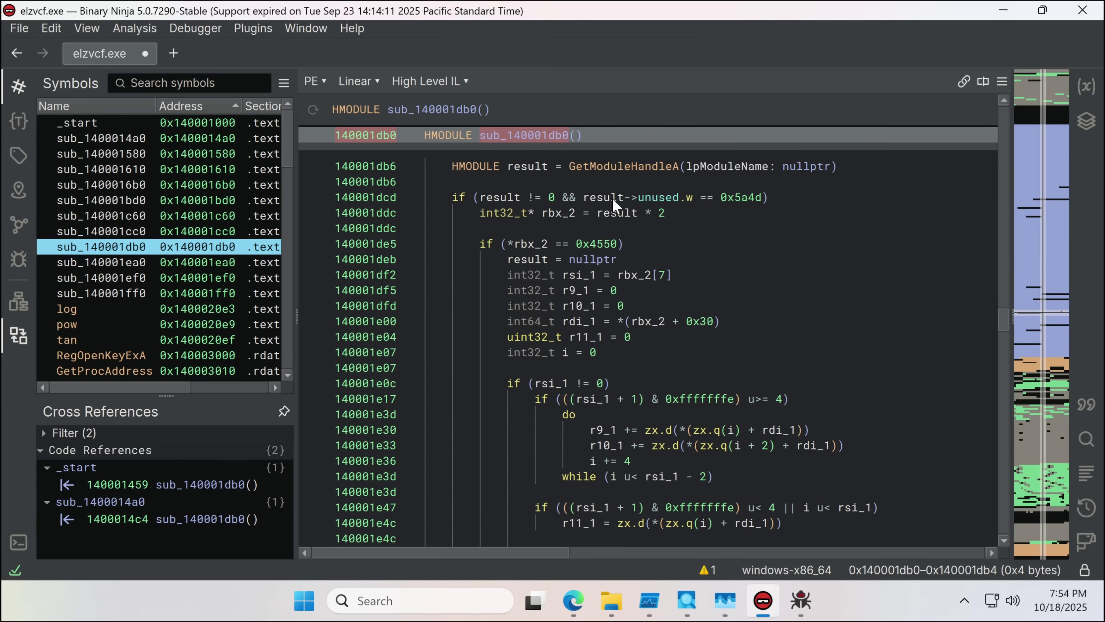
pyautogui.press('Escape')
pyautogui.scroll(-12, 631, 374)
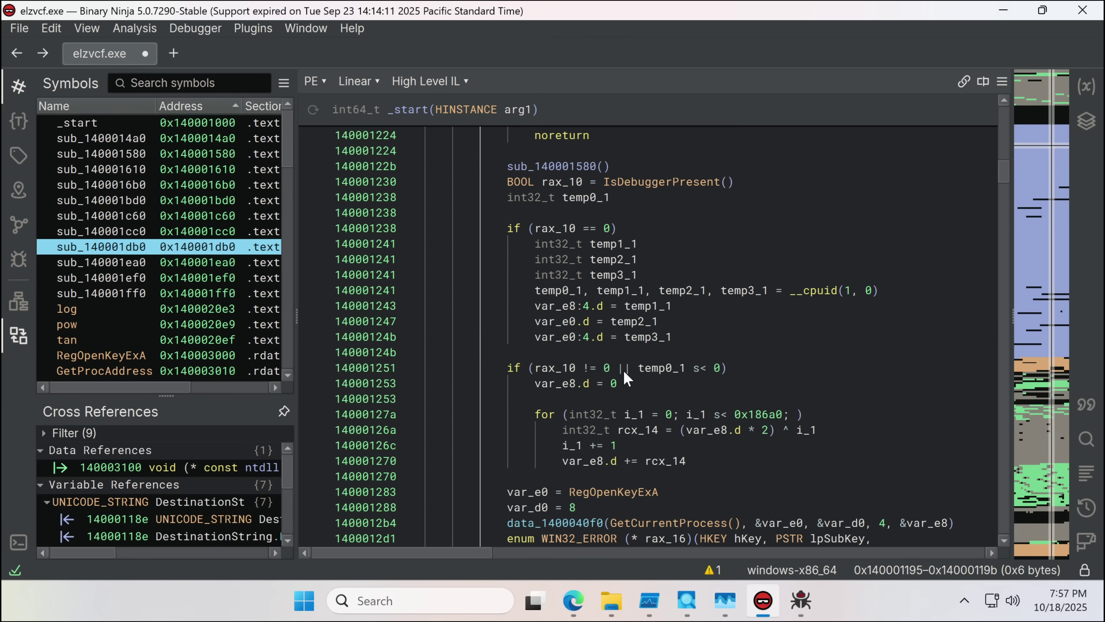
pyautogui.scroll(-2, 625, 378)
pyautogui.doubleClick(565, 430)
pyautogui.press('Escape')
pyautogui.scroll(-15, 596, 384)
pyautogui.click(607, 322)
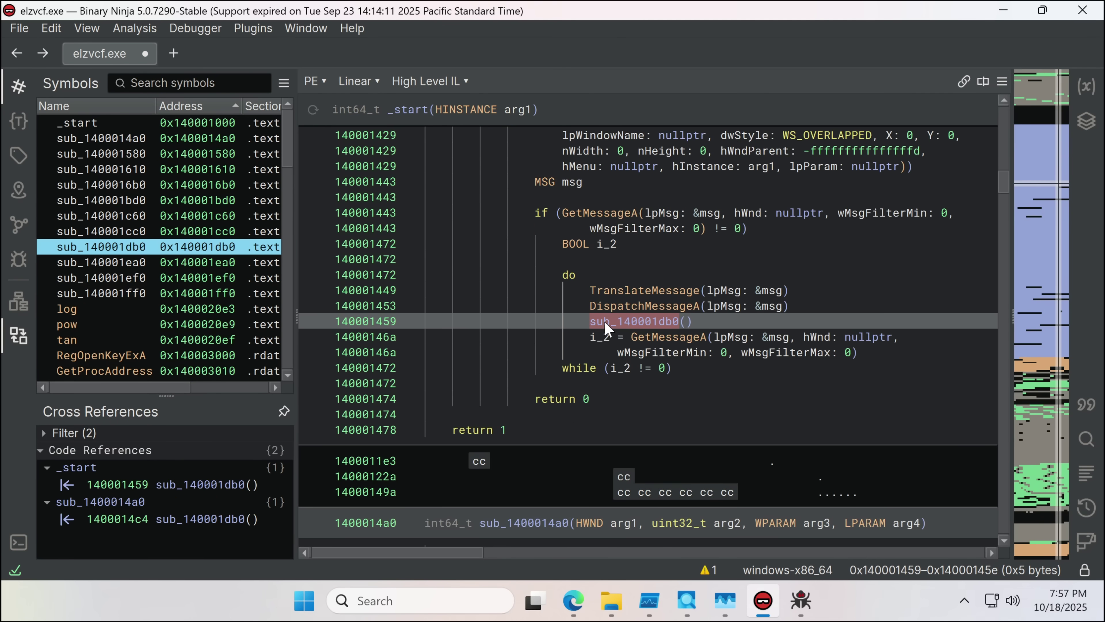
pyautogui.doubleClick(605, 322)
pyautogui.click(733, 245)
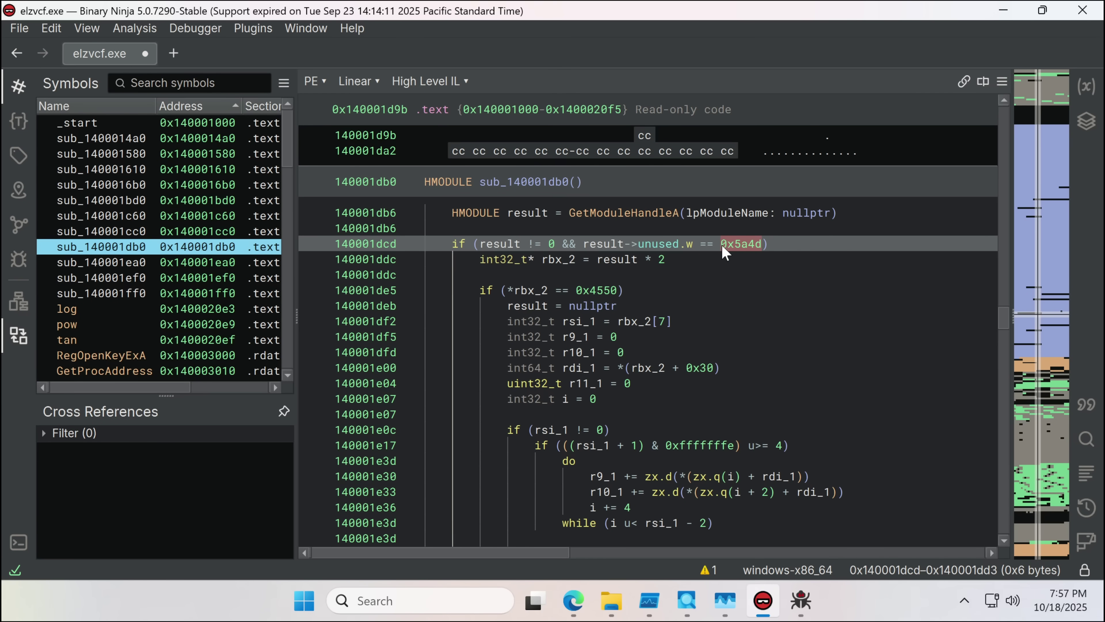
pyautogui.click(665, 236)
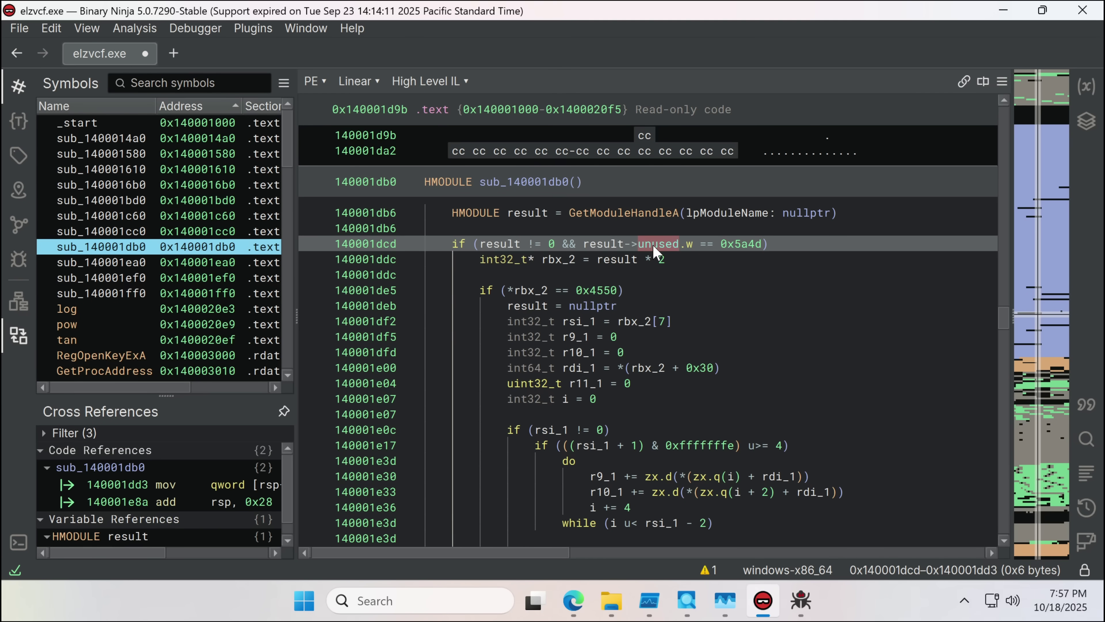
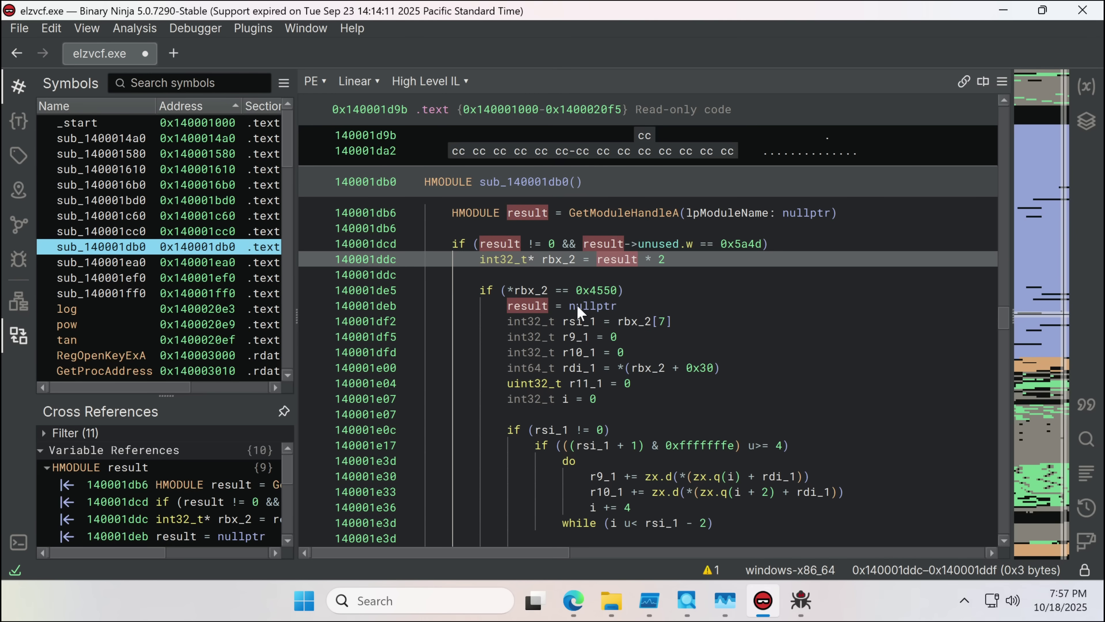
# Inspect sub_140001db0's comparison against 0x4550 and highlight every use of rsi_1
pyautogui.click(608, 289)
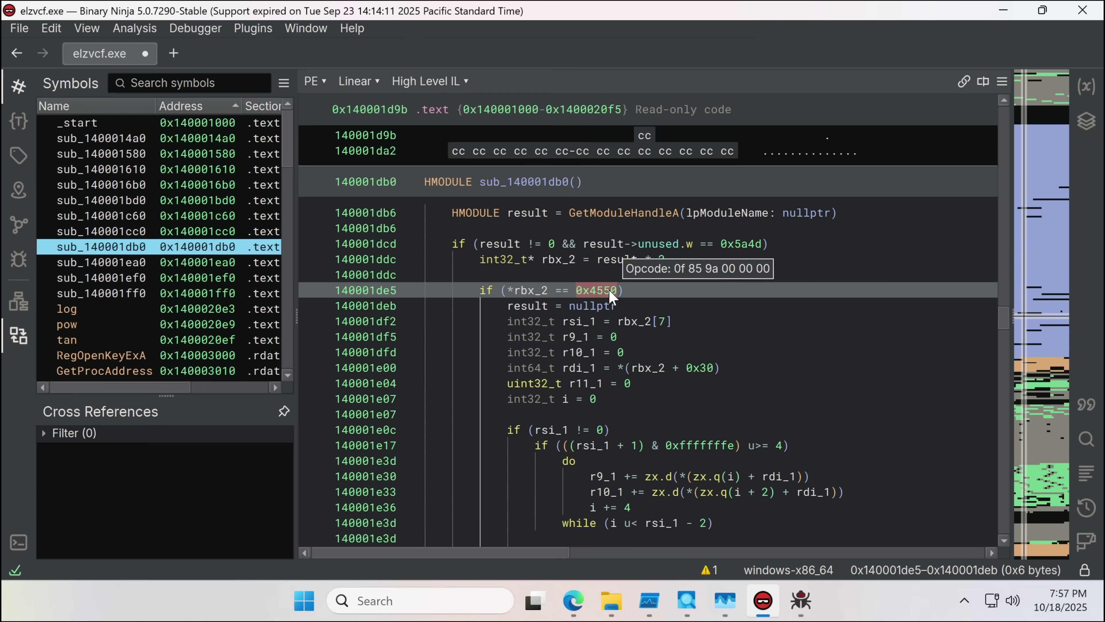
pyautogui.scroll(-1, 609, 293)
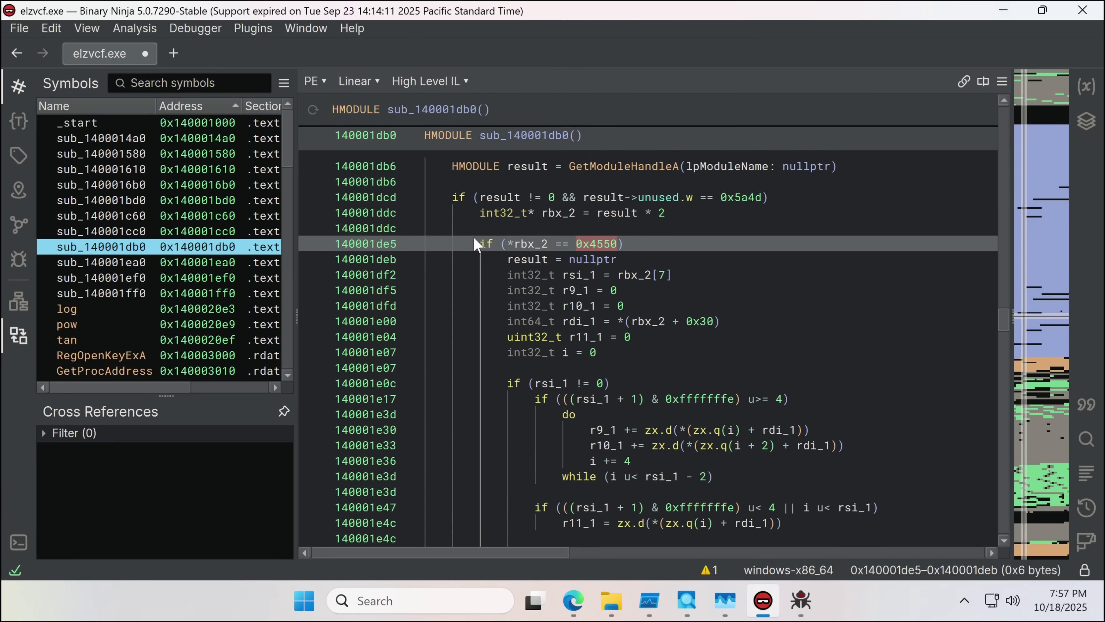
pyautogui.click(574, 276)
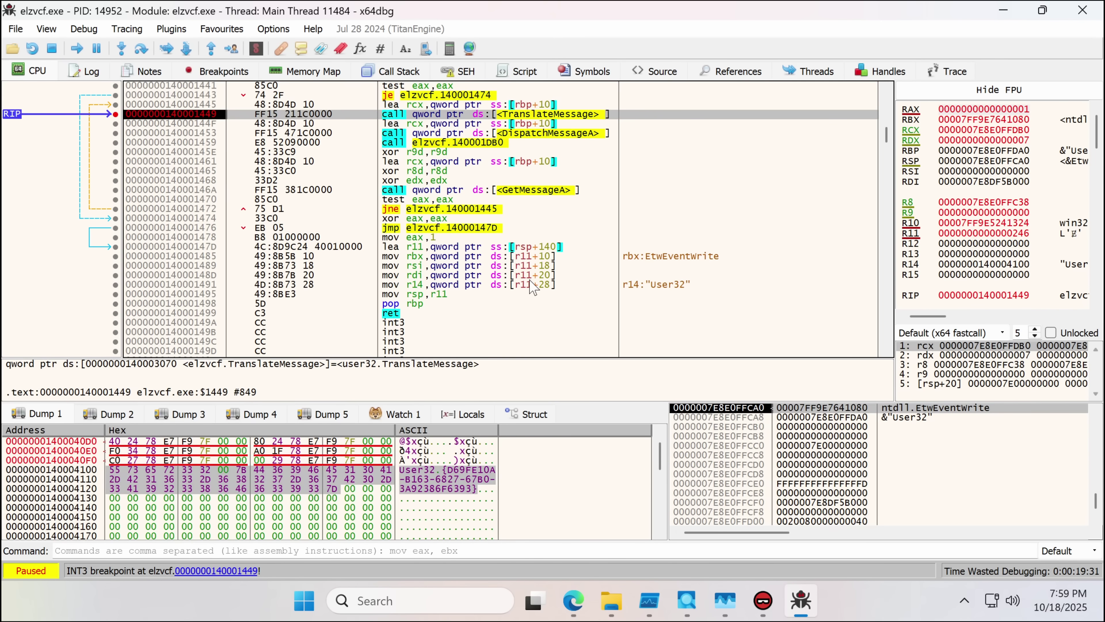
# Step over DispatchMessageA and the sub_140001db0 call to GetMessageA, then return to Binary Ninja
pyautogui.scroll(1, 533, 287)
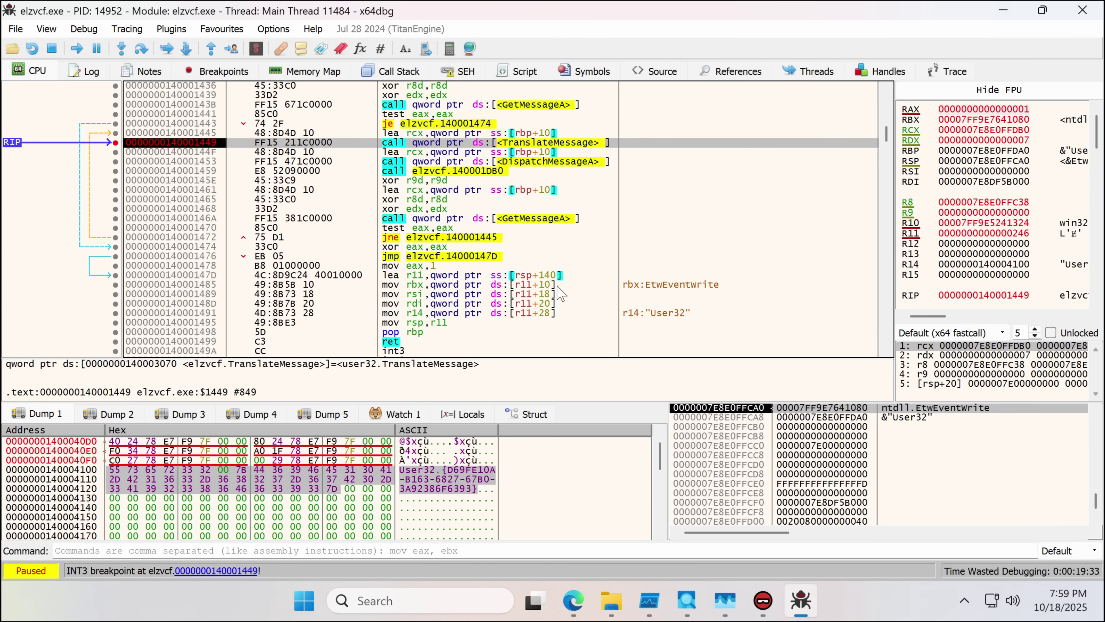
pyautogui.scroll(2, 562, 281)
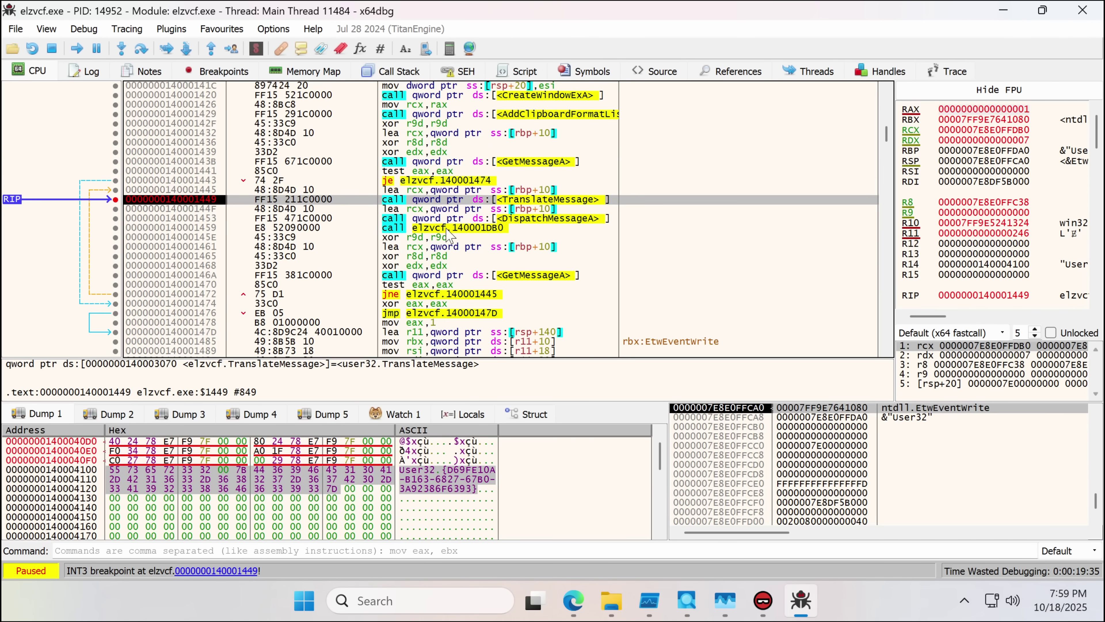
pyautogui.press('F8')
pyautogui.press('F8')
pyautogui.press('F8')
pyautogui.press('F8')
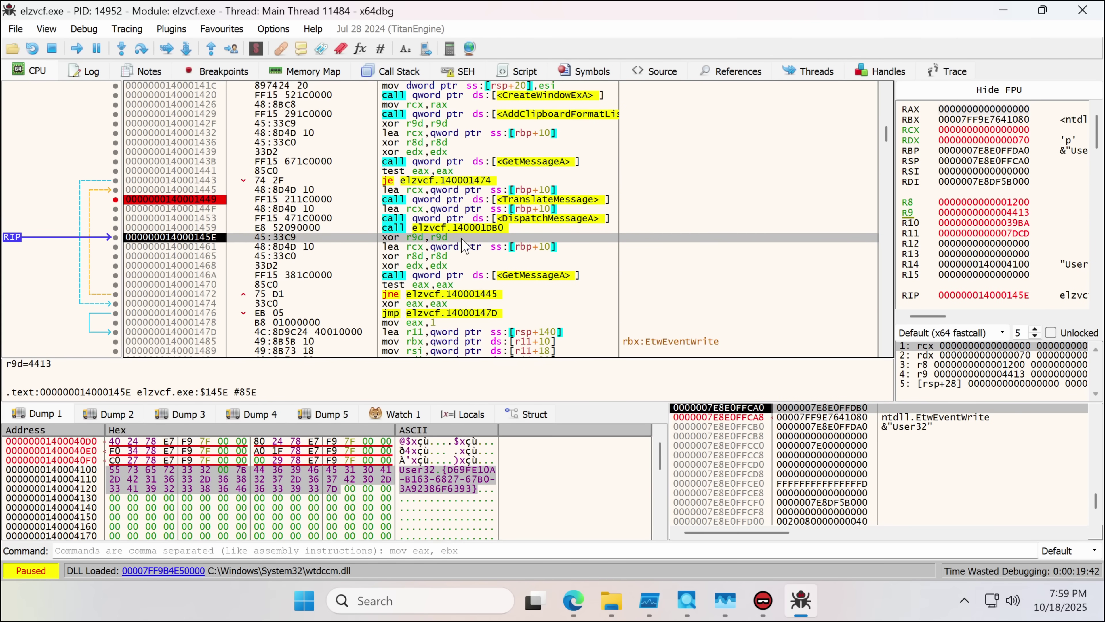
pyautogui.press('F8')
pyautogui.press('F8')
pyautogui.press('F8')
pyautogui.press('F8')
pyautogui.press('F8')
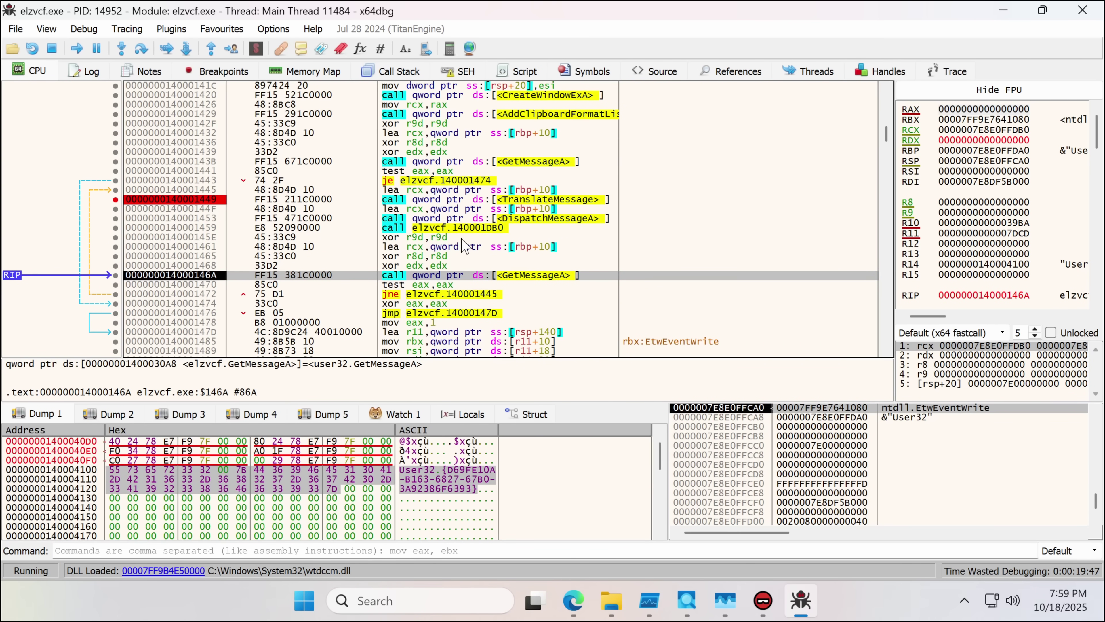
pyautogui.click(763, 600)
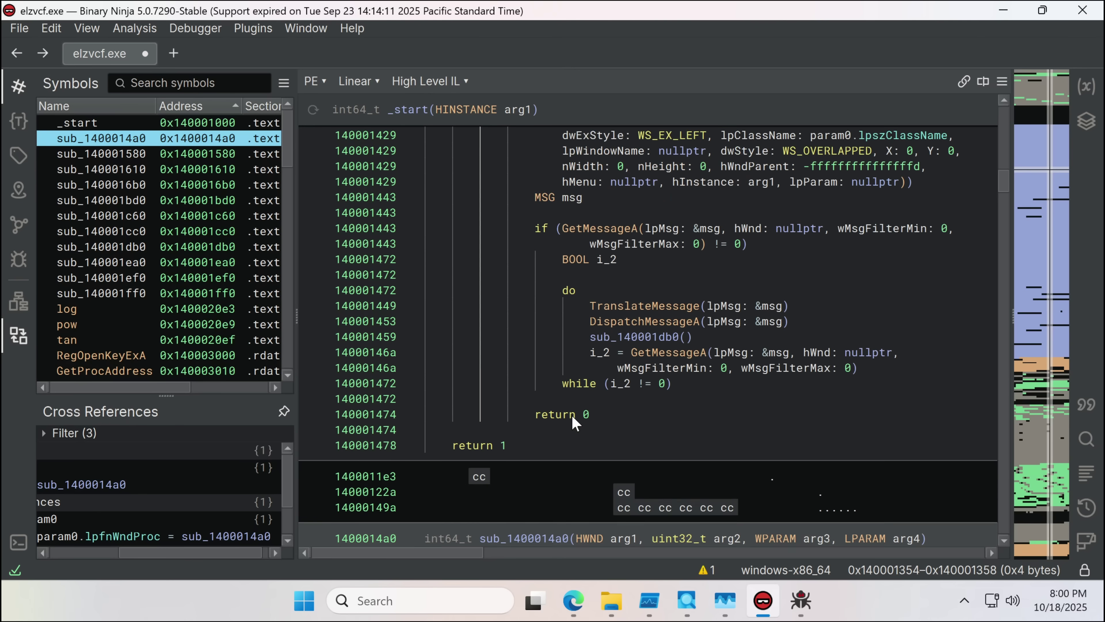
pyautogui.scroll(8, 576, 422)
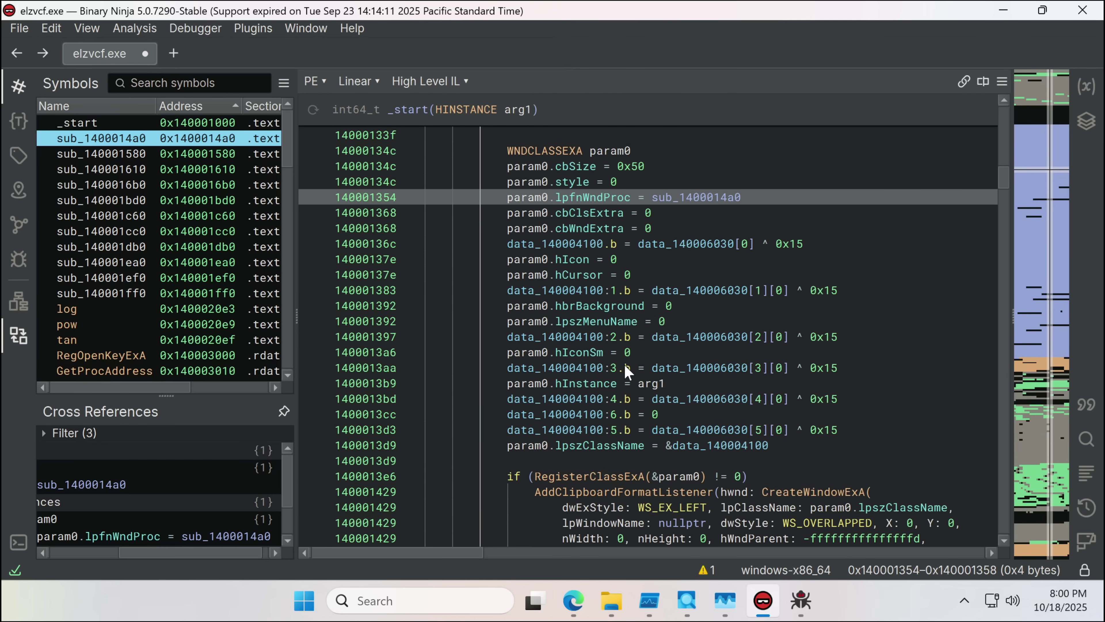
pyautogui.press('Return')
pyautogui.scroll(-8, 723, 414)
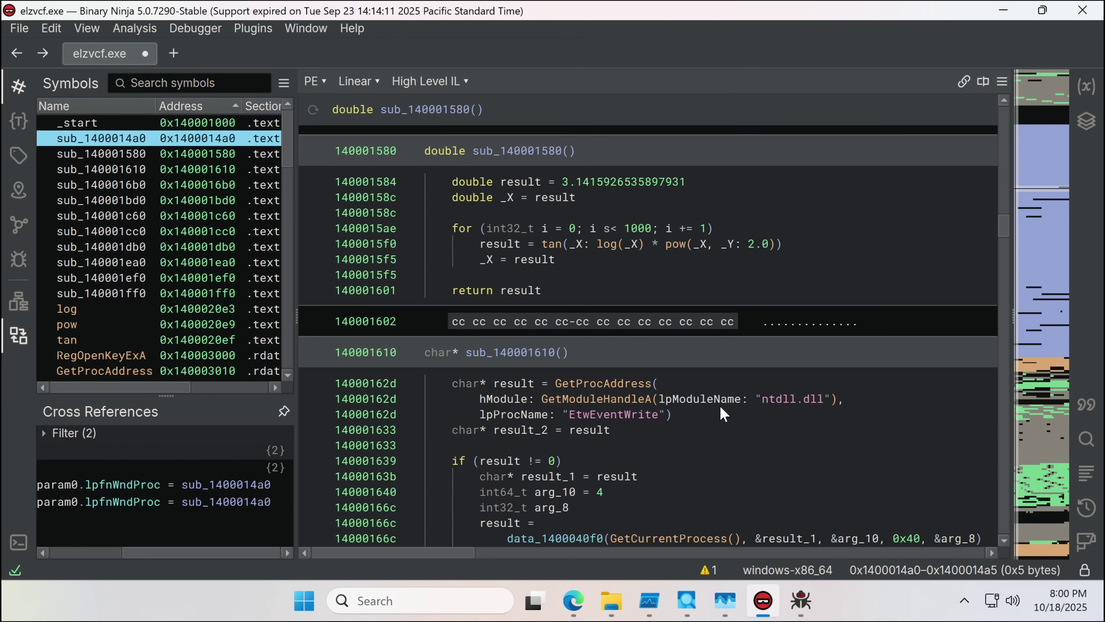
pyautogui.press('Escape')
pyautogui.click(639, 341)
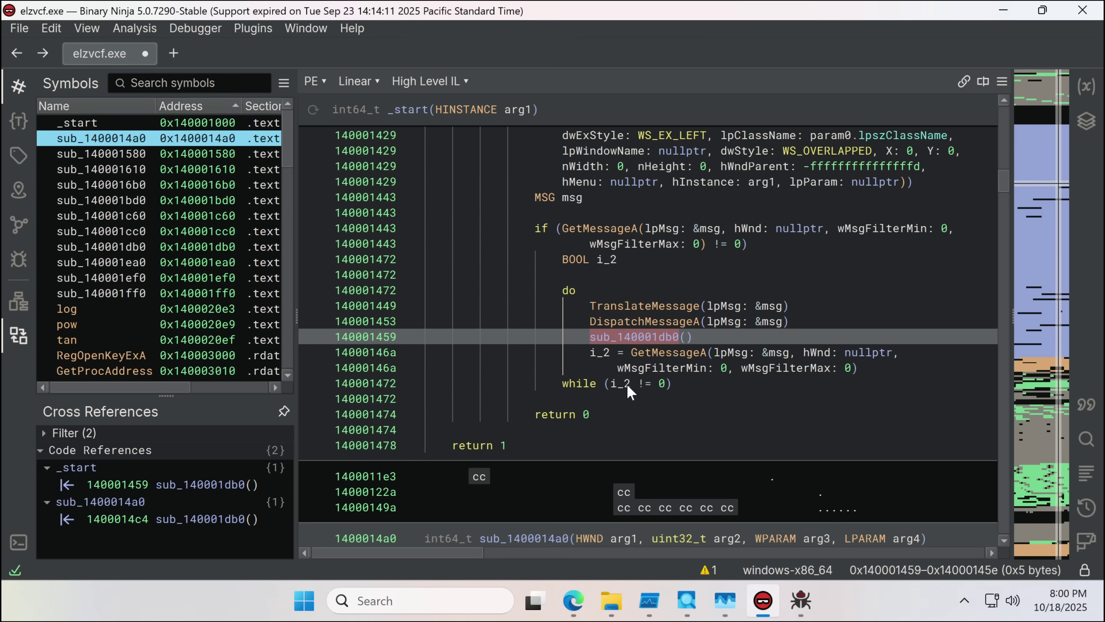
pyautogui.click(671, 355)
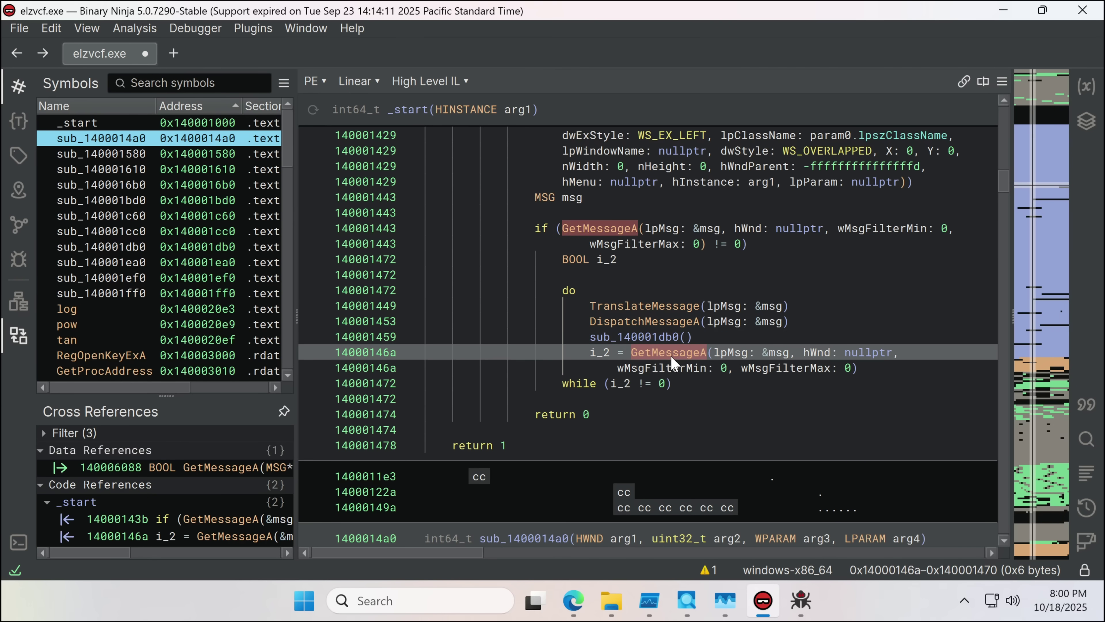
pyautogui.click(680, 361)
pyautogui.click(696, 353)
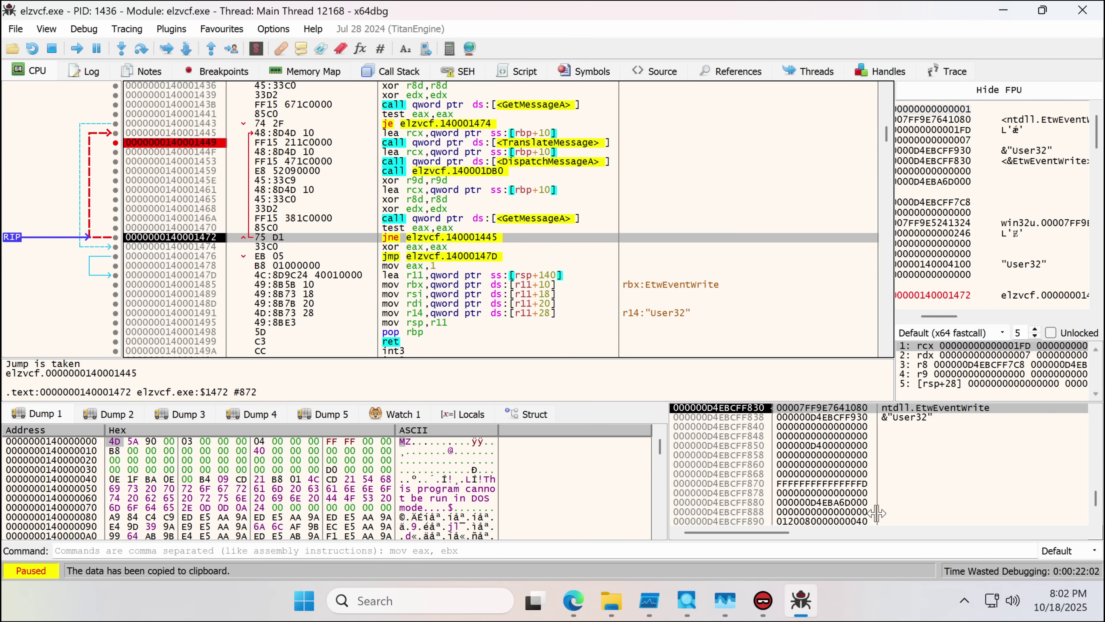
pyautogui.click(762, 599)
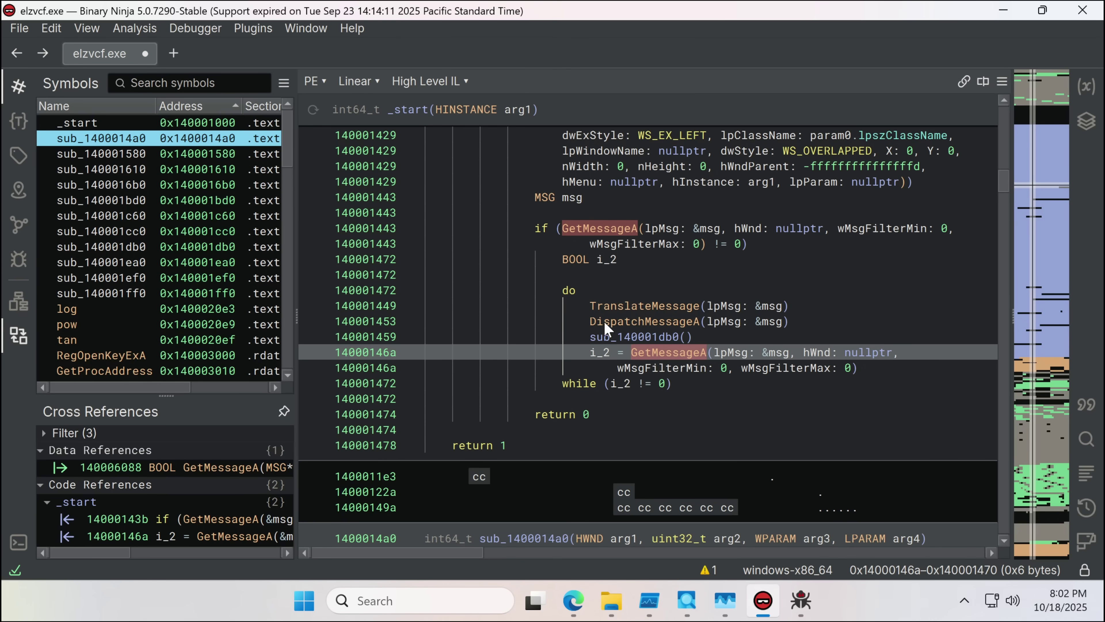
# Check the class-name bytes in x64dbg, then return to _start in Binary Ninja
pyautogui.moveTo(635, 310)
pyautogui.click(790, 607)
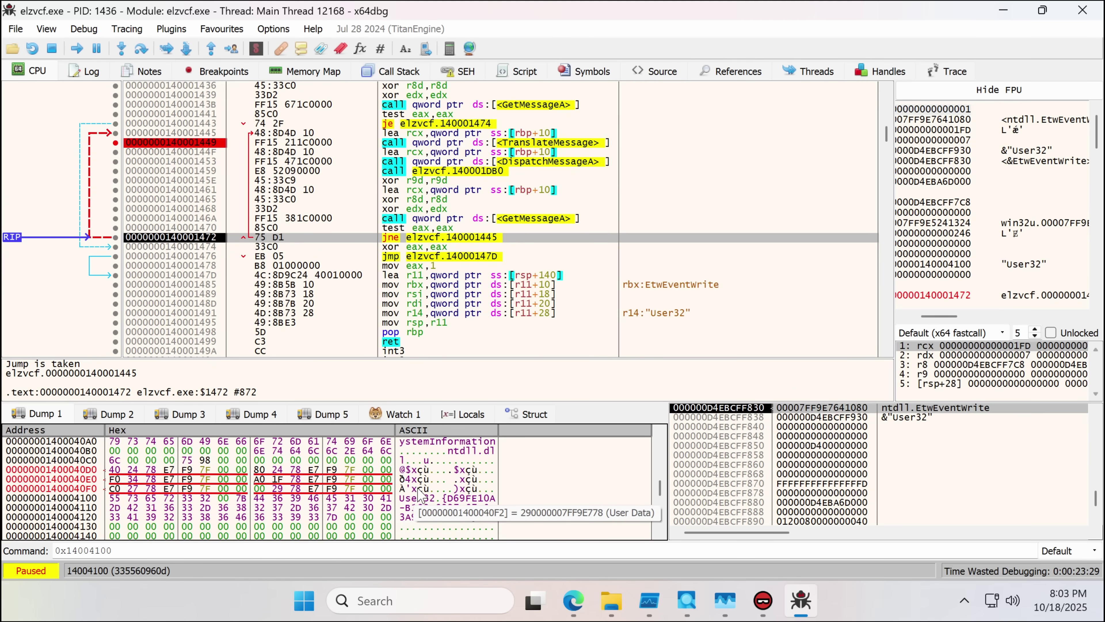
pyautogui.hotkey('alt', 'Tab')
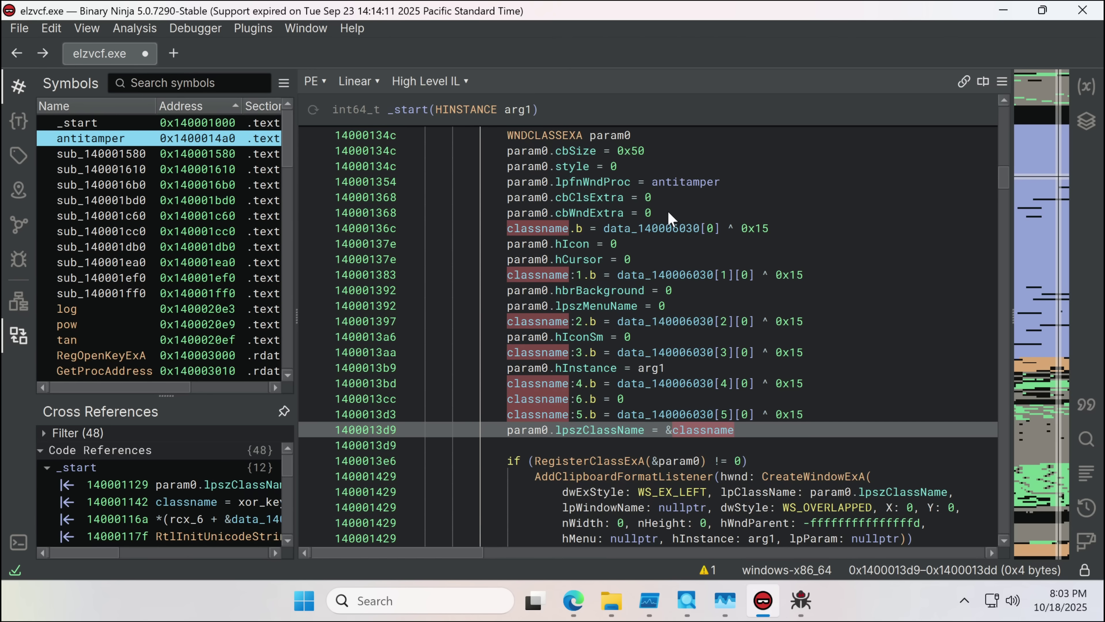
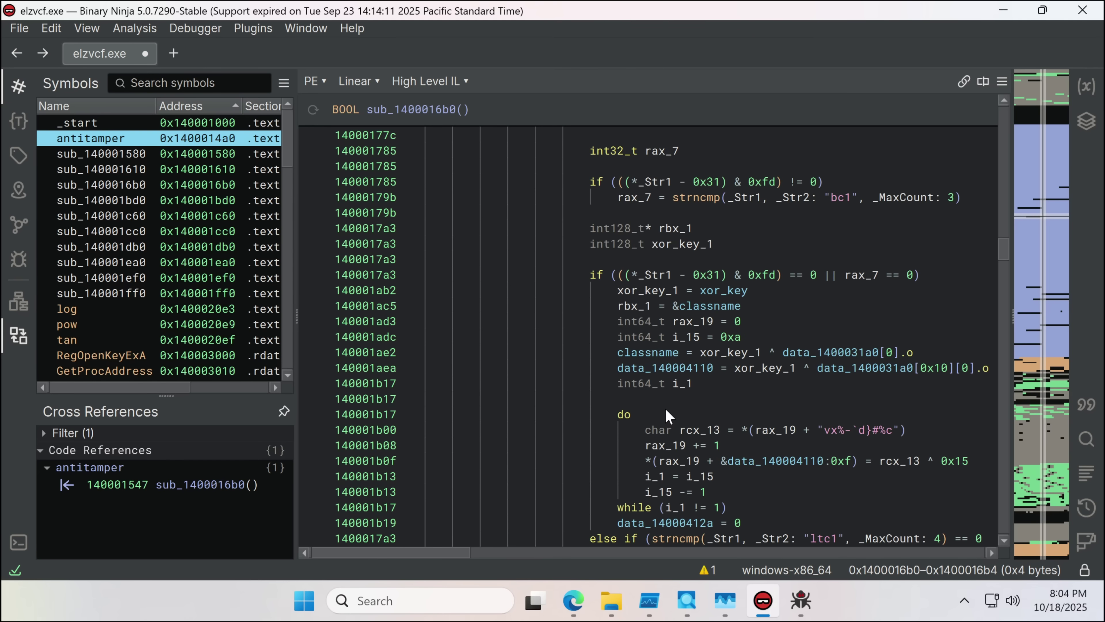
# Read sub_1400016b0's ltc1/else branches down to SetClipboardData, then return to Edge's AddClipboardFormatListener results
pyautogui.scroll(-4, 711, 379)
pyautogui.scroll(1, 712, 379)
pyautogui.scroll(-4, 659, 400)
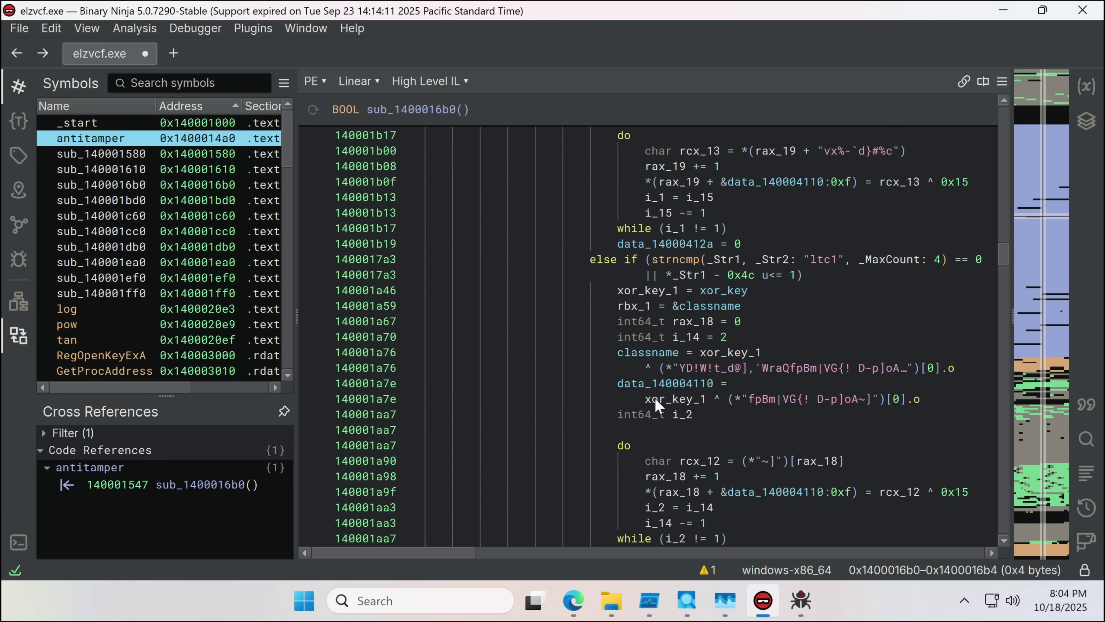
pyautogui.scroll(-3, 643, 309)
pyautogui.scroll(2, 642, 308)
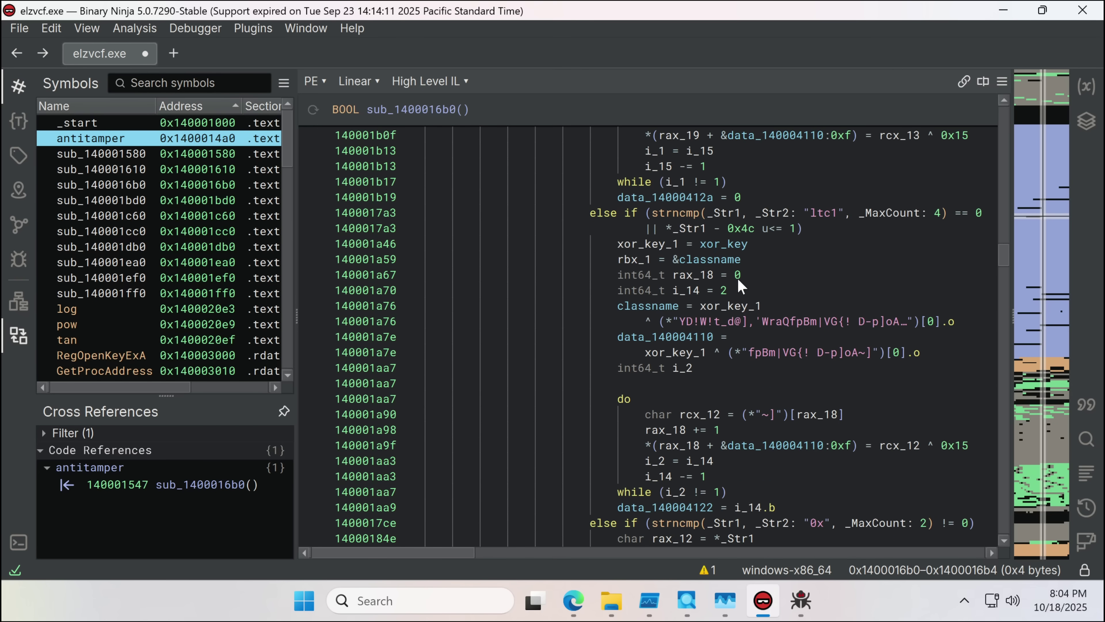
pyautogui.scroll(-12, 808, 322)
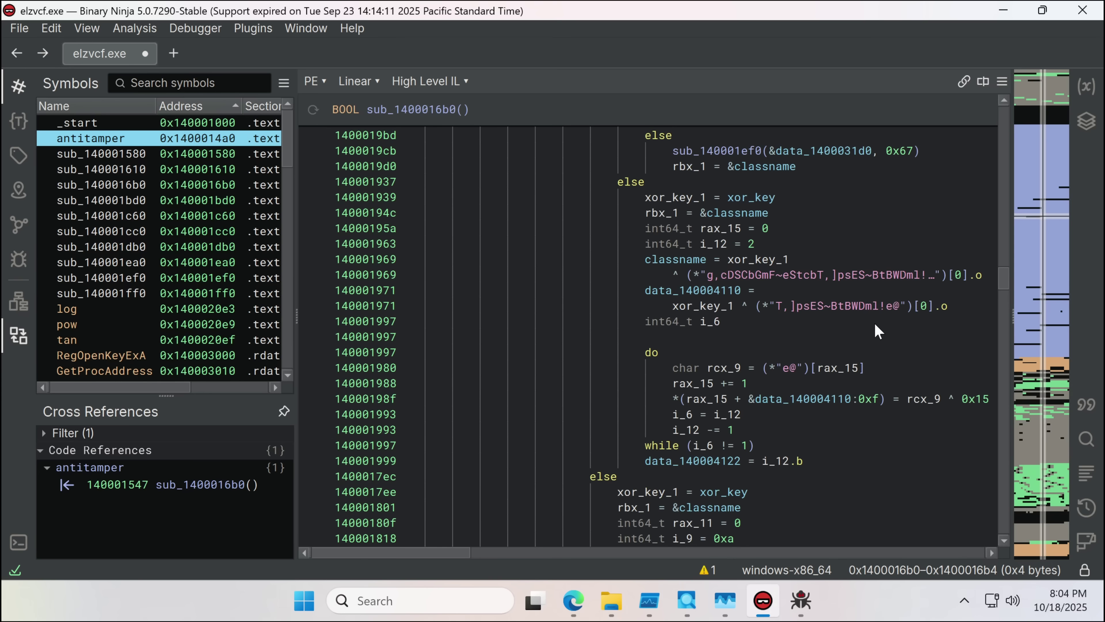
pyautogui.scroll(-9, 820, 346)
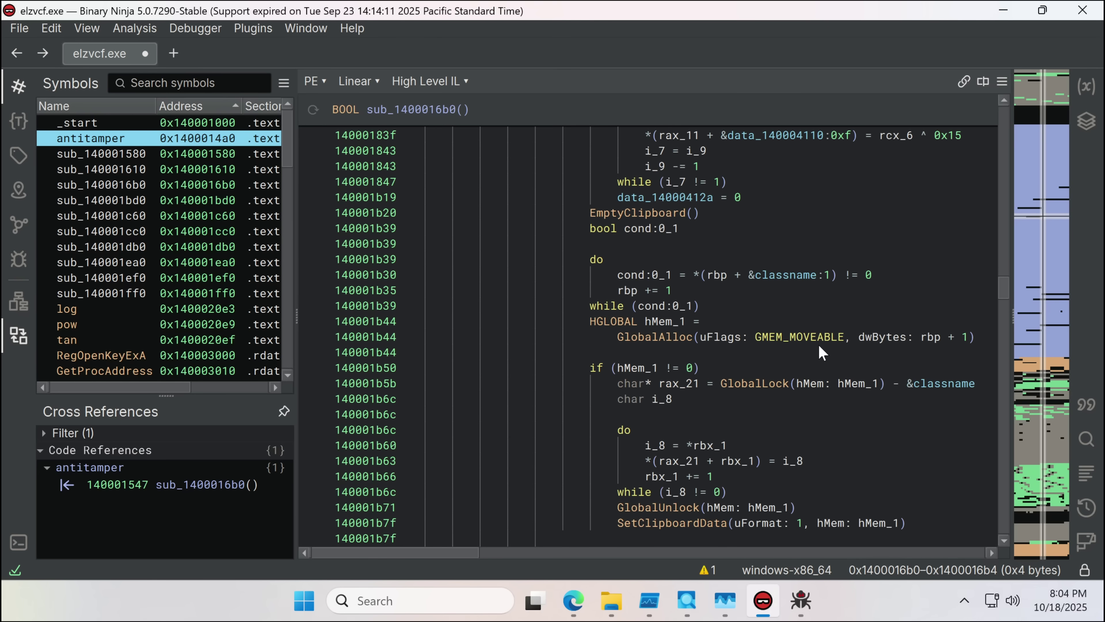
pyautogui.scroll(10, 798, 361)
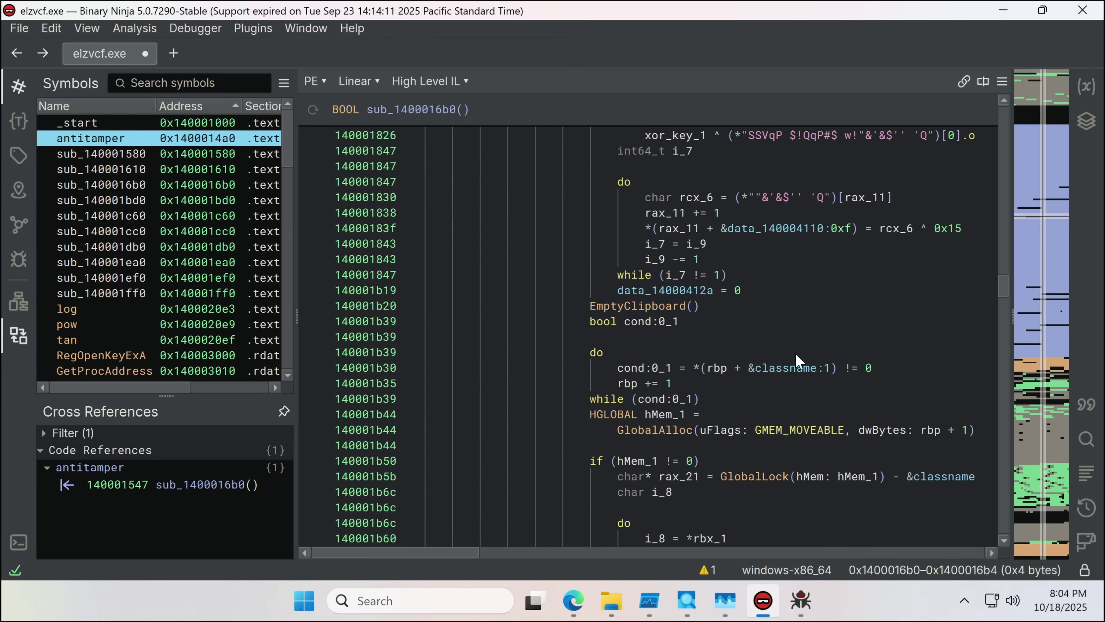
pyautogui.click(795, 597)
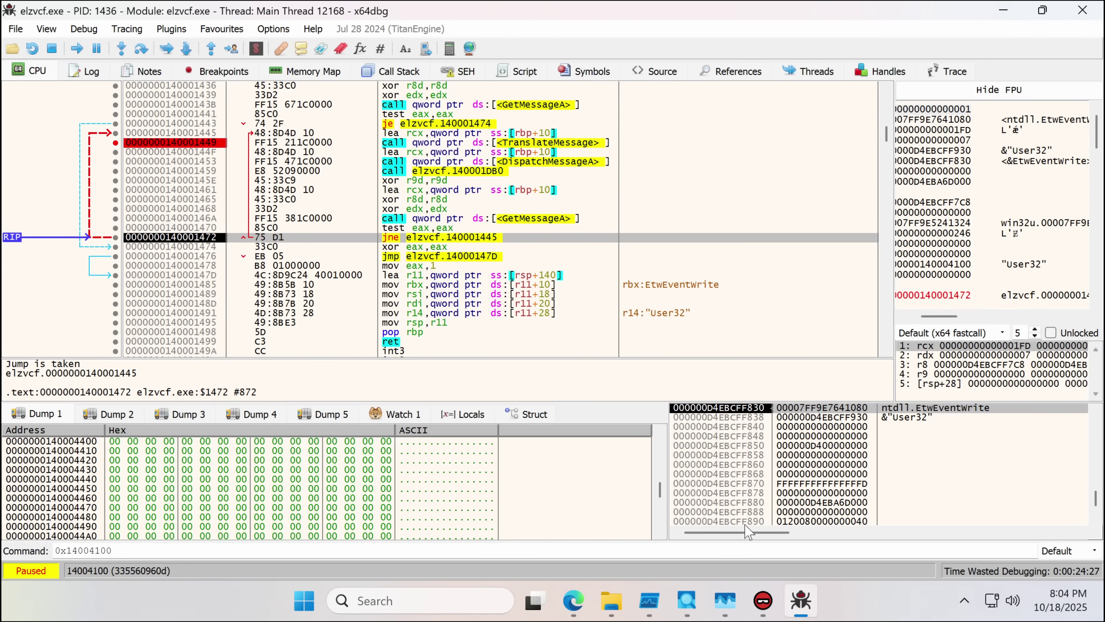
pyautogui.click(573, 600)
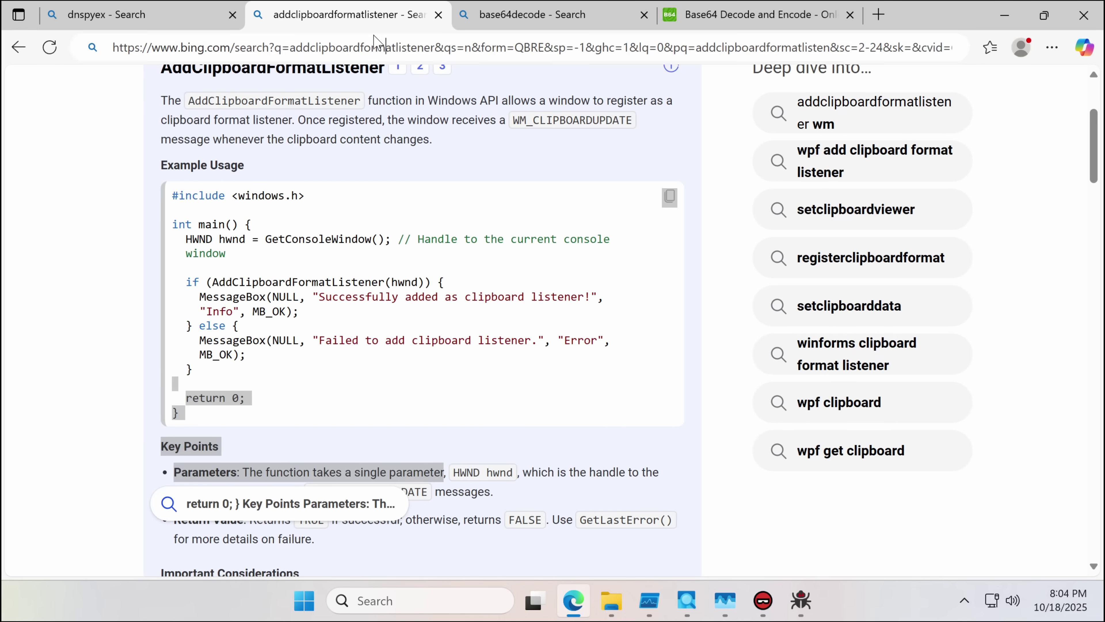
# Search Bing for 'bitcoin address' and skim the results
pyautogui.click(378, 40)
pyautogui.write('bitcoin ')
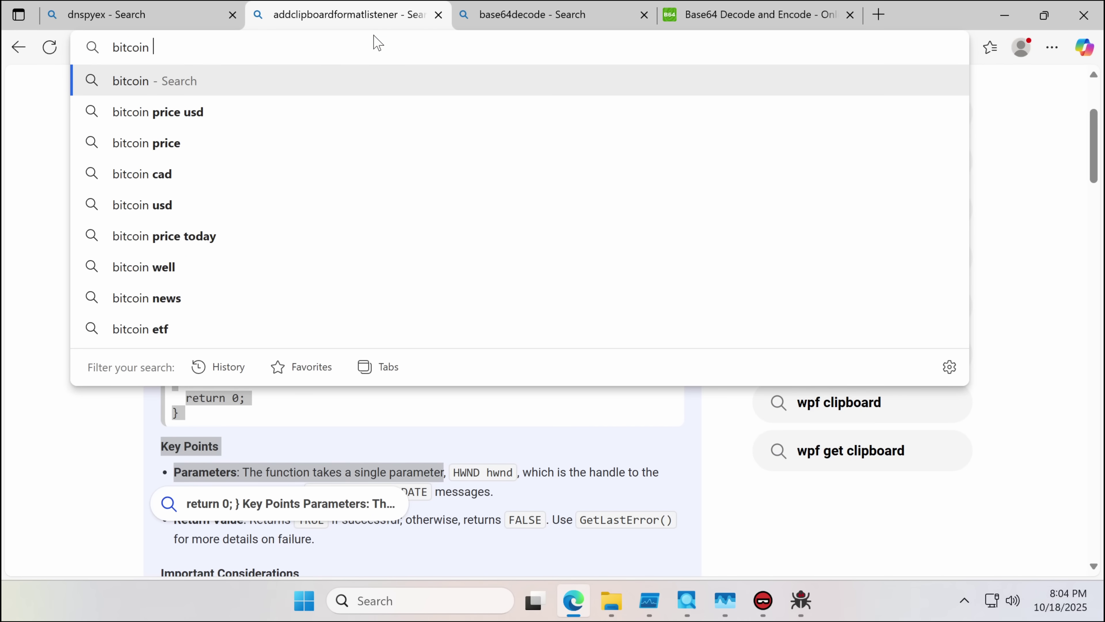
pyautogui.write('address')
pyautogui.press('Return')
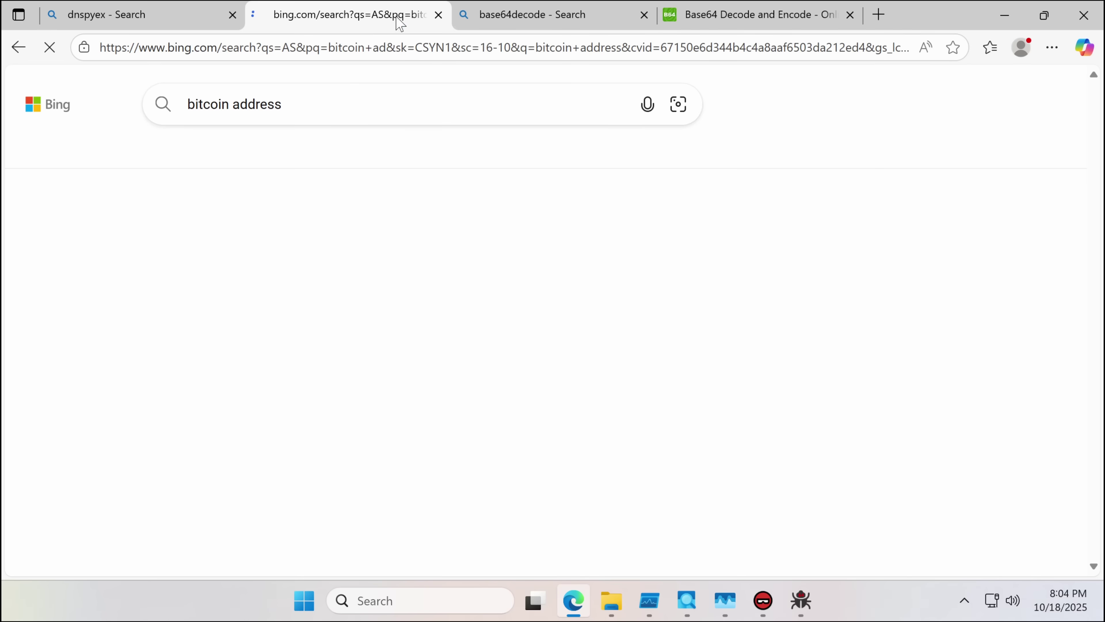
pyautogui.scroll(-10, 321, 346)
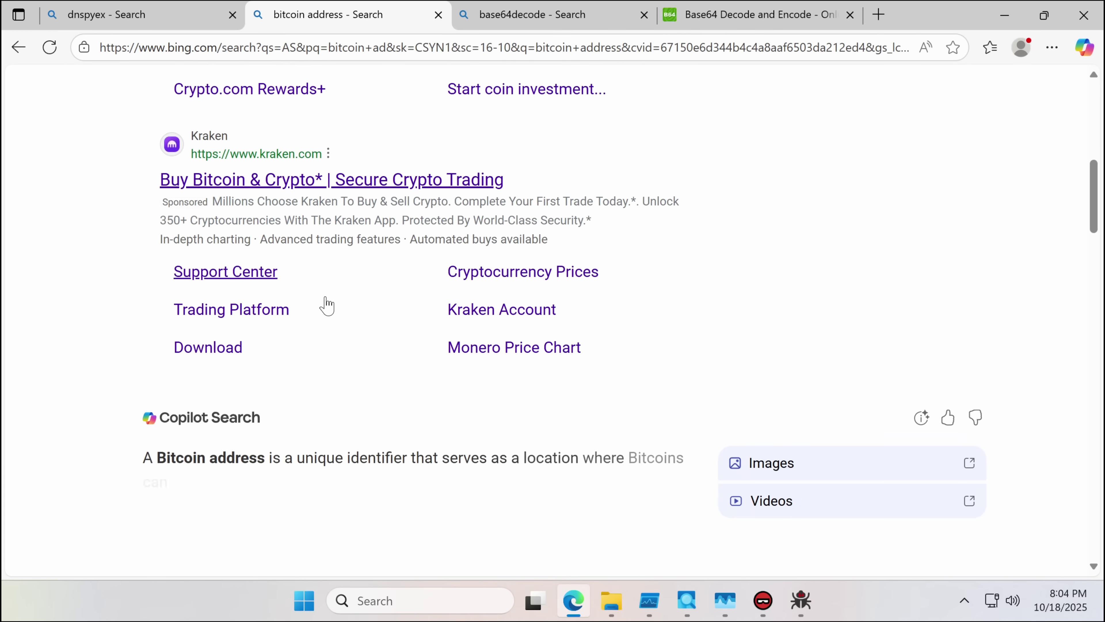
pyautogui.scroll(10, 329, 303)
# Refine the search to 'bitcoin address example' and select the SegWit bc1 example address
pyautogui.click(320, 89)
pyautogui.write('example')
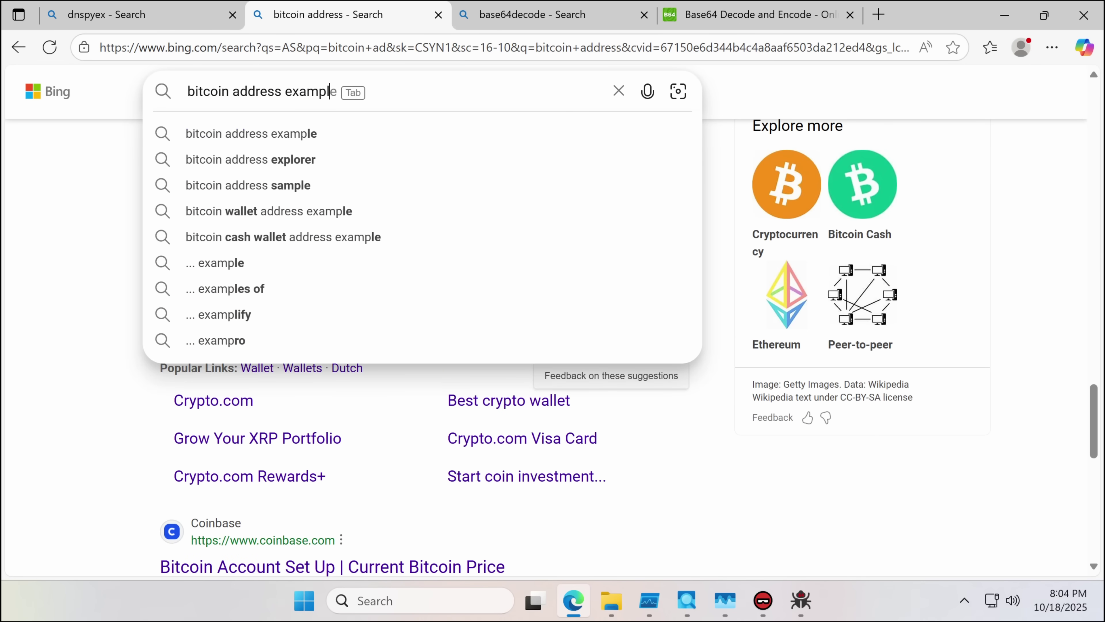
pyautogui.press('Return')
pyautogui.doubleClick(553, 351)
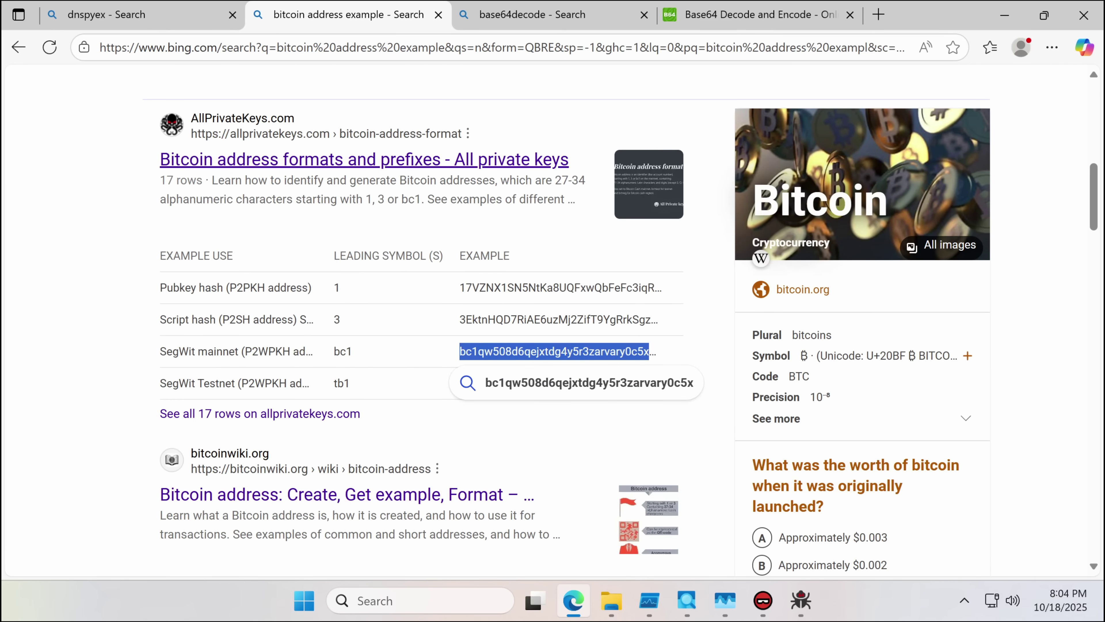
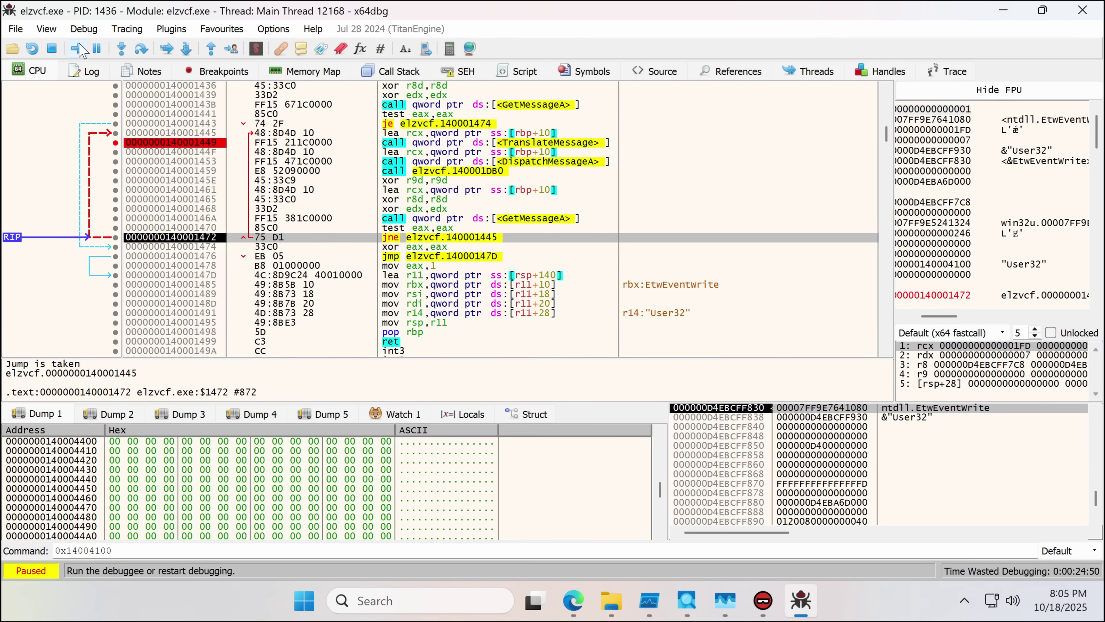
# Run until the INT3 breakpoint at 140001449 leaves a bc1 address in r14, then minimize x64dbg
pyautogui.click(76, 49)
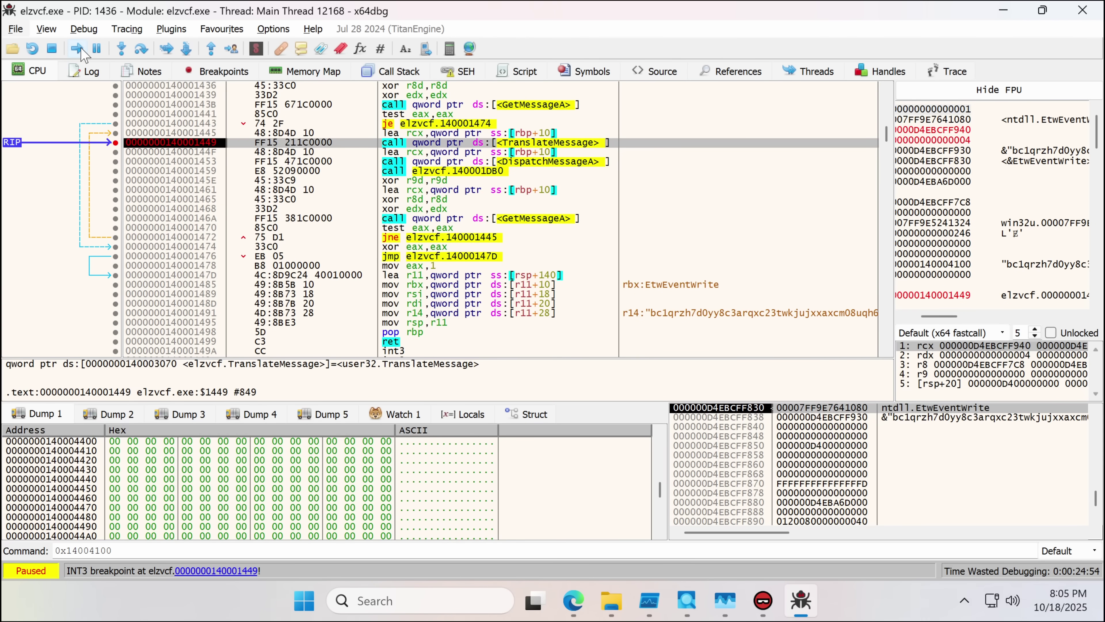
pyautogui.click(82, 55)
pyautogui.click(83, 54)
pyautogui.click(82, 54)
pyautogui.click(83, 55)
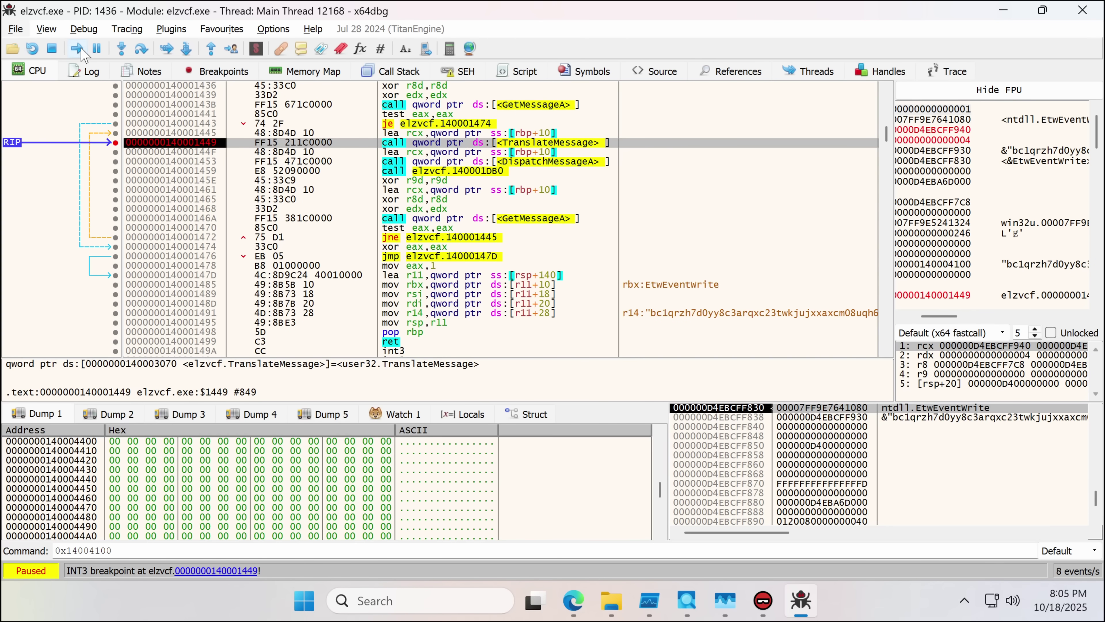
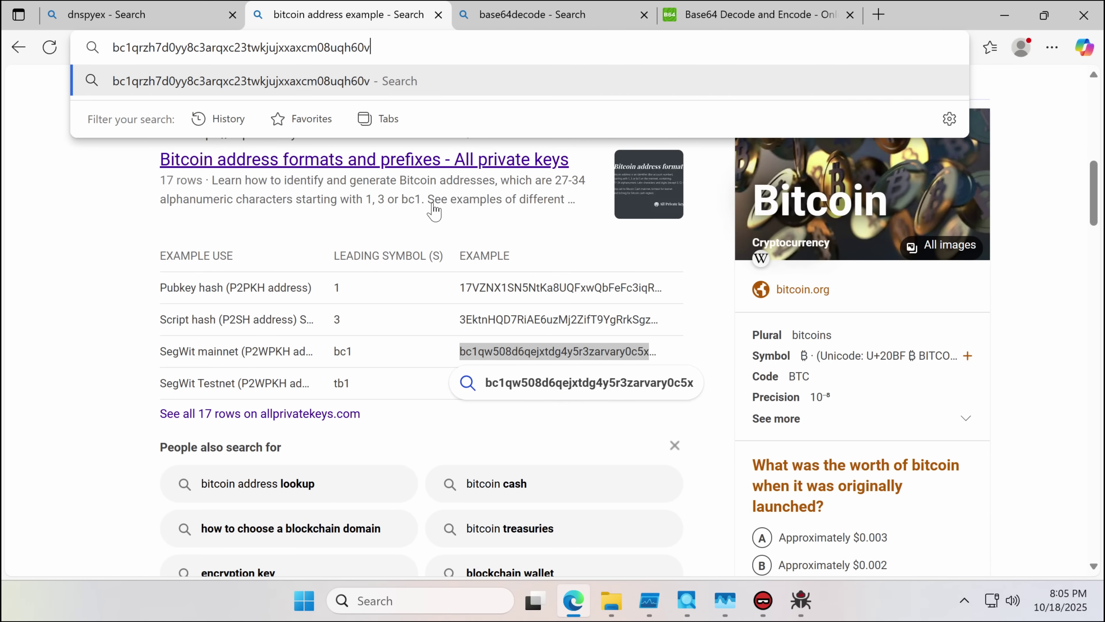
# Search Bing for the attacker's bitcoin address and browse its Blockchain.com address page
pyautogui.press('Return')
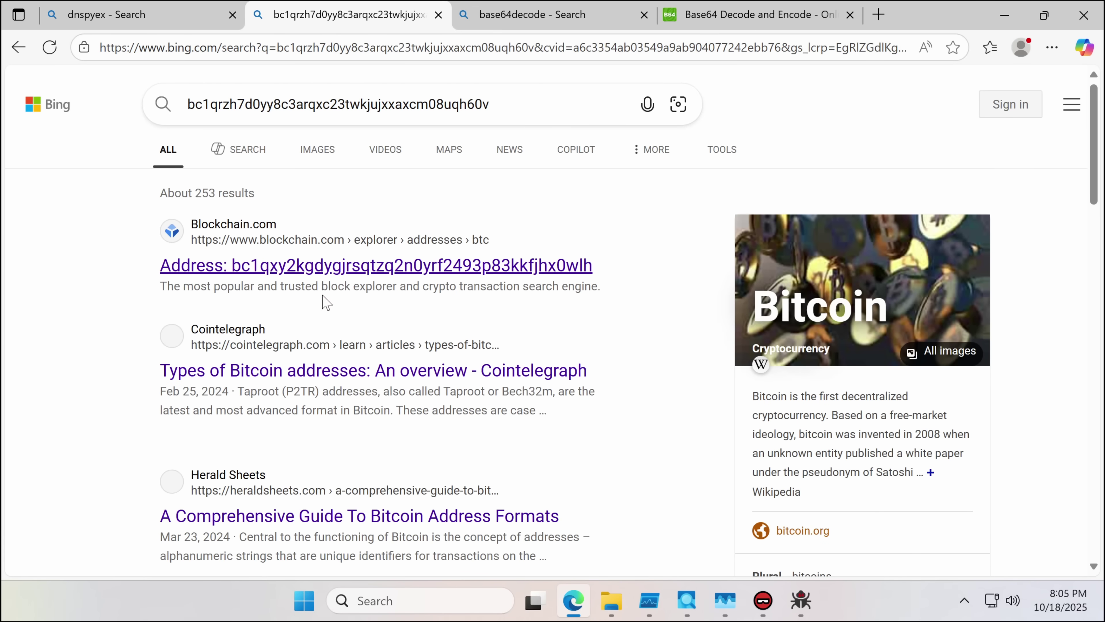
pyautogui.keyDown('ctrl'); pyautogui.click(348, 266); pyautogui.keyUp('ctrl')
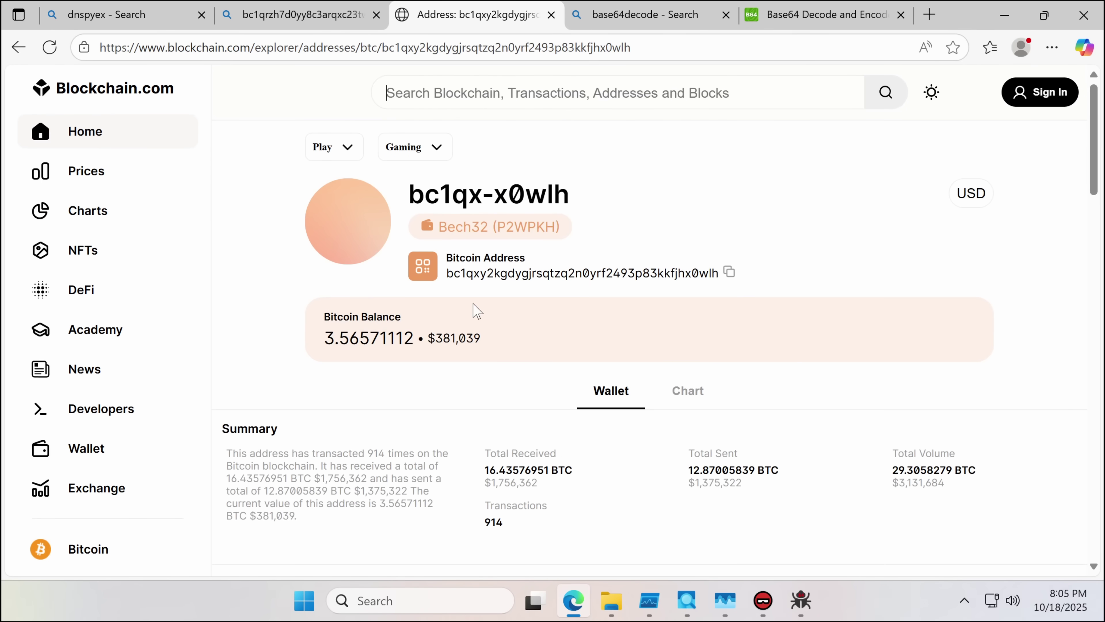
pyautogui.scroll(-5, 487, 301)
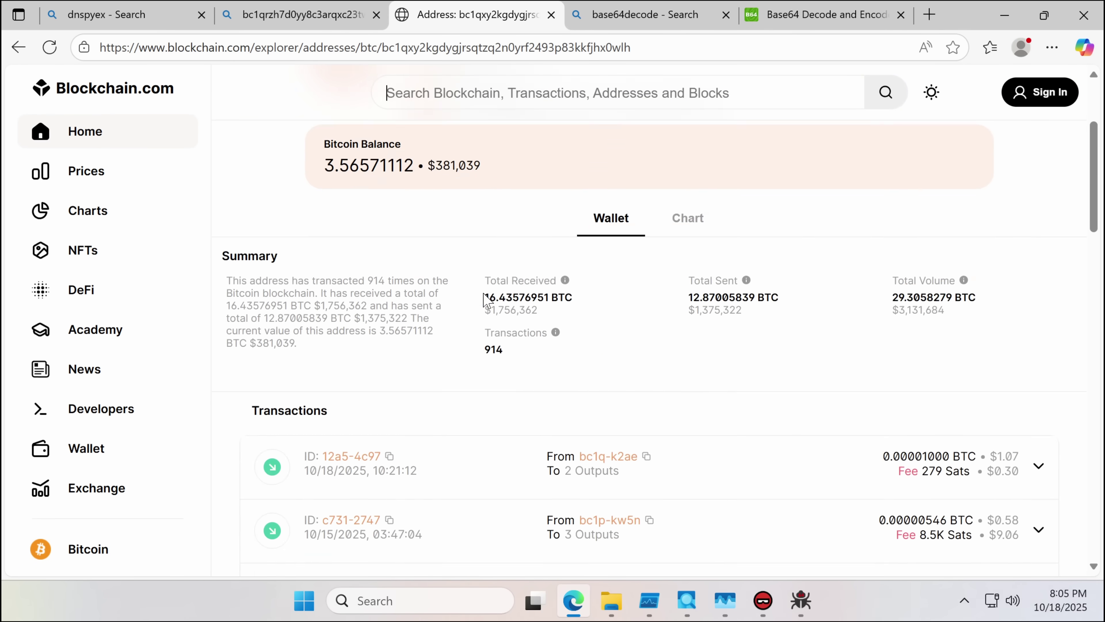
pyautogui.scroll(-2, 487, 301)
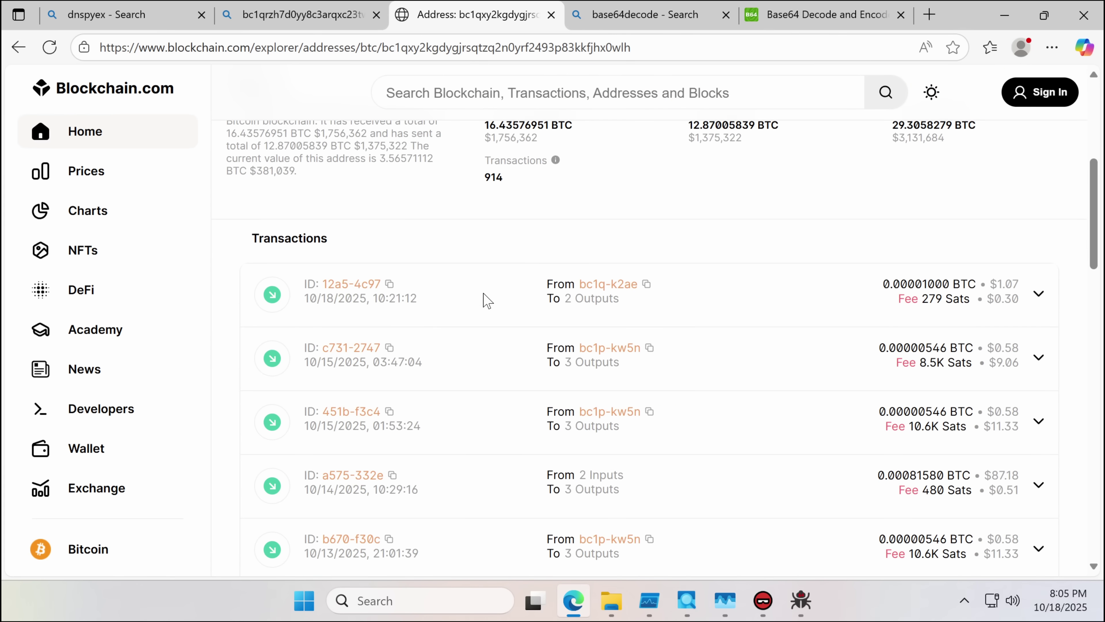
pyautogui.scroll(2, 487, 300)
pyautogui.scroll(-15, 487, 301)
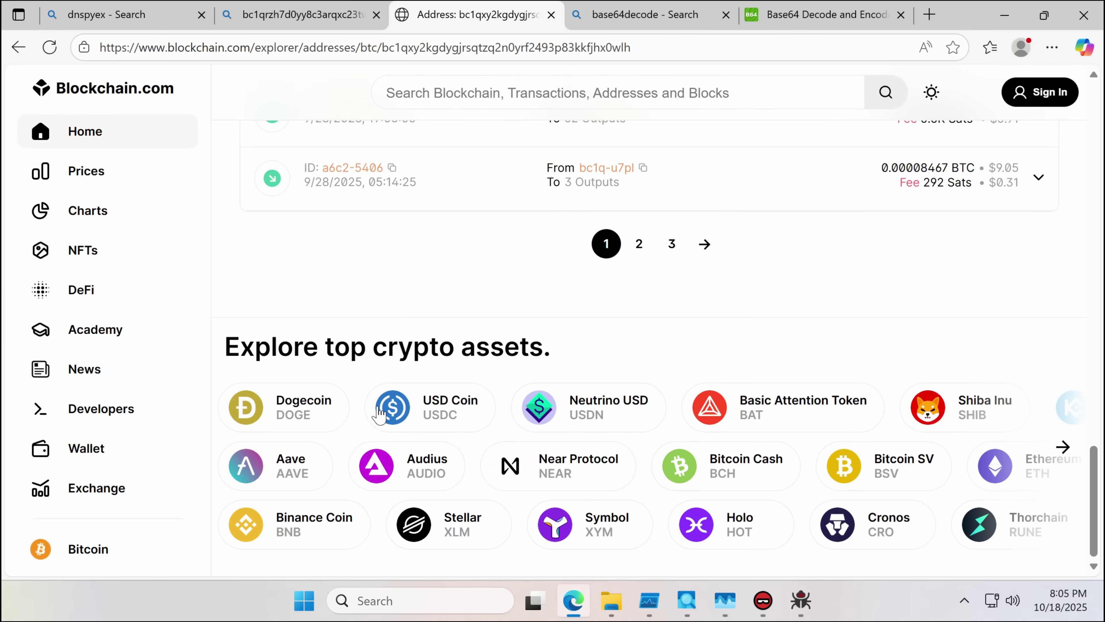
pyautogui.scroll(15, 383, 407)
pyautogui.click(279, 47)
pyautogui.click(274, 19)
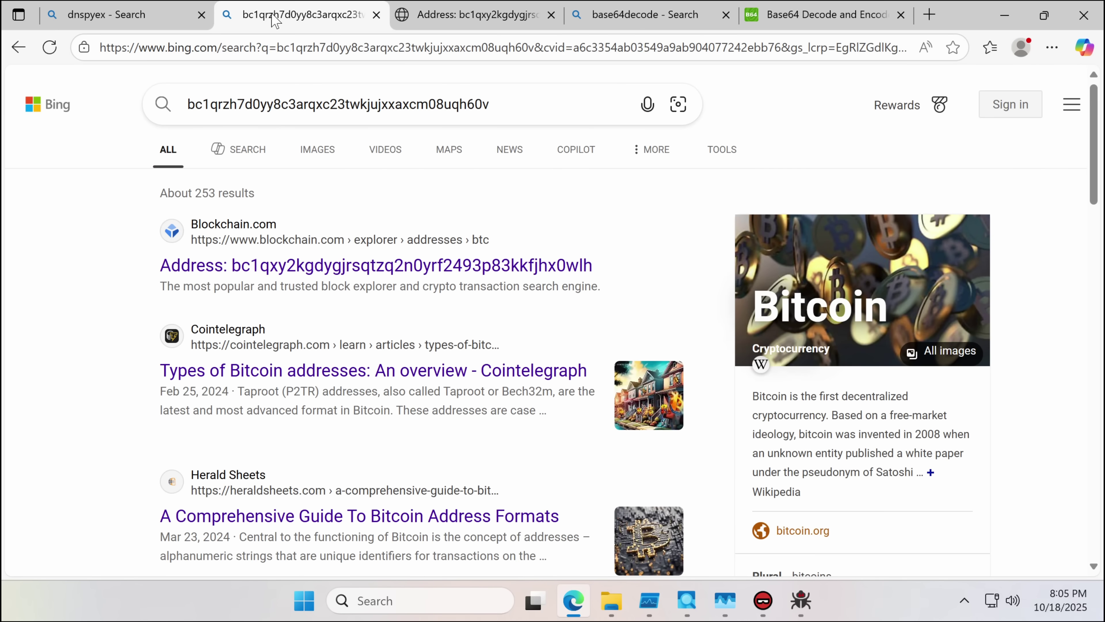
pyautogui.click(146, 19)
pyautogui.click(269, 27)
# In x64dbg, remove the breakpoint at 140001449 and let the malware resume running
pyautogui.click(801, 601)
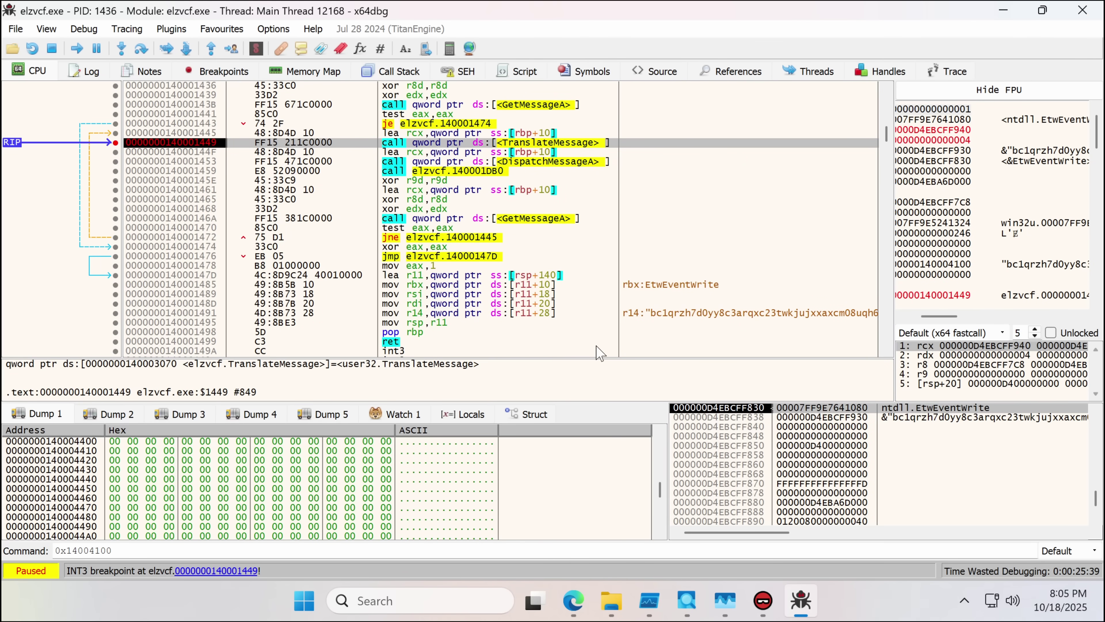
pyautogui.scroll(-1, 672, 345)
pyautogui.click(116, 113)
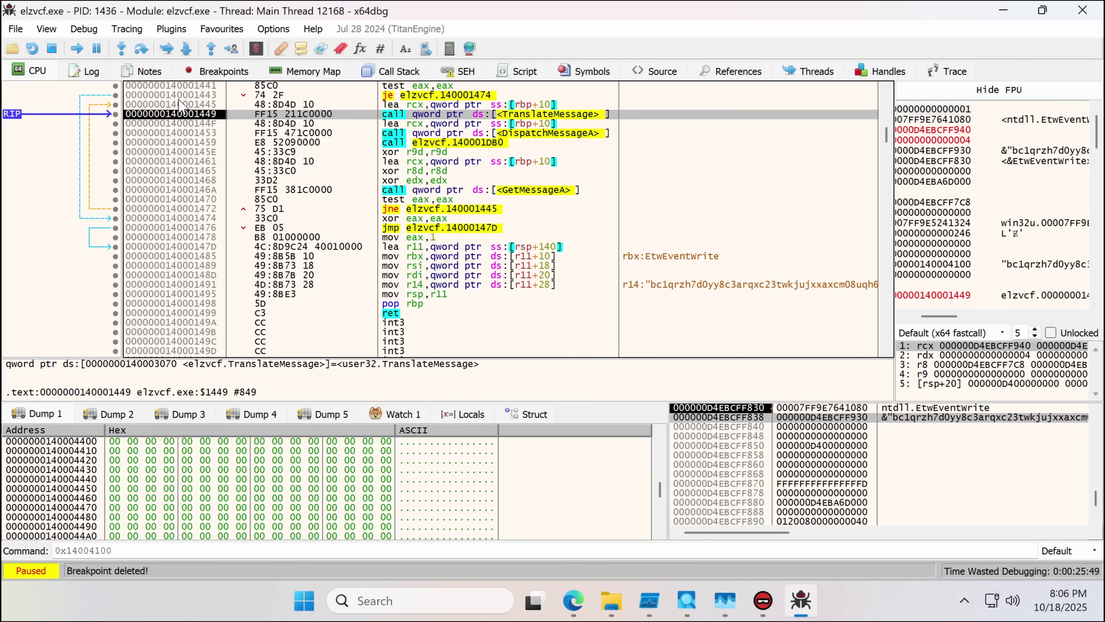
pyautogui.click(82, 51)
# Paste the copied bitcoin address into Edge and load its Blockchain.com page: Bech32, 0 BTC, 0 transactions
pyautogui.hotkey('alt', 'Tab')
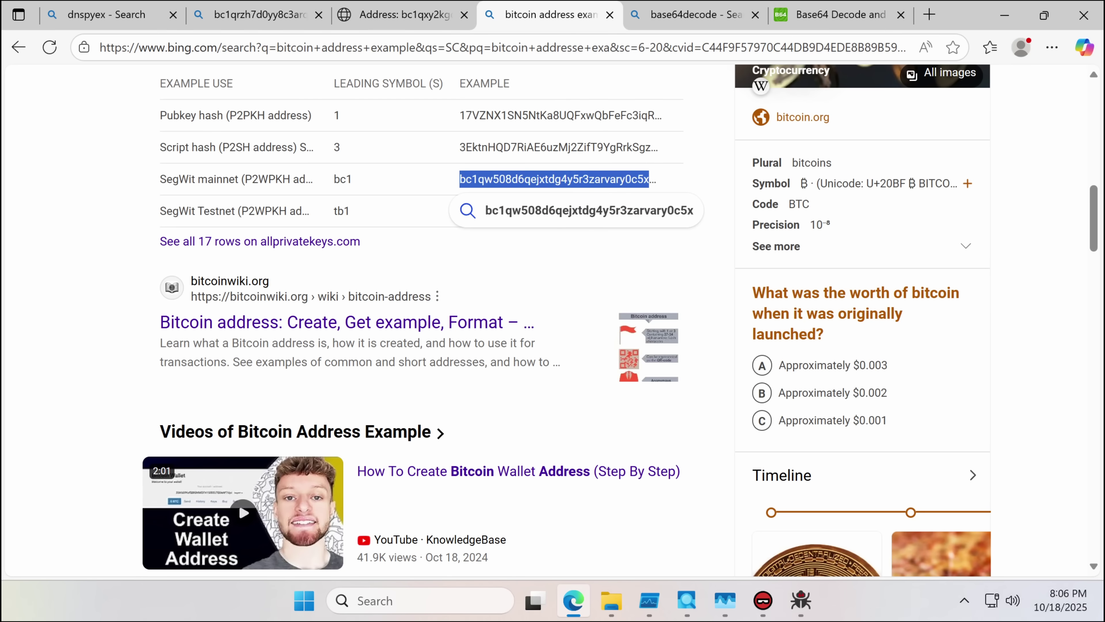
pyautogui.hotkey('ctrl', 'l')
pyautogui.rightClick(497, 49)
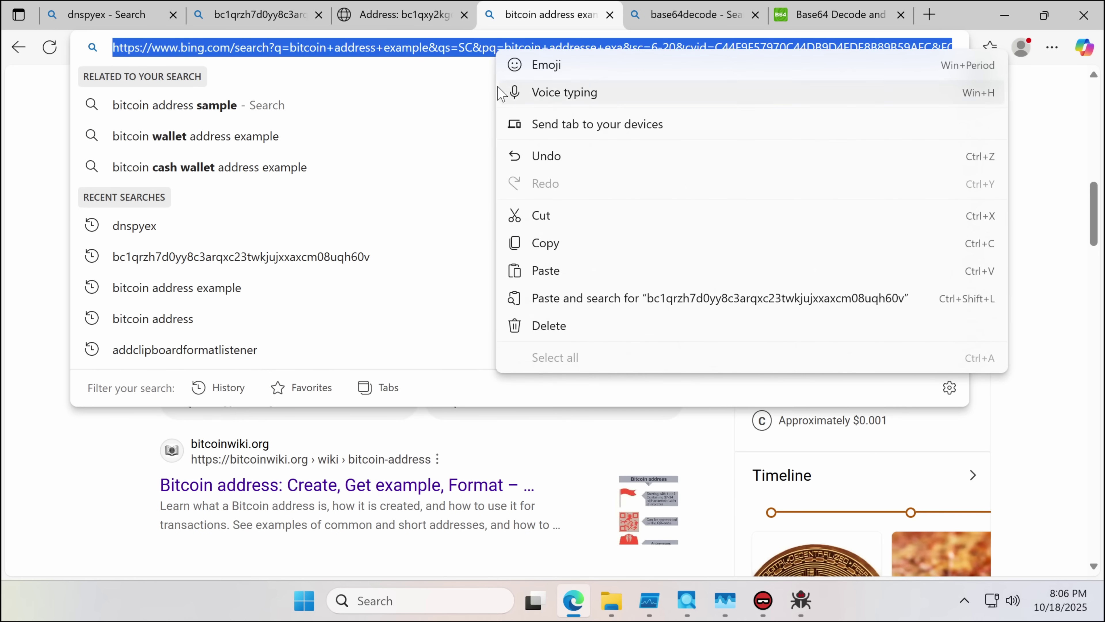
pyautogui.click(549, 269)
pyautogui.scroll(2, 422, 225)
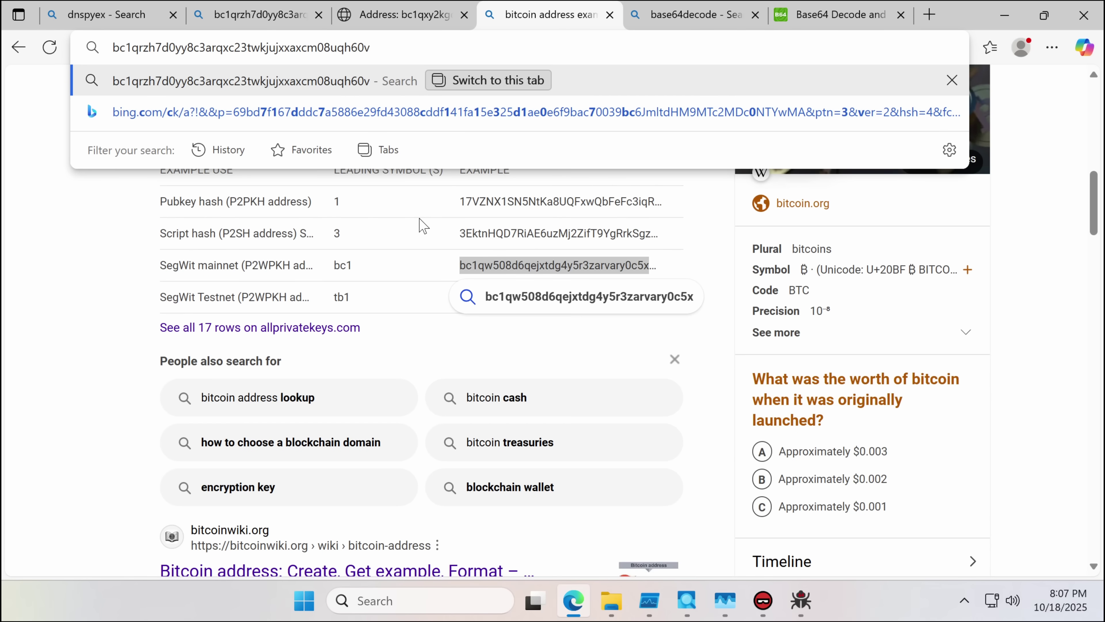
pyautogui.hotkey('ctrl', 'a')
pyautogui.press('Down')
pyautogui.press('Return')
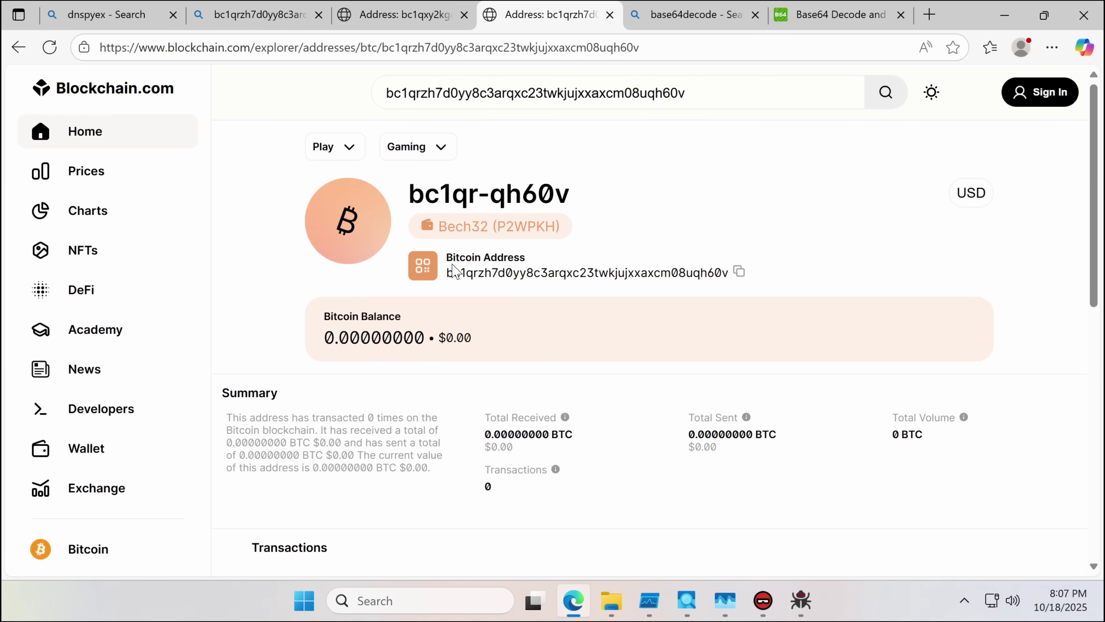
# Review the bc1, ltc1 and 0x strncmp checks in sub_1400016b0, list _Str1 references, then minimize Binary Ninja
pyautogui.hotkey('alt', 'Tab')
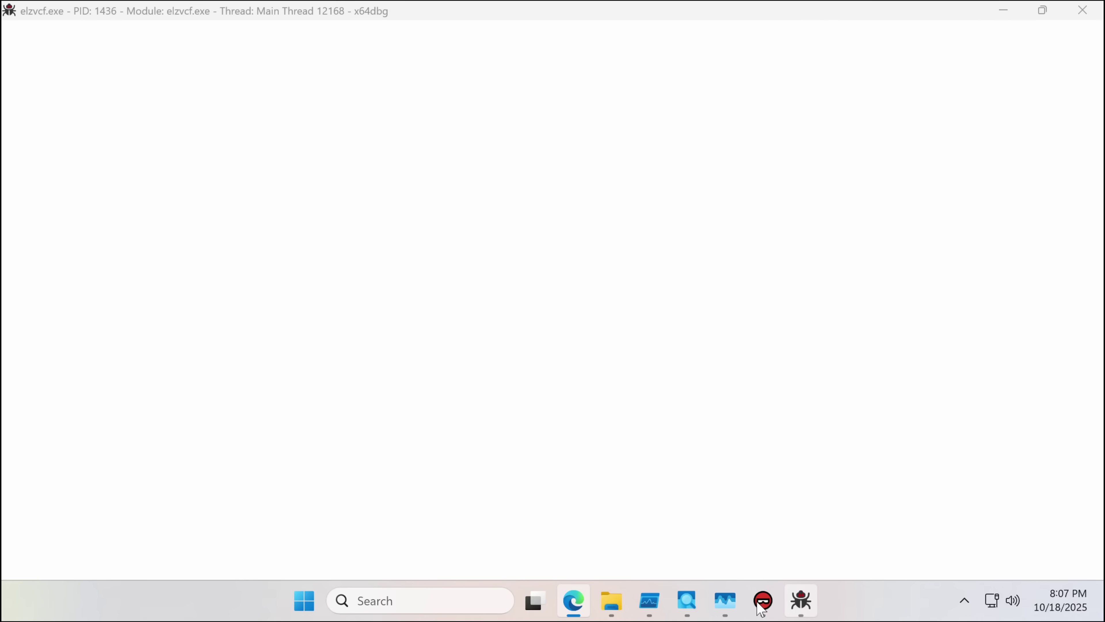
pyautogui.scroll(8, 746, 450)
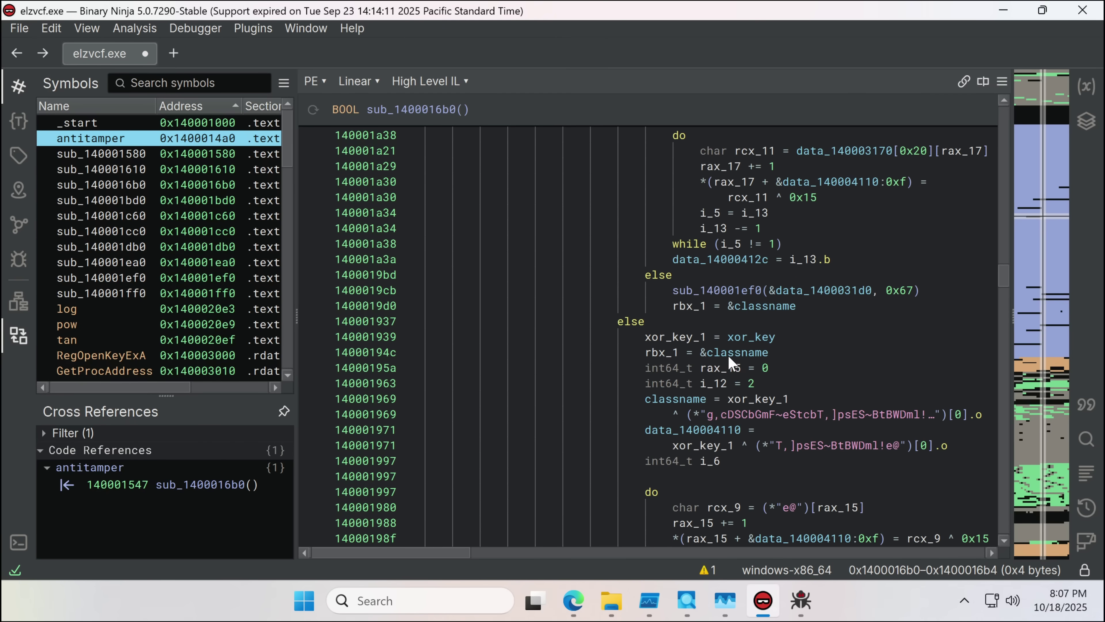
pyautogui.scroll(8, 819, 347)
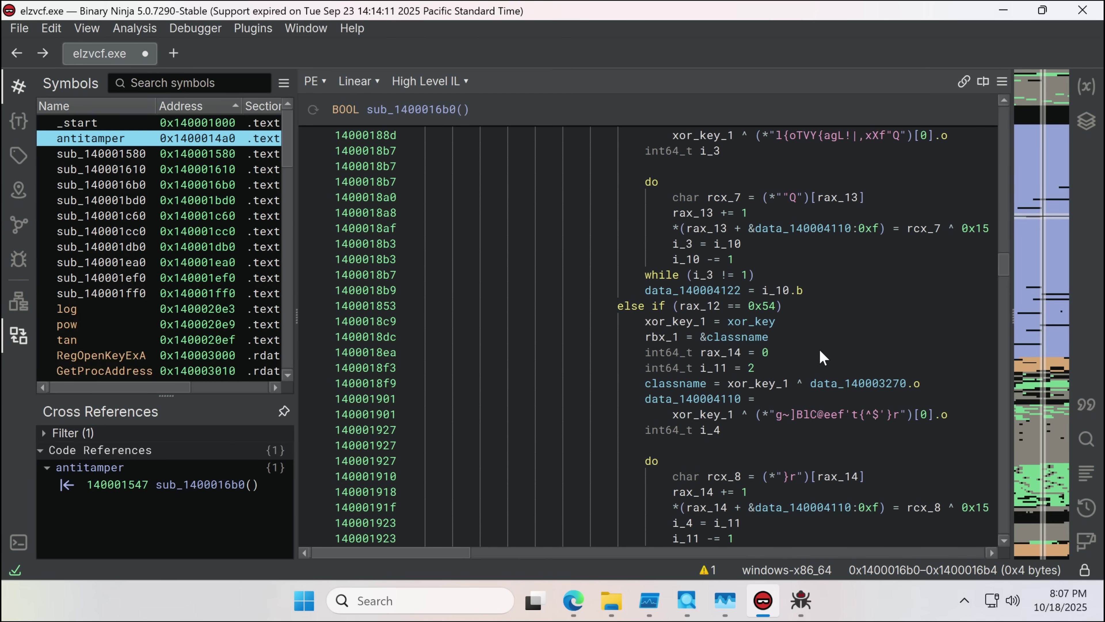
pyautogui.scroll(10, 820, 351)
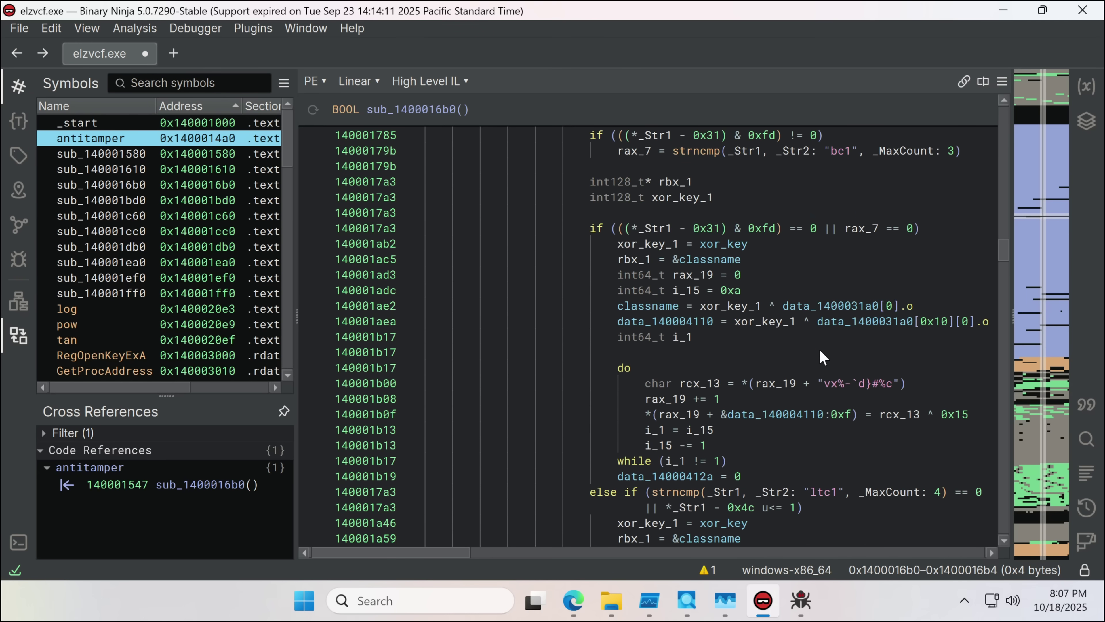
pyautogui.click(756, 357)
pyautogui.click(738, 337)
pyautogui.scroll(-9, 762, 282)
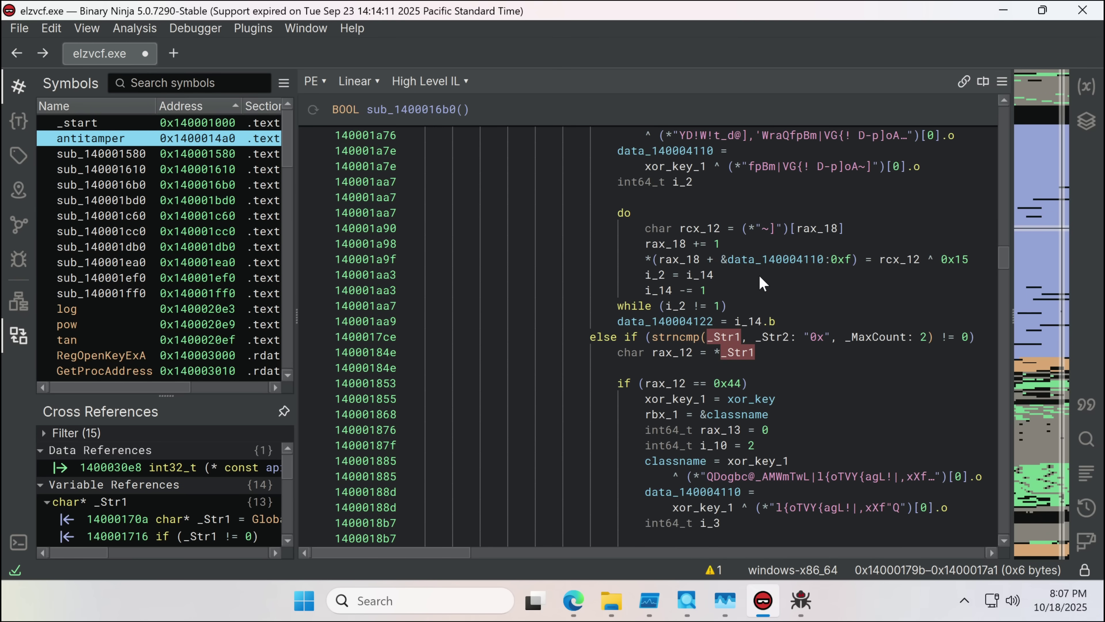
pyautogui.scroll(-4, 761, 281)
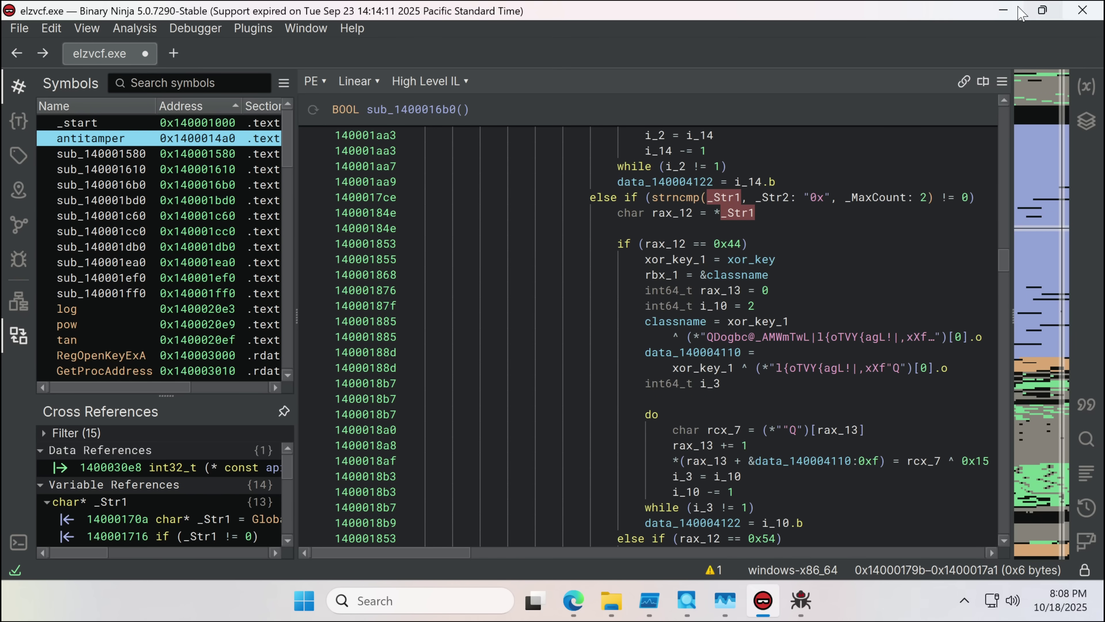
pyautogui.click(1005, 11)
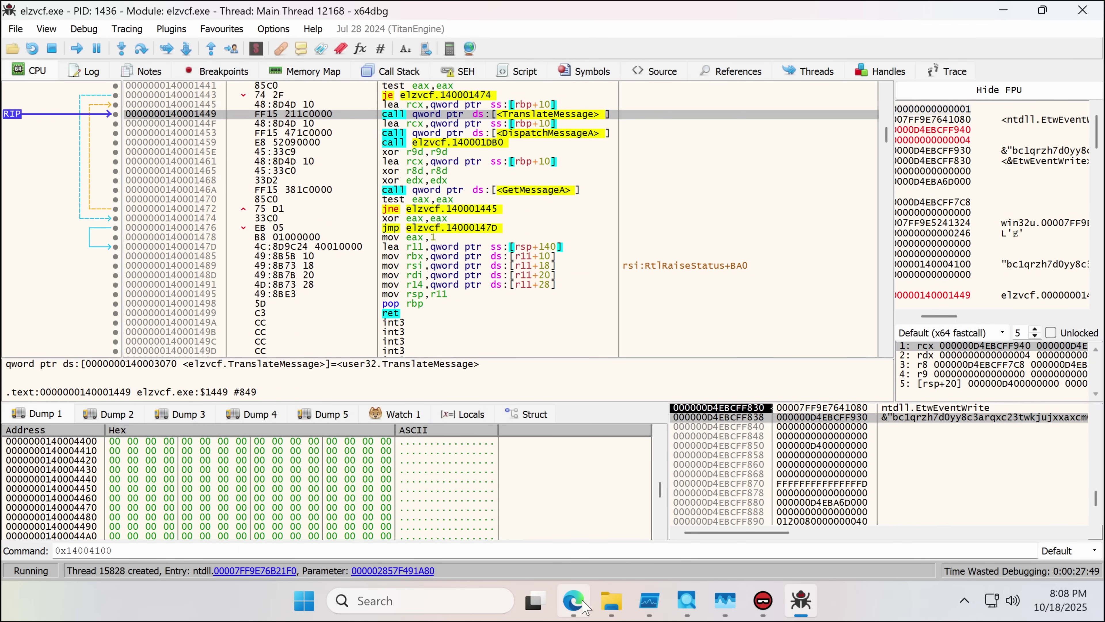
# Search Edge for 'eth address example'
pyautogui.hotkey('alt', 'Tab')
pyautogui.hotkey('ctrl', 'l')
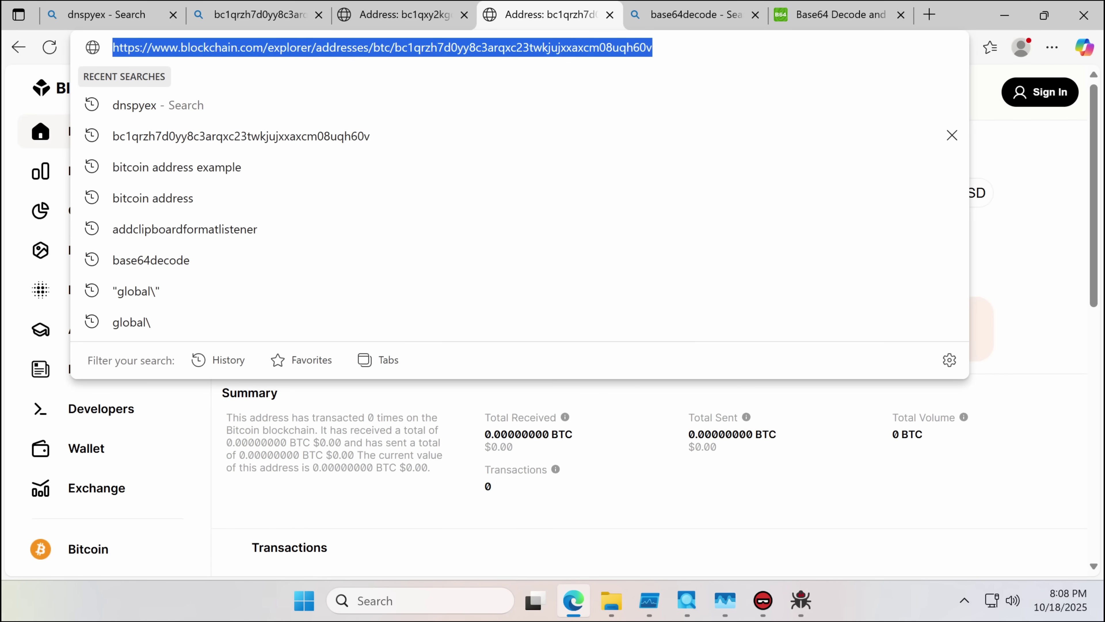
pyautogui.write('eth address example')
pyautogui.press('Return')
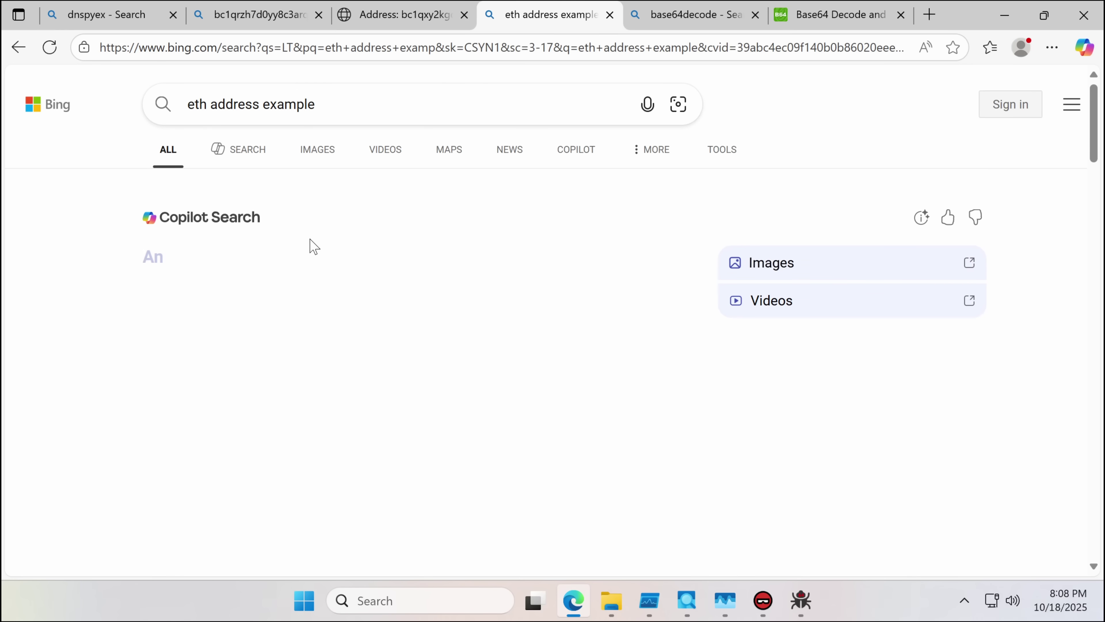
pyautogui.scroll(-5, 308, 244)
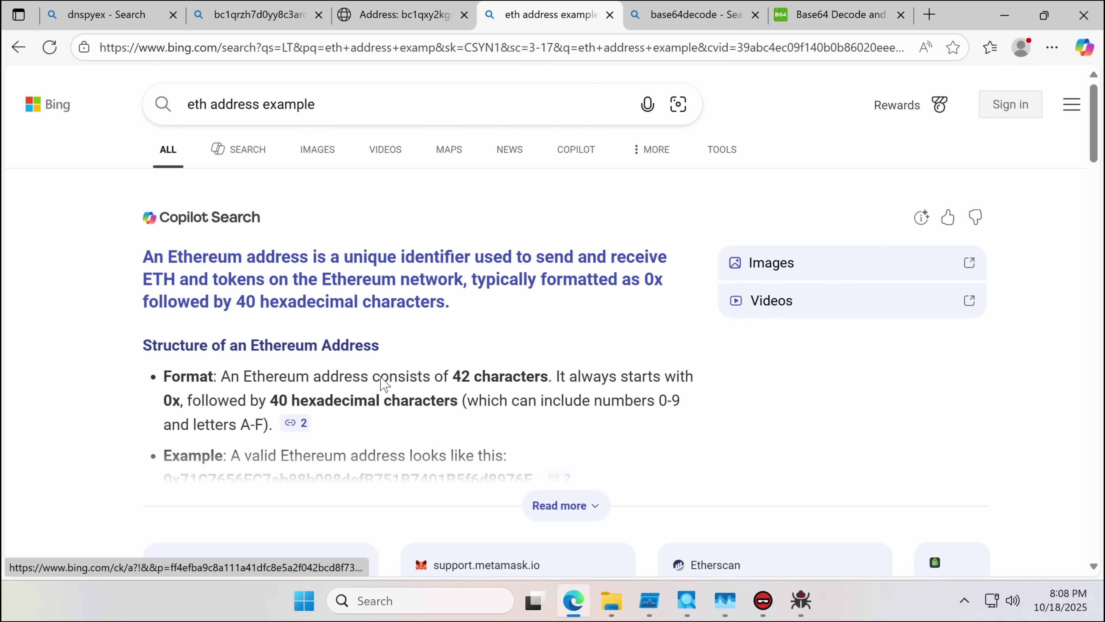
# Open Coin Wallet's Ethereum address example page and select its first sample 0x address
pyautogui.click(561, 505)
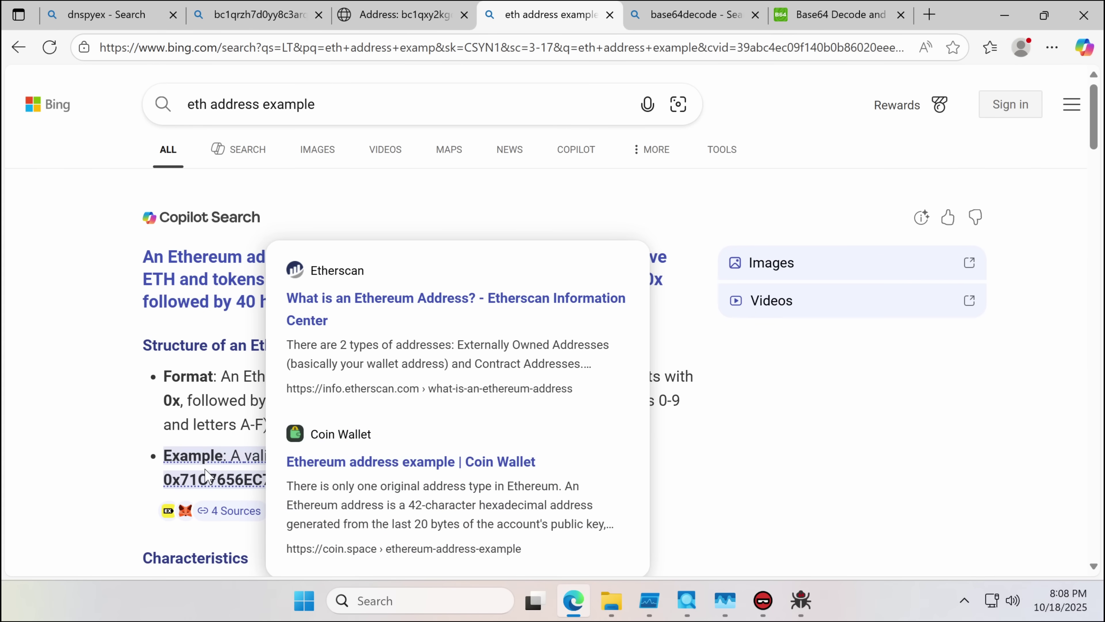
pyautogui.click(208, 476)
pyautogui.scroll(-4, 449, 233)
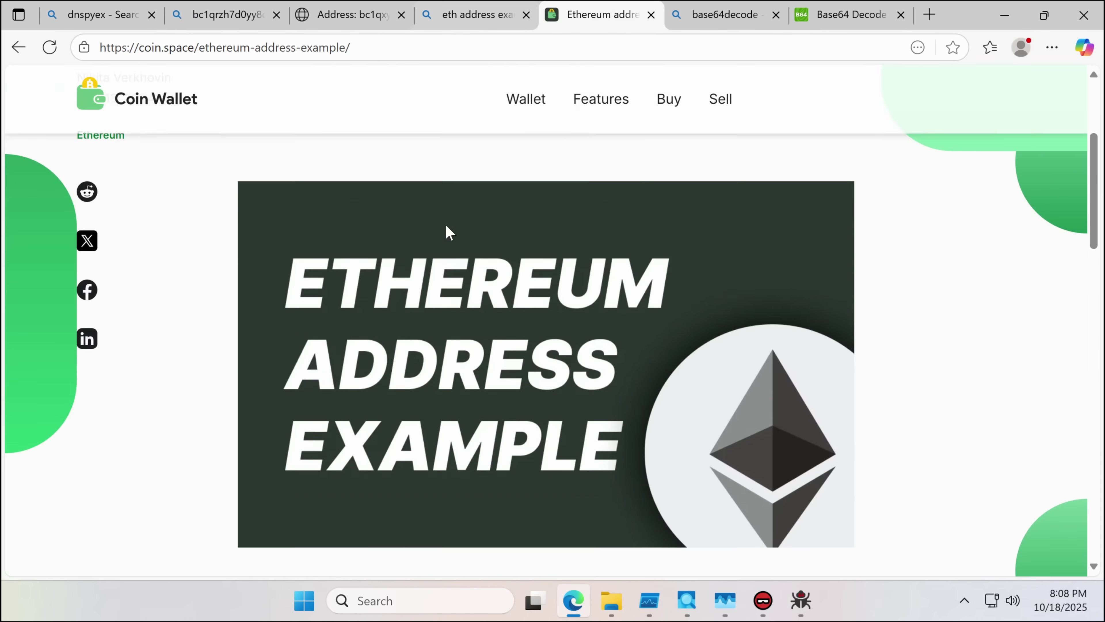
pyautogui.scroll(-8, 450, 233)
pyautogui.doubleClick(392, 263)
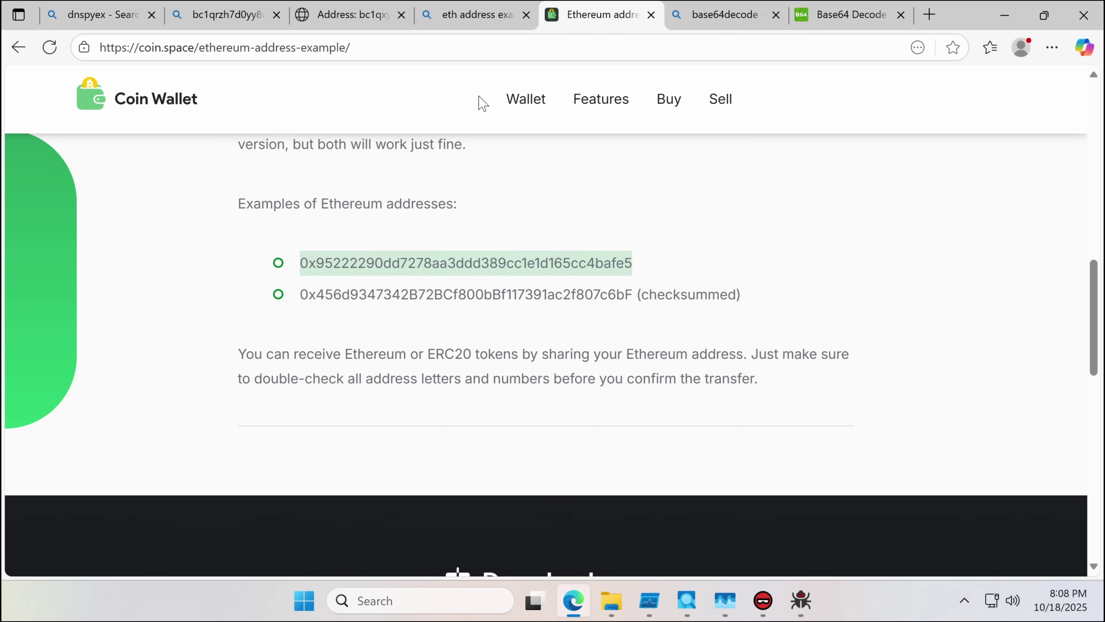
pyautogui.click(500, 47)
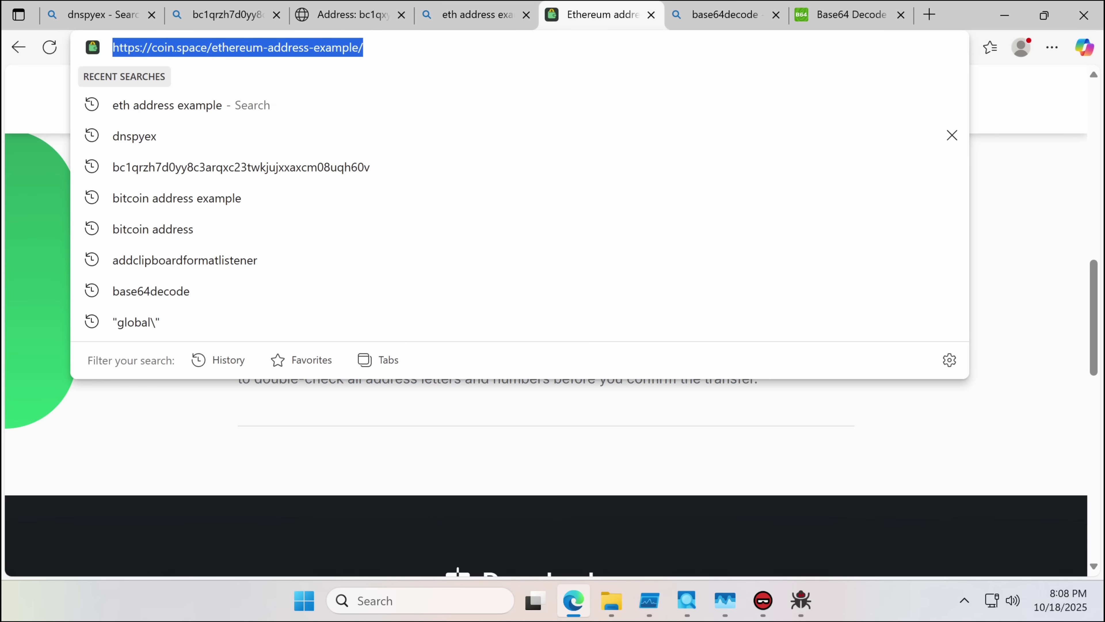
pyautogui.click(344, 339)
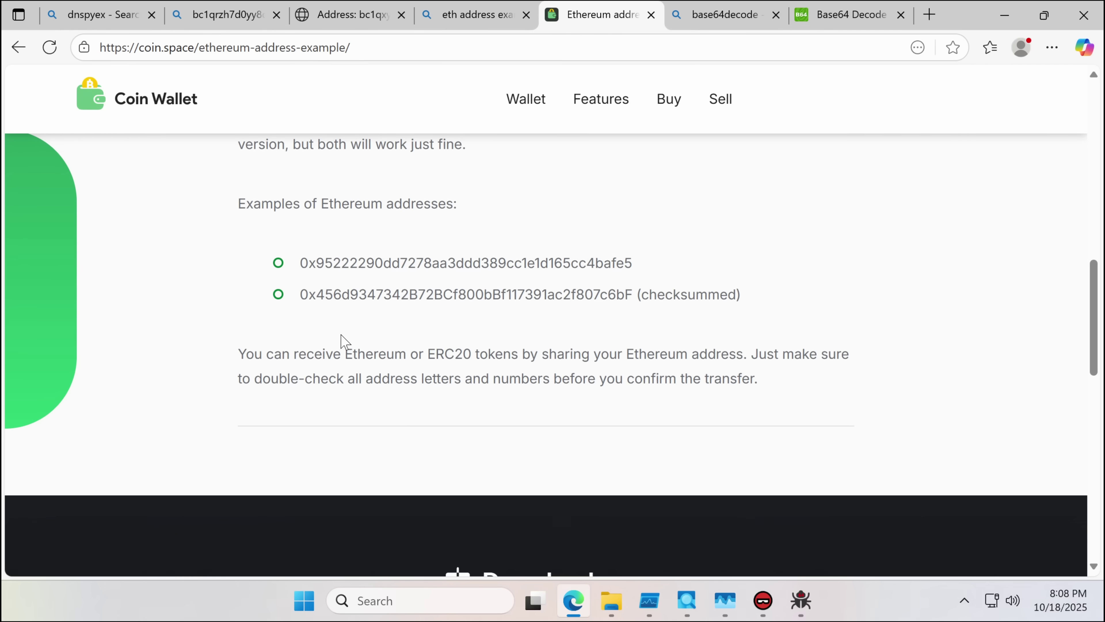
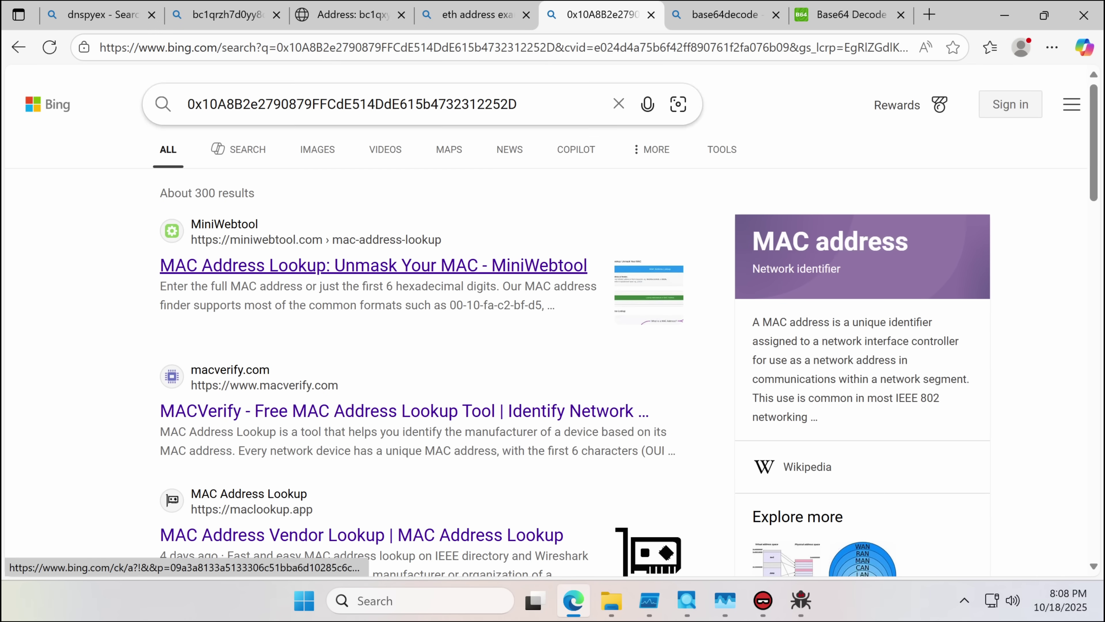
# Search Bing for 'ethplorer' and open the ethplorer.io site
pyautogui.hotkey('ctrl', 'shift', 'Tab')
pyautogui.click(345, 47)
pyautogui.write('ethplorer')
pyautogui.press('Return')
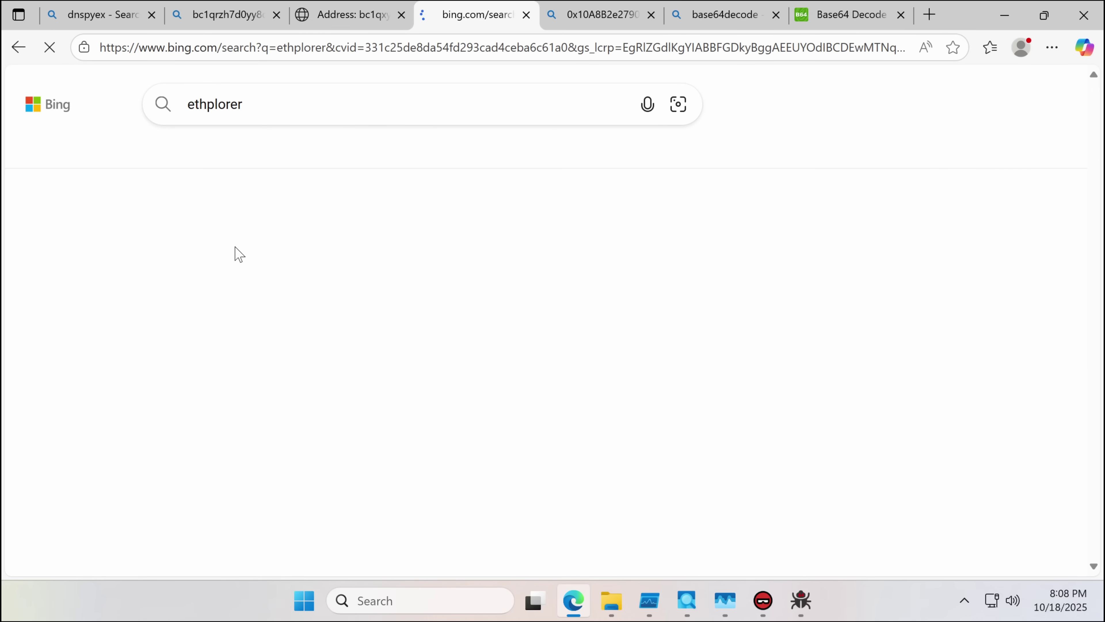
pyautogui.click(234, 331)
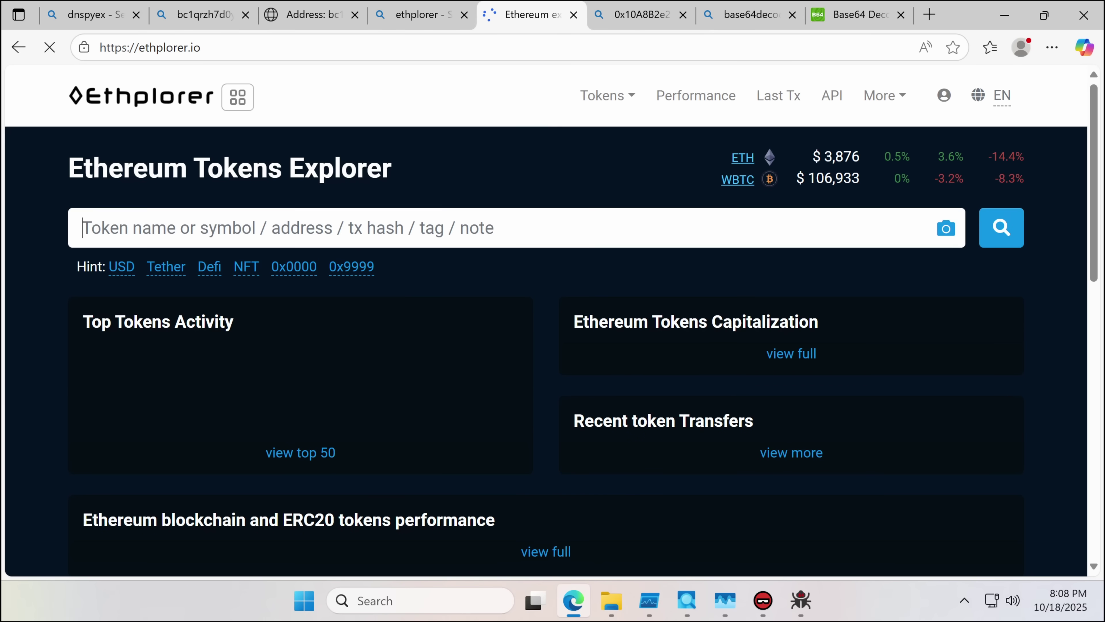
# Look up the recovered Ethereum address and scroll to its 0.00 ETH balance and empty transfers
pyautogui.hotkey('ctrl', 'v')
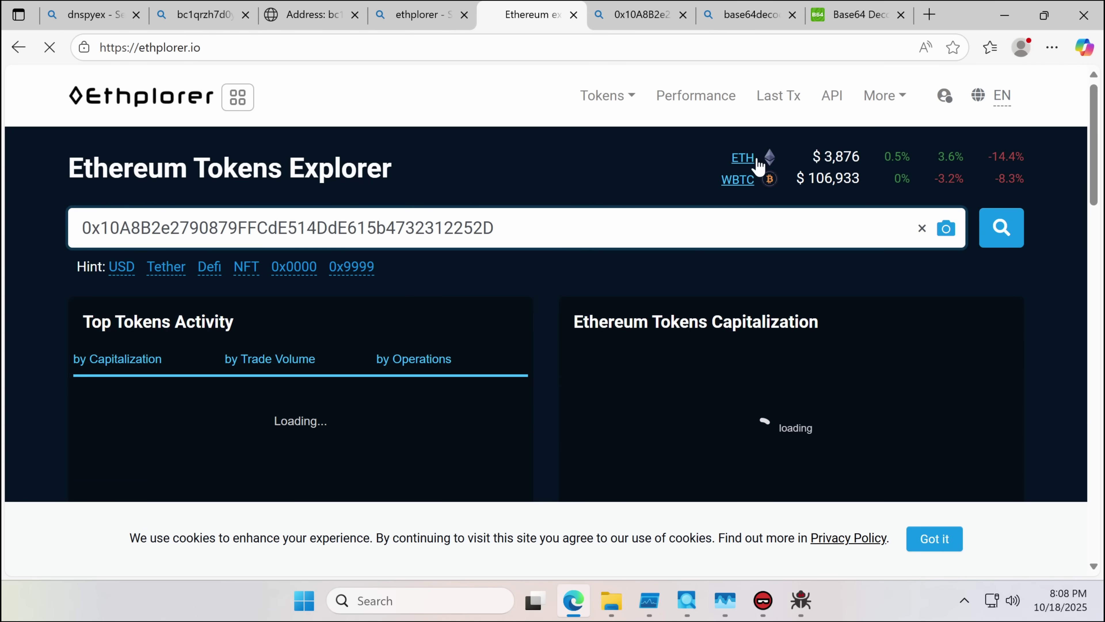
pyautogui.click(1049, 252)
pyautogui.click(1001, 227)
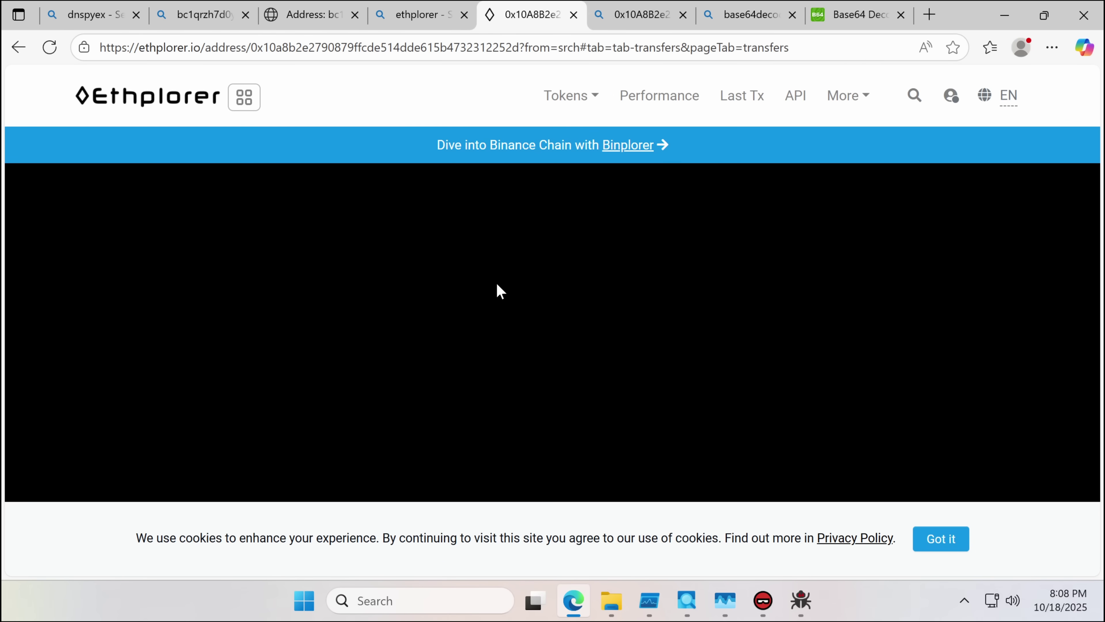
pyautogui.scroll(-6, 219, 208)
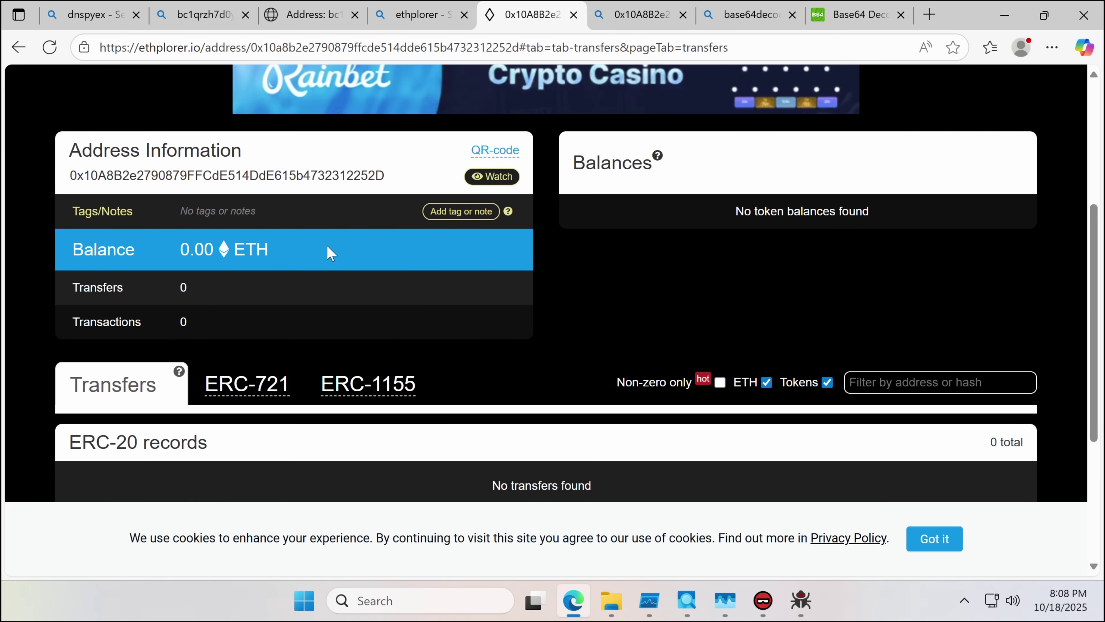
pyautogui.scroll(-2, 331, 252)
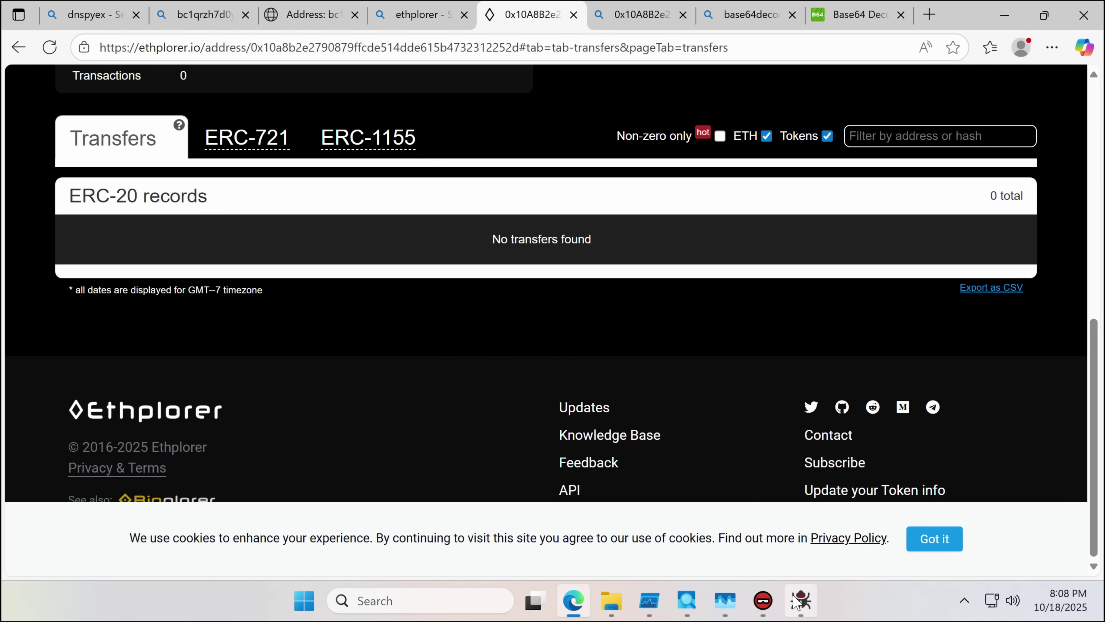
pyautogui.click(801, 600)
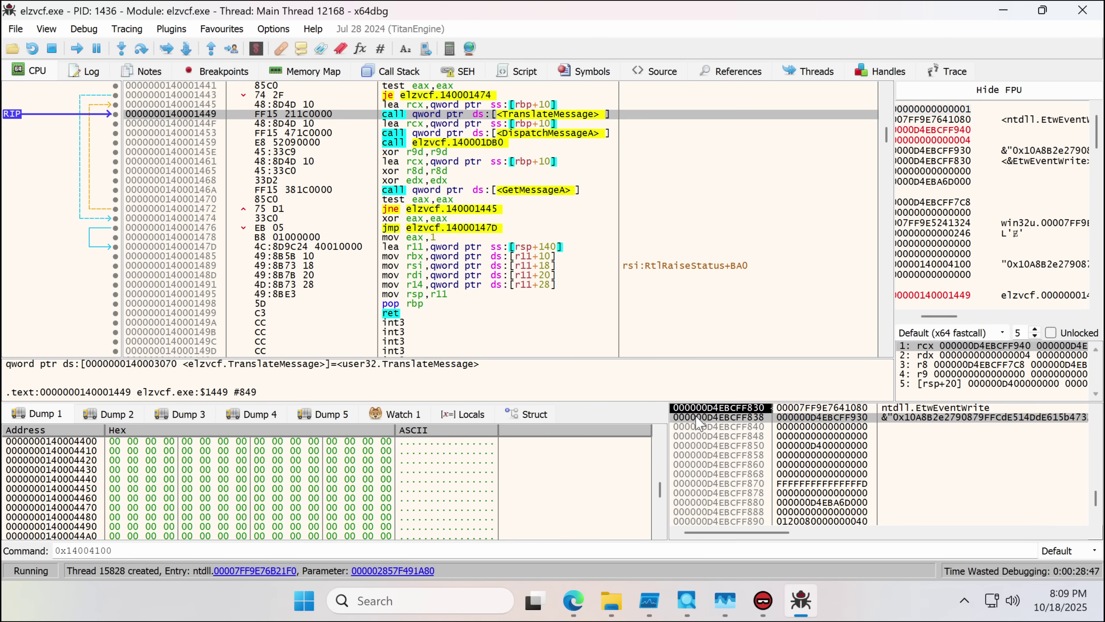
# Exit x64dbg so Binary Ninja's decompiled elzvcf.exe code is visible
pyautogui.click(1081, 9)
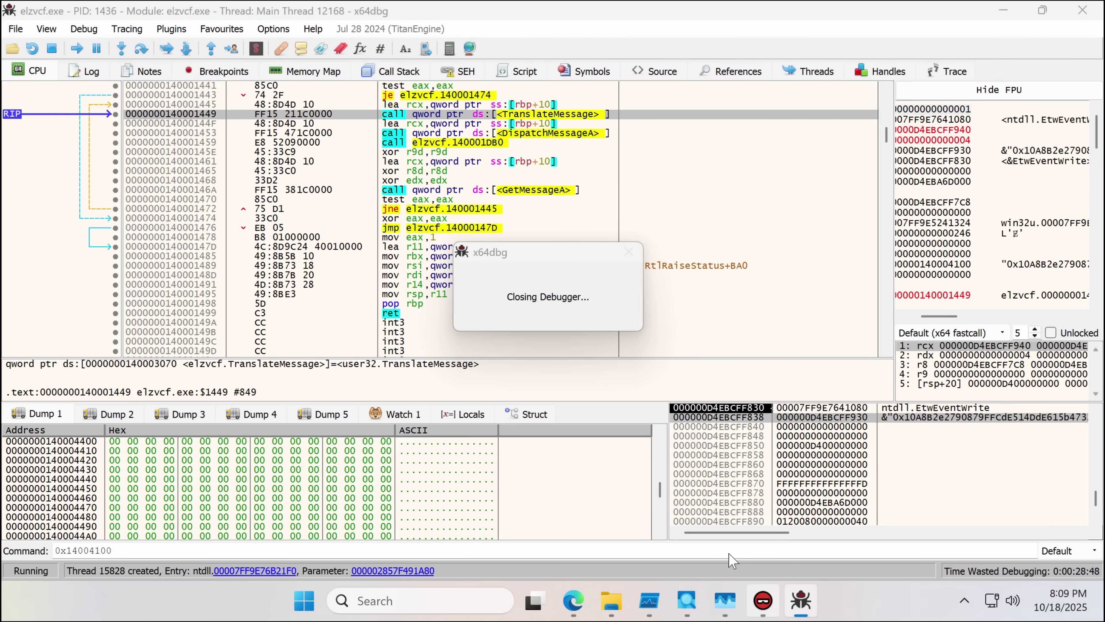
pyautogui.scroll(-4, 529, 331)
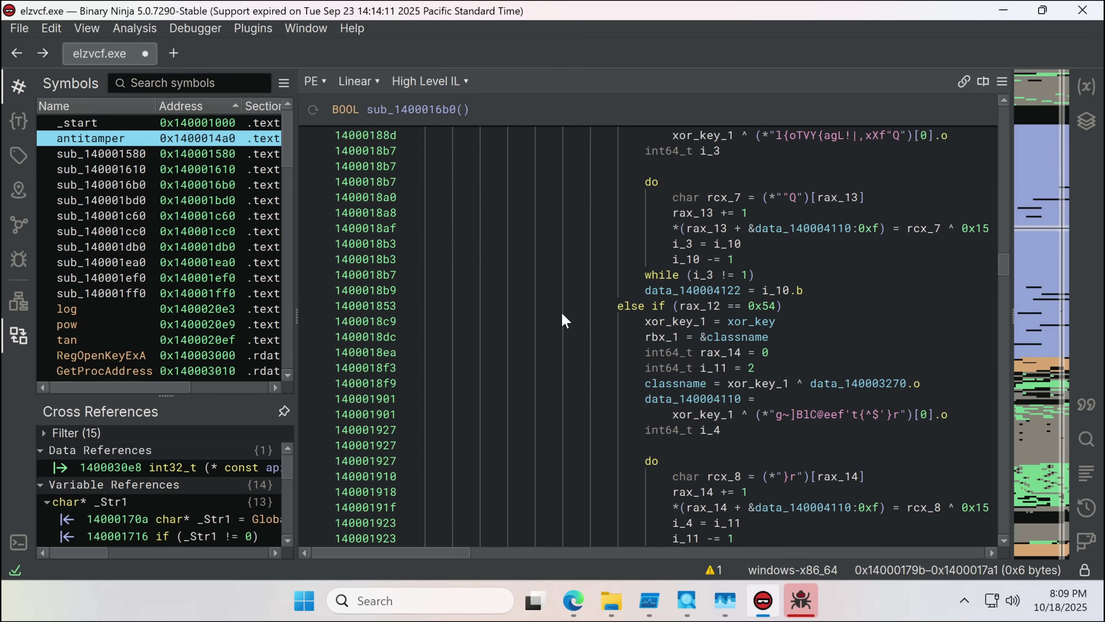
# Scroll the High Level IL from sub_1400016b0 to sub_140001ef0's XOR decoding of classname
pyautogui.scroll(-8, 562, 313)
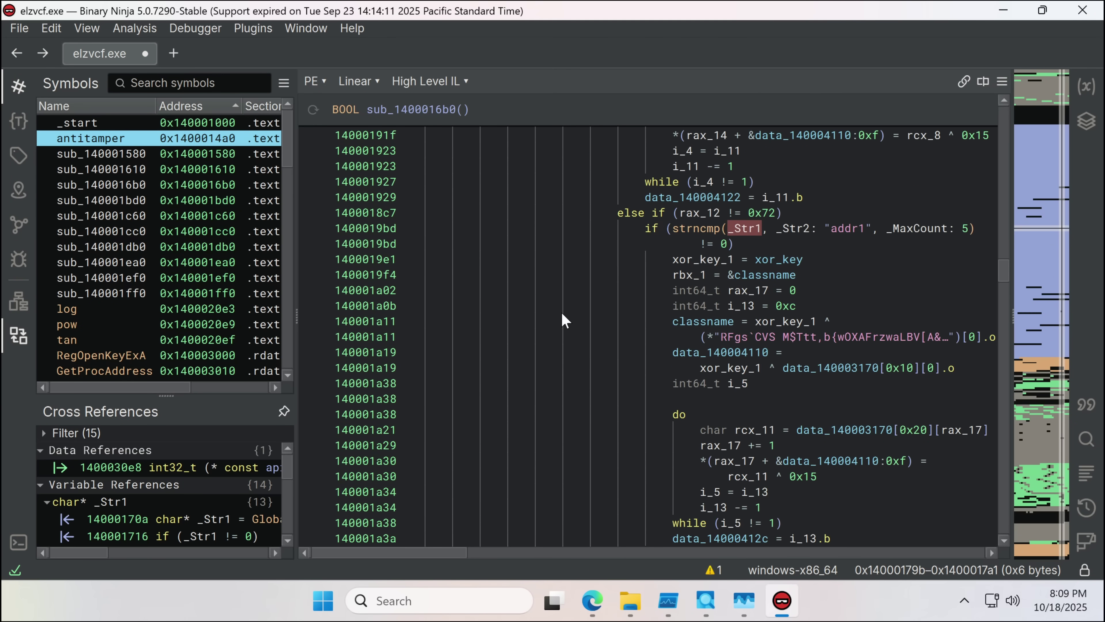
pyautogui.scroll(-15, 562, 320)
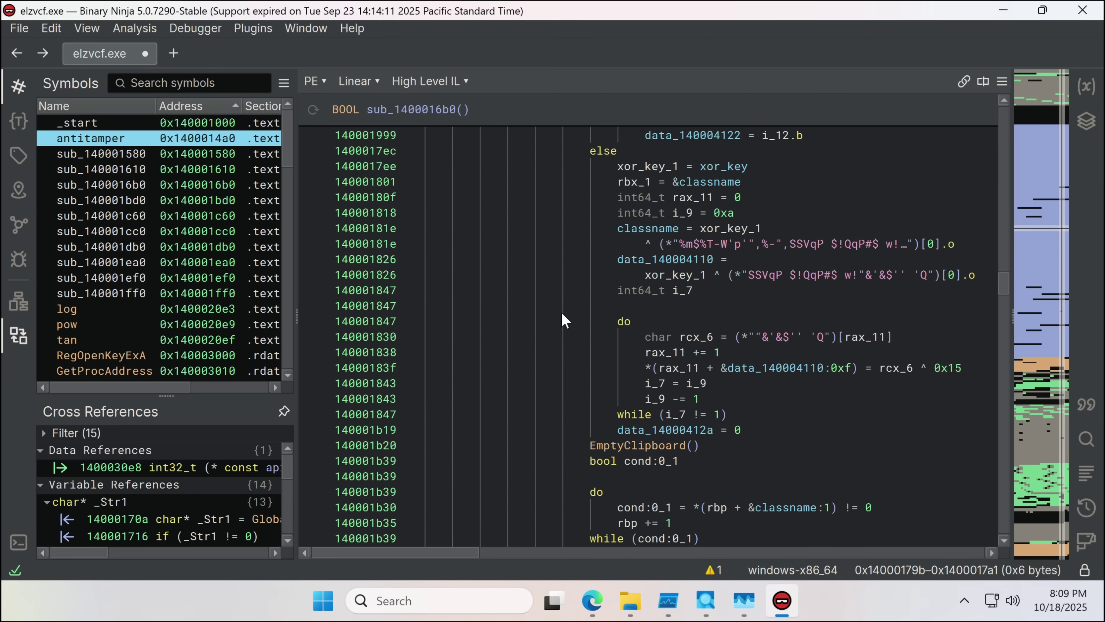
pyautogui.scroll(-5, 562, 312)
pyautogui.scroll(-12, 520, 263)
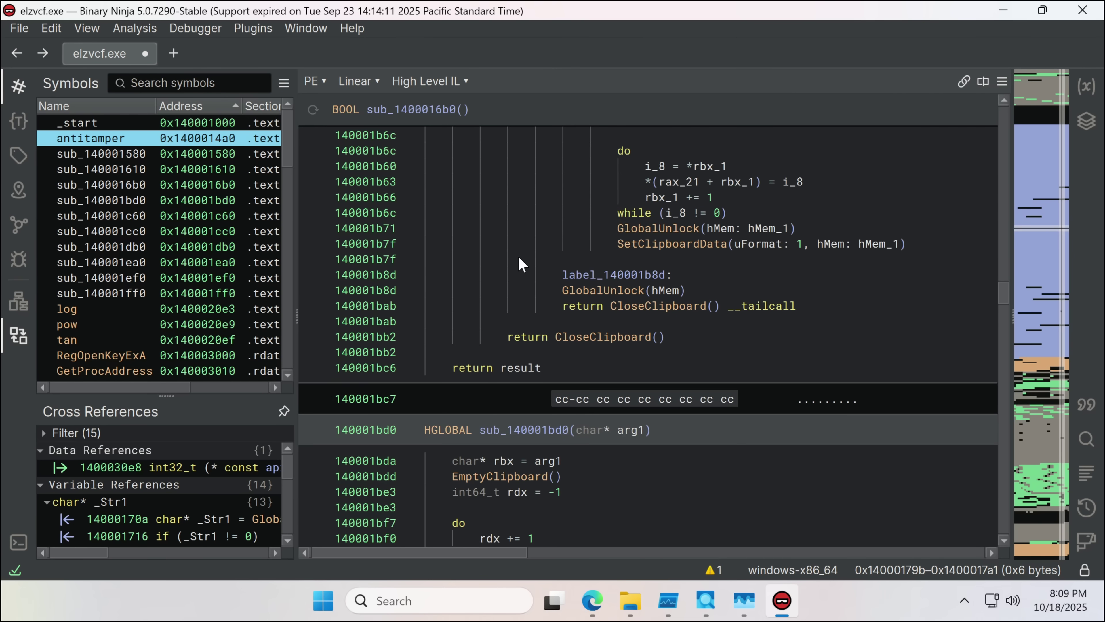
pyautogui.scroll(-13, 519, 263)
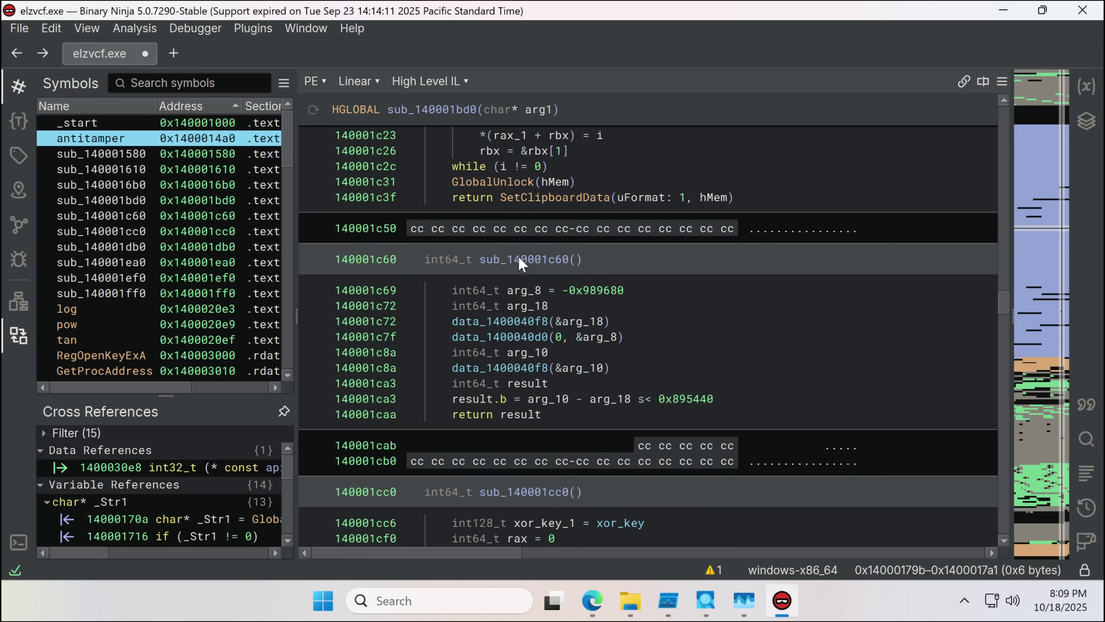
pyautogui.scroll(6, 520, 263)
pyautogui.scroll(-5, 520, 263)
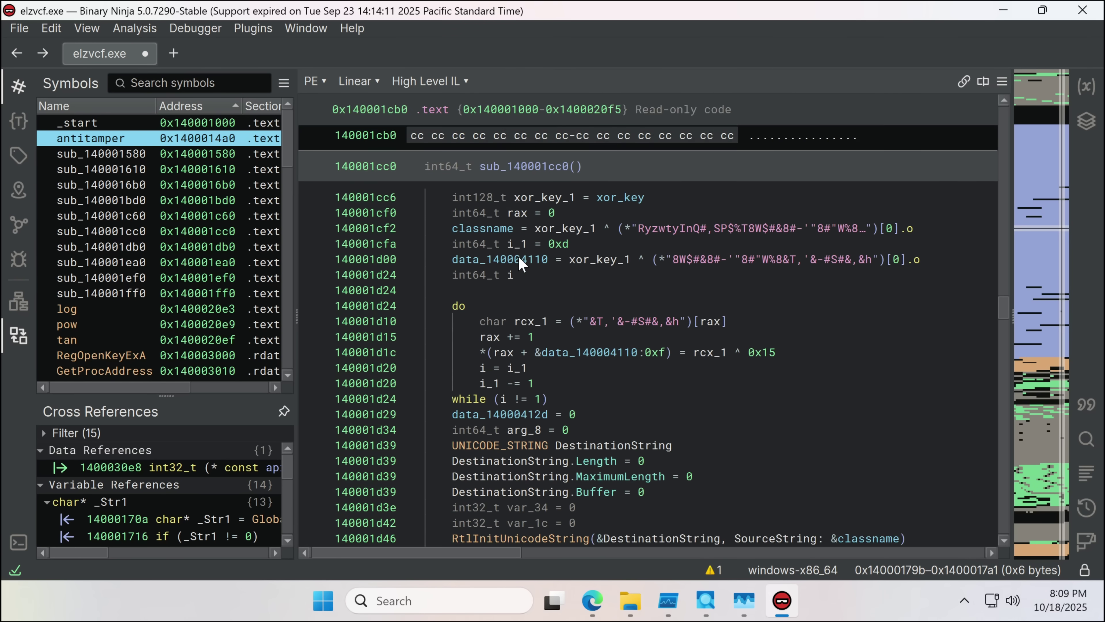
pyautogui.scroll(-4, 519, 263)
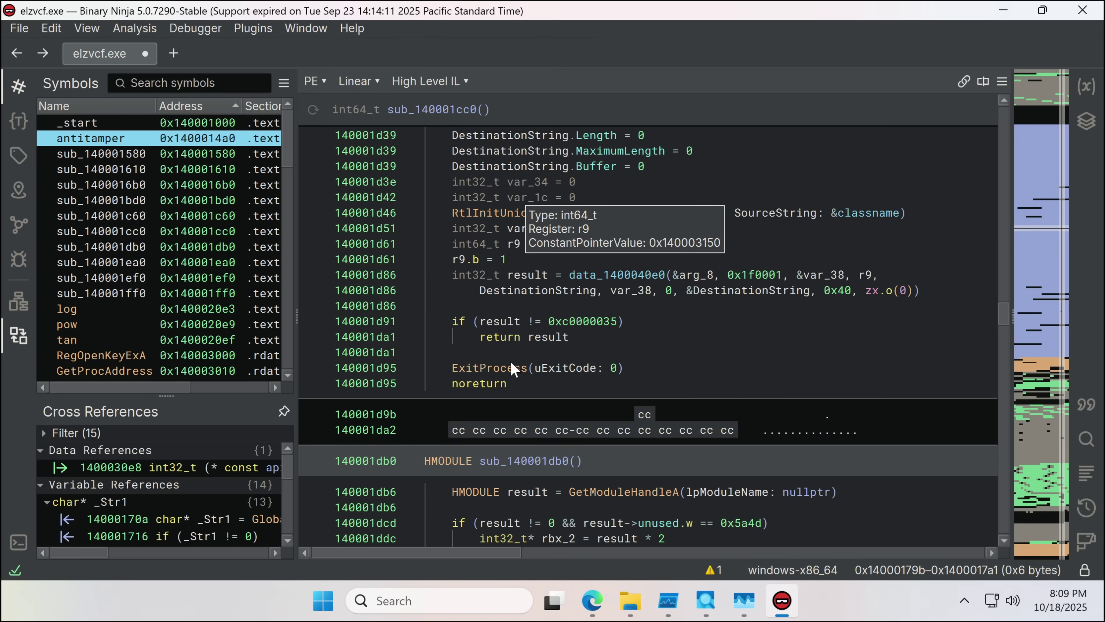
pyautogui.scroll(-13, 578, 422)
pyautogui.scroll(-15, 579, 422)
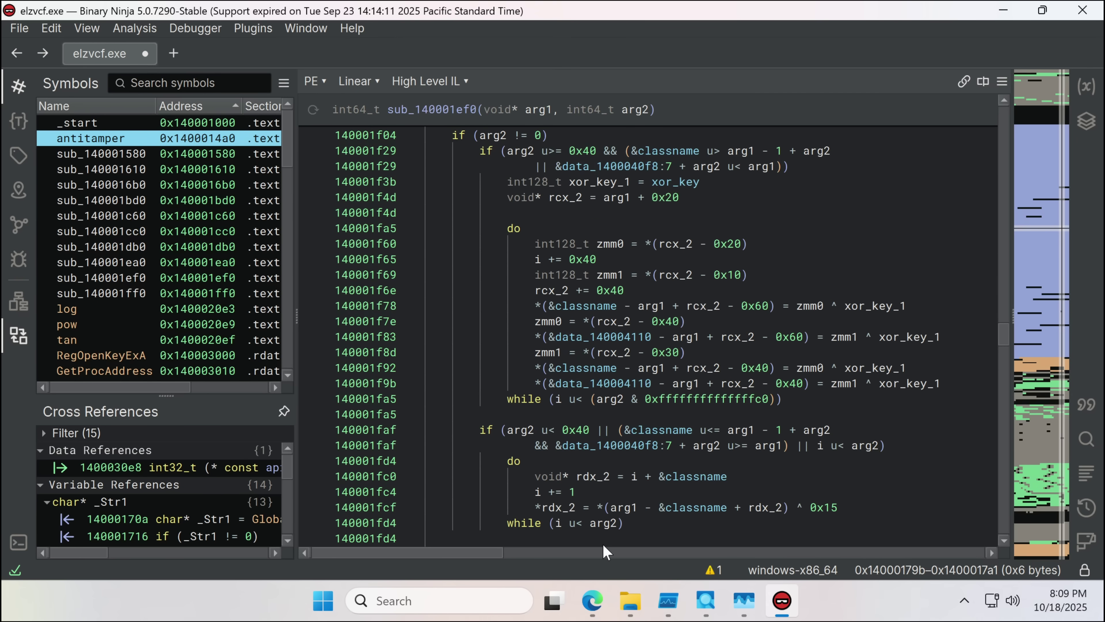
# Back in Edge, search Bing for 'xubuntu' from the Ethplorer tab
pyautogui.click(592, 601)
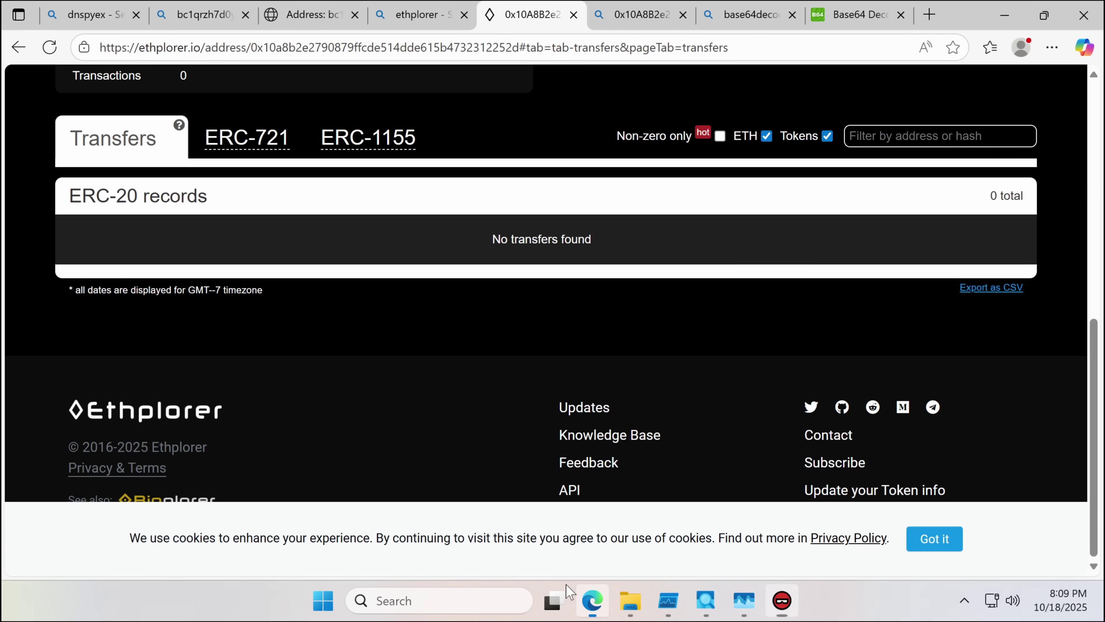
pyautogui.click(478, 47)
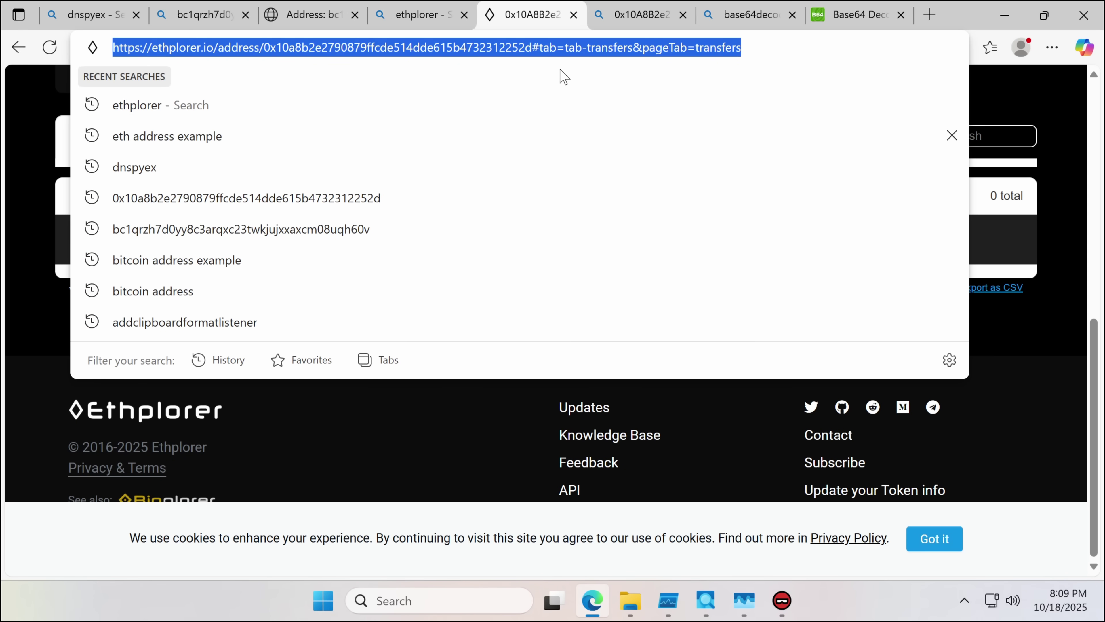
pyautogui.write('xubuntu')
pyautogui.press('Return')
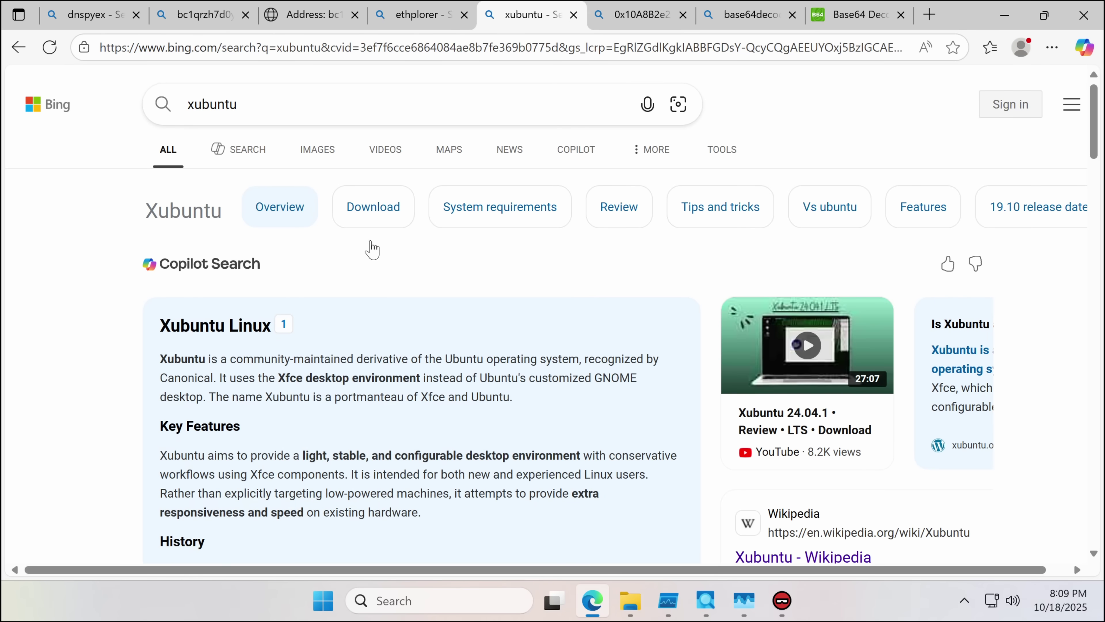